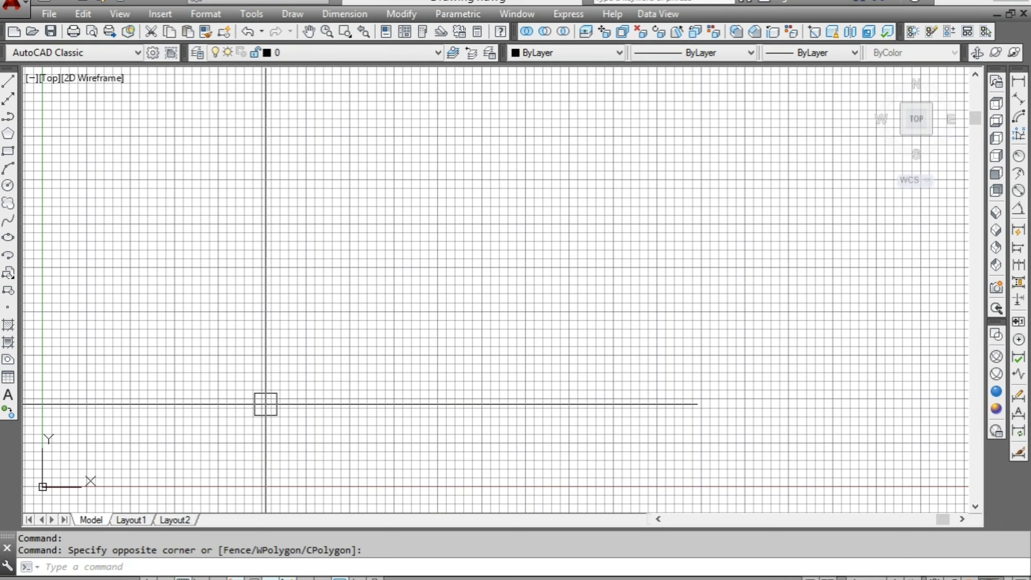
- Hide the drawing grid so the desk photo sits on a plain white background
key(F7)
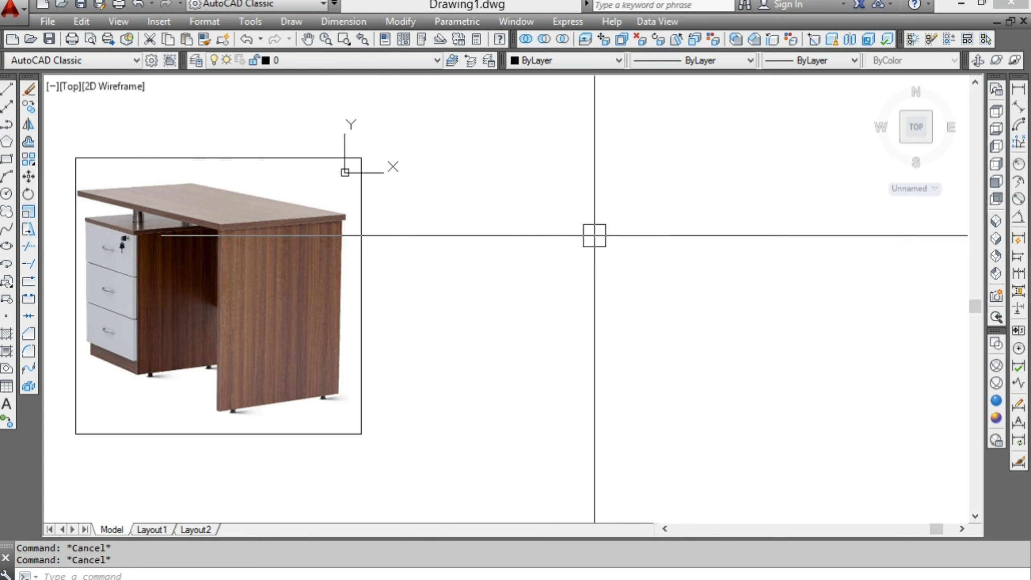
- Draw a 1200 by 600 rectangle for the desk outline
text(rec)
key(Return)
click(450, 199)
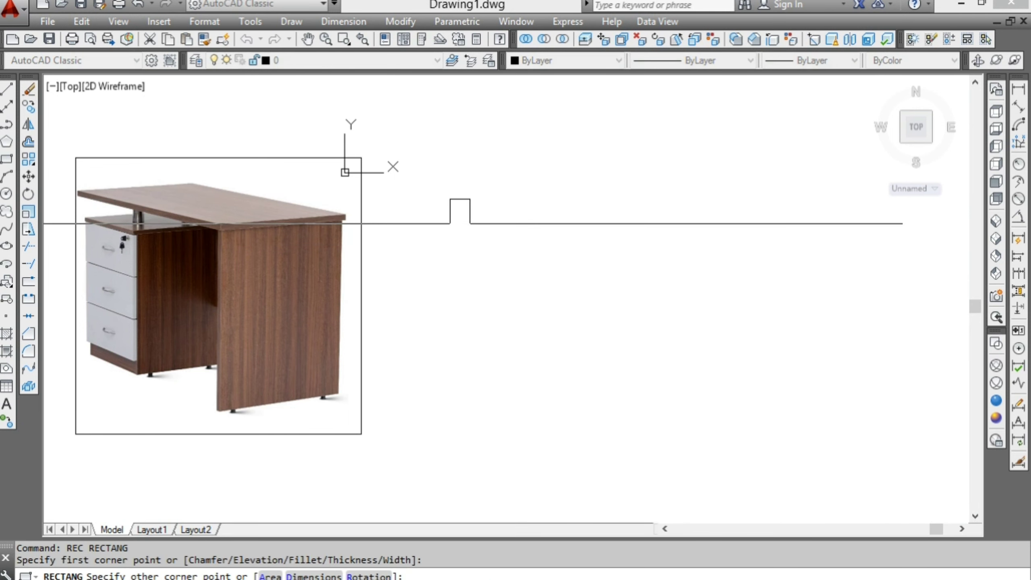
text(d)
key(Return)
text(600)
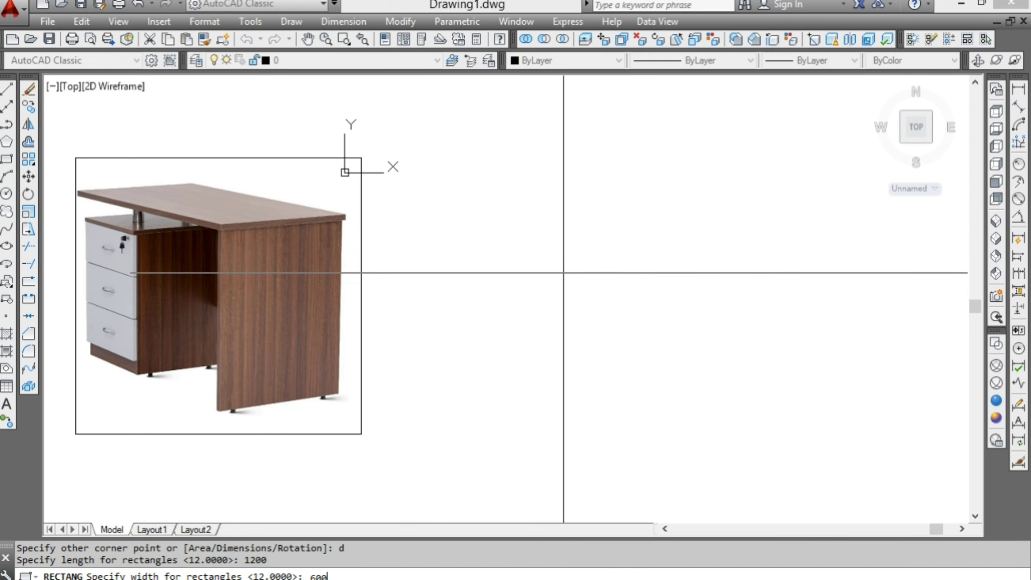
key(Return)
click(557, 273)
middle_drag(546, 274, 429, 287)
key(Escape)
- Add an 18-wide panel strip at the right edge and move it 18 units left
text(rec)
key(Return)
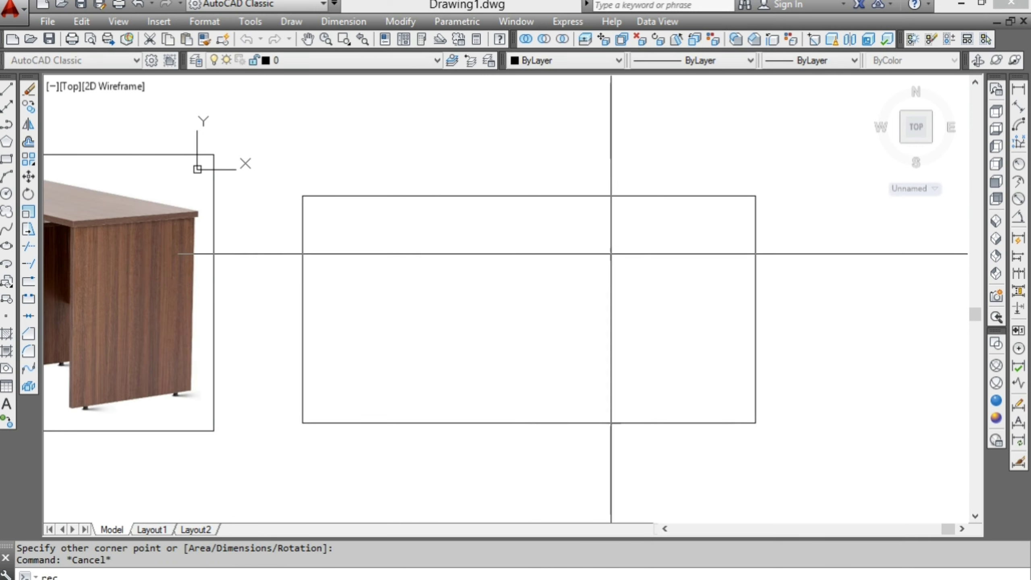
click(757, 196)
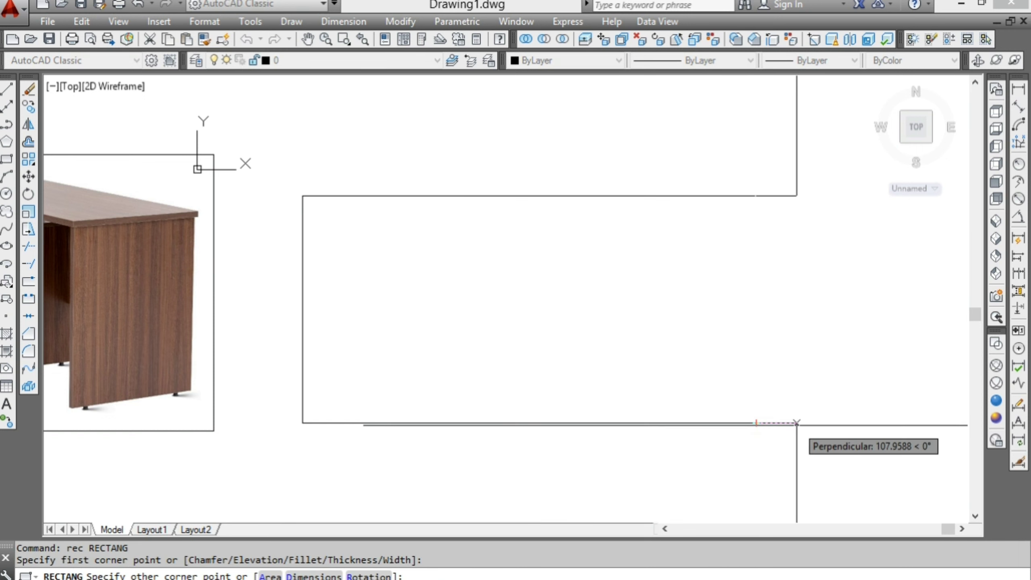
text(18)
key(Return)
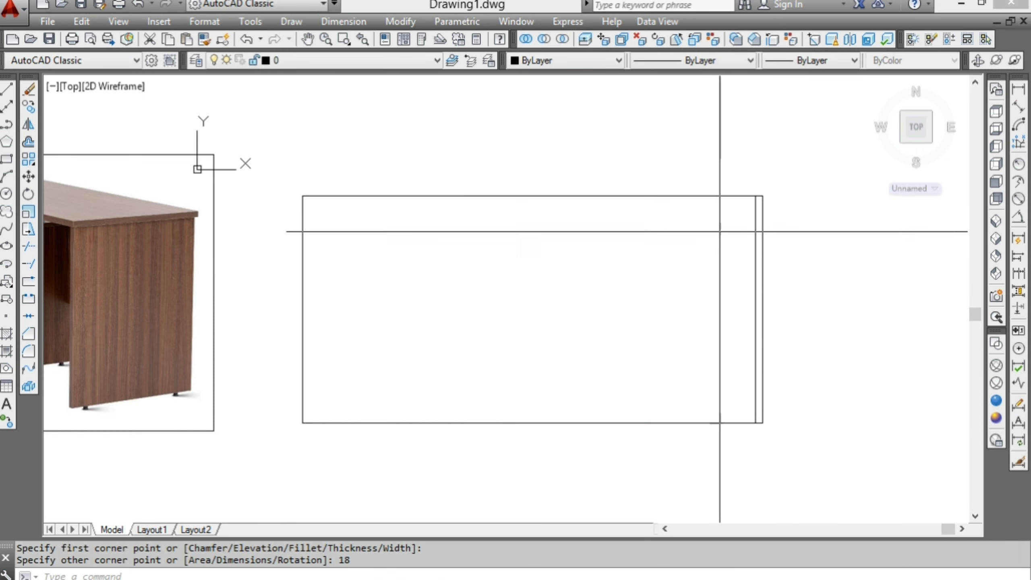
click(812, 441)
text(m)
key(Return)
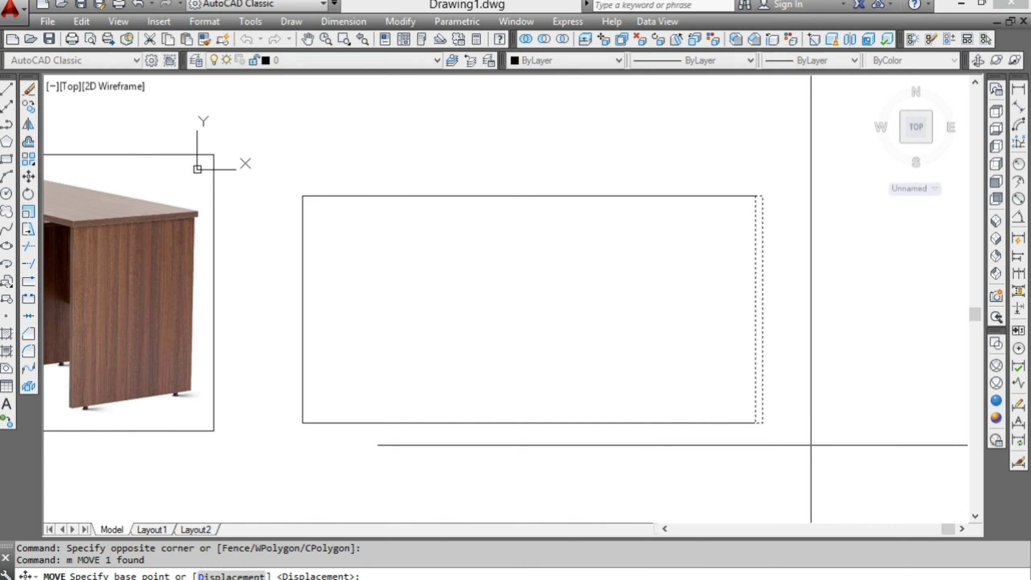
click(793, 468)
text(8)
key(Return)
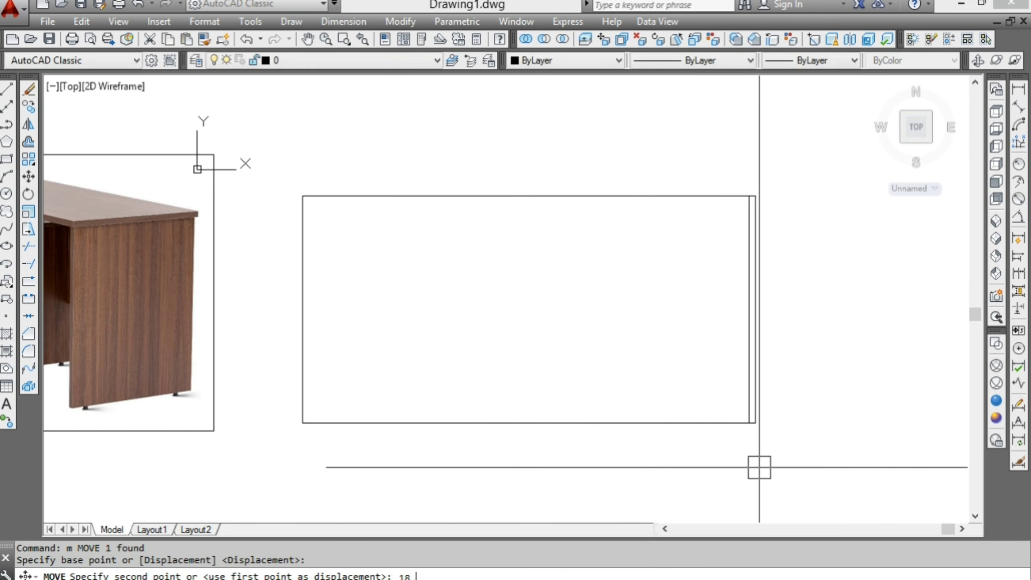
key(Escape)
key(Escape)
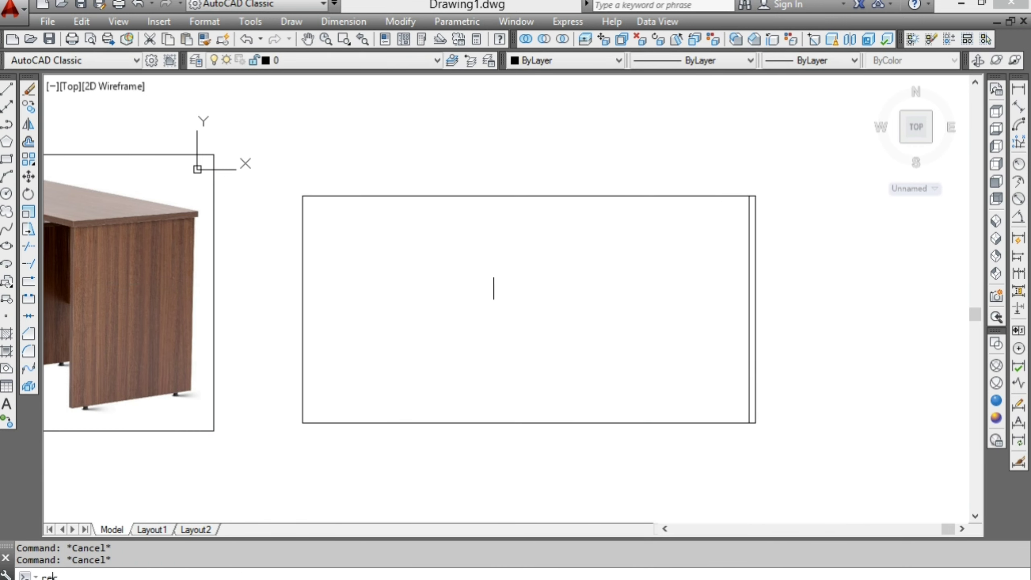
- Begin a new rectangle anchored at the desk outline's top-left corner
text(rec)
key(Return)
click(294, 199)
text(400)
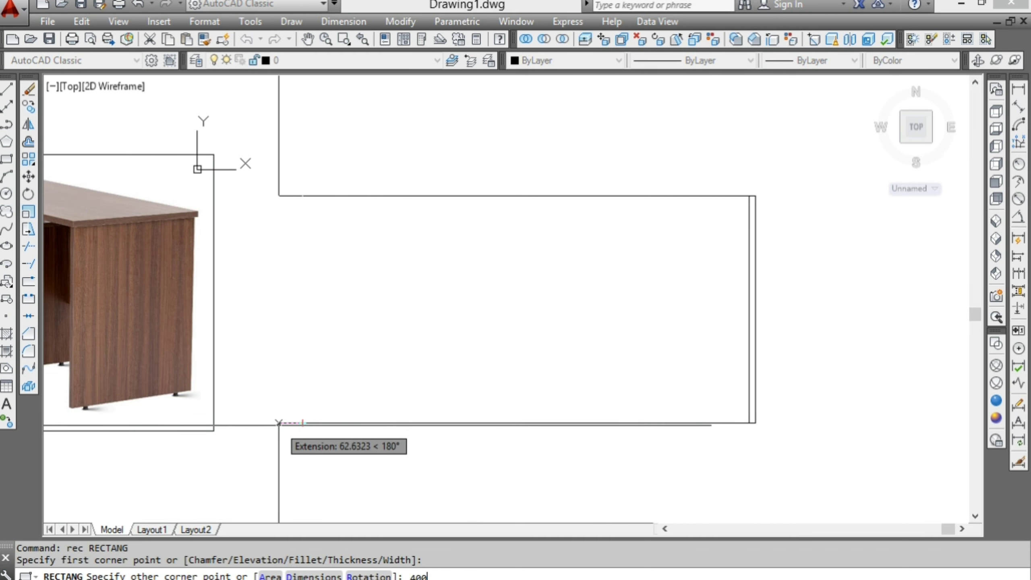
- Complete the 400-wide rectangle and move it 400 units right
key(Return)
click(258, 414)
click(254, 446)
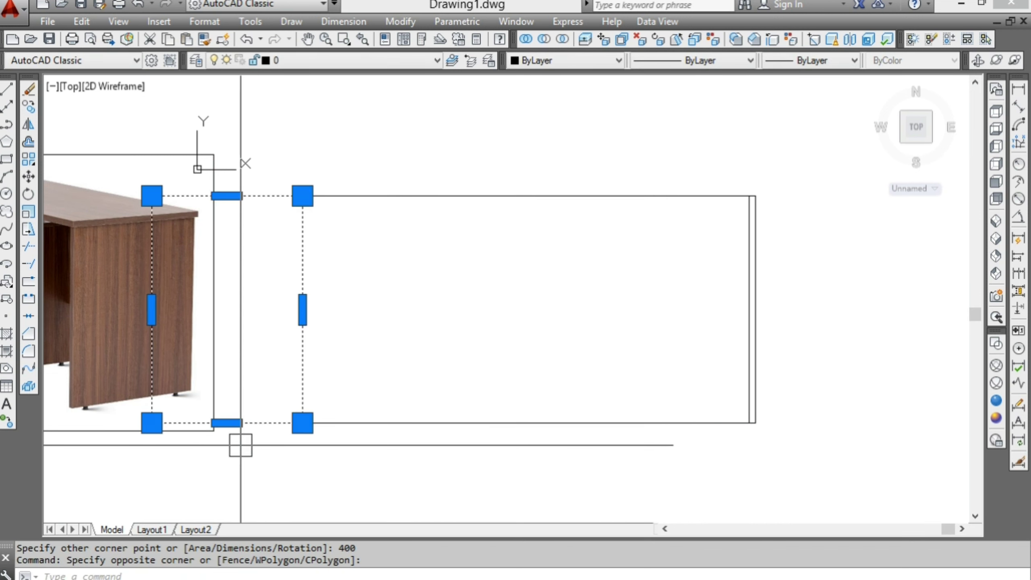
text(m)
key(Return)
click(298, 371)
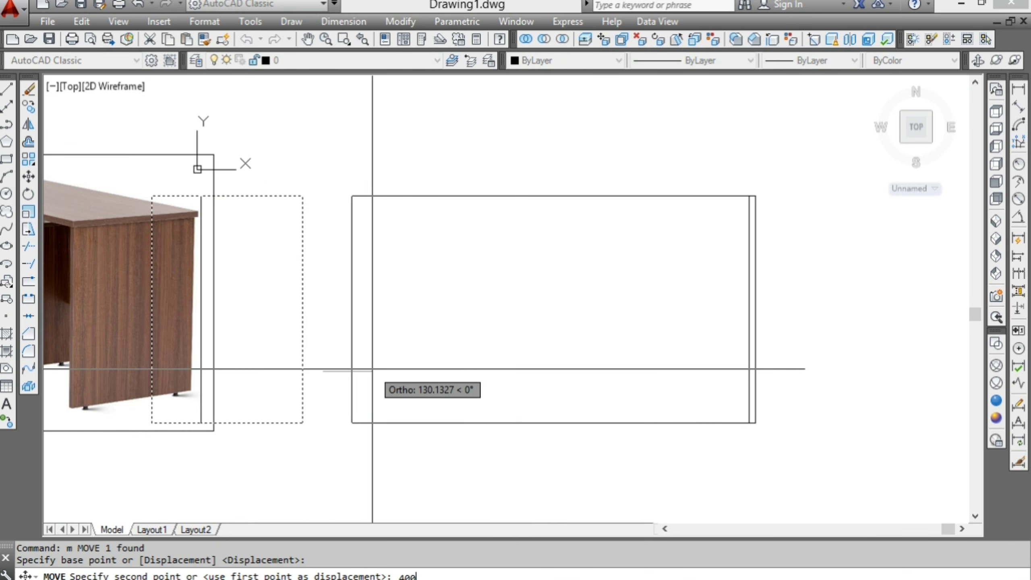
key(Return)
key(Escape)
key(Escape)
- Draw a 50-diameter circle on the bottom edge and move it 100 units up
text(c)
key(Return)
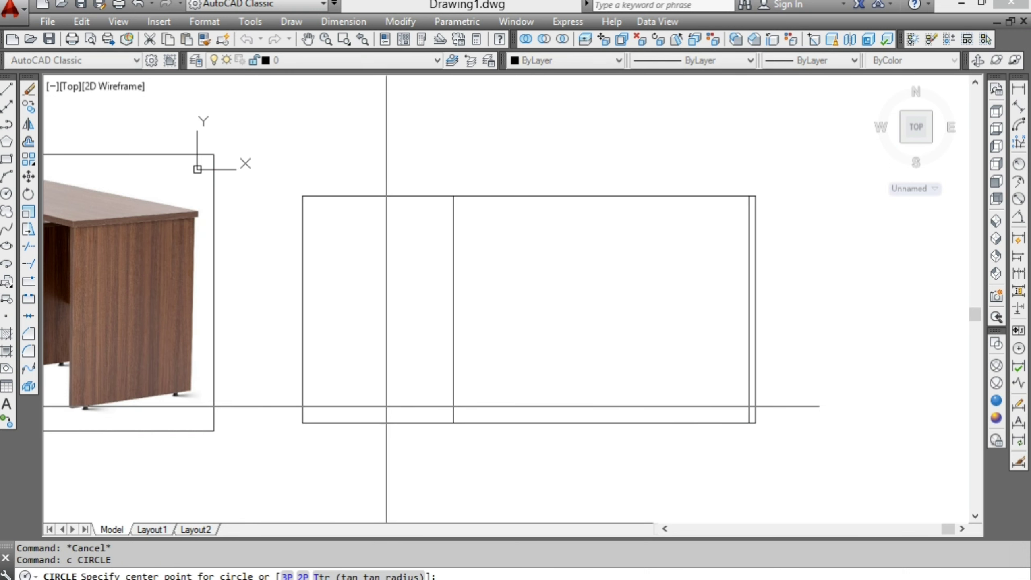
click(378, 423)
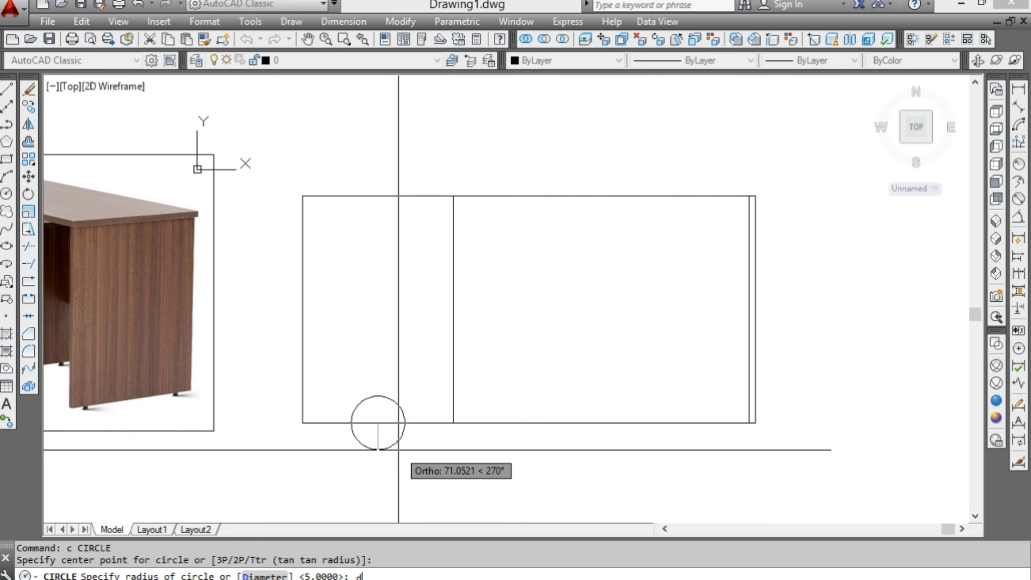
key(Return)
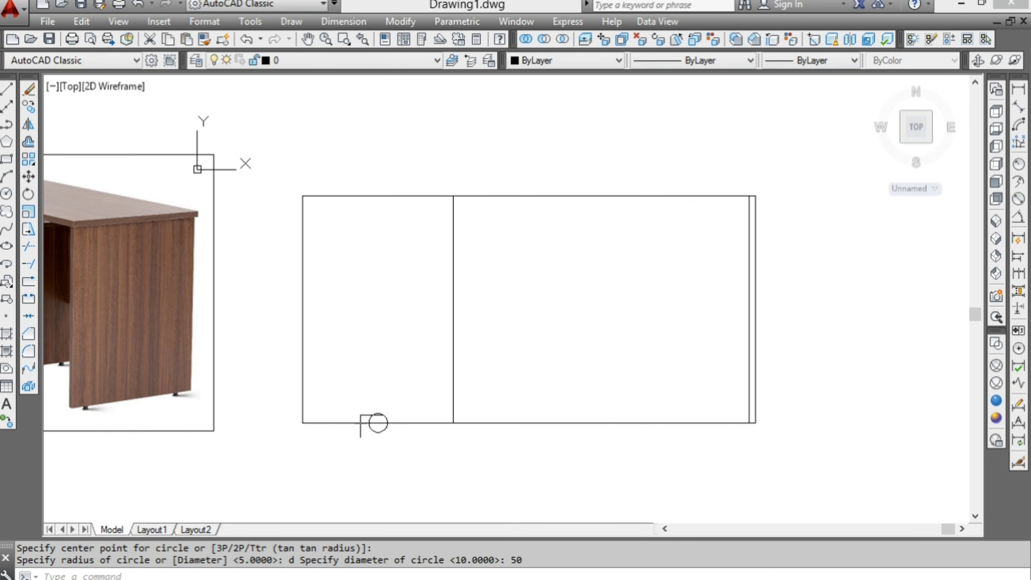
click(361, 398)
click(392, 448)
text(m)
key(Return)
click(414, 394)
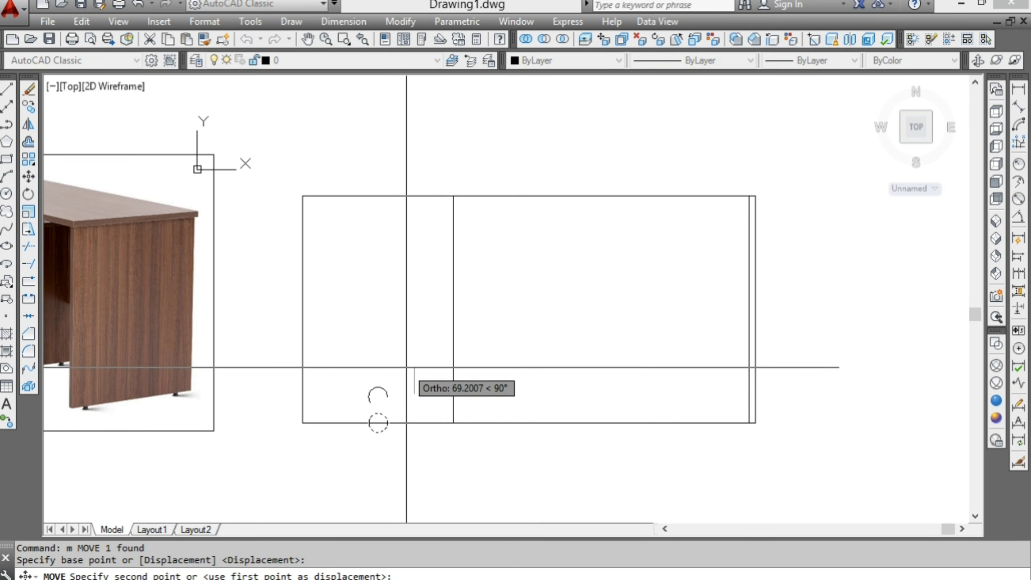
text(0)
key(Return)
- Mirror the circle about the mid-height line, keeping the original
click(399, 406)
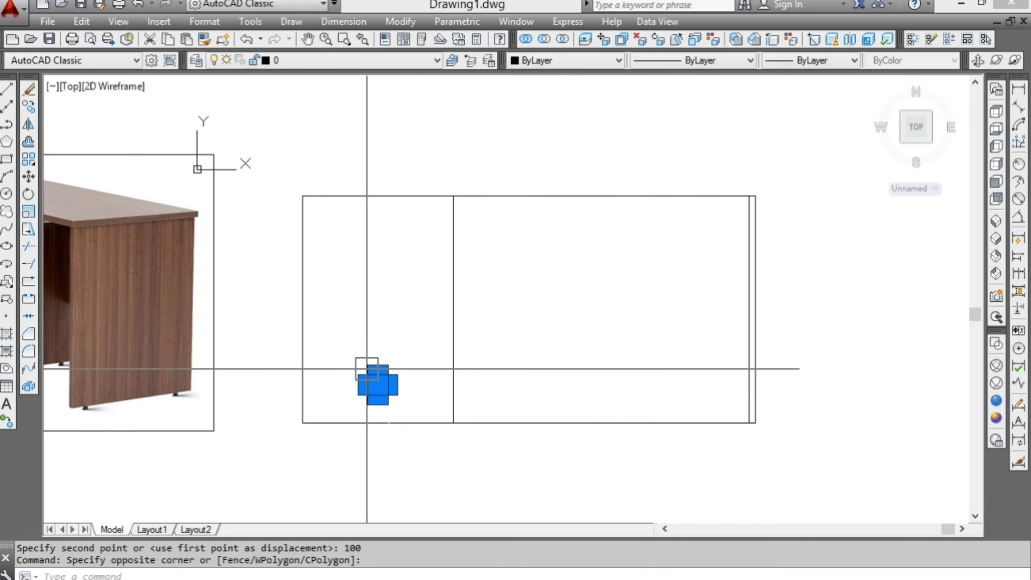
click(356, 364)
text(mi)
key(Return)
click(303, 310)
click(352, 314)
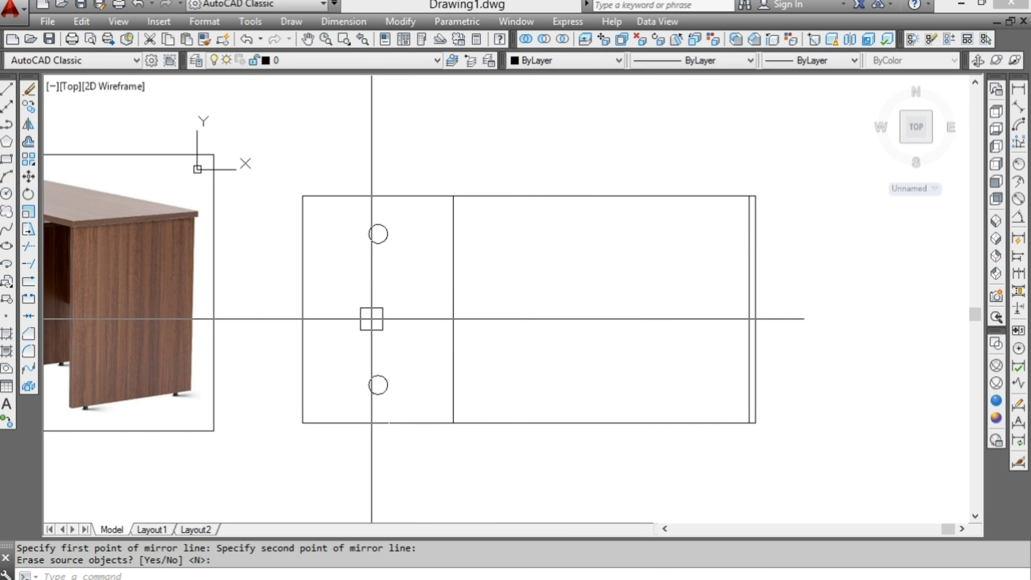
key(Return)
key(Escape)
text(c)
key(Return)
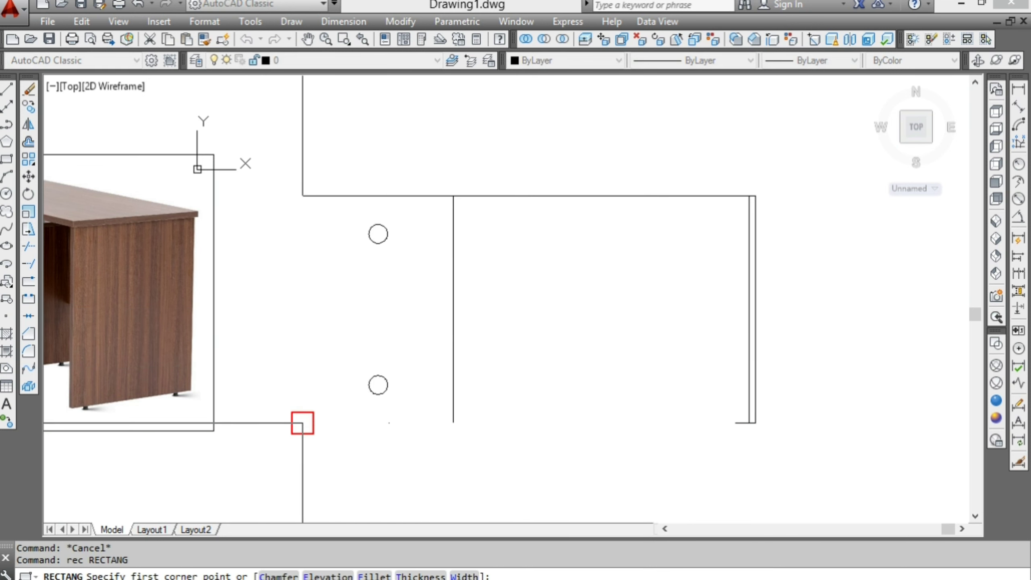
- Draw an 18-wide strip from the desk's bottom-left corner and try stretching its bottom edge
click(302, 423)
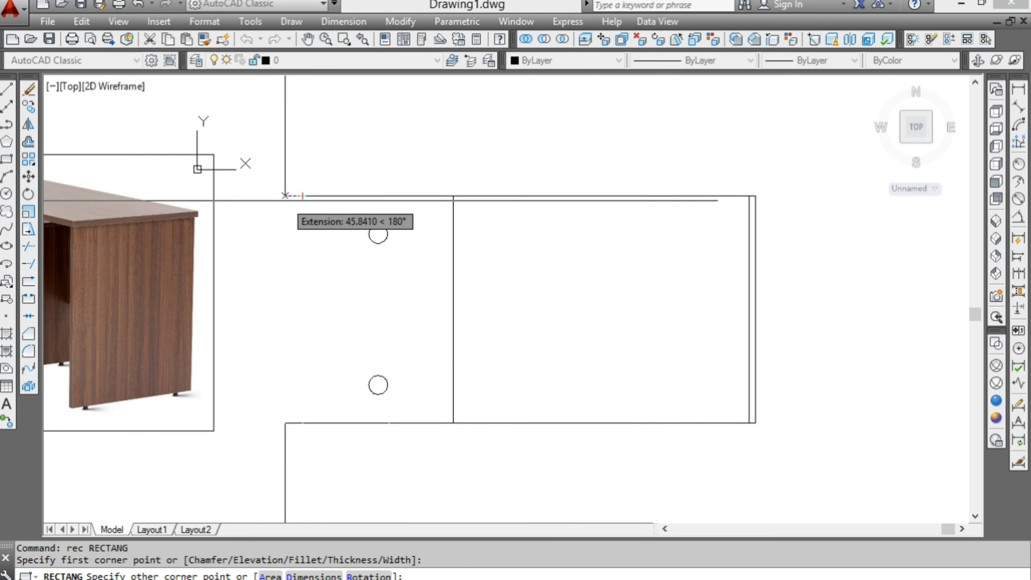
text(18)
key(Return)
key(Escape)
click(304, 394)
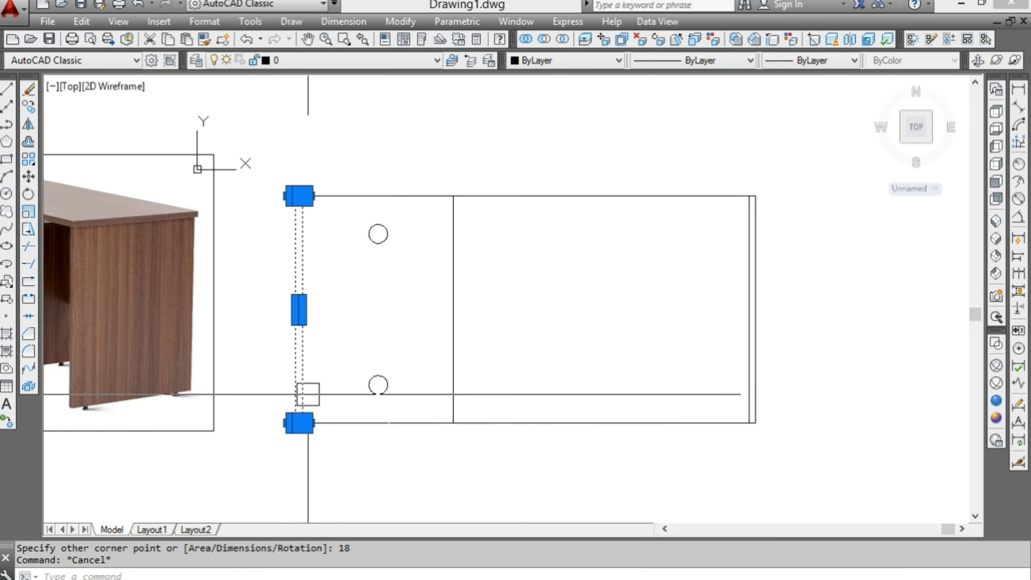
scroll(300, 406, up, 3)
scroll(298, 414, up, 2)
click(298, 413)
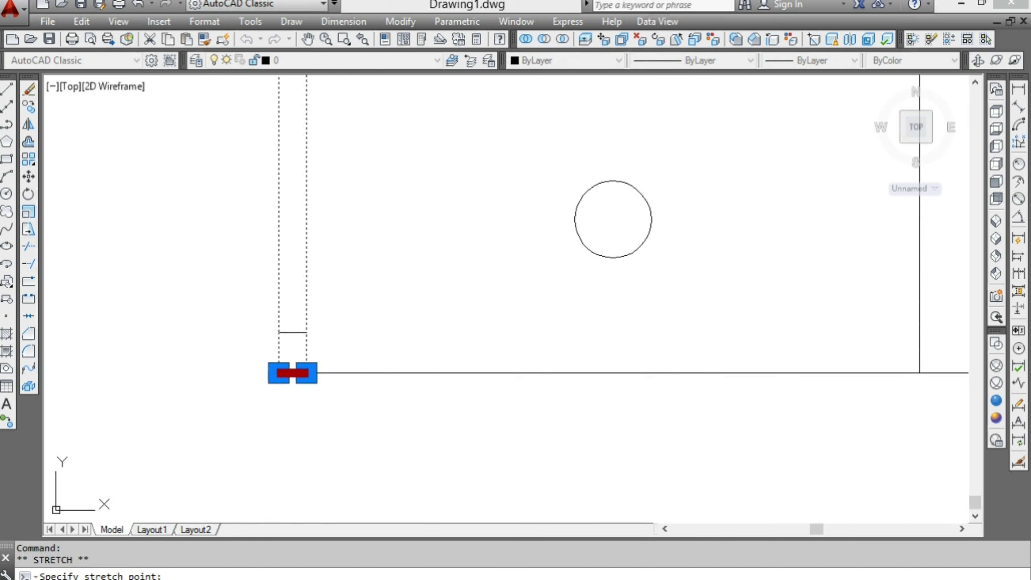
scroll(291, 366, up, 2)
key(Return)
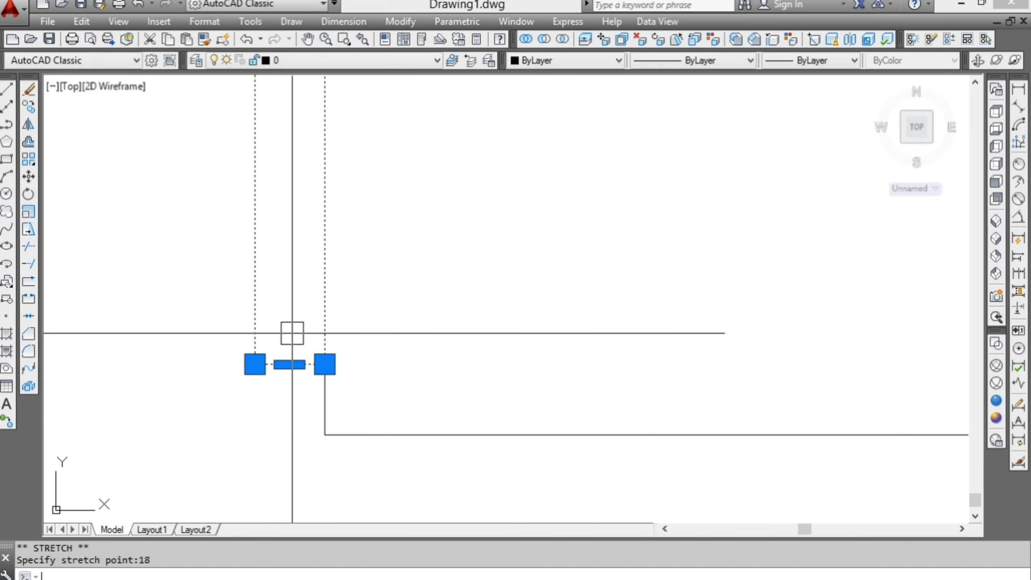
click(290, 364)
key(Escape)
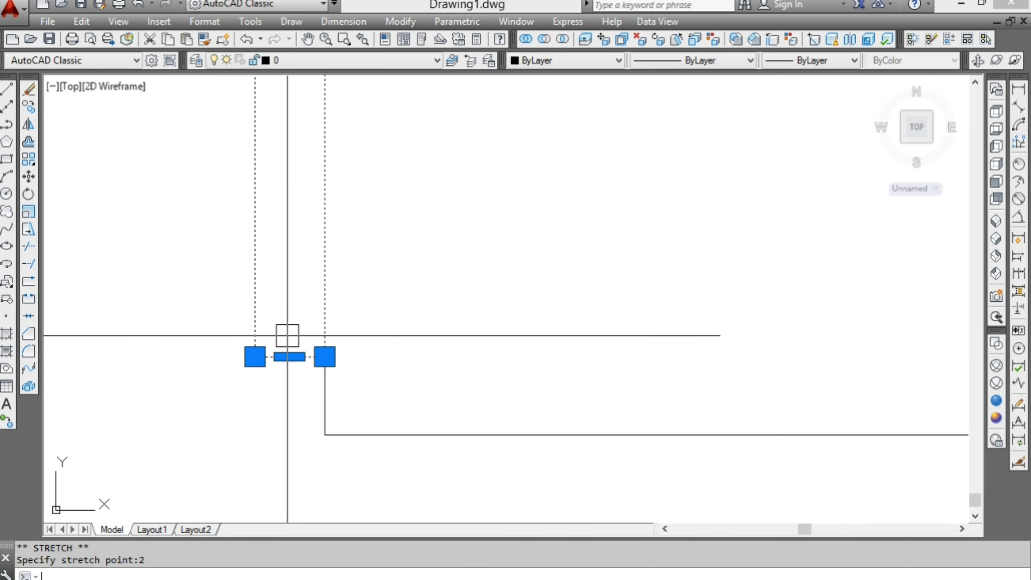
- Move the window-selected strip end 18 units
click(237, 329)
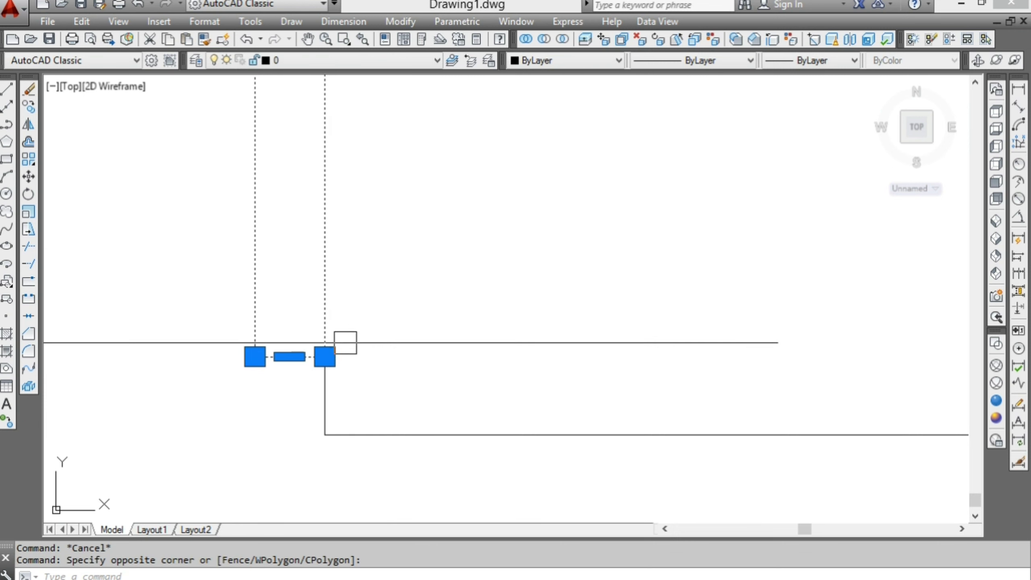
click(345, 341)
text(m)
key(Return)
click(366, 343)
key(Return)
key(Escape)
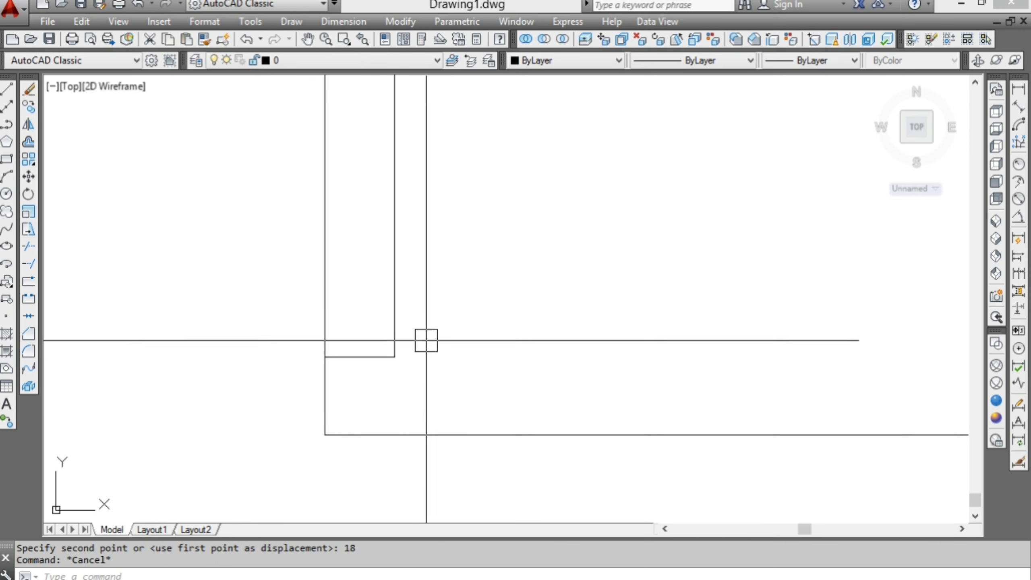
- Draw another 18-unit rectangle anchored at the existing corner
scroll(401, 380, down, 2)
scroll(456, 428, down, 1)
middle_drag(456, 428, 429, 431)
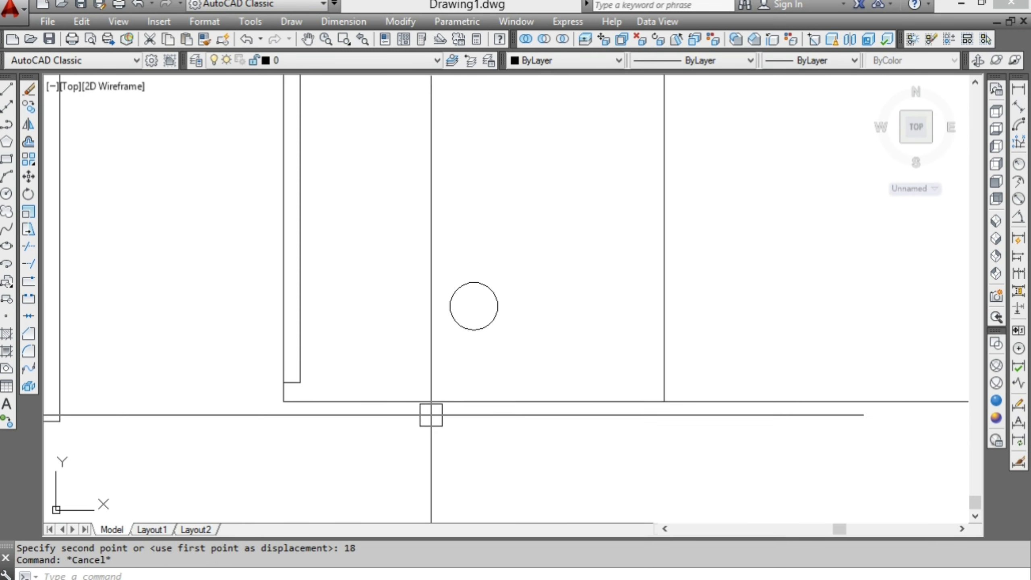
key(Escape)
text(rec)
key(Return)
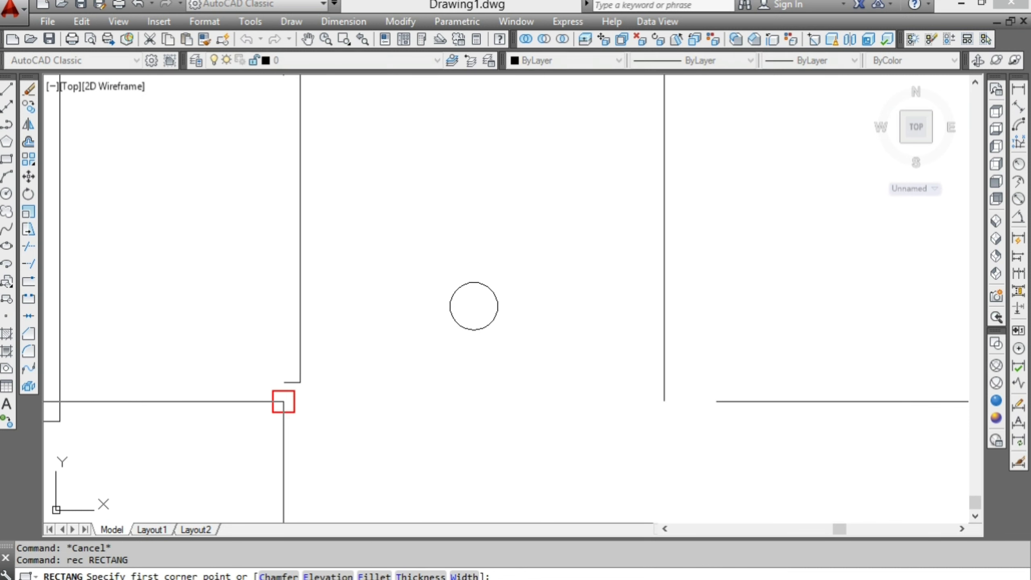
click(284, 401)
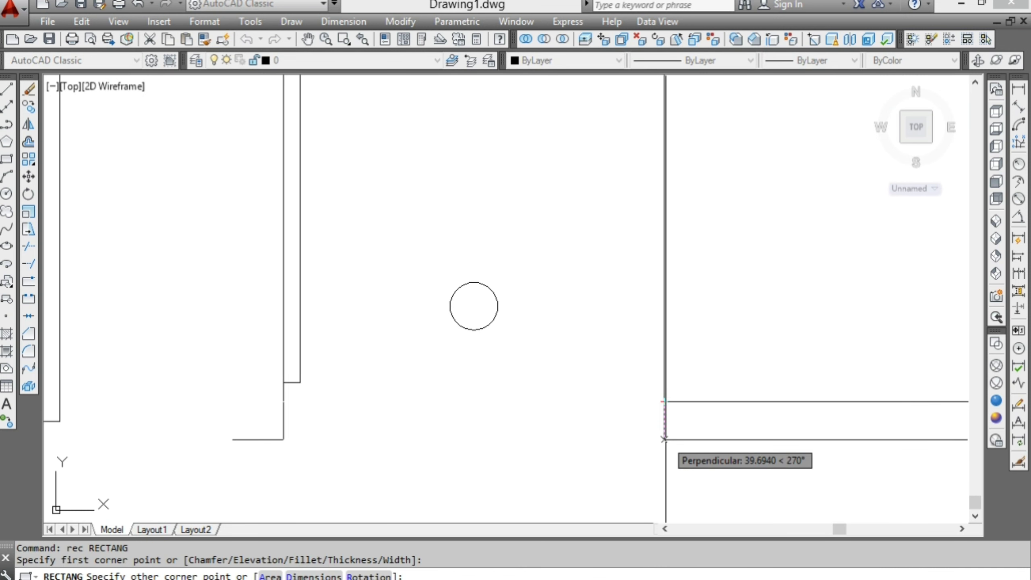
text(18)
key(Return)
key(Escape)
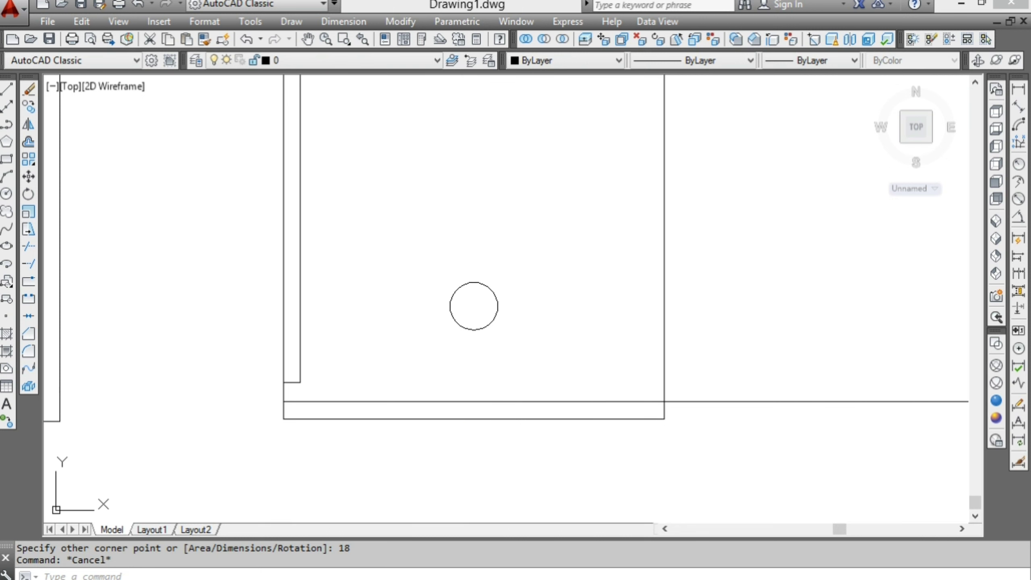
- Move the new strip 18 units up
click(431, 418)
text(m)
key(Return)
click(416, 401)
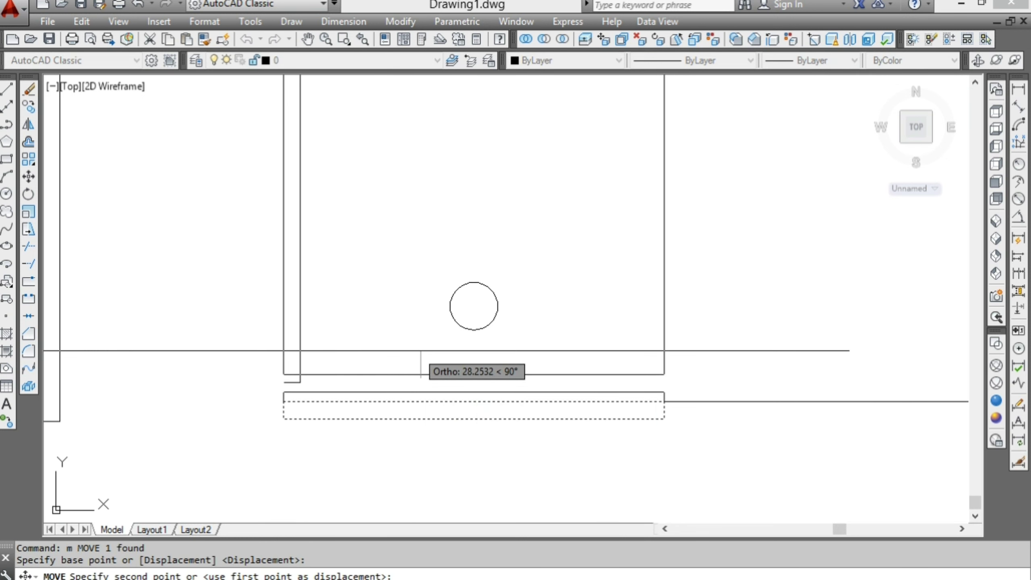
text(18)
key(Return)
key(Escape)
- Mirror the tall side panel about a vertical line through the circle's centre, keeping the original
click(297, 344)
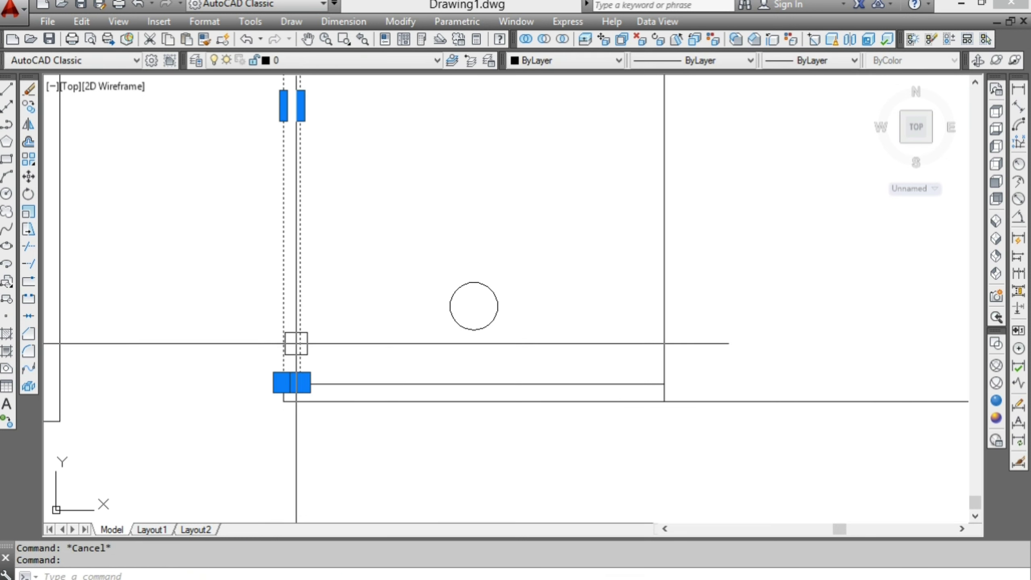
text(mi)
key(Return)
click(474, 385)
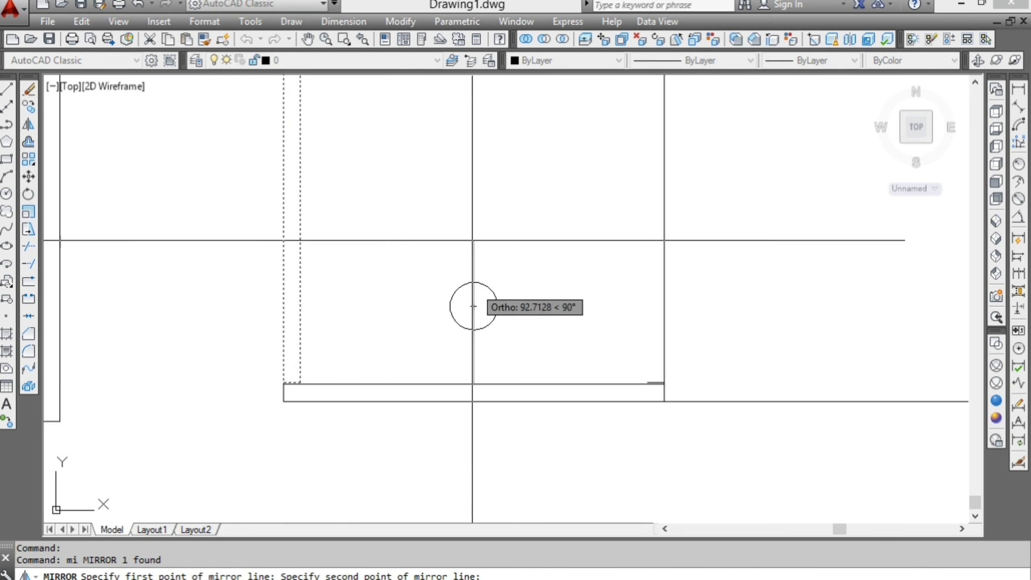
click(472, 300)
middle_drag(498, 321, 492, 390)
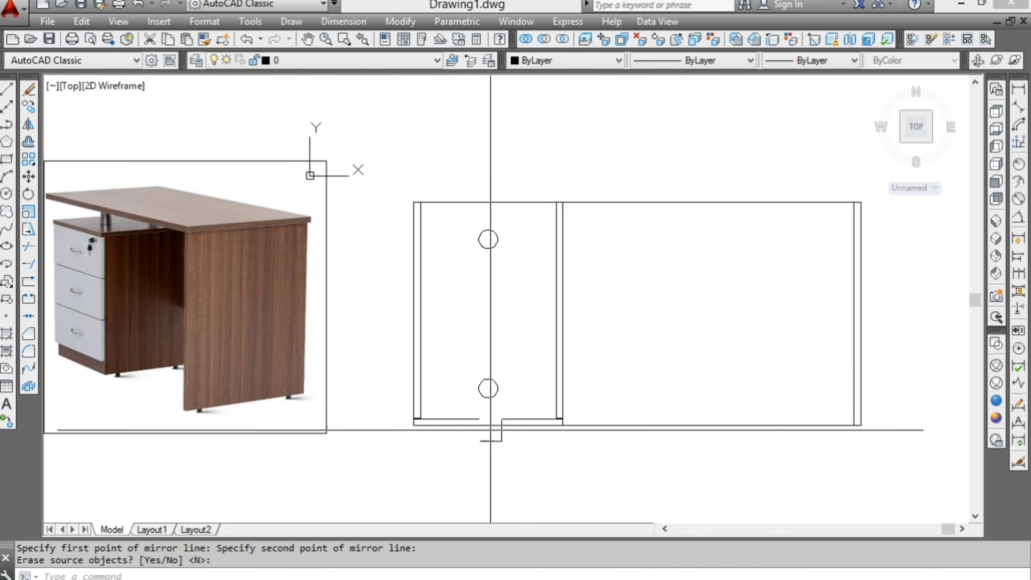
key(Escape)
key(Escape)
text(rec)
- Shift the two horizontal back lines across the pedestal 18 units down
key(Return)
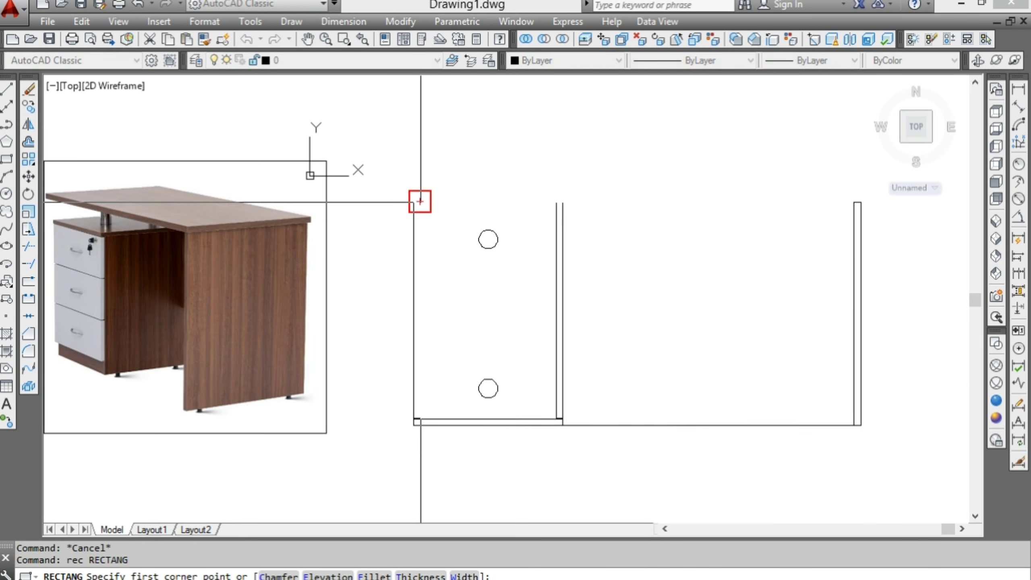
click(421, 202)
scroll(559, 183, up, 4)
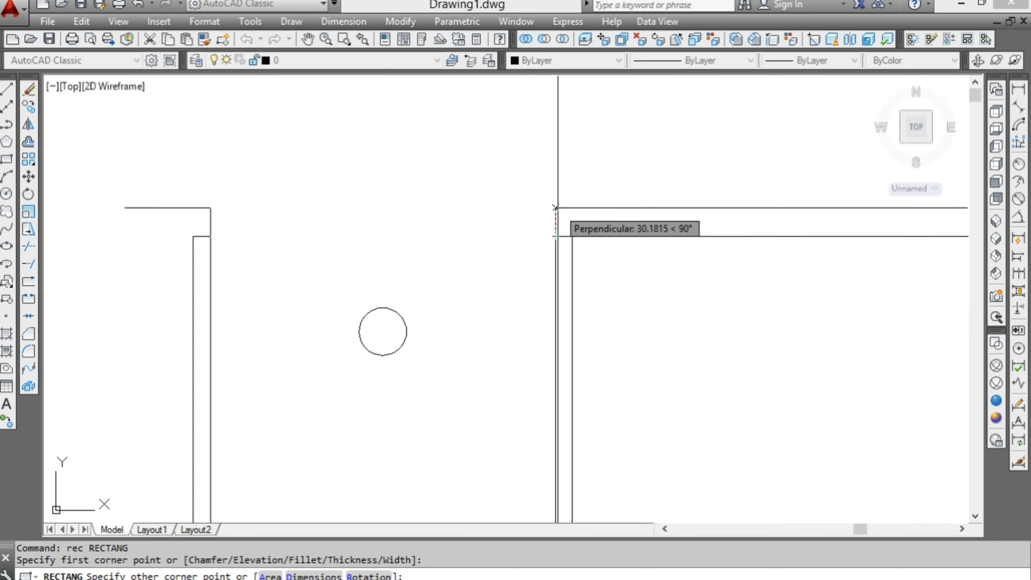
key(Escape)
drag(507, 252, 304, 211)
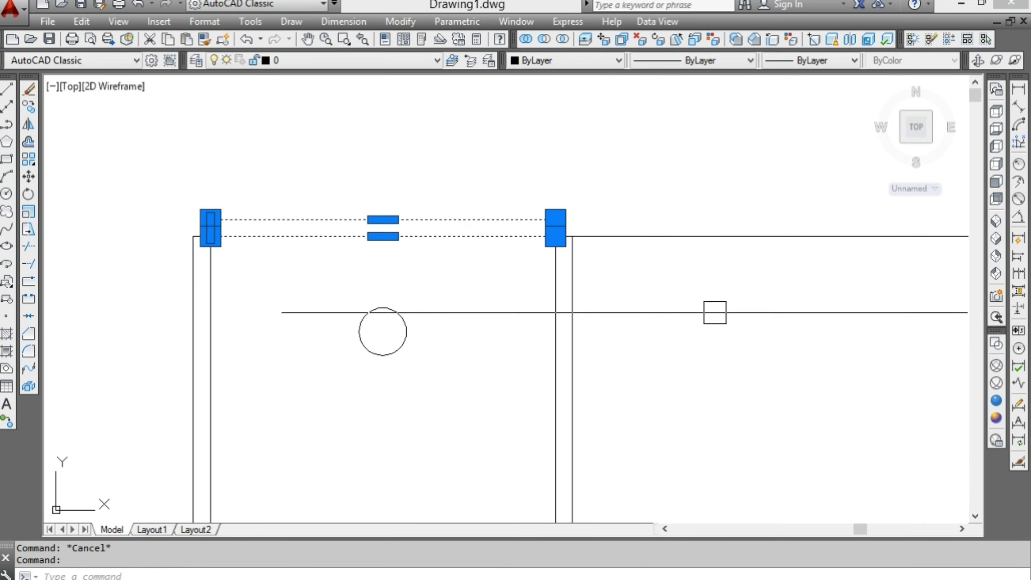
text(m)
key(Return)
click(678, 313)
text(18)
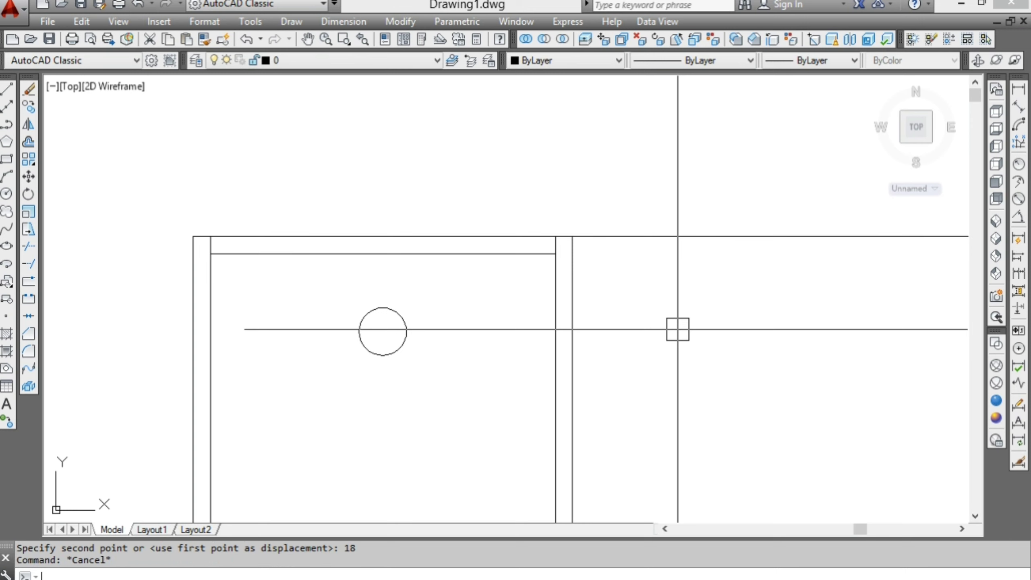
scroll(678, 330, down, 6)
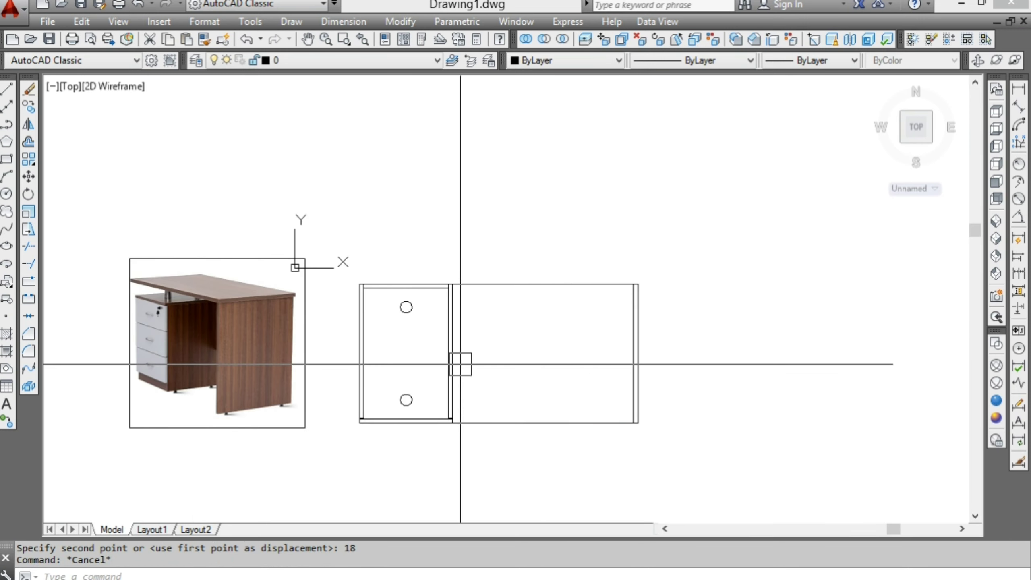
key(Escape)
- Draw a thin rectangle across the desk from its back corner
key(Return)
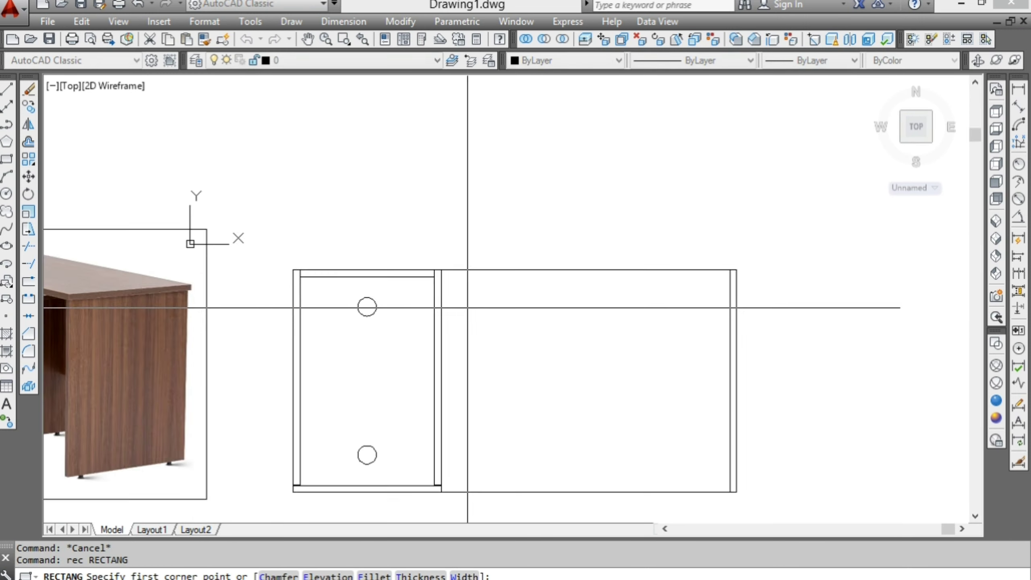
scroll(483, 308, up, 5)
click(423, 247)
scroll(423, 345, down, 2)
scroll(710, 276, up, 2)
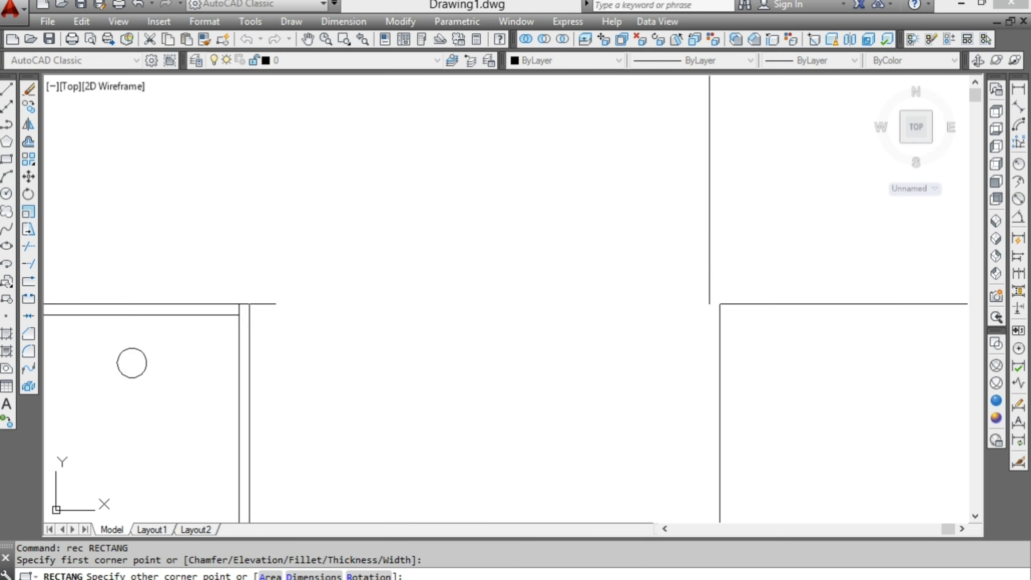
text(0)
key(Return)
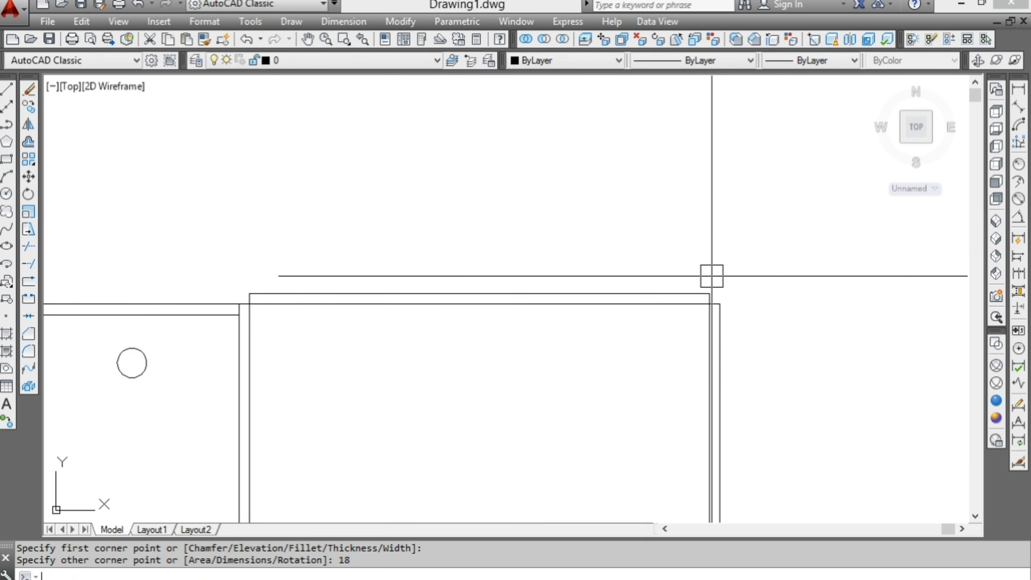
key(Escape)
- Move the thin rectangle 18 units down
click(710, 293)
key(Return)
click(655, 350)
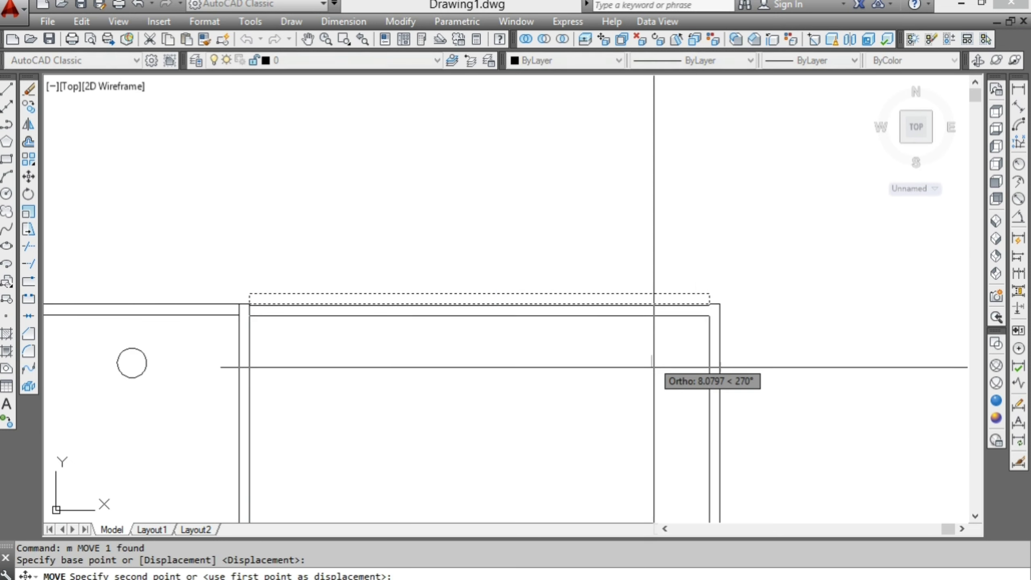
text(18)
key(Return)
key(Escape)
- Undo an accidental 150-unit leftward move of the thin rectangle
click(651, 315)
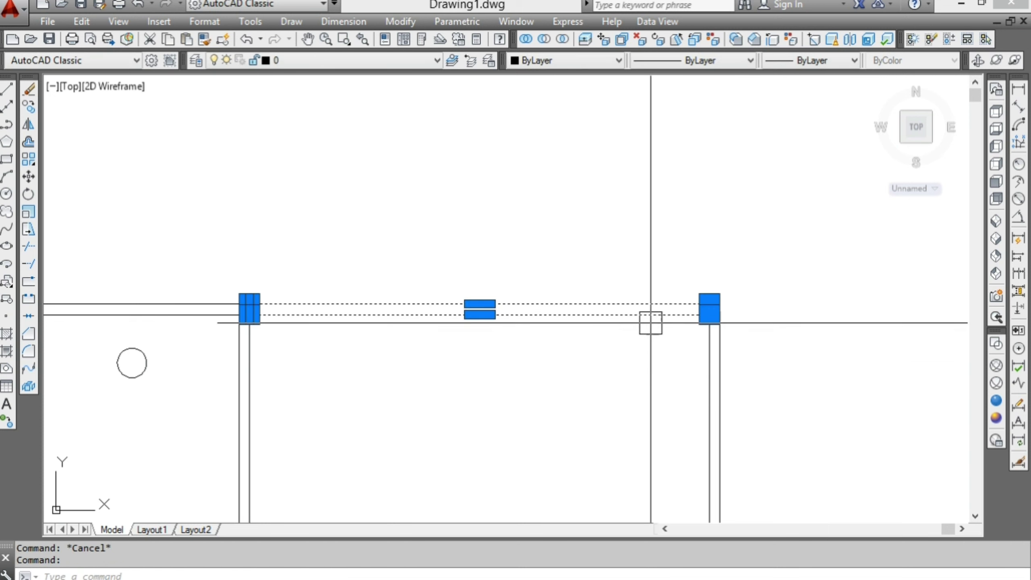
text(m)
key(Return)
click(643, 365)
text(150)
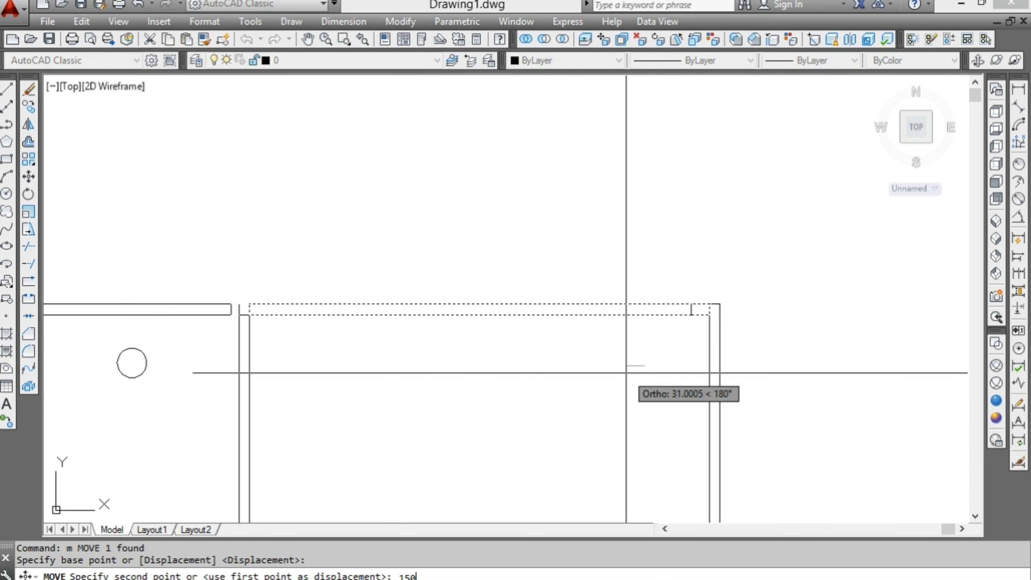
key(Return)
key(Escape)
key(ctrl+z)
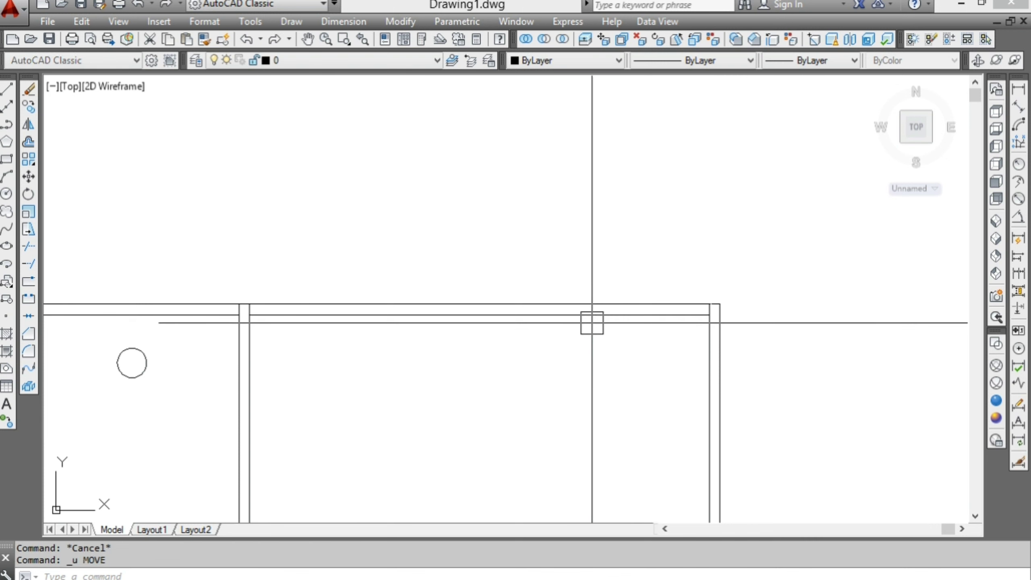
- Move the thin panel 150 units down from the desk's back edge
click(591, 323)
text(m)
key(Return)
click(602, 364)
text(150)
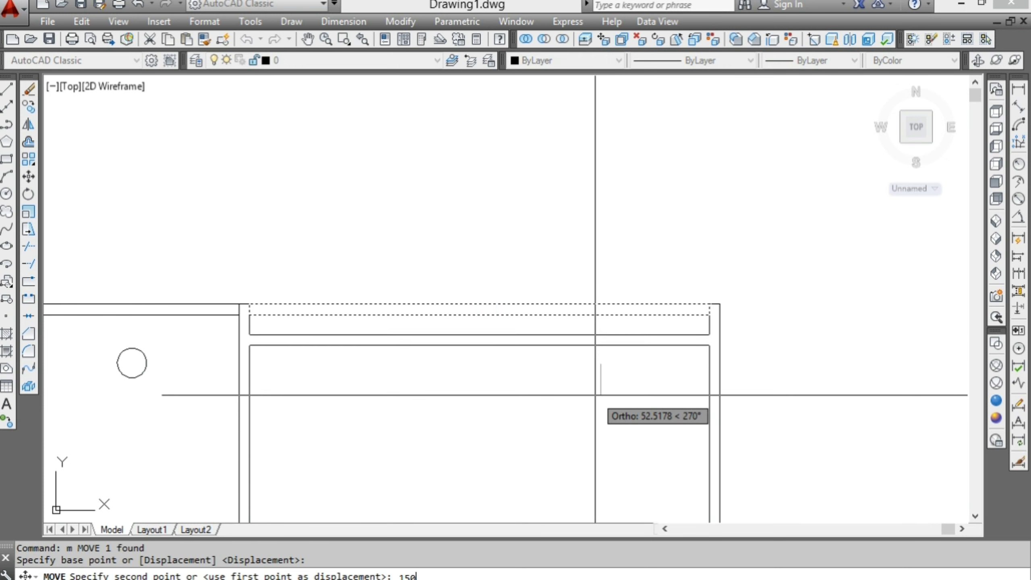
key(Return)
key(Escape)
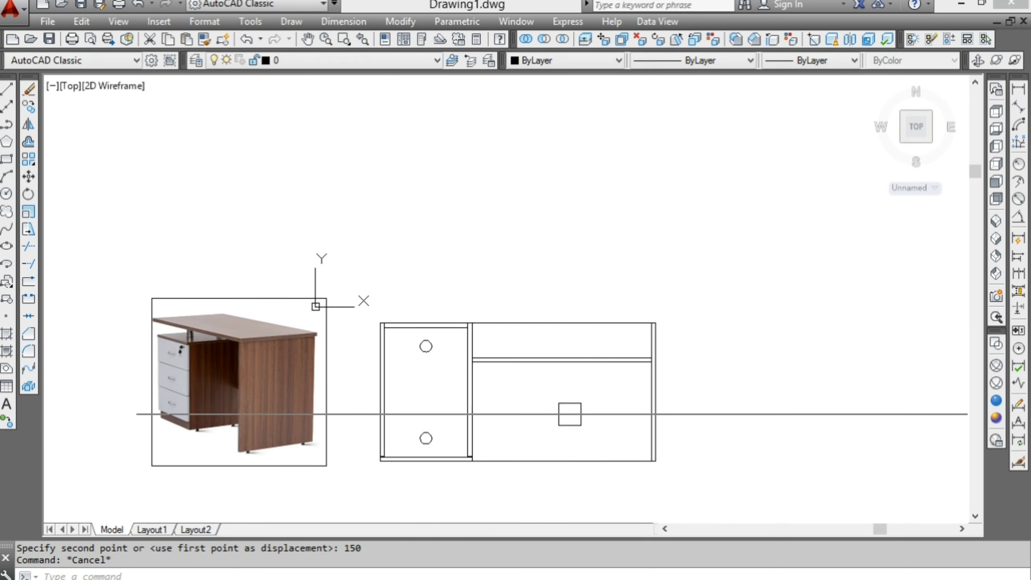
key(Escape)
- Draw a 12x12 square just below the pedestal's front edge
text(rec)
key(Return)
scroll(430, 461, up, 5)
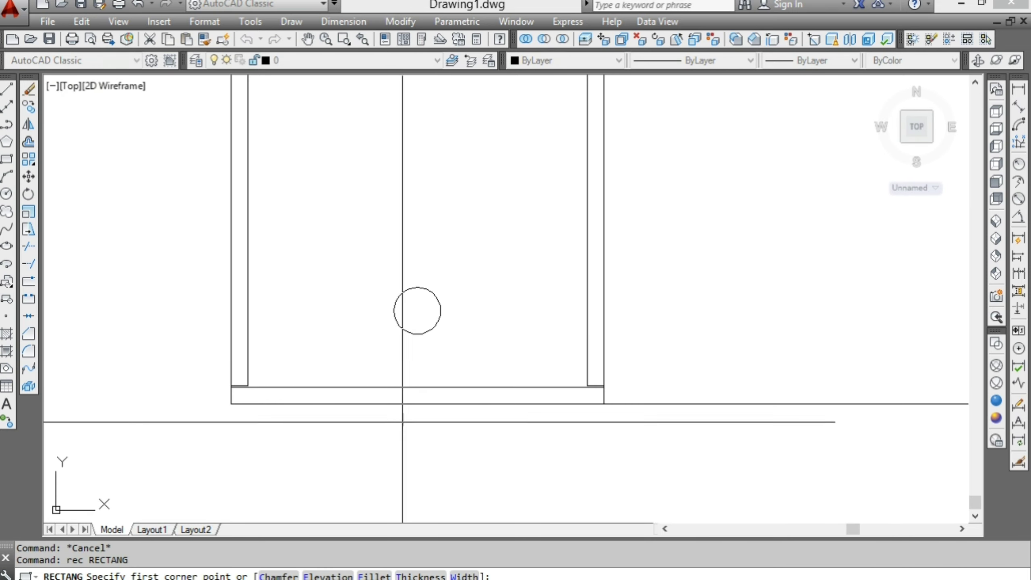
click(403, 422)
text(d)
key(Return)
text(12)
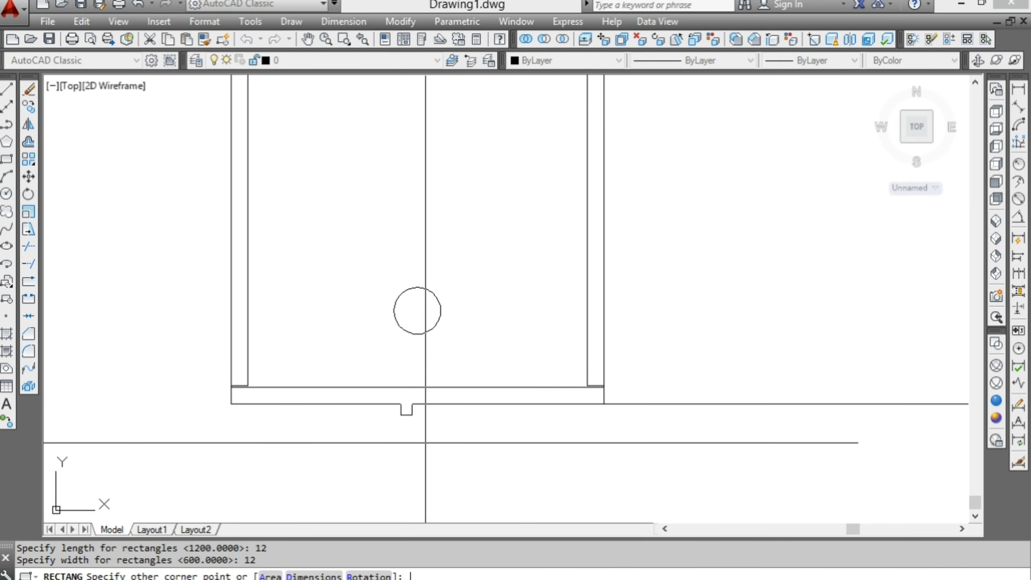
click(425, 442)
key(Escape)
- Draw a helper line straight down from the front edge's midpoint
text(l)
key(Return)
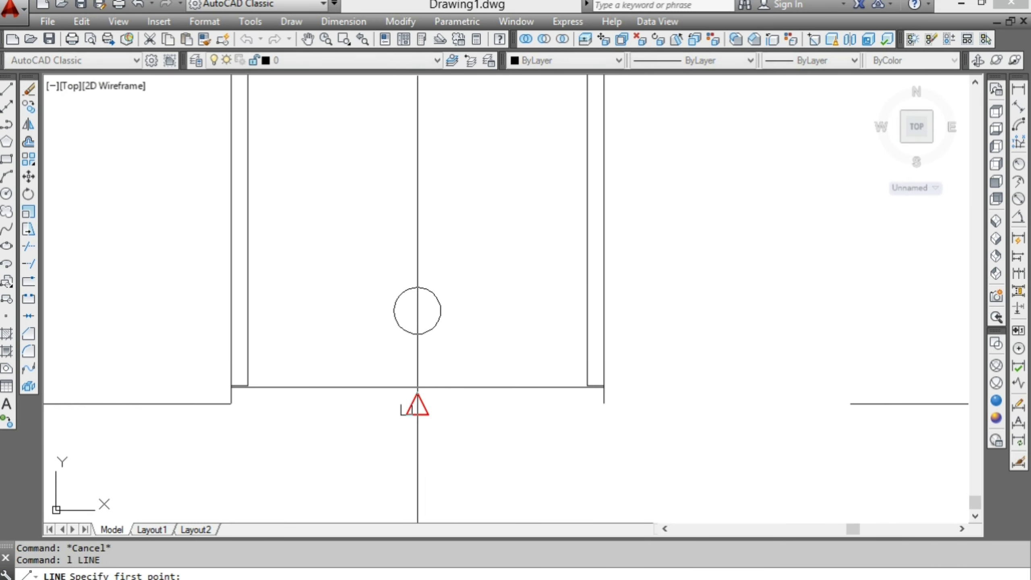
click(418, 404)
click(419, 453)
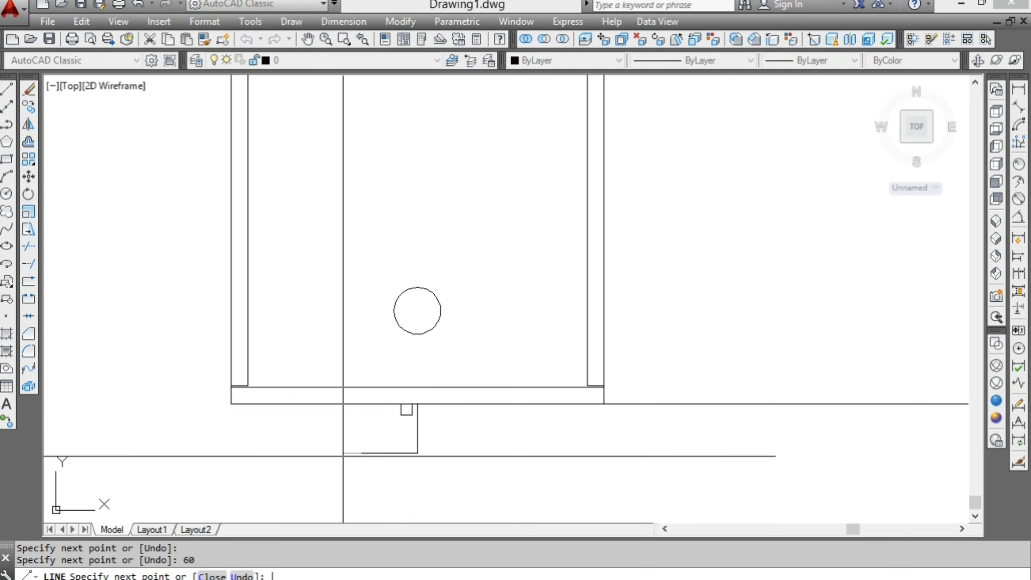
click(361, 349)
key(Escape)
- Start moving the small square, then cancel the move
scroll(392, 438, up, 5)
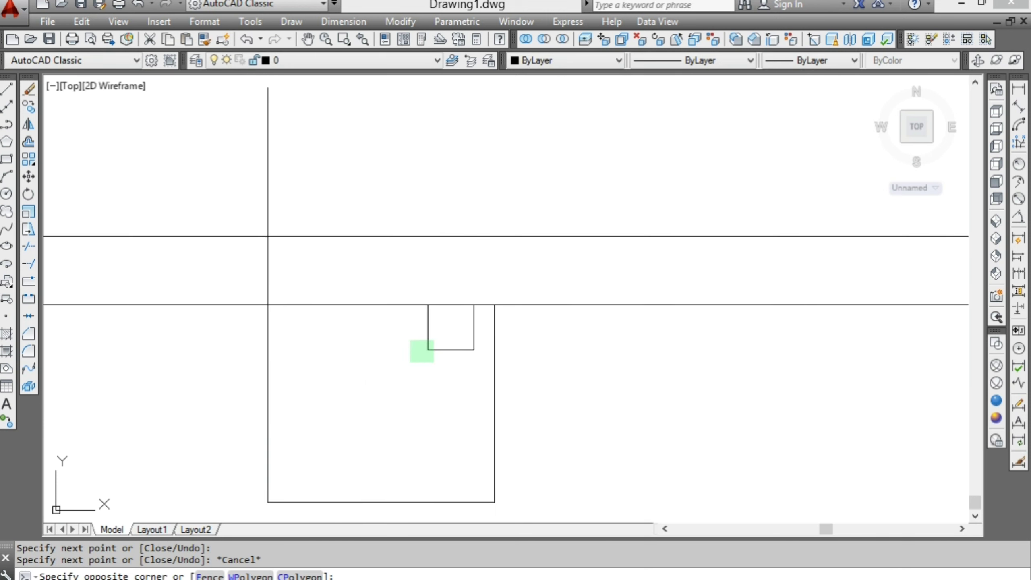
click(410, 361)
text(m)
key(Return)
click(428, 305)
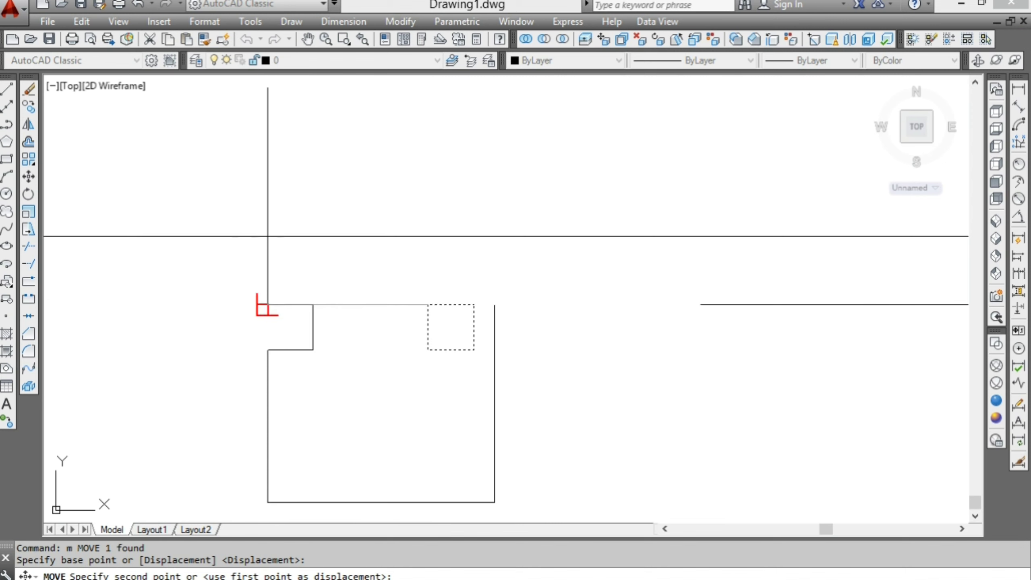
scroll(268, 305, down, 3)
key(Escape)
- Erase the stray segment of the helper line
drag(357, 403, 281, 433)
text(e)
key(Return)
scroll(343, 407, up, 3)
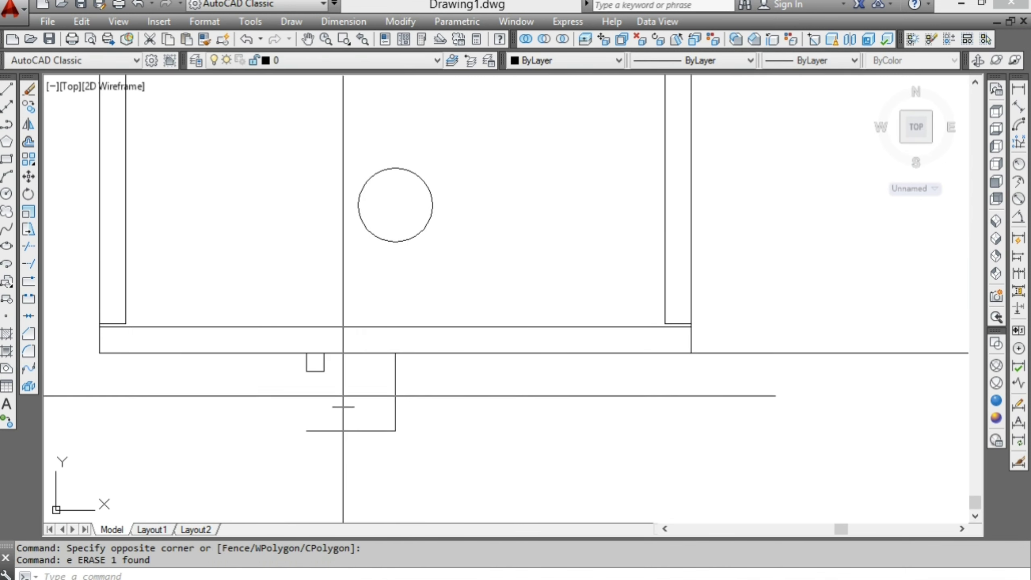
key(Escape)
- Mirror the small square about the vertical centre line, keeping the original
click(362, 403)
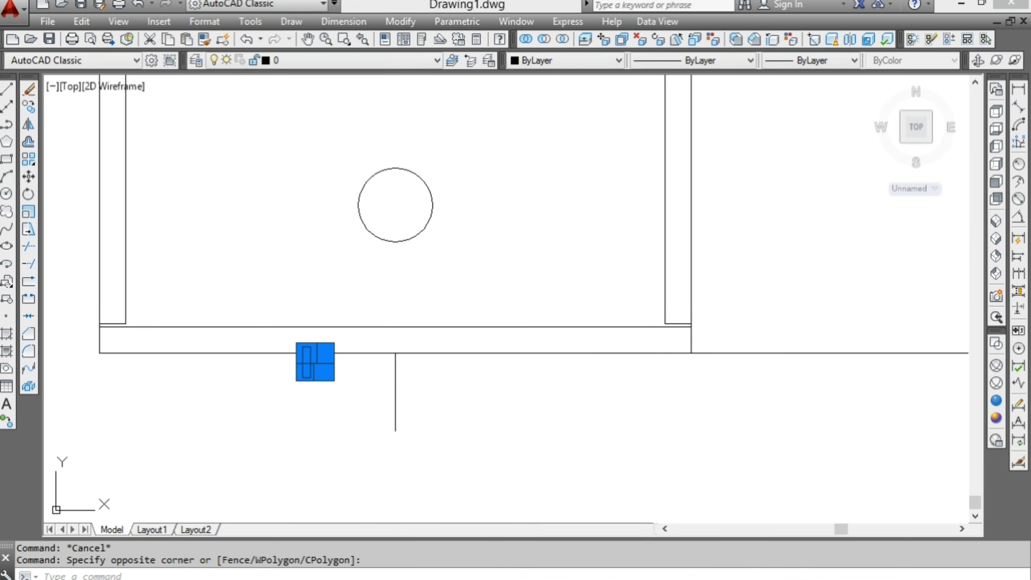
click(335, 381)
text(mi)
key(Return)
click(396, 353)
click(396, 431)
key(Return)
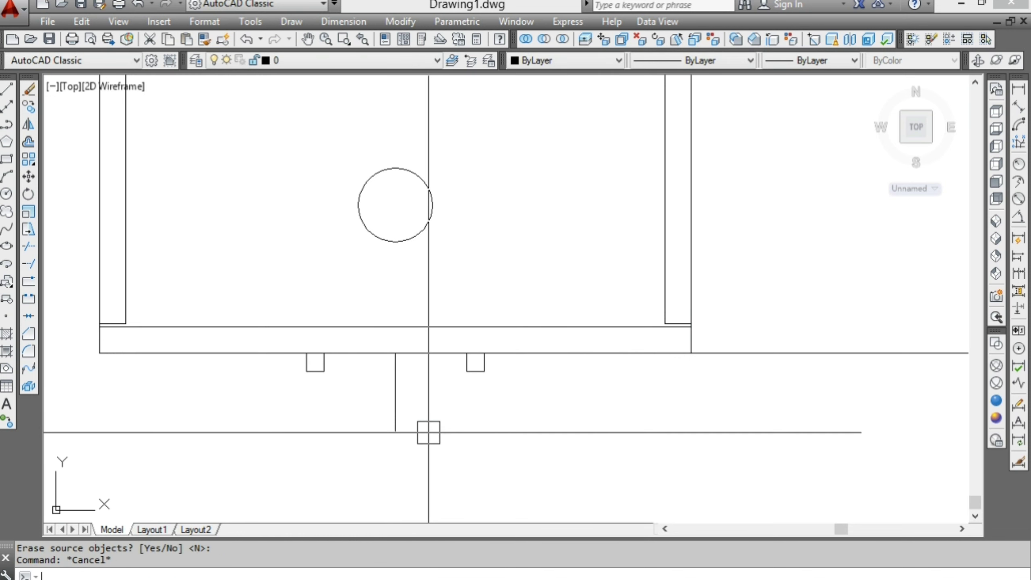
- Draw a connecting bar rectangle, 6 high, between the two squares
text(rec)
key(Return)
click(307, 371)
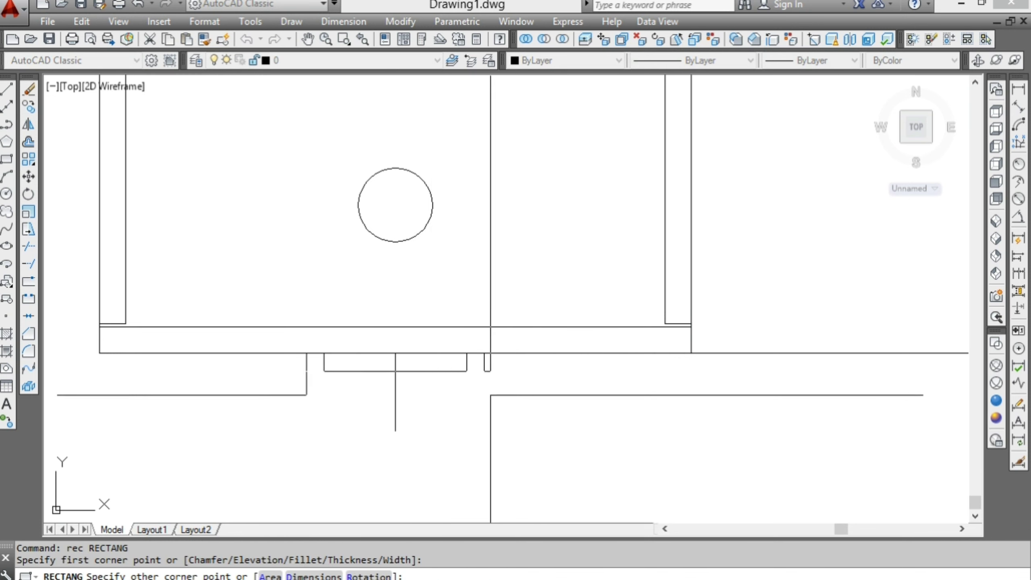
scroll(491, 395, up, 2)
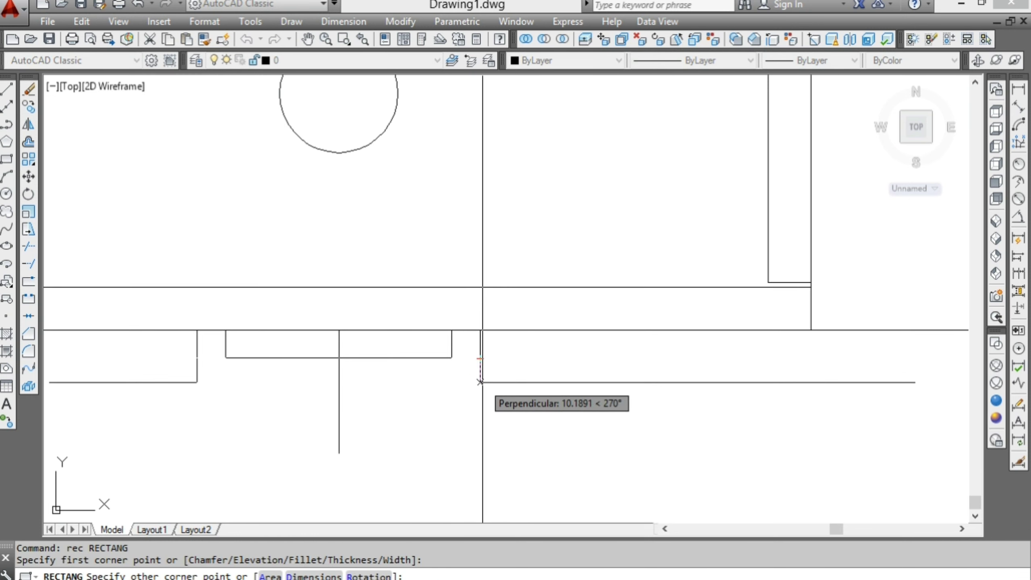
text(6)
key(Return)
key(Escape)
- Erase the vertical helper line between the handle posts
drag(442, 412, 335, 423)
text(e)
key(Return)
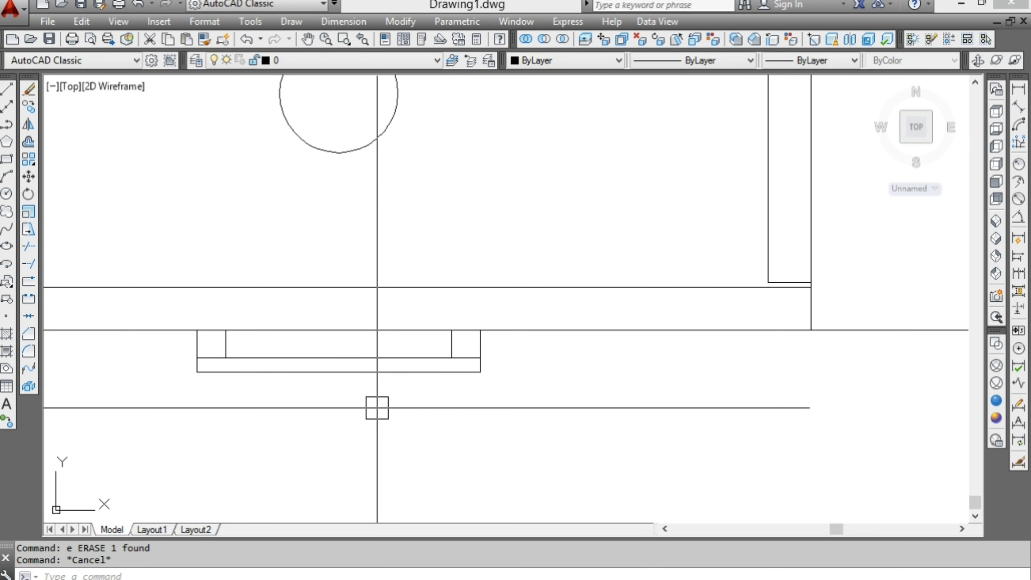
scroll(377, 408, down, 4)
scroll(382, 433, down, 4)
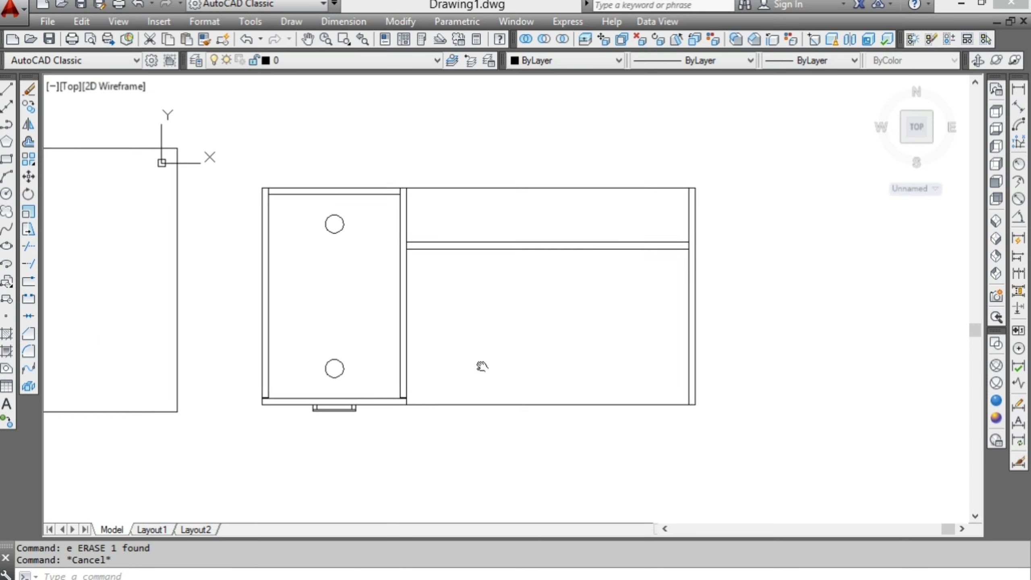
scroll(527, 360, down, 2)
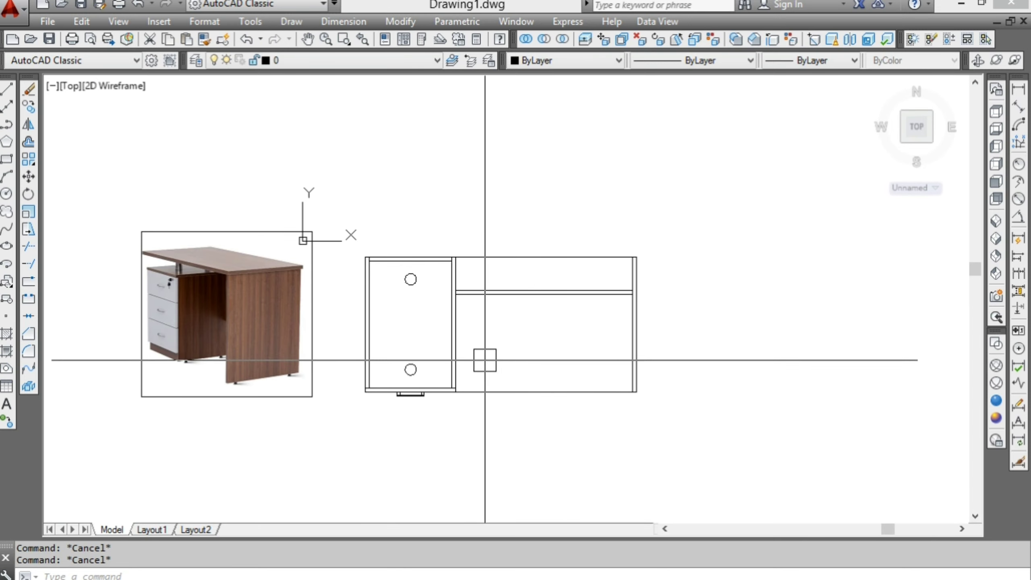
- Place a trial 1200 linear dimension along the cabinet's top edge
text(dli)
key(Return)
key(Return)
click(509, 257)
scroll(508, 256, up, 4)
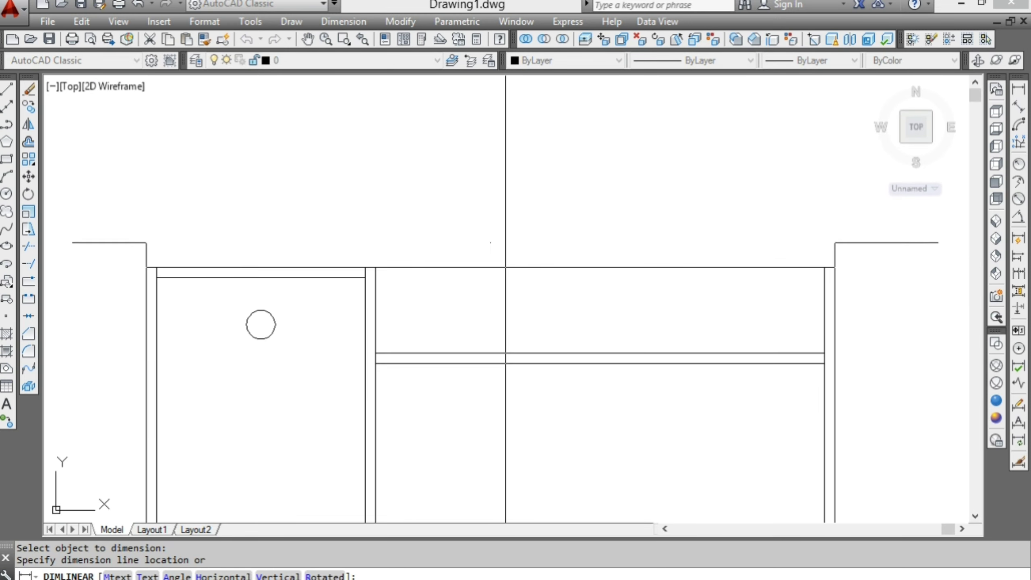
click(504, 268)
scroll(497, 253, down, 2)
scroll(483, 242, up, 3)
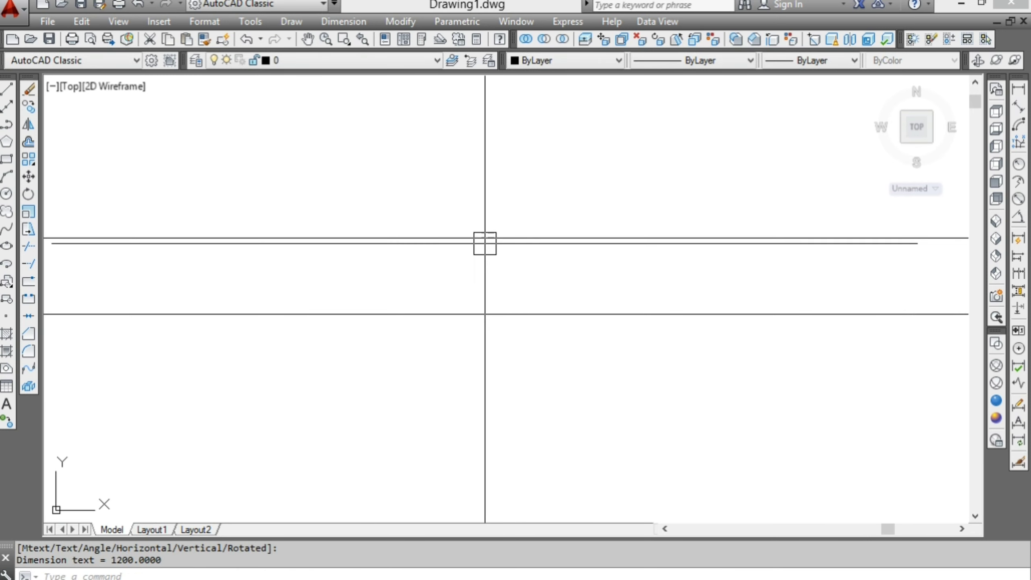
scroll(399, 195, up, 3)
scroll(409, 200, down, 3)
key(Escape)
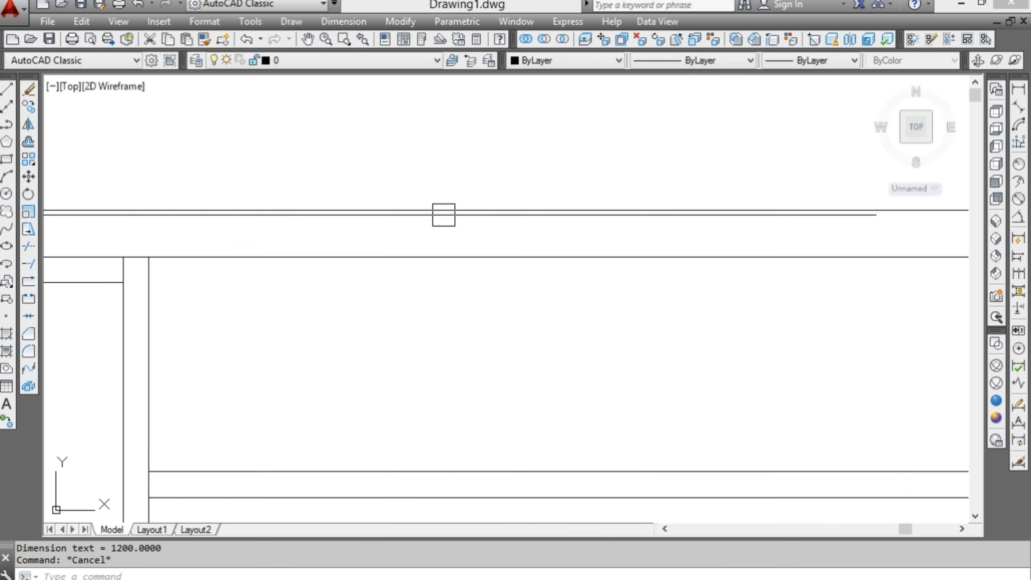
scroll(453, 218, down, 2)
- In the Standard dimension style, set whole-number precision and text height 75
text(d)
key(Return)
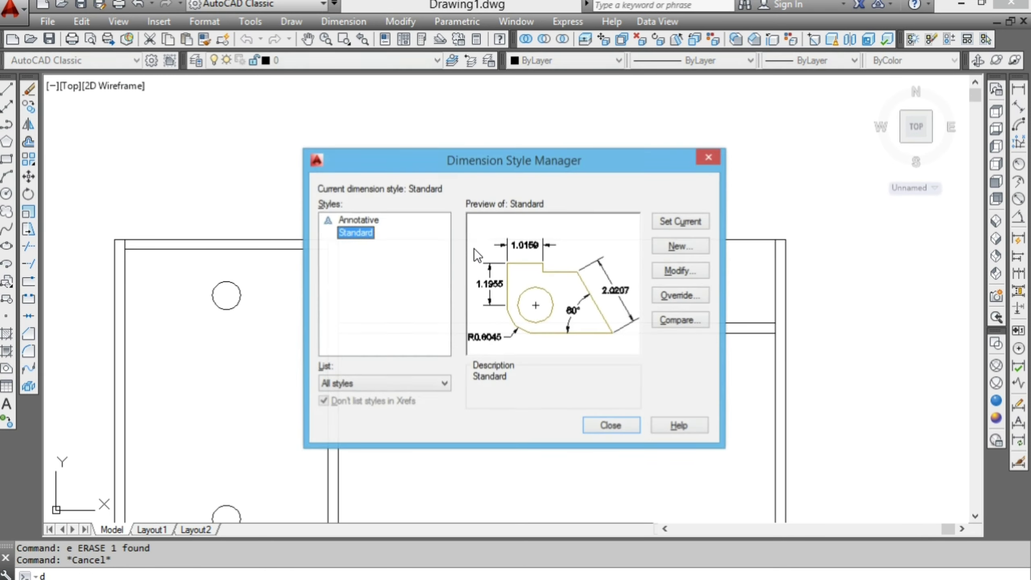
click(680, 272)
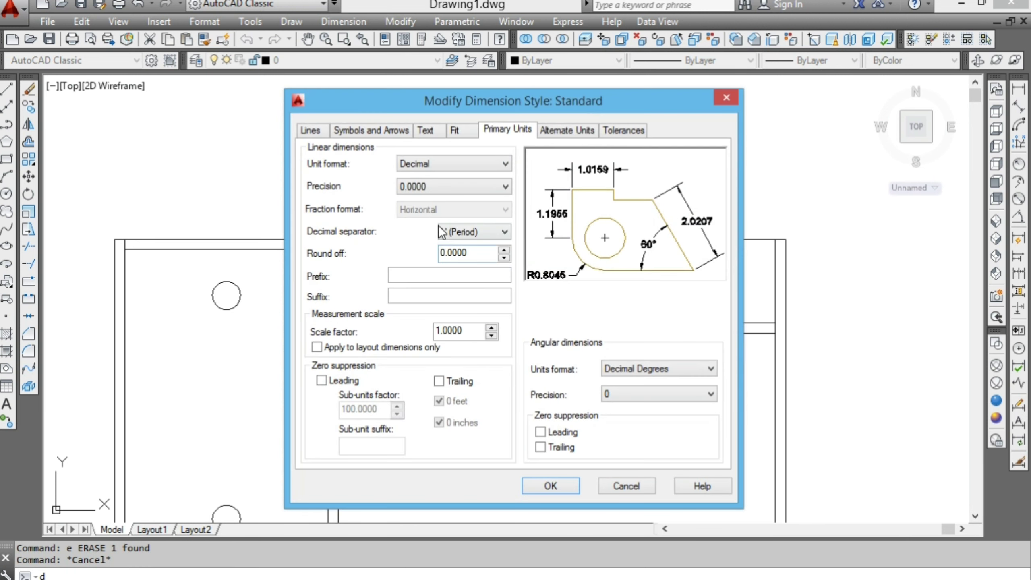
click(433, 184)
click(430, 202)
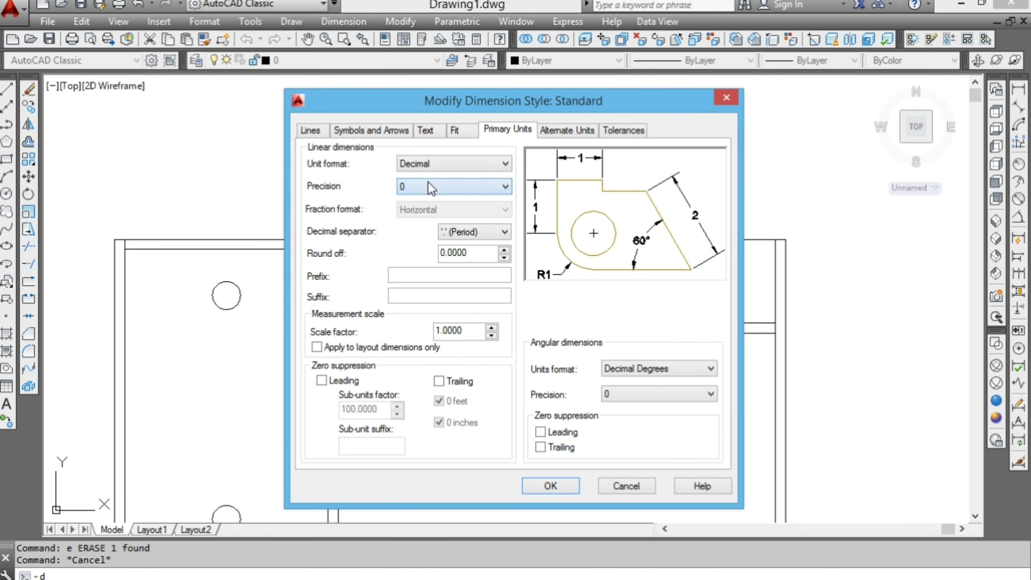
click(423, 130)
drag(497, 242, 446, 245)
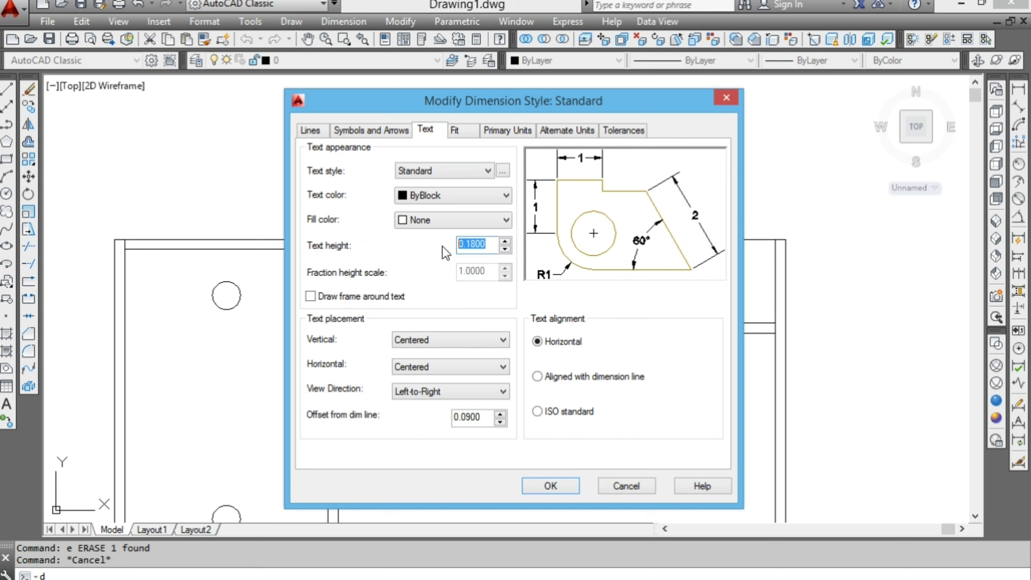
text(7)
text(5)
- Review arrowhead and line settings, keeping 25 extension beyond dimension lines
click(374, 131)
text(25)
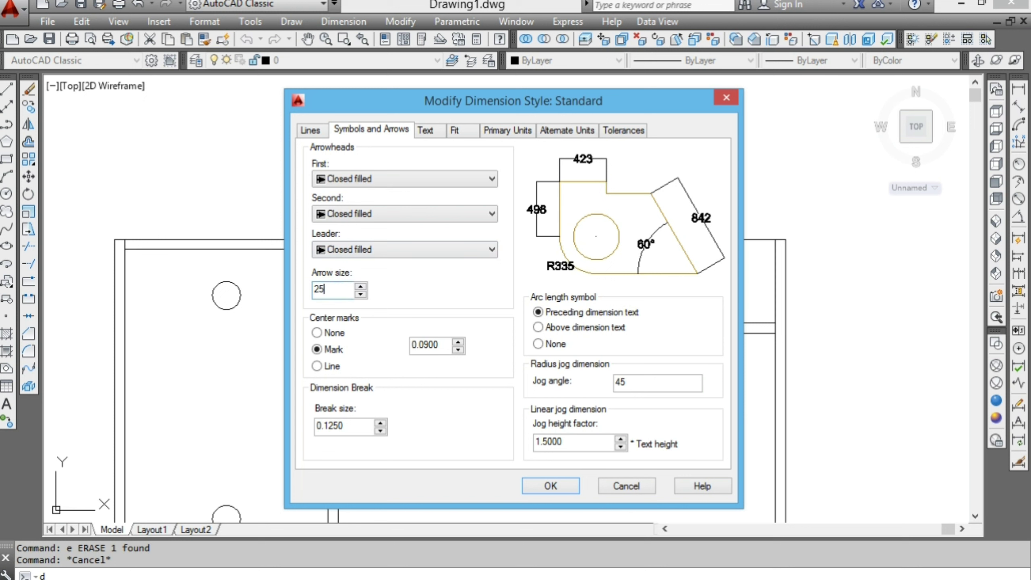
click(320, 134)
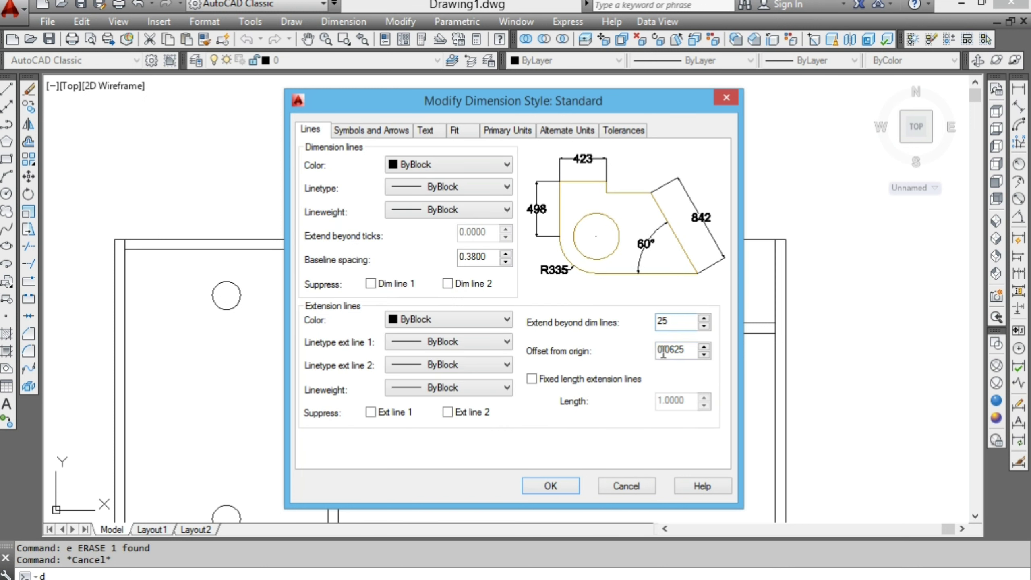
key(Tab)
text(25)
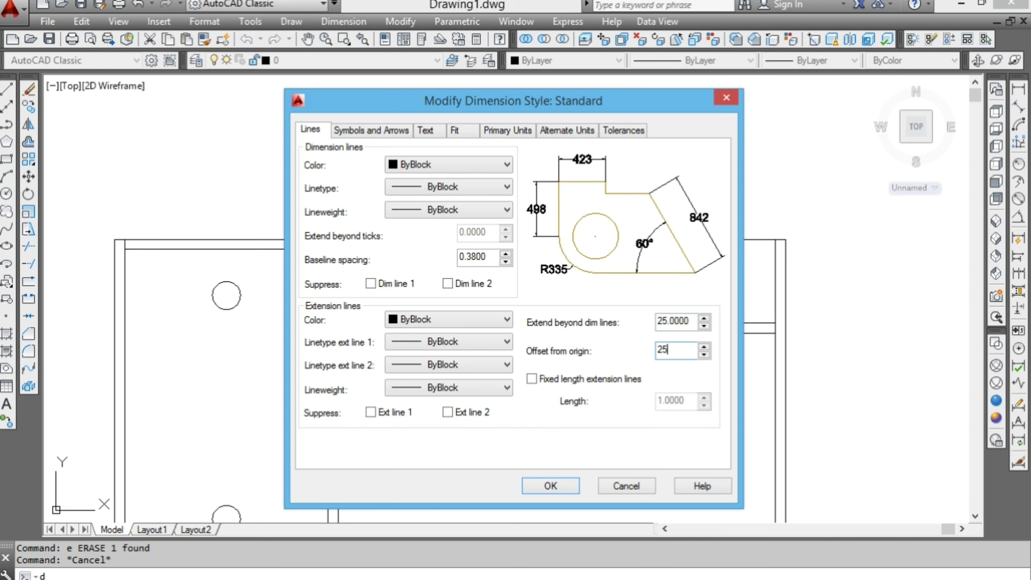
click(393, 135)
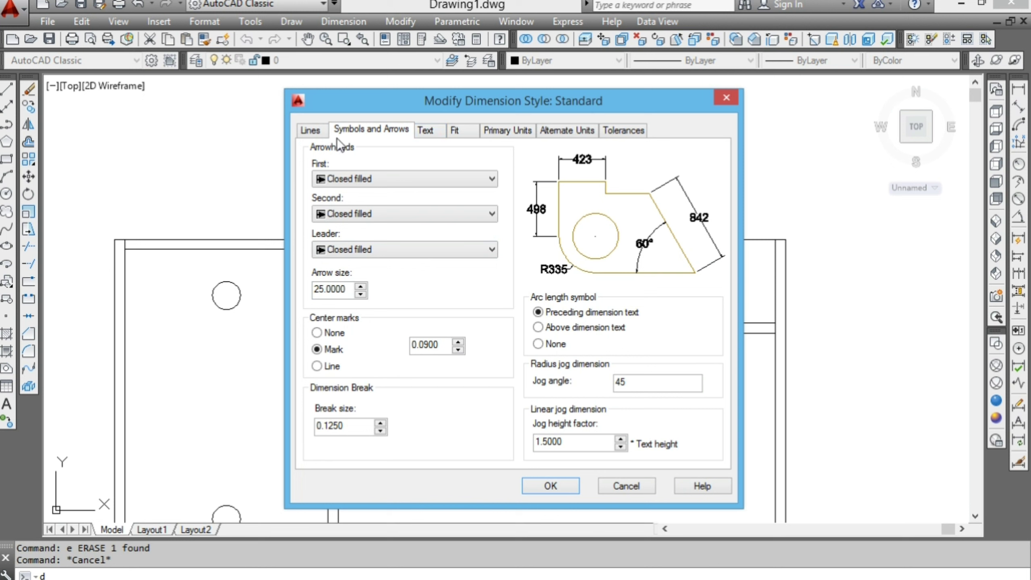
click(315, 135)
- Make dimension and extension lines magenta and save the Standard style
click(416, 166)
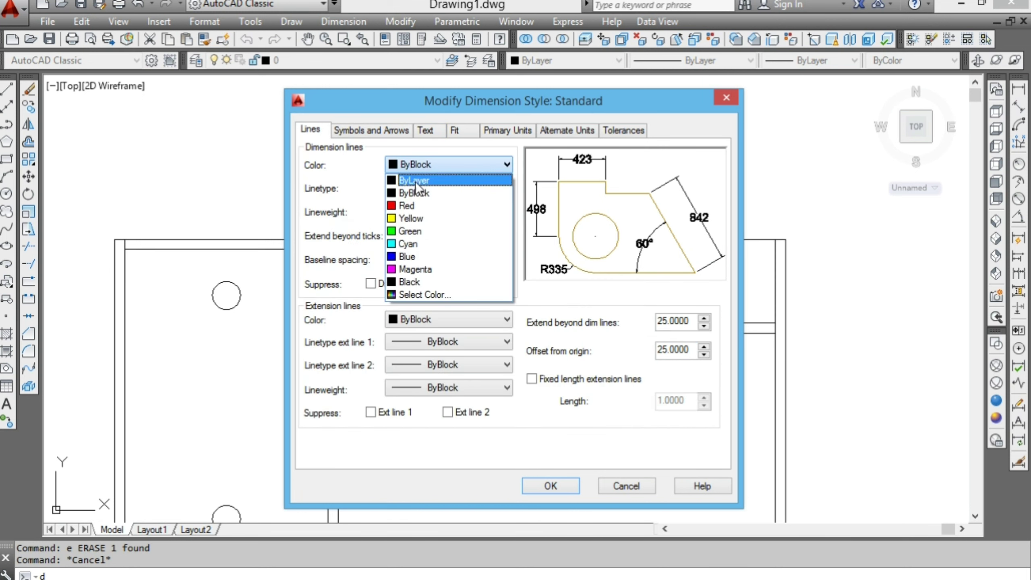
click(417, 270)
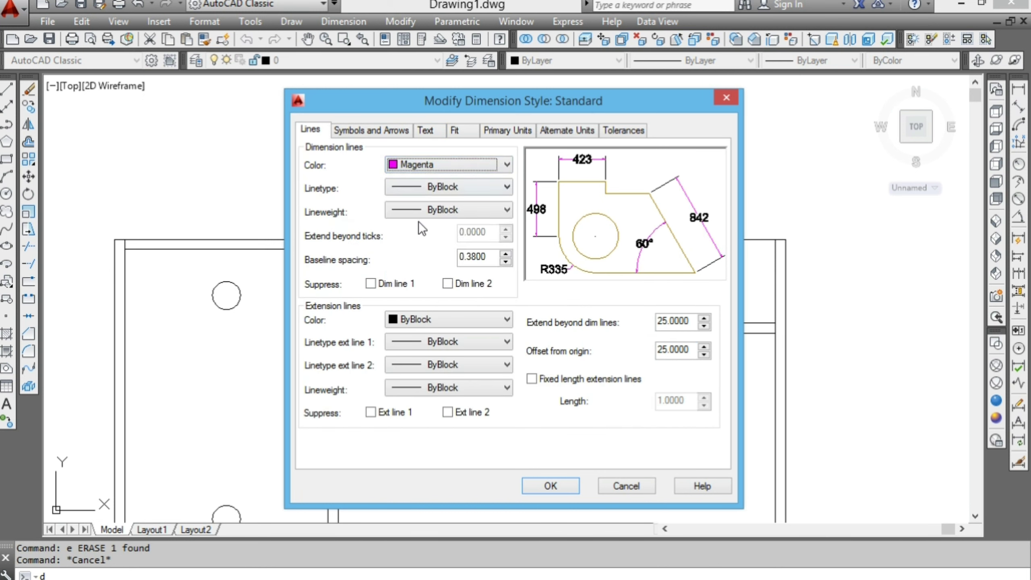
click(424, 322)
click(418, 424)
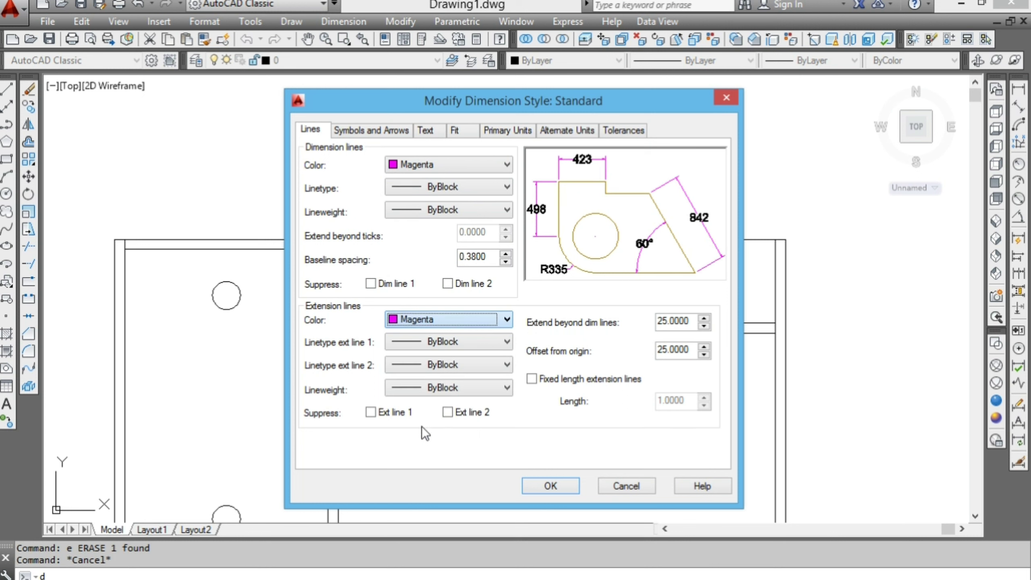
click(551, 486)
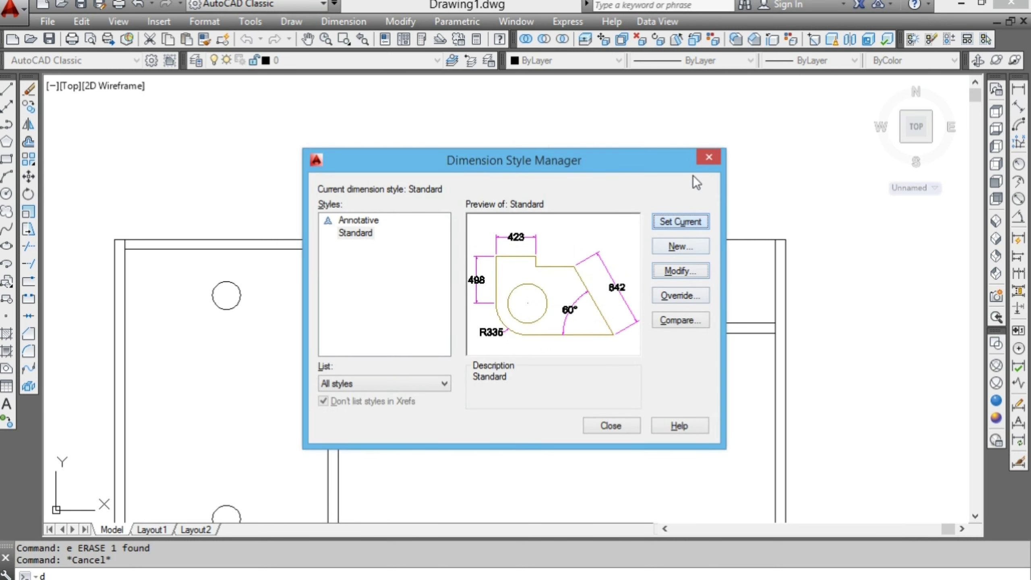
click(709, 158)
scroll(467, 275, down, 3)
scroll(467, 275, down, 2)
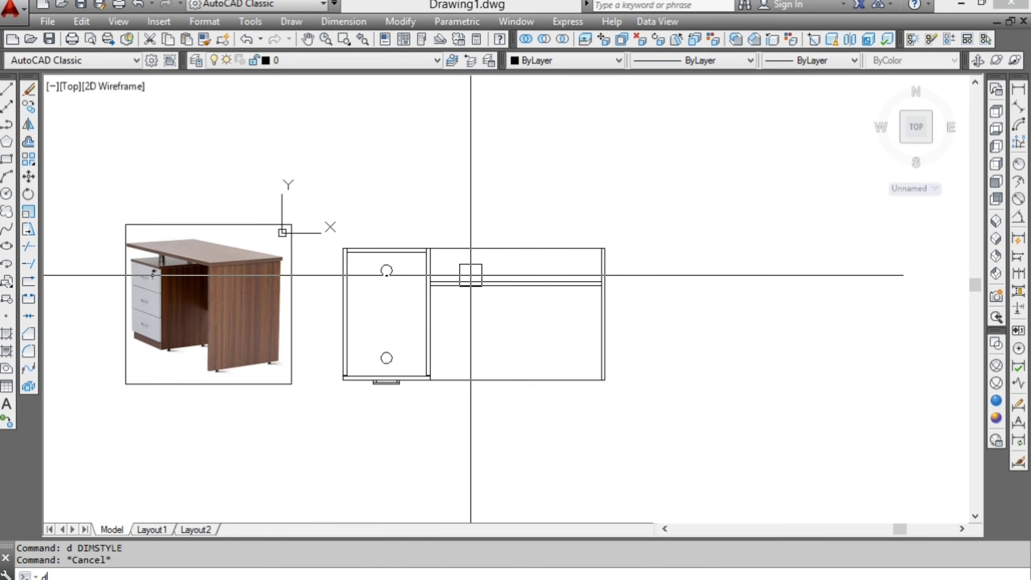
- Dimension the plan's 1200 width on top and 600 depth on the right
text(li)
key(Return)
click(473, 248)
scroll(473, 240, up, 2)
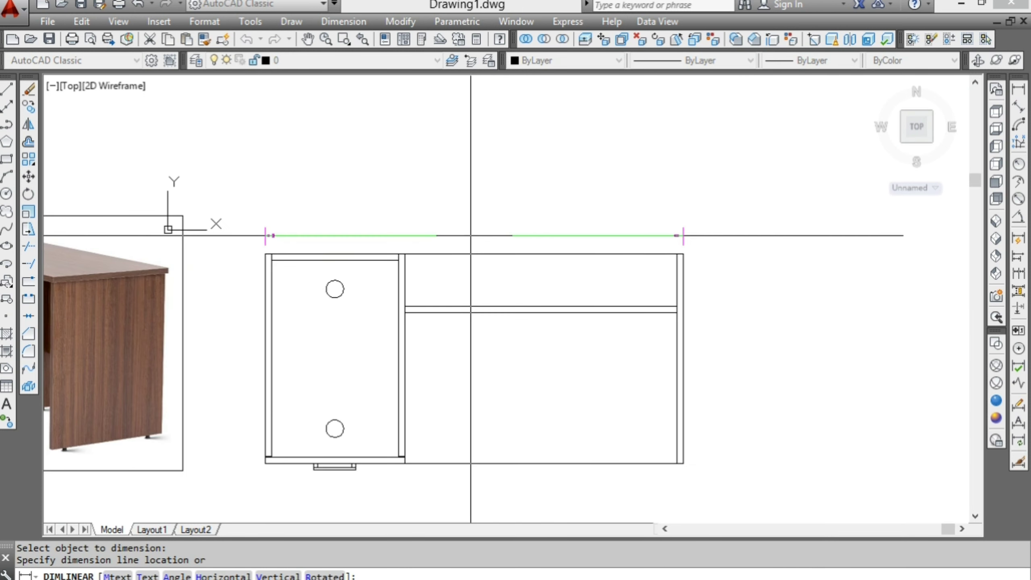
click(473, 228)
key(Return)
key(Return)
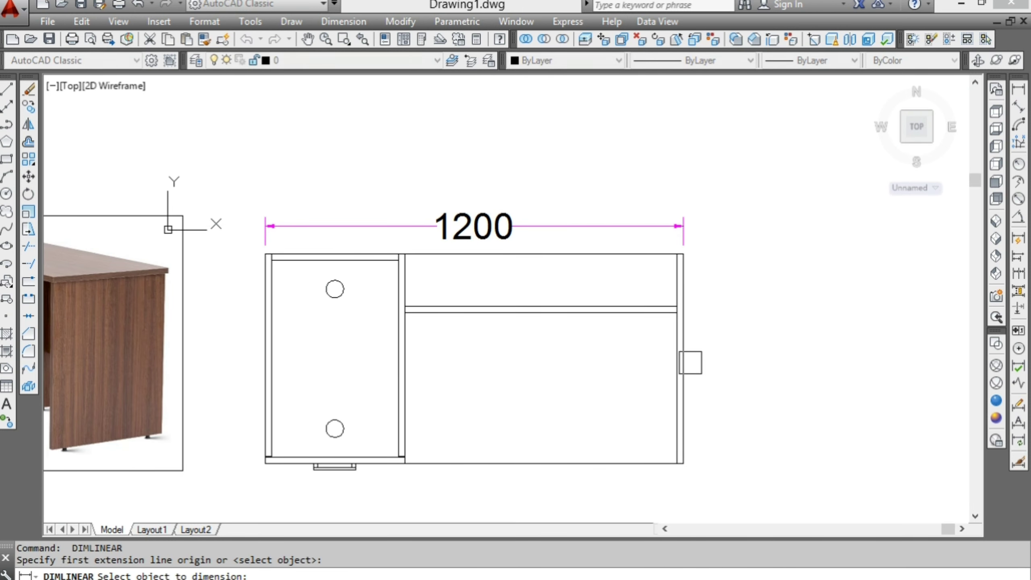
click(683, 364)
click(721, 371)
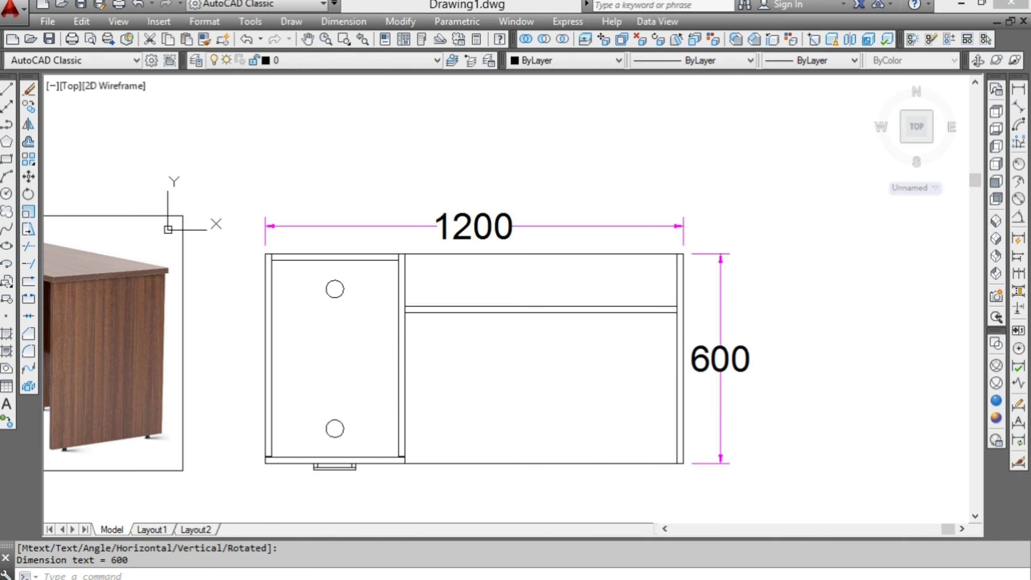
scroll(633, 334, down, 2)
- Dimension the drawer's 400 width below it
key(Return)
scroll(517, 402, up, 4)
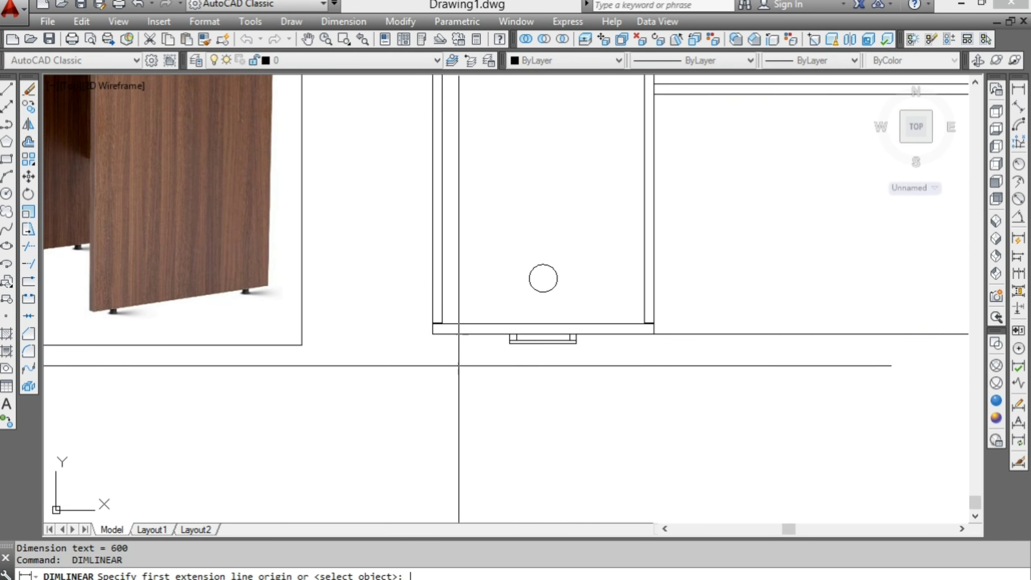
click(433, 334)
click(654, 334)
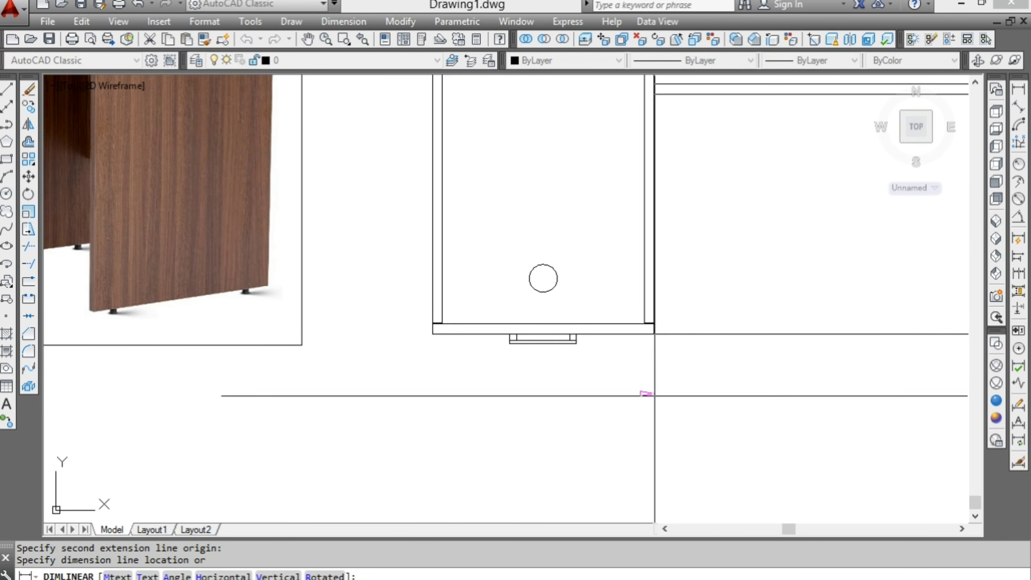
click(646, 400)
scroll(483, 392, down, 1)
scroll(482, 392, up, 2)
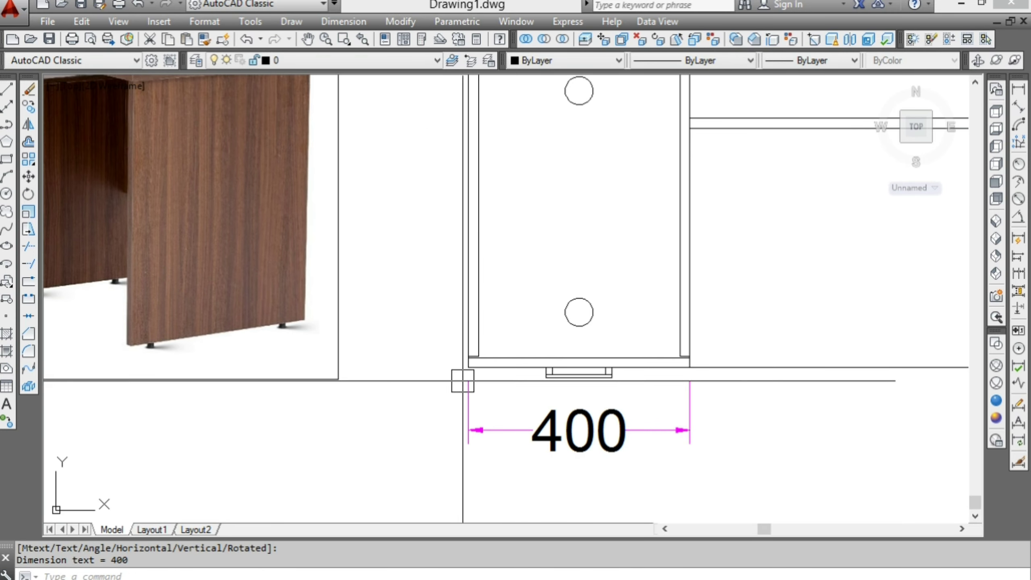
- Add the 150 gap dimension between the desk top edge and shelf line
key(Return)
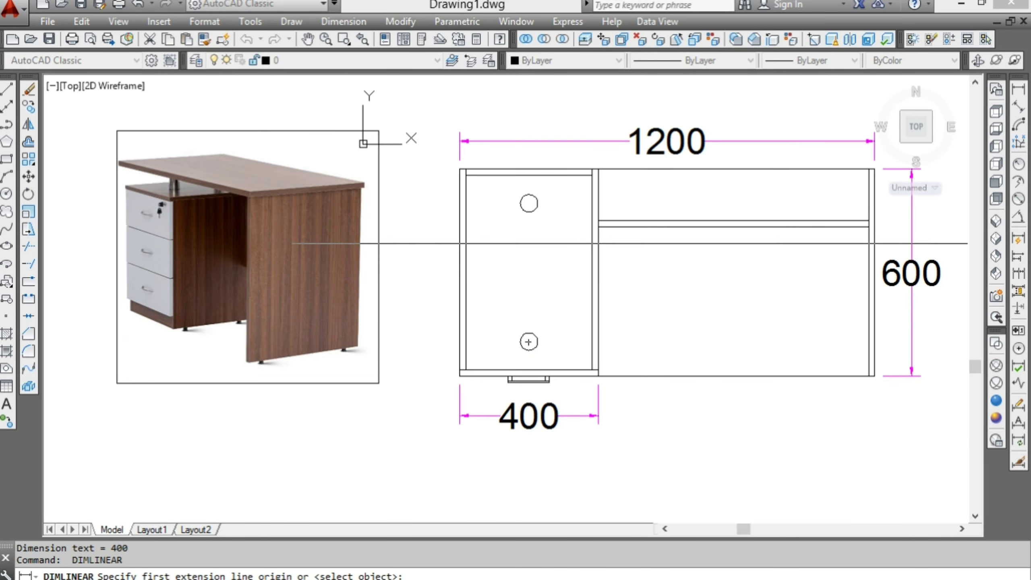
click(733, 222)
click(734, 169)
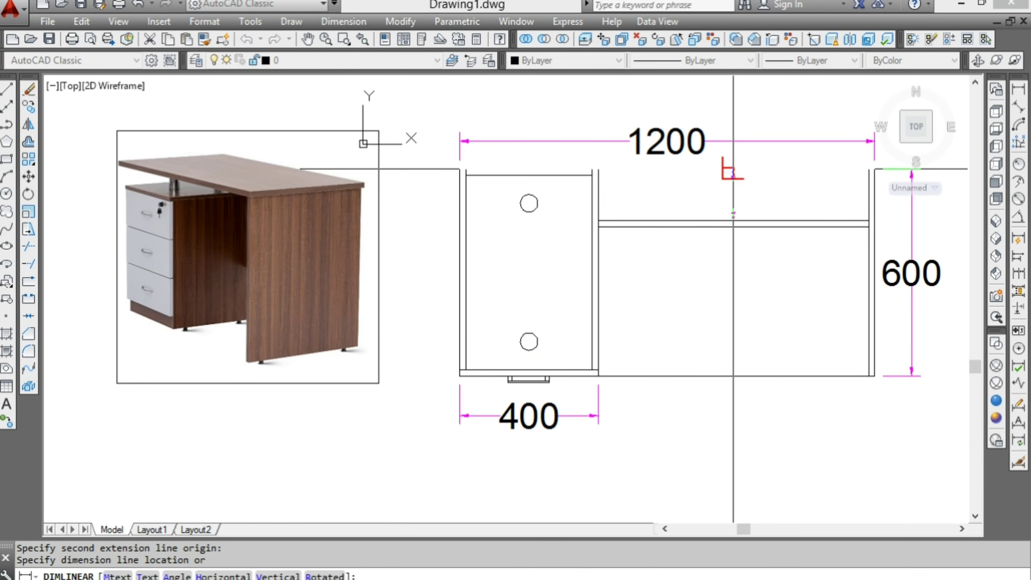
click(733, 169)
middle_drag(852, 350, 715, 382)
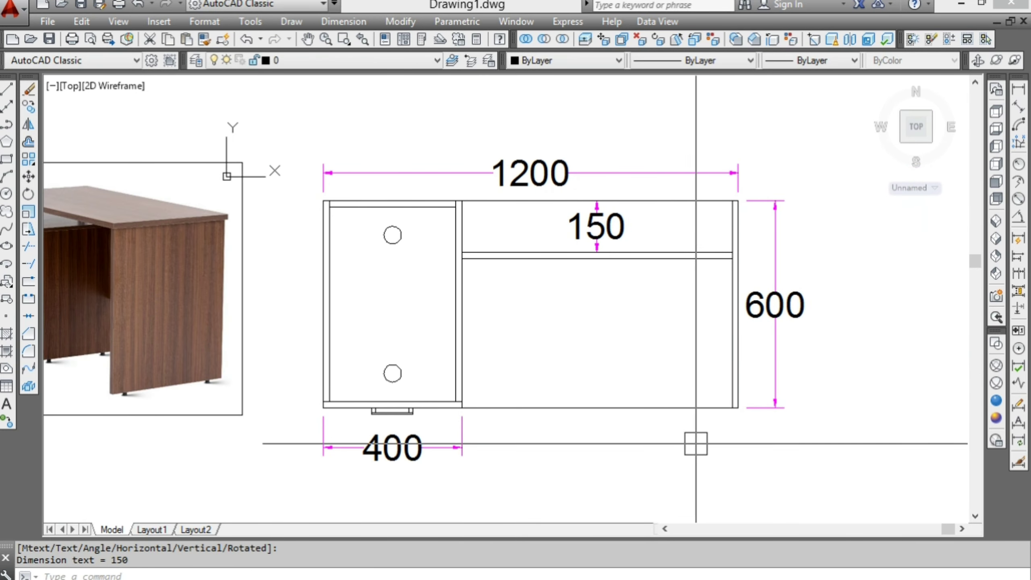
text(dli)
- Dimension the right panel's 18 thickness
key(Return)
scroll(727, 421, up, 2)
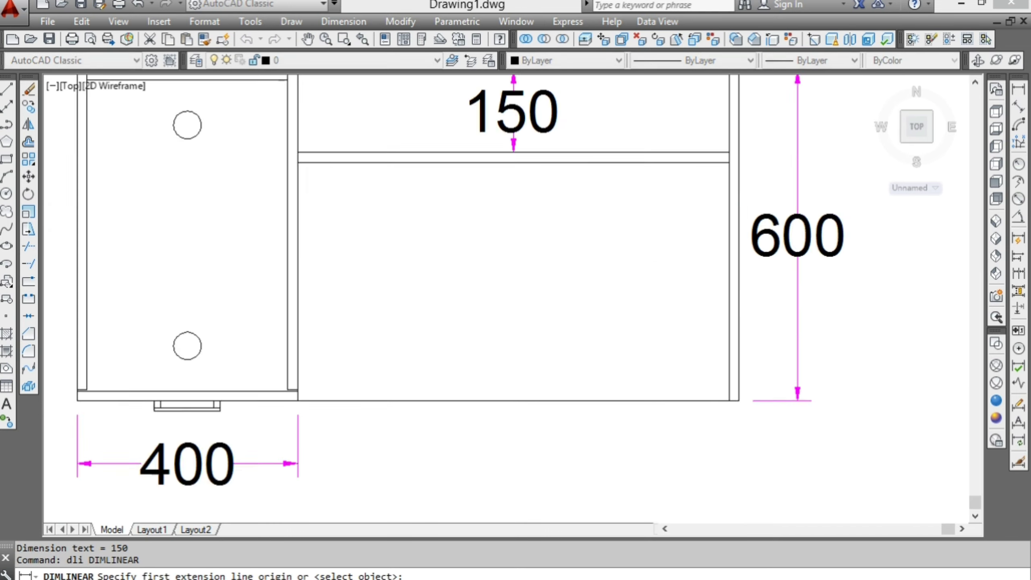
scroll(741, 371, up, 5)
click(741, 371)
scroll(720, 422, down, 5)
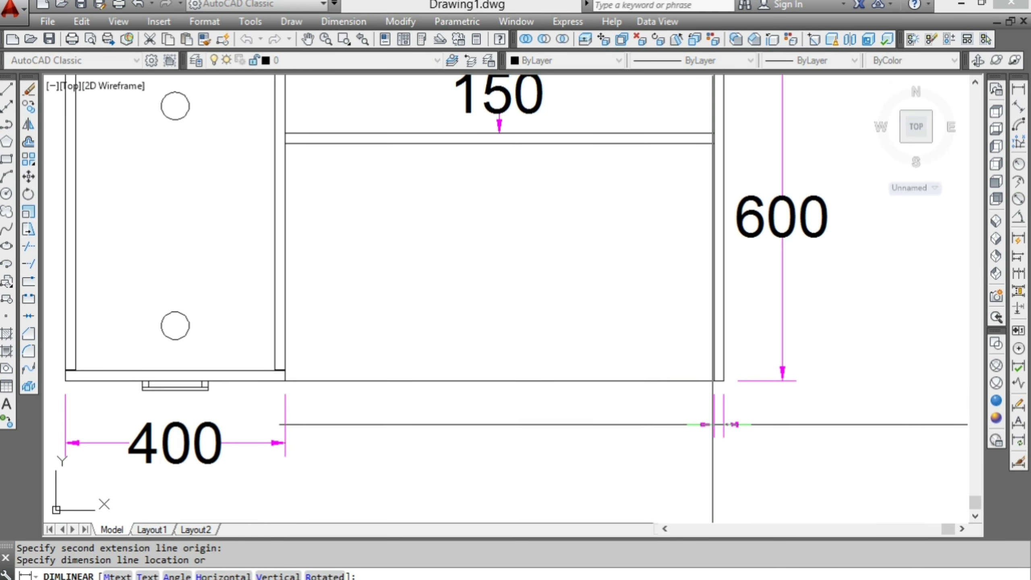
click(721, 419)
key(Escape)
key(Escape)
scroll(603, 461, down, 3)
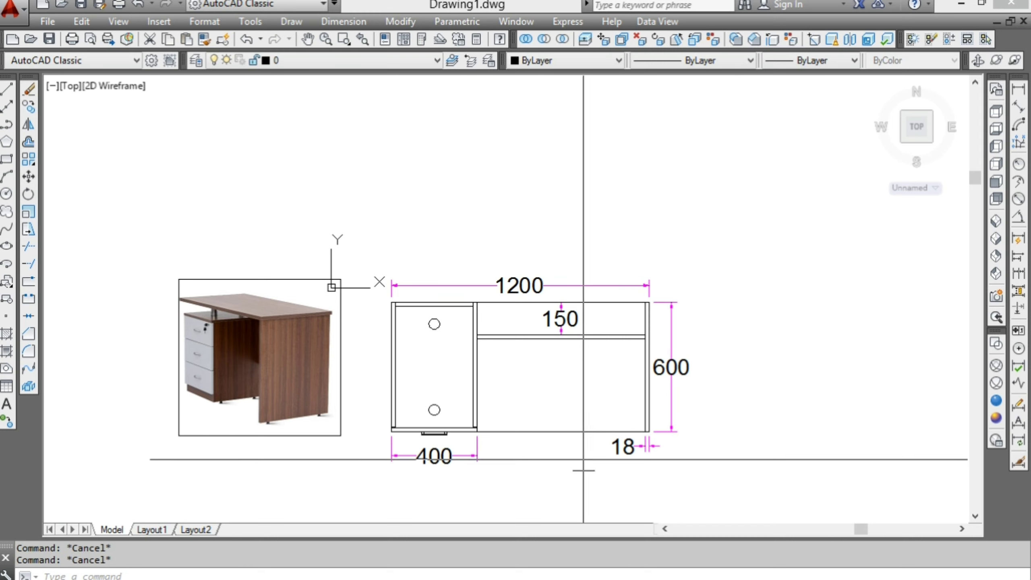
scroll(368, 376, down, 2)
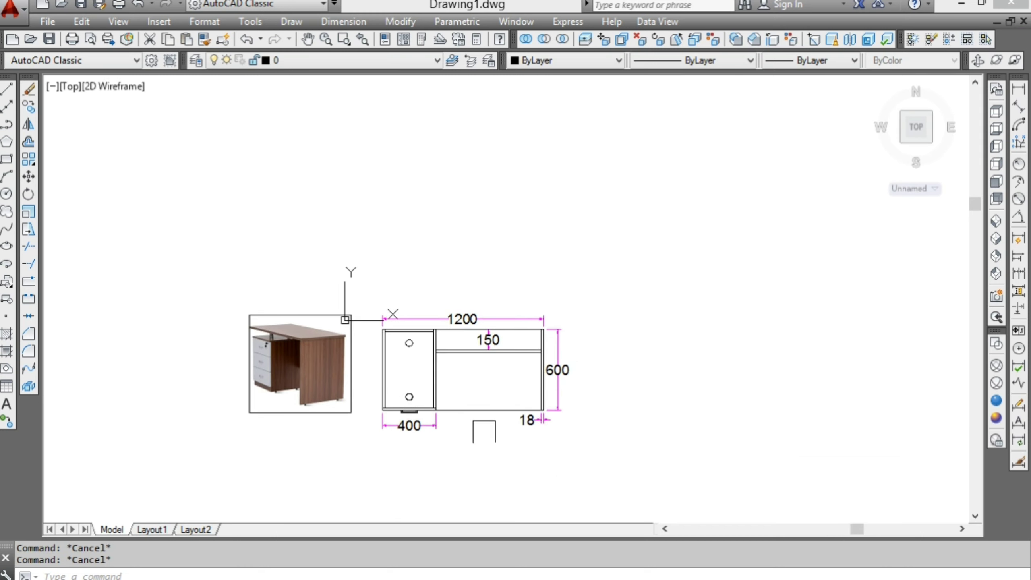
- Dimension the handle hole as Ø50, placing it to the hole's left
scroll(406, 393, up, 2)
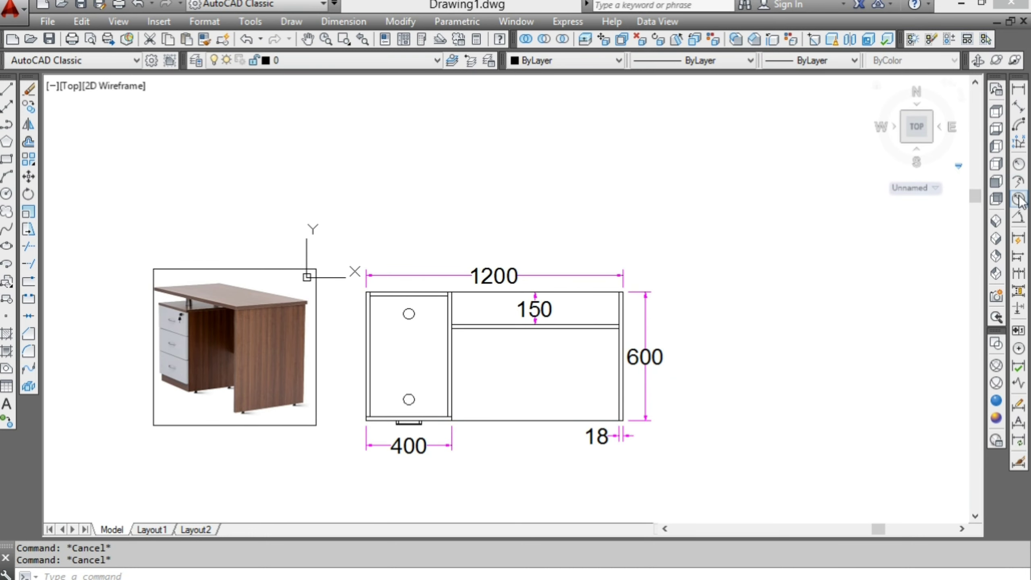
scroll(395, 398, up, 5)
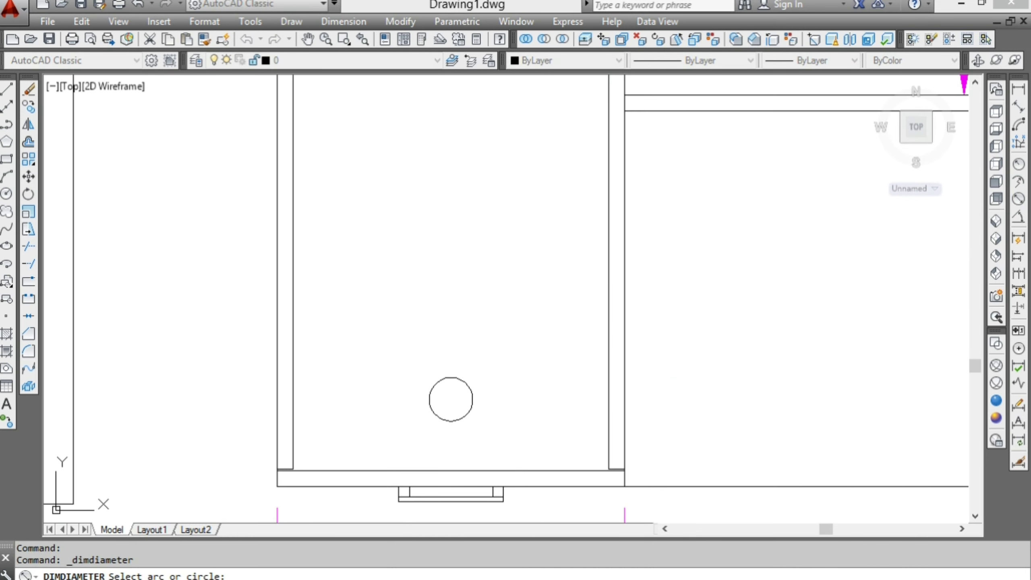
click(448, 379)
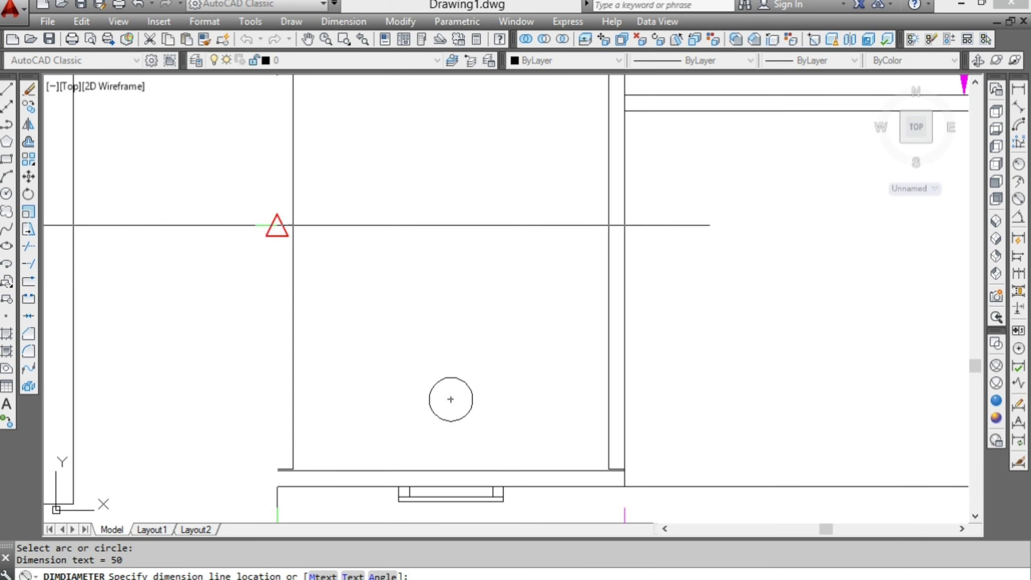
click(242, 237)
scroll(390, 361, down, 3)
scroll(391, 362, down, 2)
key(Escape)
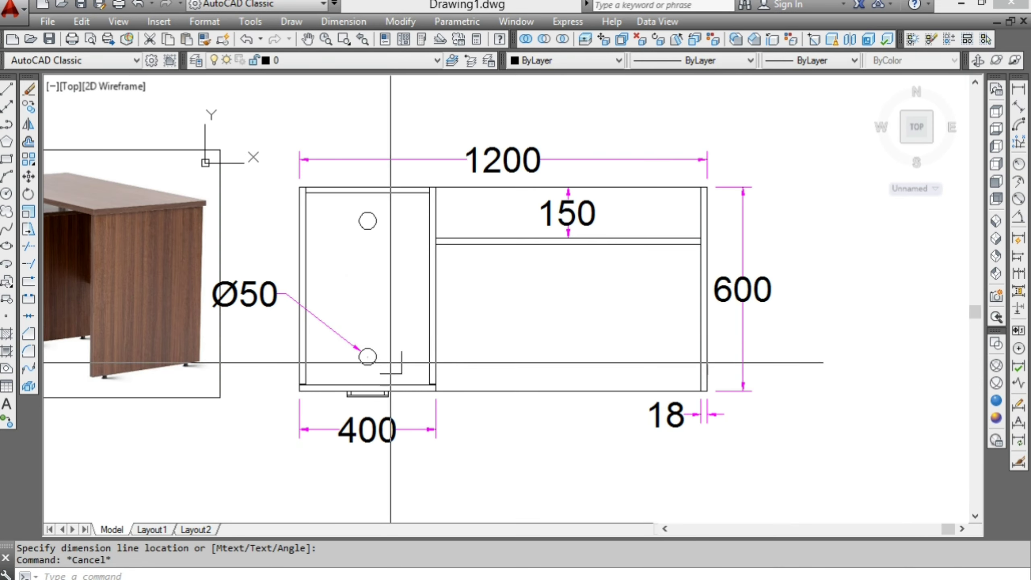
middle_drag(391, 361, 400, 376)
key(Escape)
text(dli)
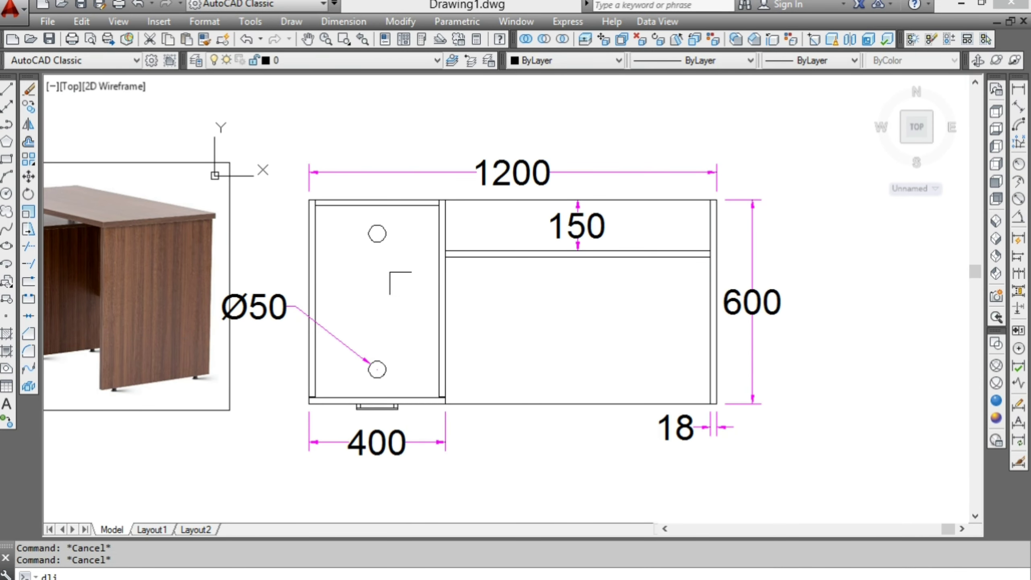
- Add a 100 dimension from the upper hole to the pedestal's top edge
key(Return)
scroll(397, 228, up, 4)
click(368, 242)
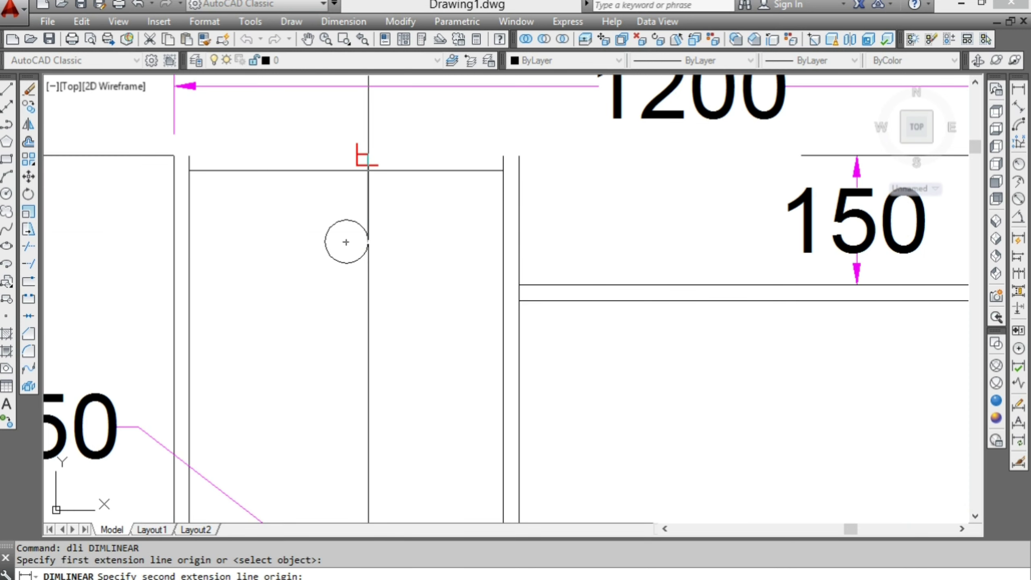
click(368, 157)
click(423, 233)
scroll(424, 233, down, 4)
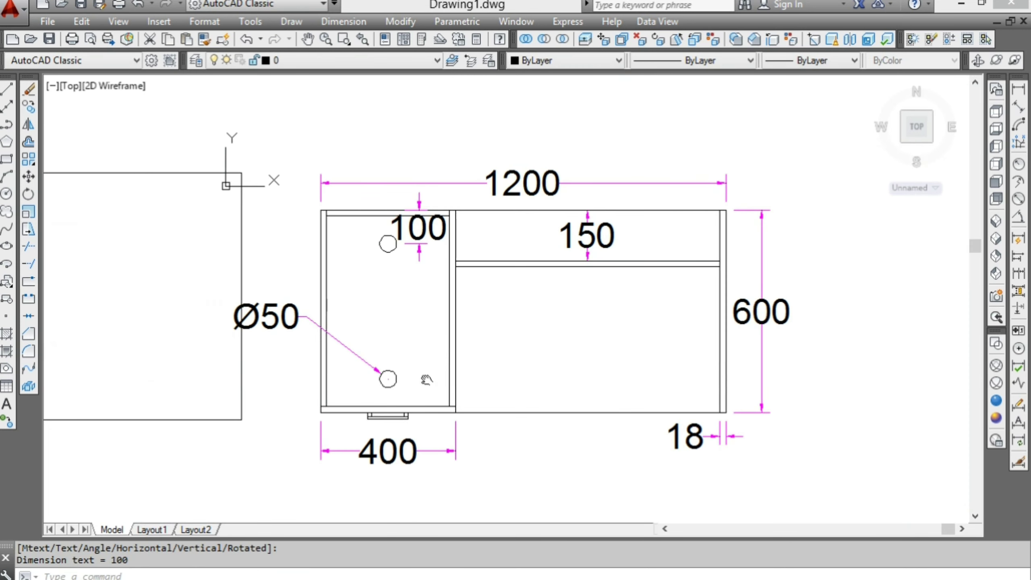
middle_drag(427, 380, 385, 350)
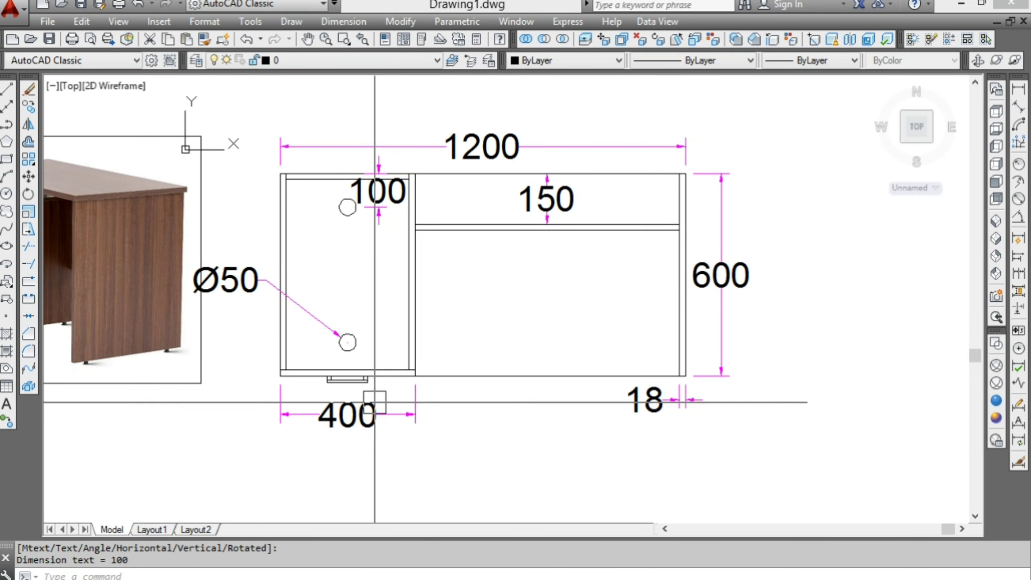
key(Escape)
scroll(426, 317, down, 4)
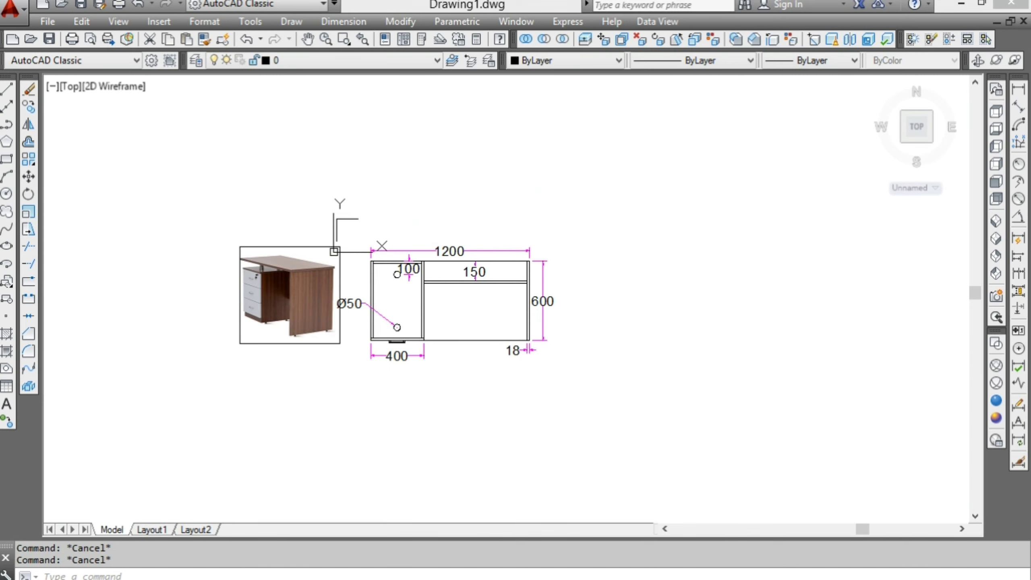
- Window-select the whole desk plan and copy it 1800 units to the right
click(352, 252)
key(Escape)
click(356, 194)
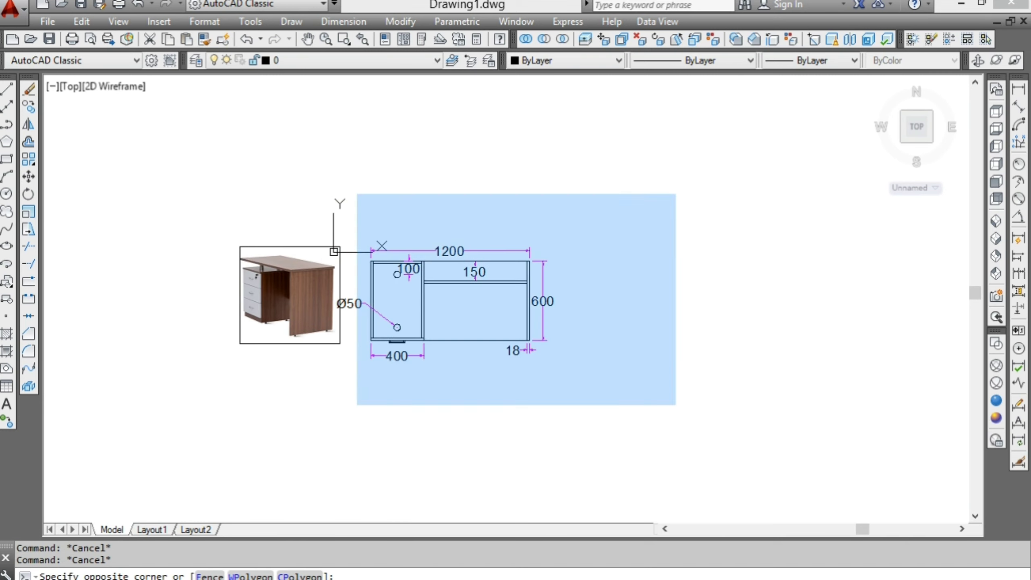
click(677, 406)
text(co)
key(Return)
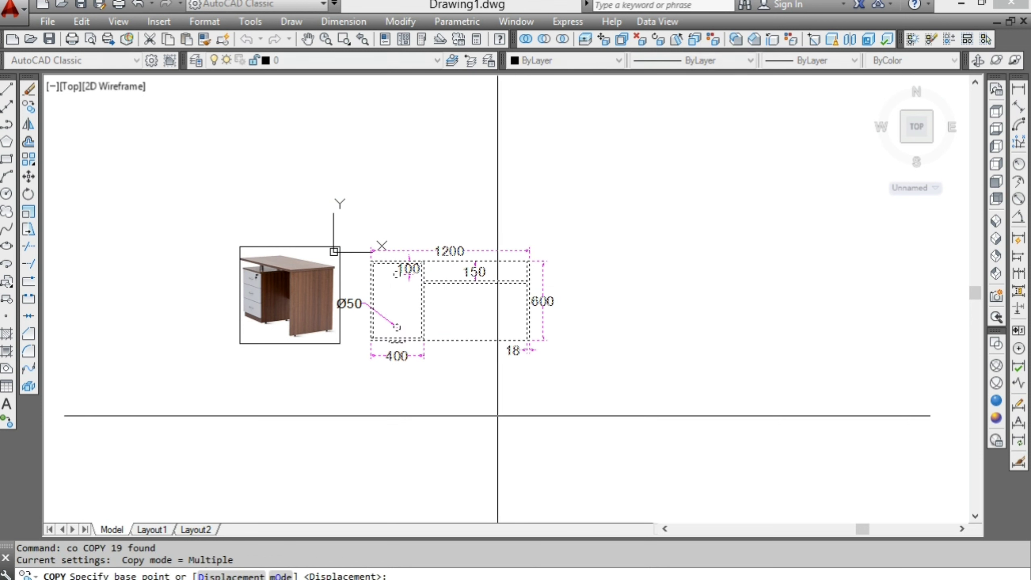
click(498, 415)
text(00)
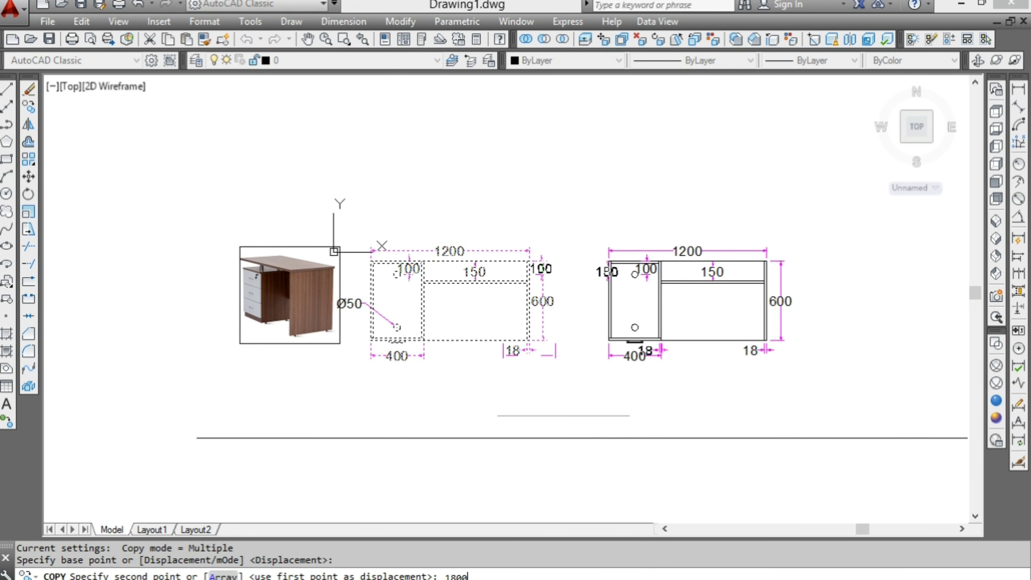
key(Return)
key(Escape)
- Erase the copy's 100, 150, 18 and 600 dimensions with E
click(340, 229)
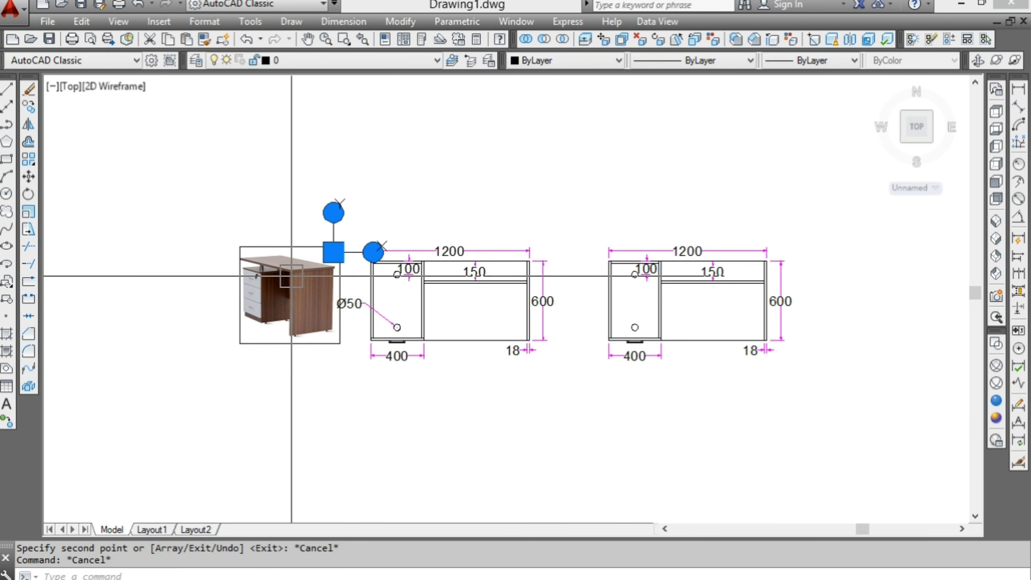
click(334, 252)
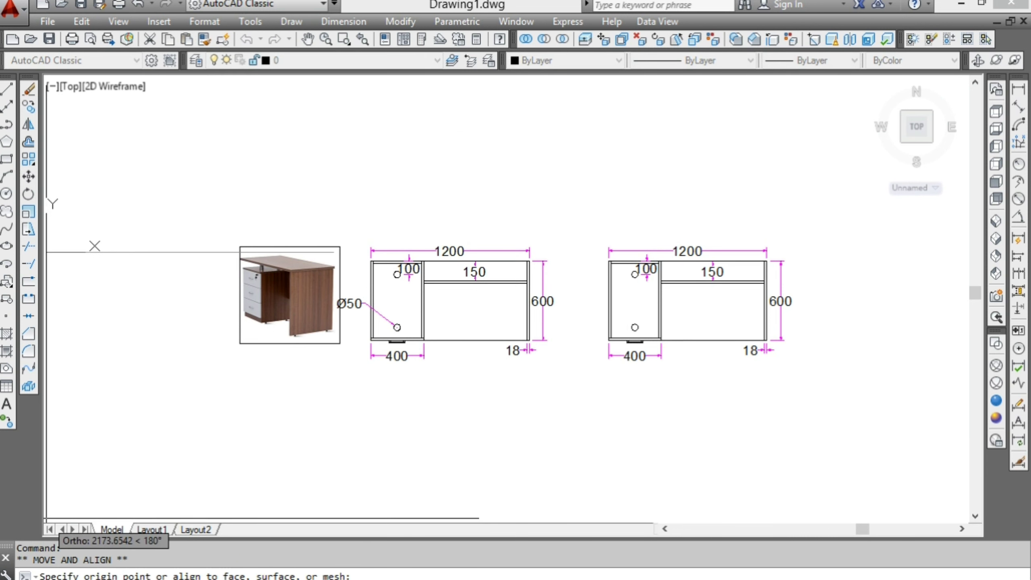
key(Escape)
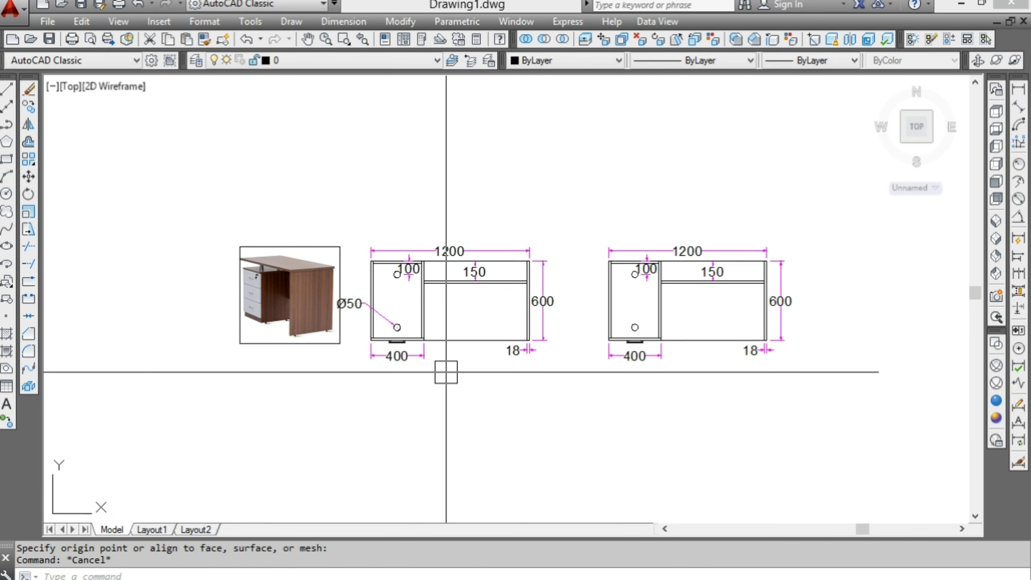
scroll(685, 275, up, 3)
click(588, 282)
text(e)
key(Return)
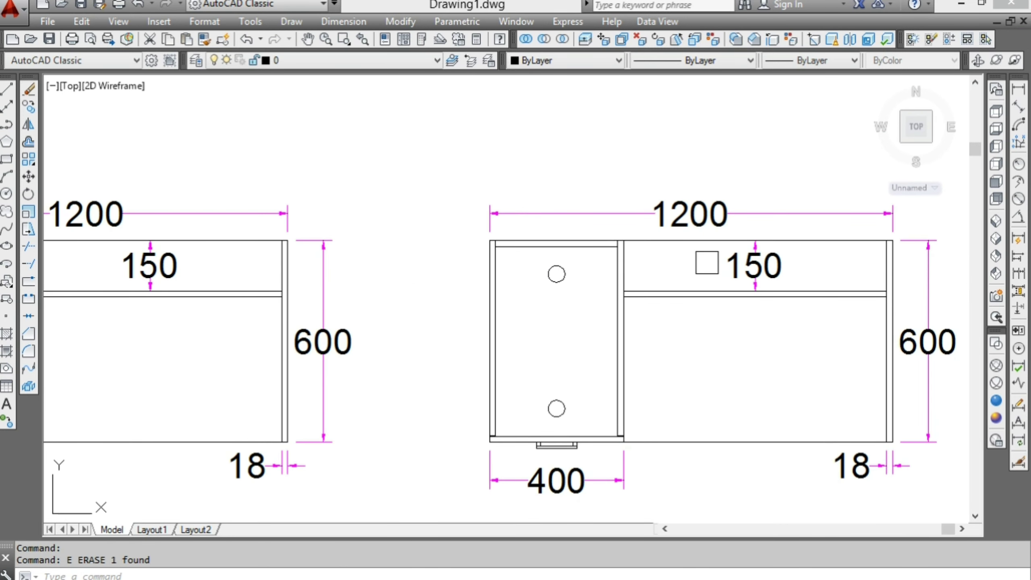
key(Return)
key(Return)
click(698, 219)
key(Return)
key(Return)
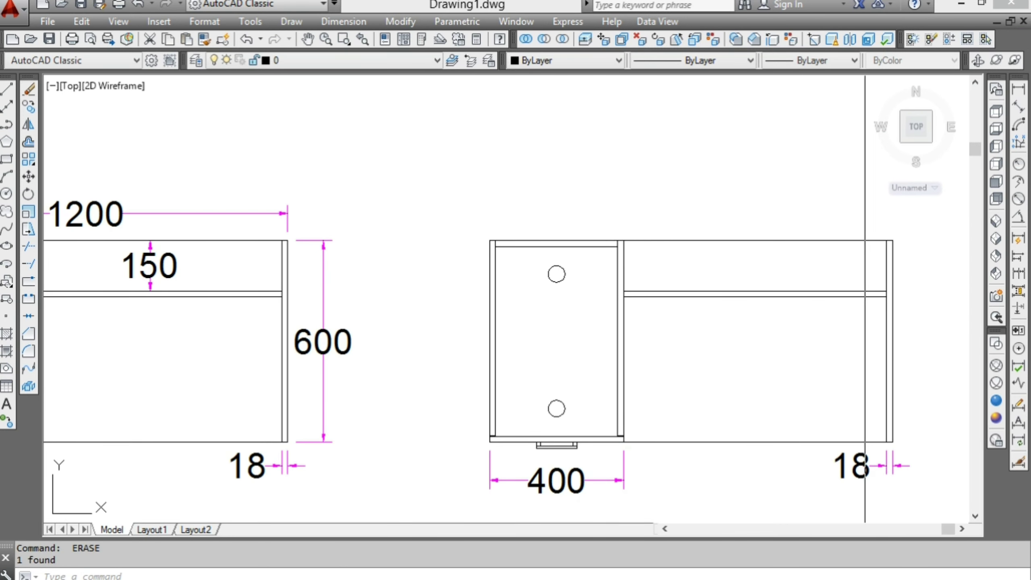
key(Return)
click(853, 465)
key(Return)
key(Return)
click(910, 345)
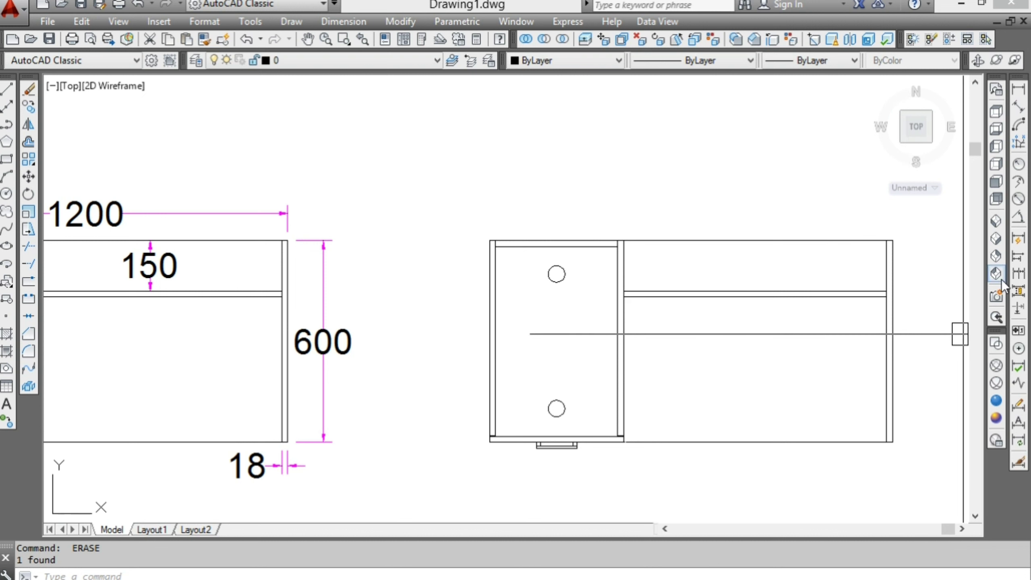
- Switch to SW Isometric and extrude the undimensioned plan -25 into a slab
click(997, 222)
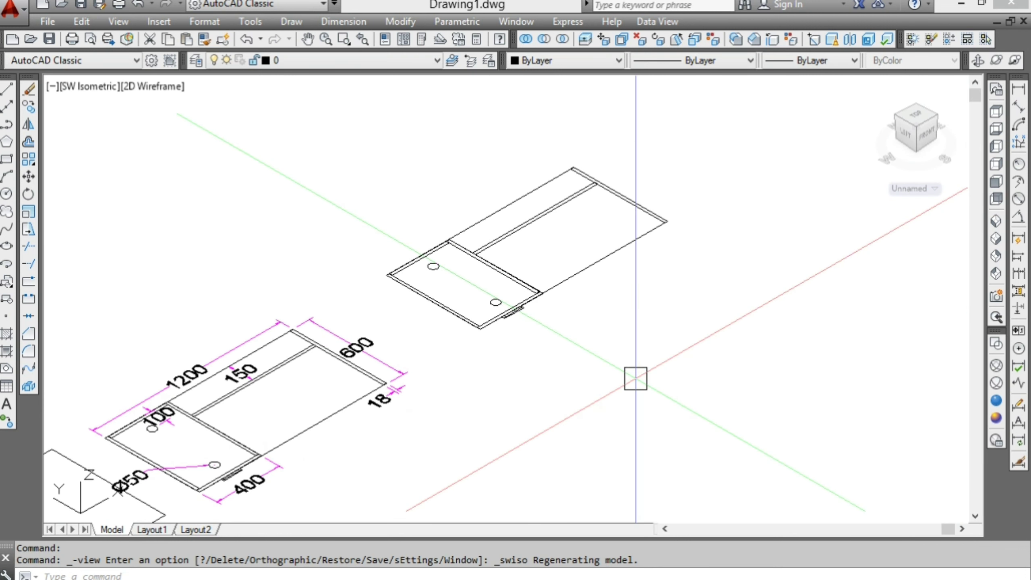
key(Escape)
click(580, 276)
scroll(580, 276, up, 2)
text(EXT)
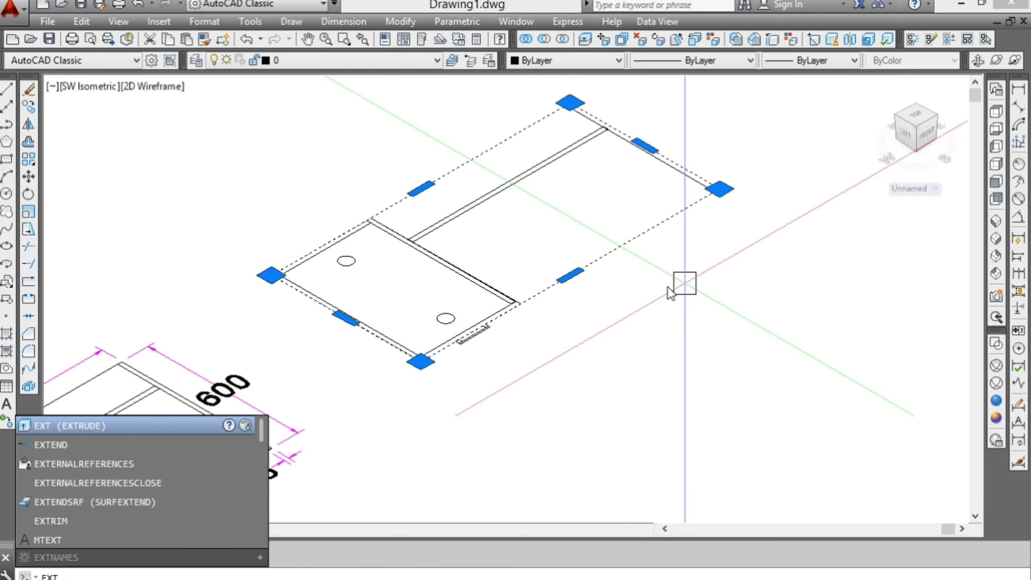
key(Return)
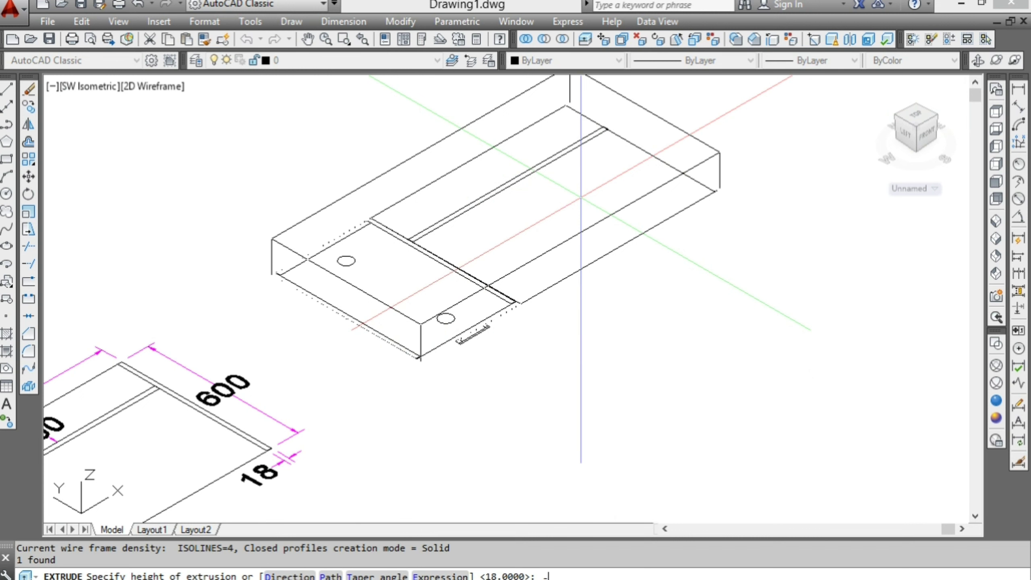
text(5)
key(Return)
- Extrude the slab's far end edge -725 to form the side panel
middle_drag(552, 85, 537, 131)
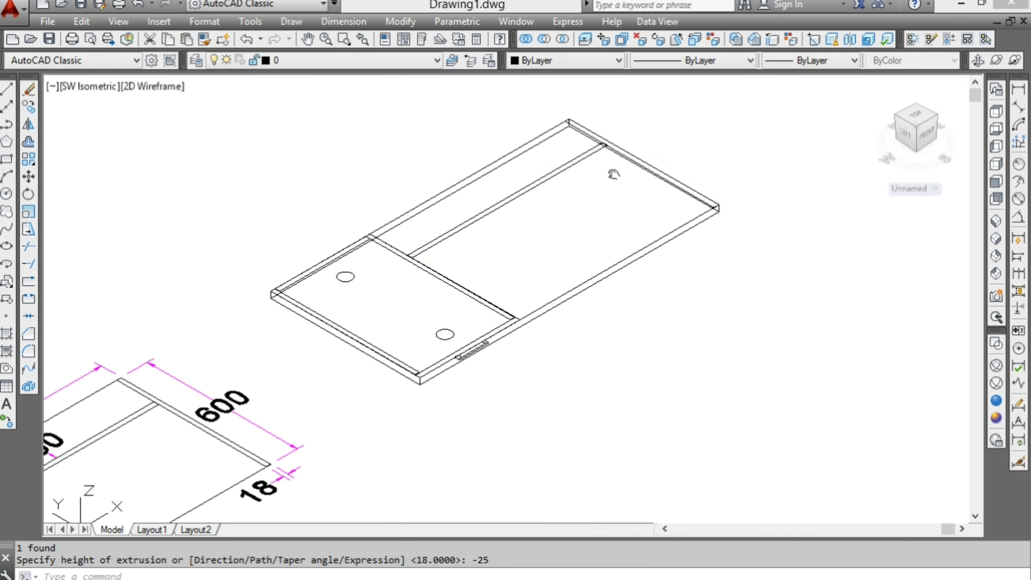
click(609, 181)
click(753, 282)
text(ex)
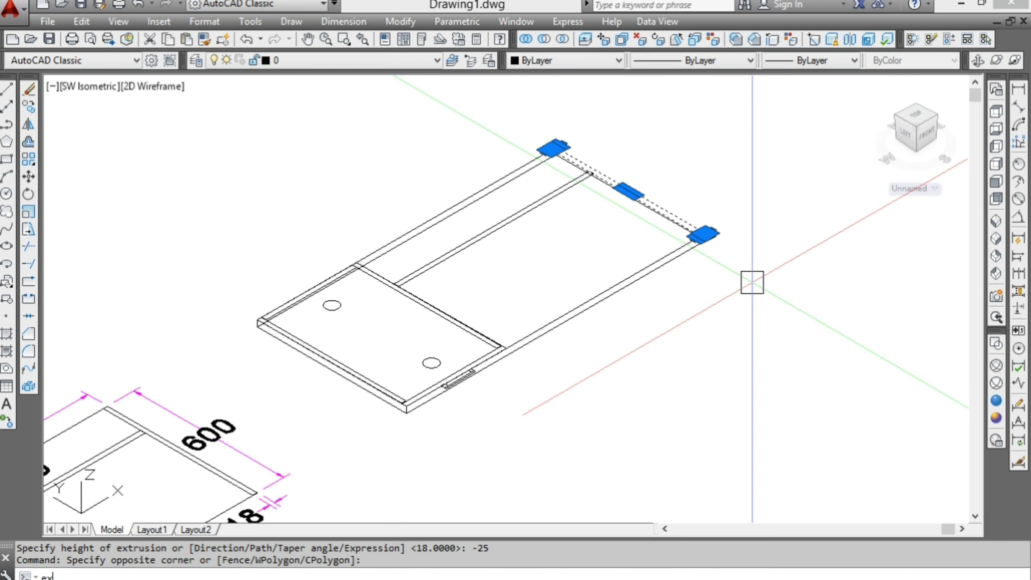
text(t)
key(Return)
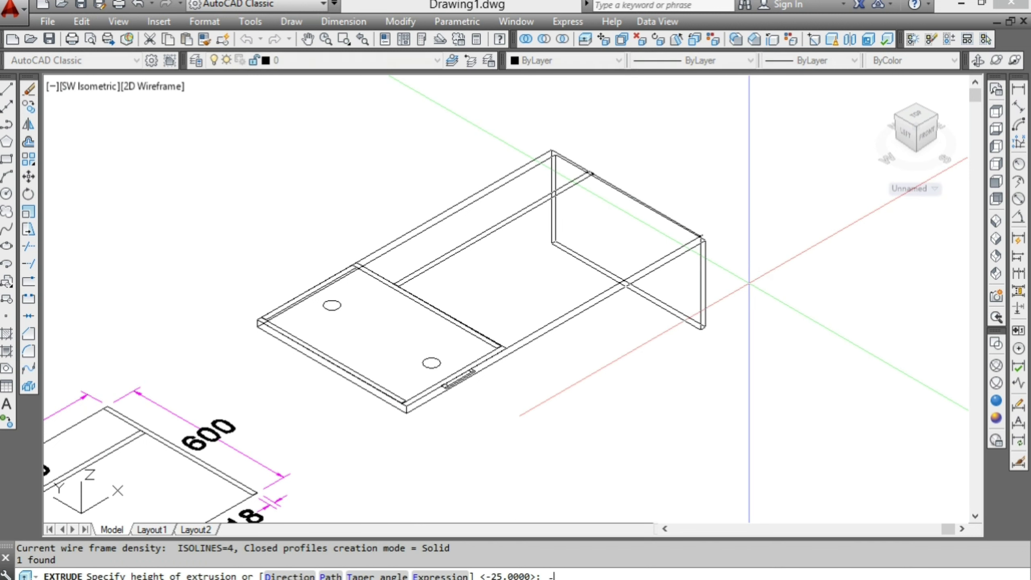
key(Return)
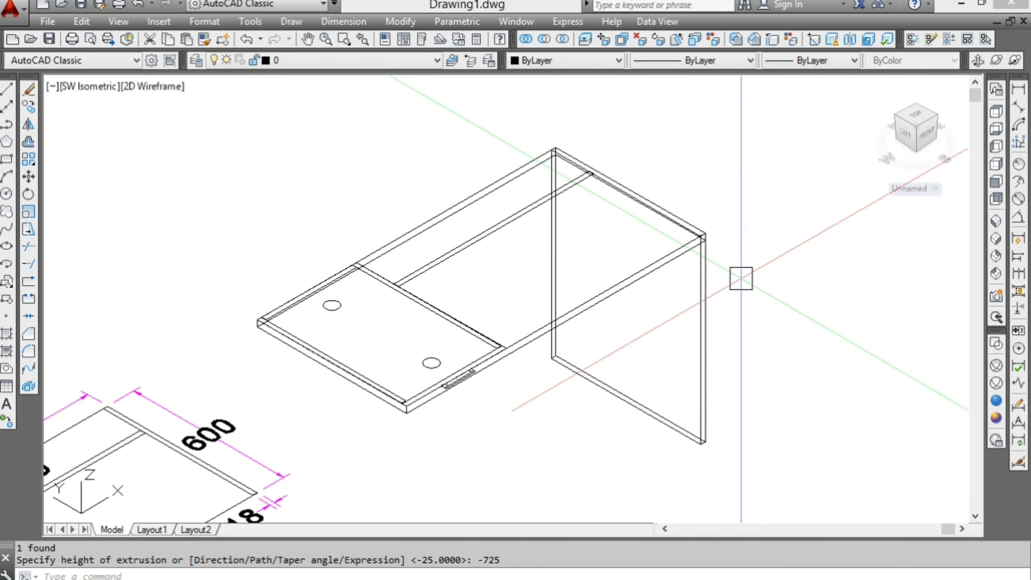
click(716, 265)
scroll(716, 264, up, 5)
- Move the side panel 25 units down
scroll(725, 214, down, 2)
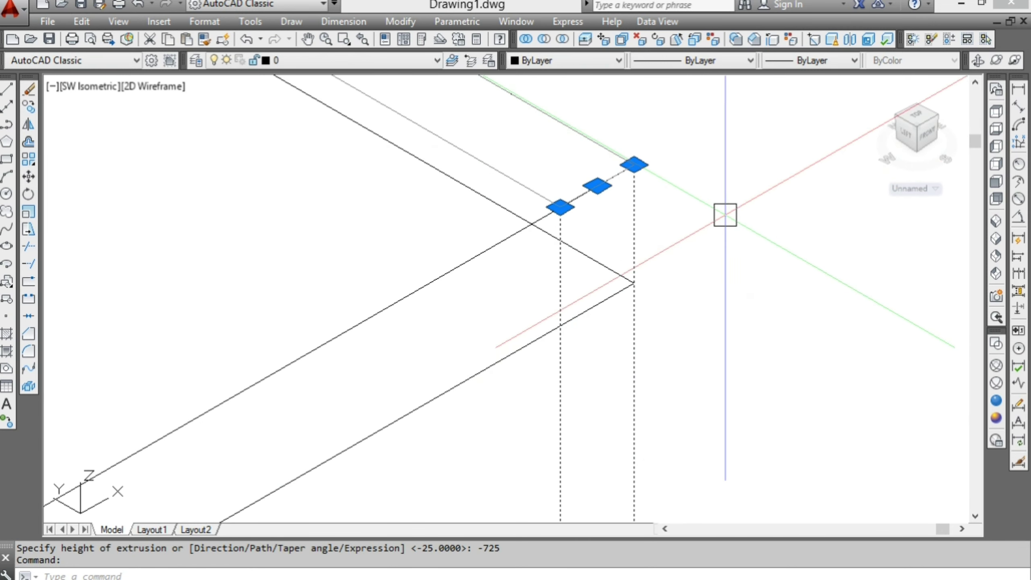
text(m)
key(Return)
click(743, 226)
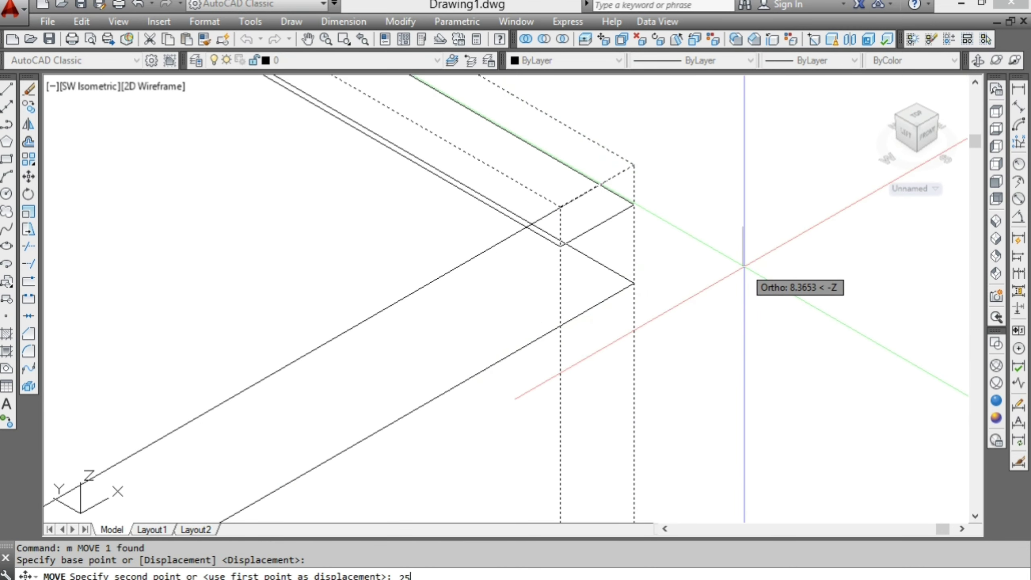
key(Return)
scroll(736, 258, down, 3)
key(Escape)
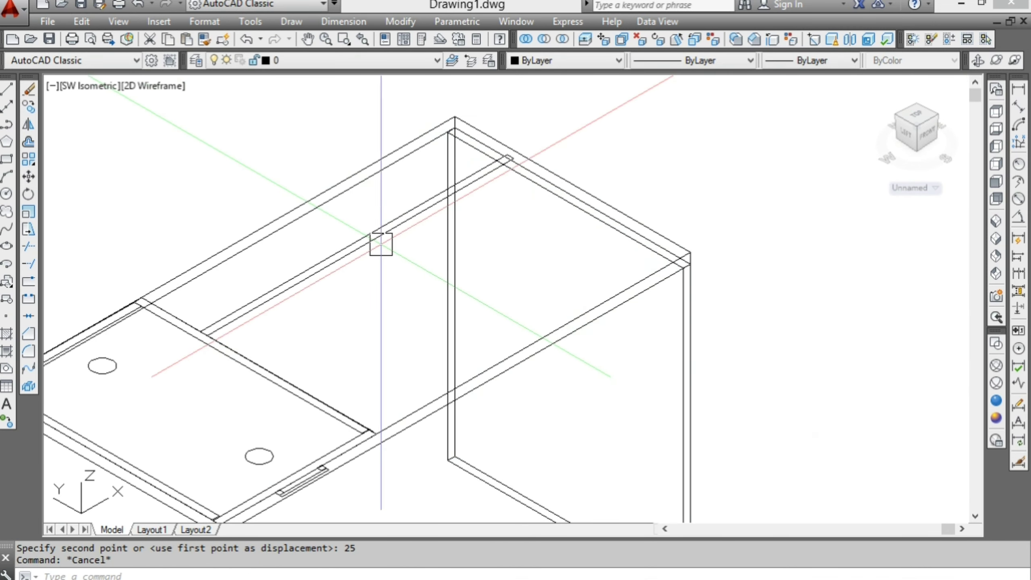
- Extrude the top rail strip -450 to create the inner divider panel
click(381, 245)
text(ext)
key(Return)
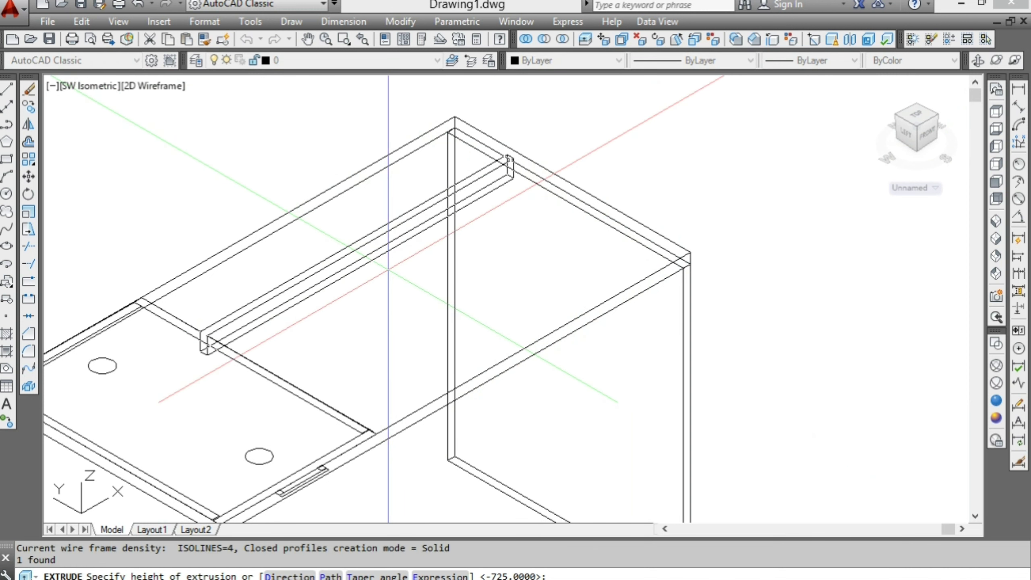
key(Return)
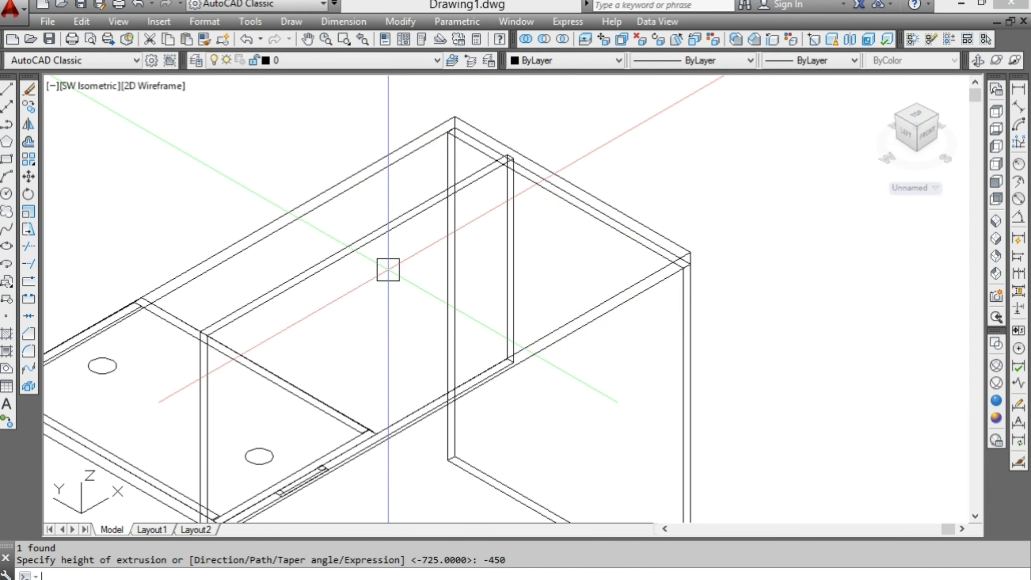
scroll(341, 373, down, 5)
scroll(341, 373, up, 3)
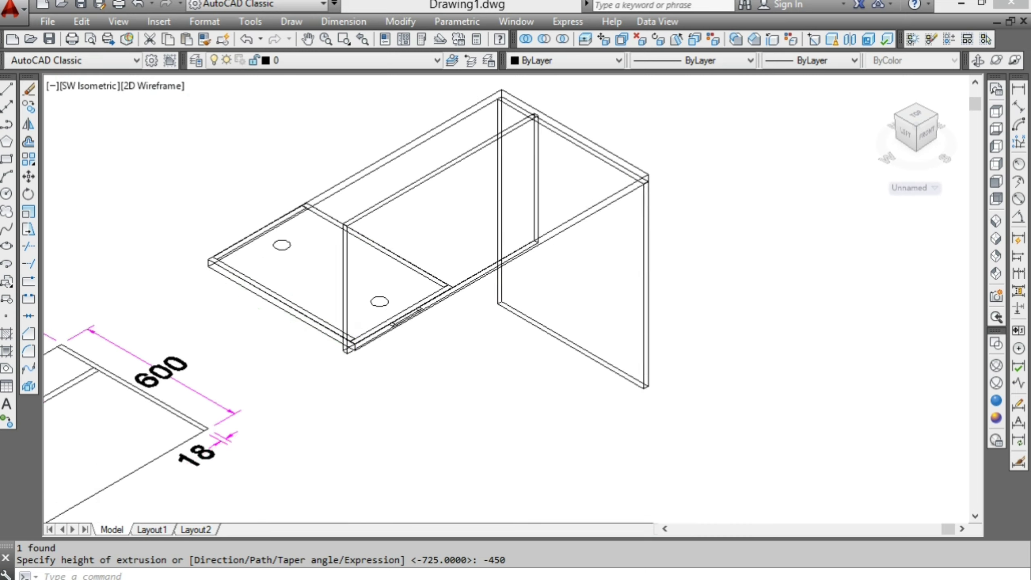
scroll(311, 329, up, 3)
scroll(311, 329, up, 2)
middle_drag(311, 329, 363, 326)
scroll(261, 244, down, 2)
scroll(170, 185, down, 2)
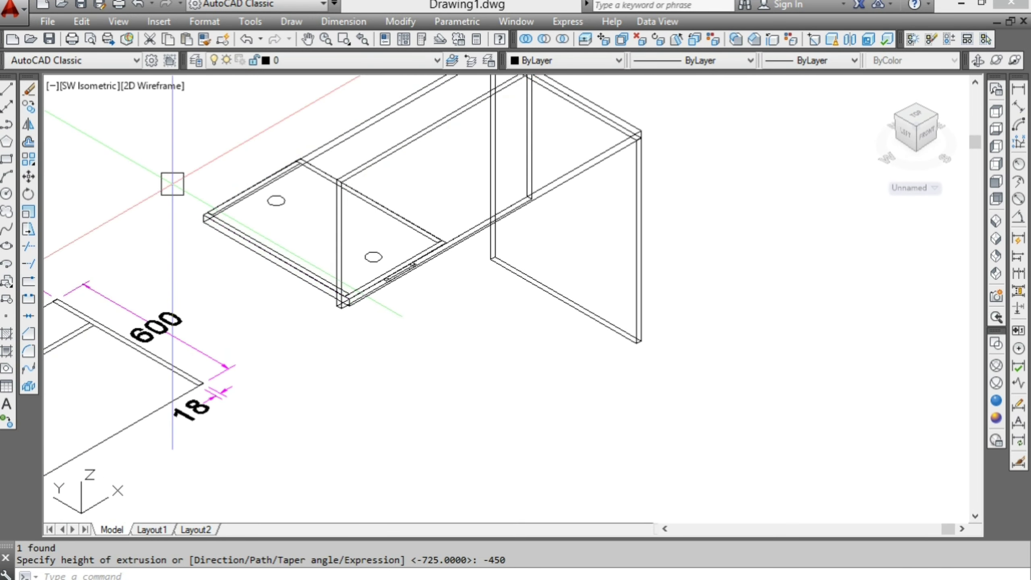
click(172, 185)
key(Escape)
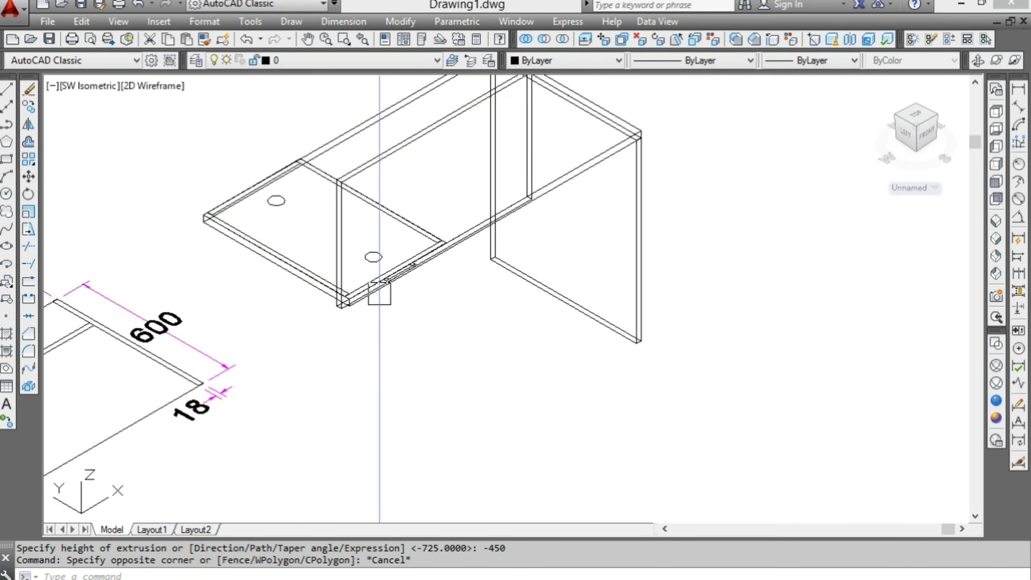
- Window-select the panel with its two holes and handle, then move it 725 down along -Z
click(180, 137)
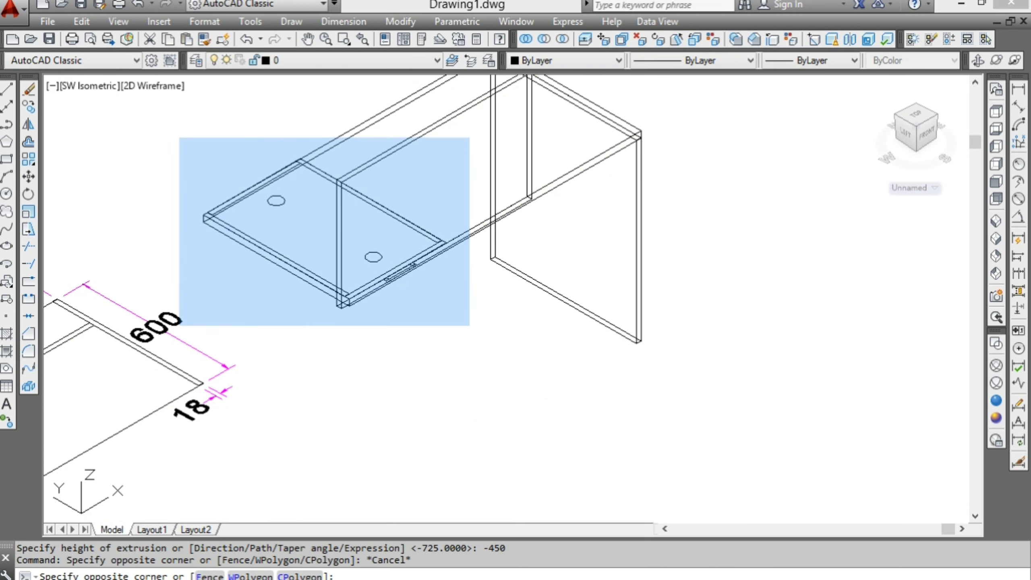
click(470, 325)
key(Return)
click(472, 316)
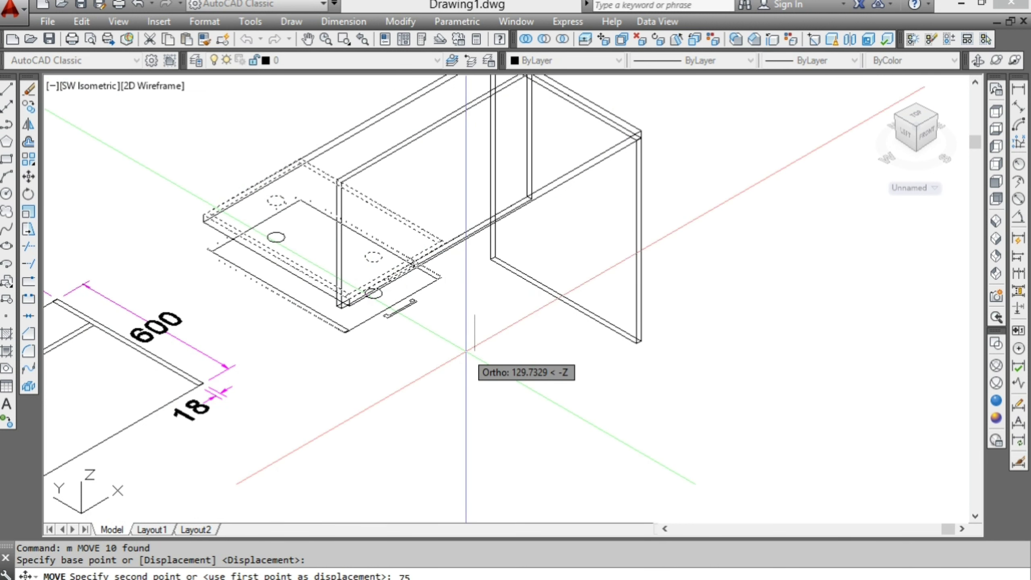
key(Return)
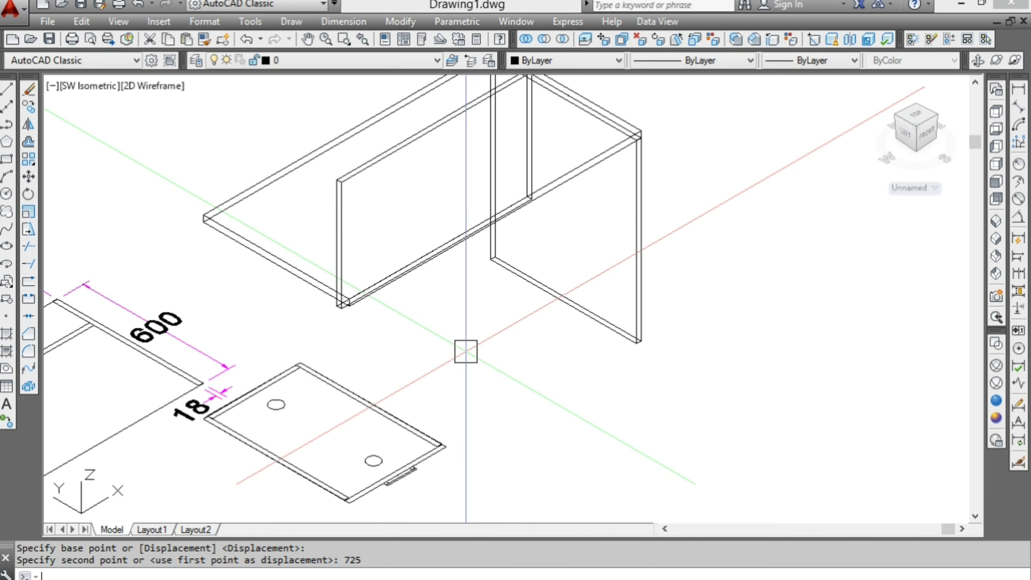
middle_drag(311, 341, 328, 336)
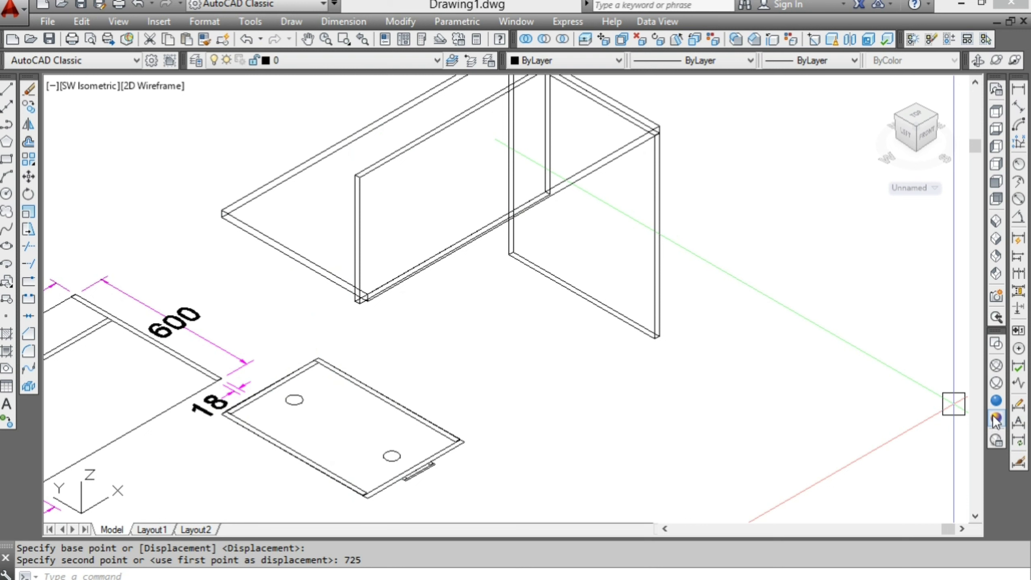
- In Top view, move the right 3D desk 1200 units along X
click(999, 116)
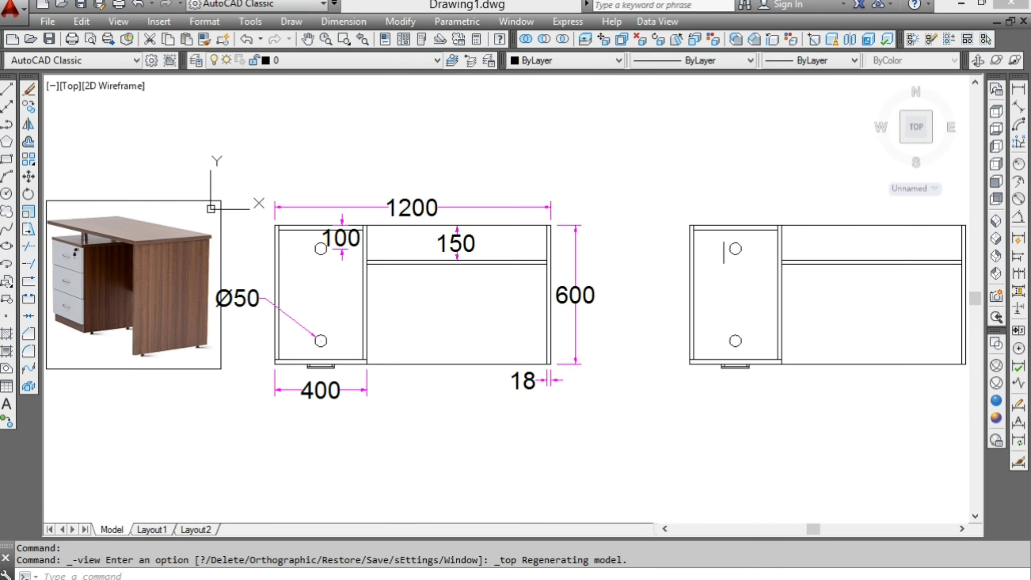
middle_drag(646, 184, 386, 185)
click(371, 176)
click(797, 435)
text(m)
key(Return)
click(593, 426)
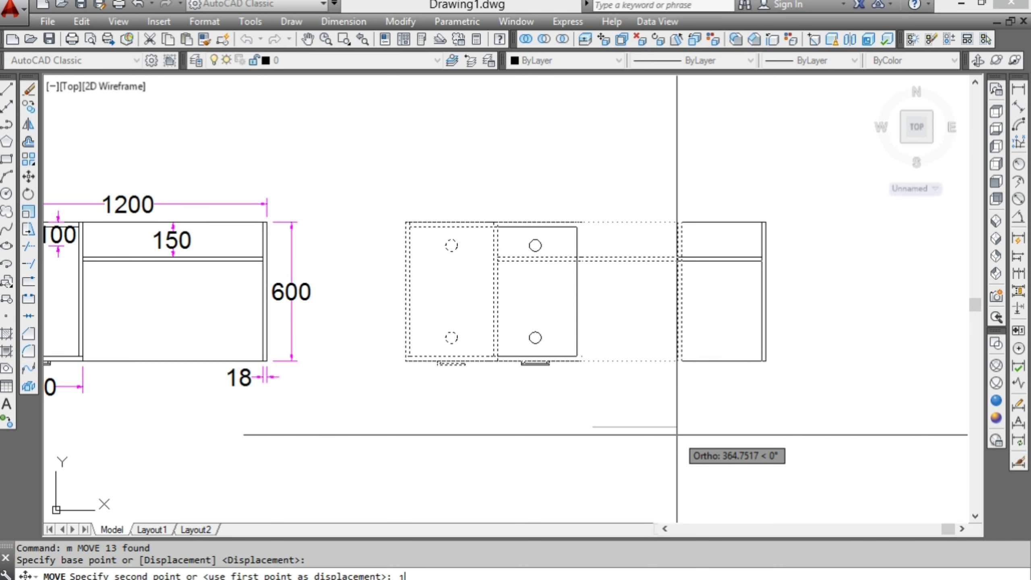
text(0)
key(Return)
key(Escape)
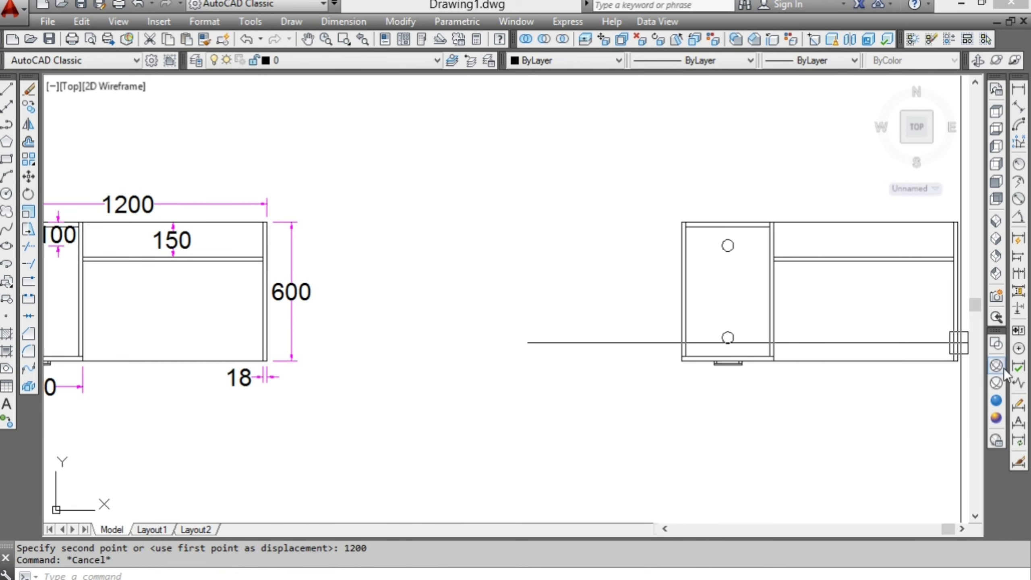
- Return to SW Isometric and bring the lowered bottom panel into view
click(997, 222)
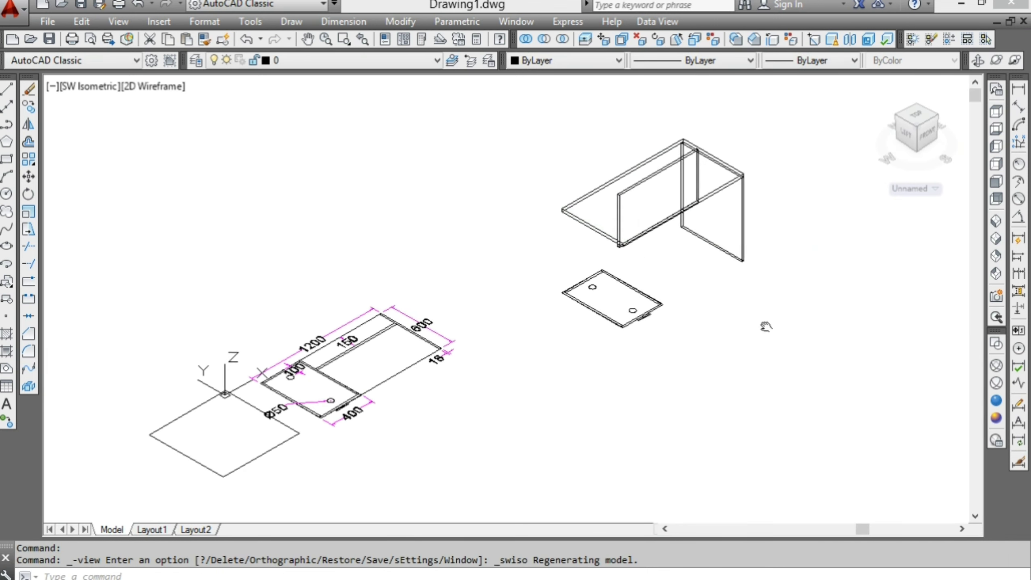
scroll(580, 317, up, 3)
mouse_move(580, 318)
middle_down()
mouse_move(656, 327)
mouse_move(496, 334)
middle_up()
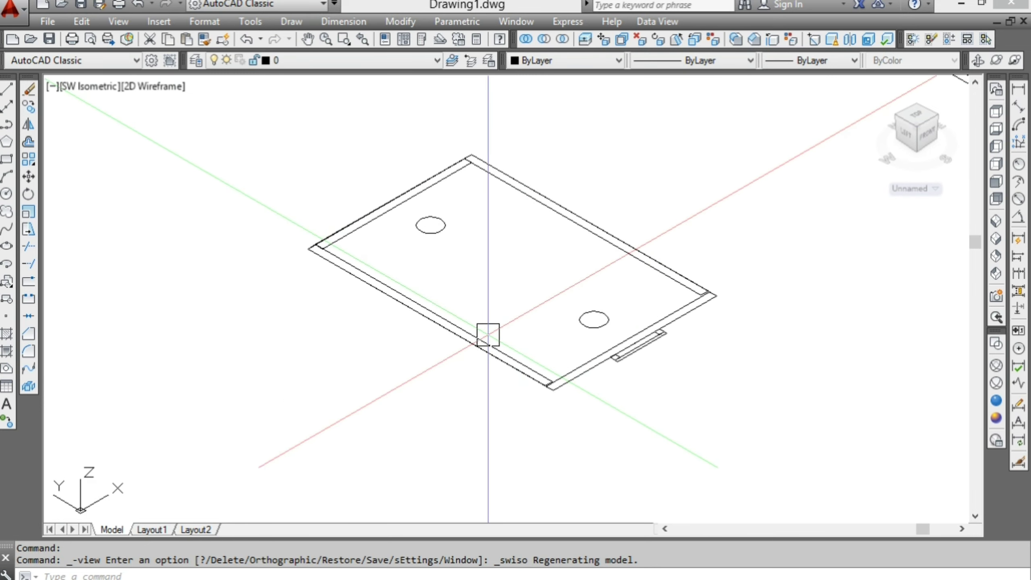
click(495, 334)
scroll(521, 346, up, 1)
scroll(636, 273, up, 2)
key(Escape)
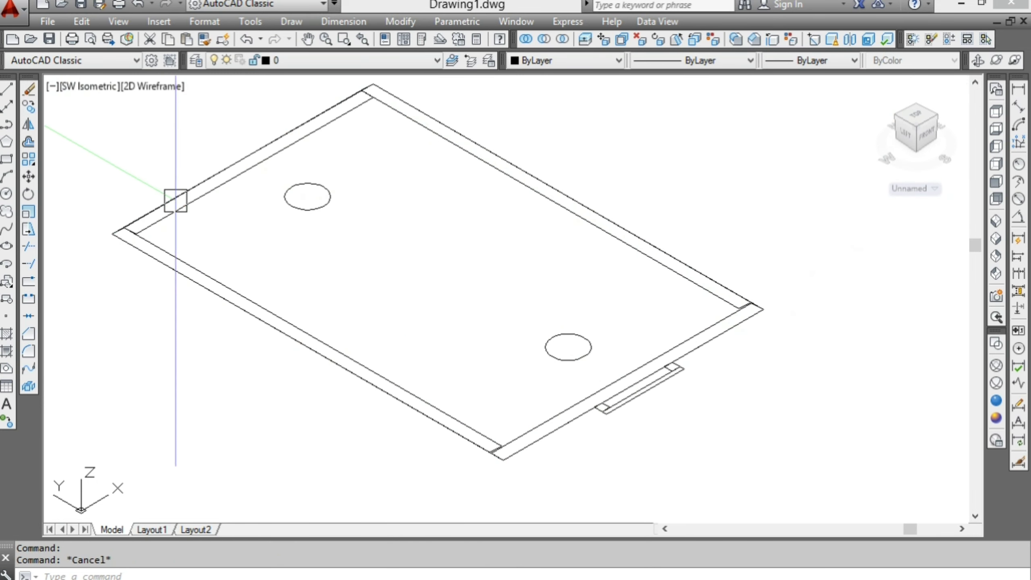
click(170, 189)
key(Escape)
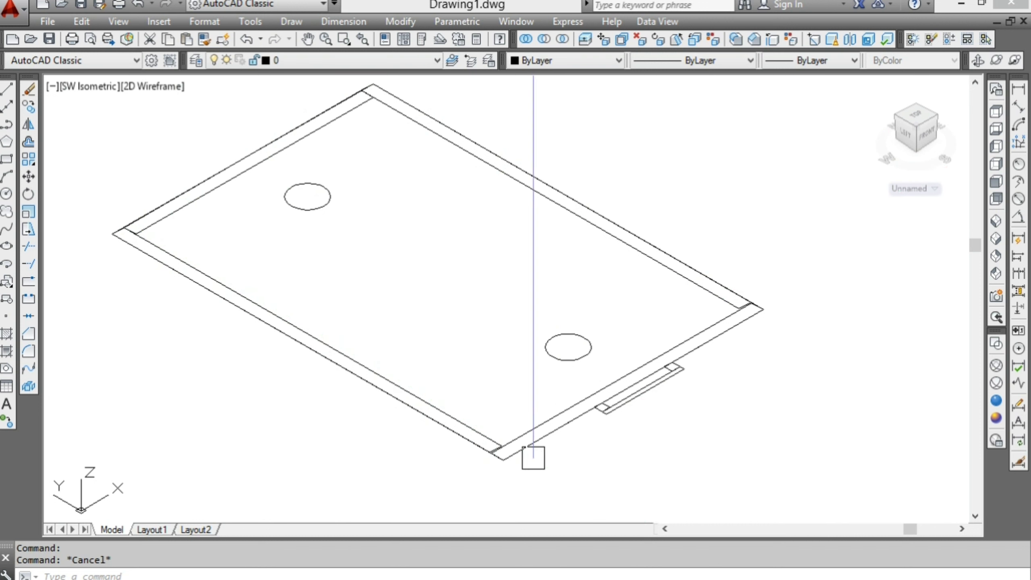
click(528, 434)
key(Escape)
- Select all the bottom panel's outline edges and start EXTRUDE on them
scroll(526, 466, up, 2)
click(523, 446)
click(491, 419)
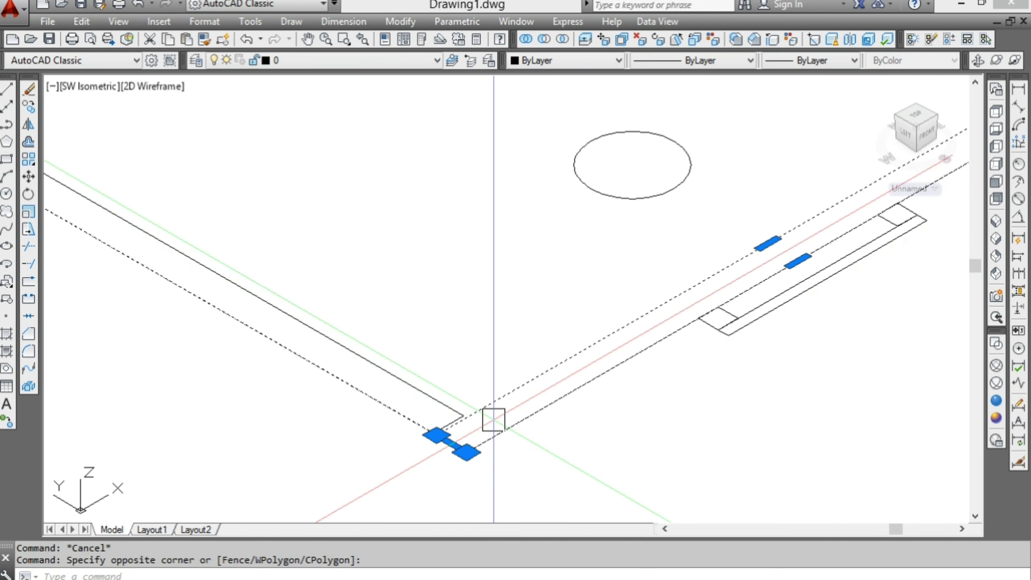
scroll(502, 412, up, 1)
scroll(502, 412, down, 2)
click(454, 361)
scroll(470, 357, down, 1)
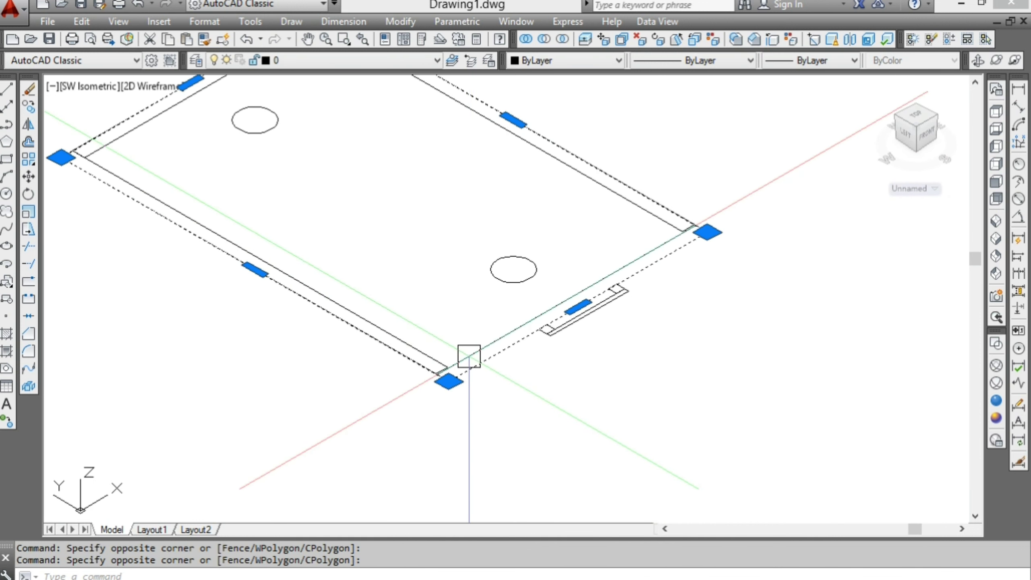
text(ext)
key(Return)
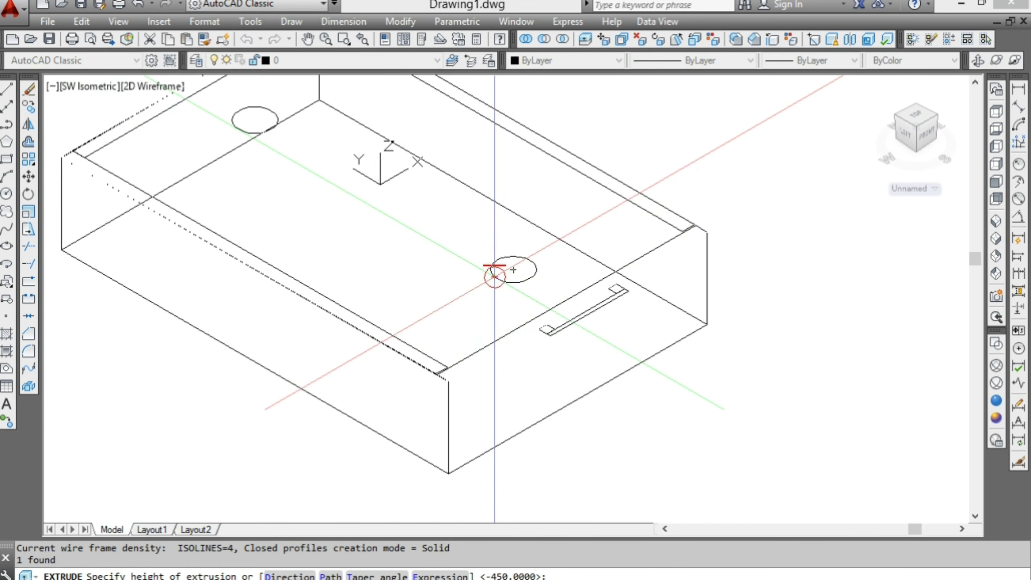
text(18)
- Set the slab height to 18, preview Conceptual and Realistic shading, then return to 2D Wireframe
key(Return)
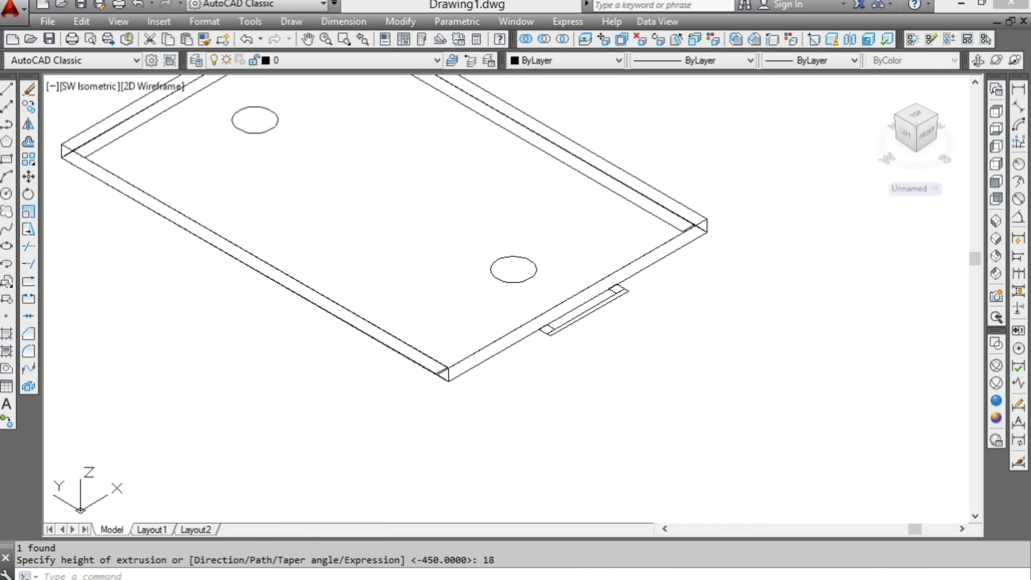
key(Escape)
click(997, 419)
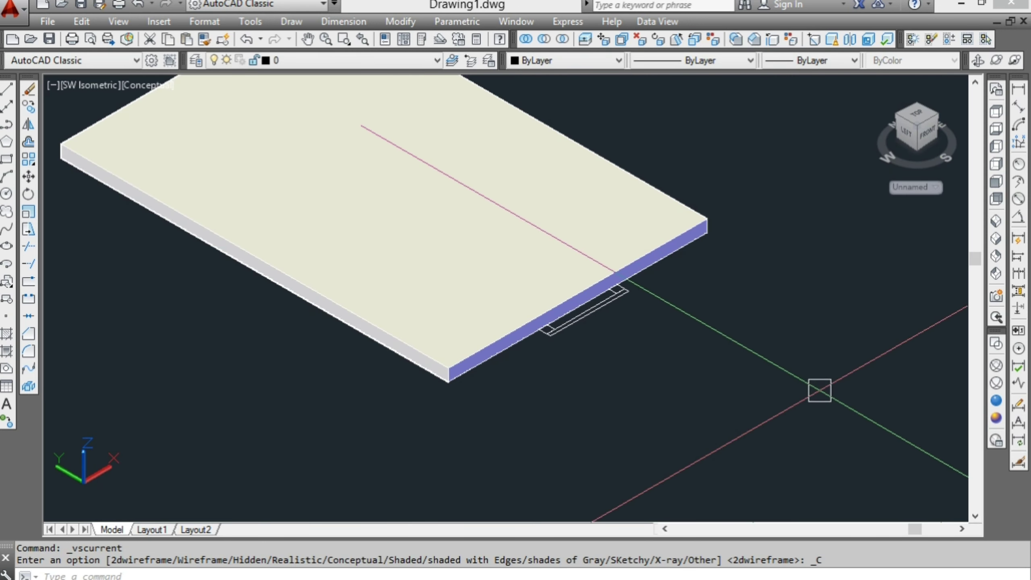
click(997, 403)
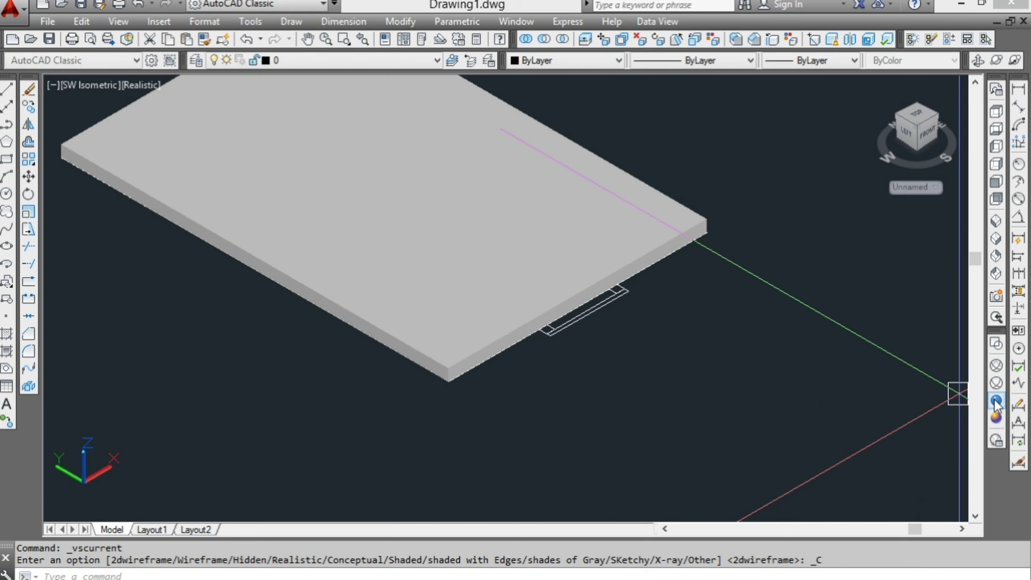
click(995, 346)
- Select three panel profiles along the slab's edges and start extruding them
scroll(434, 339, up, 3)
scroll(434, 339, up, 2)
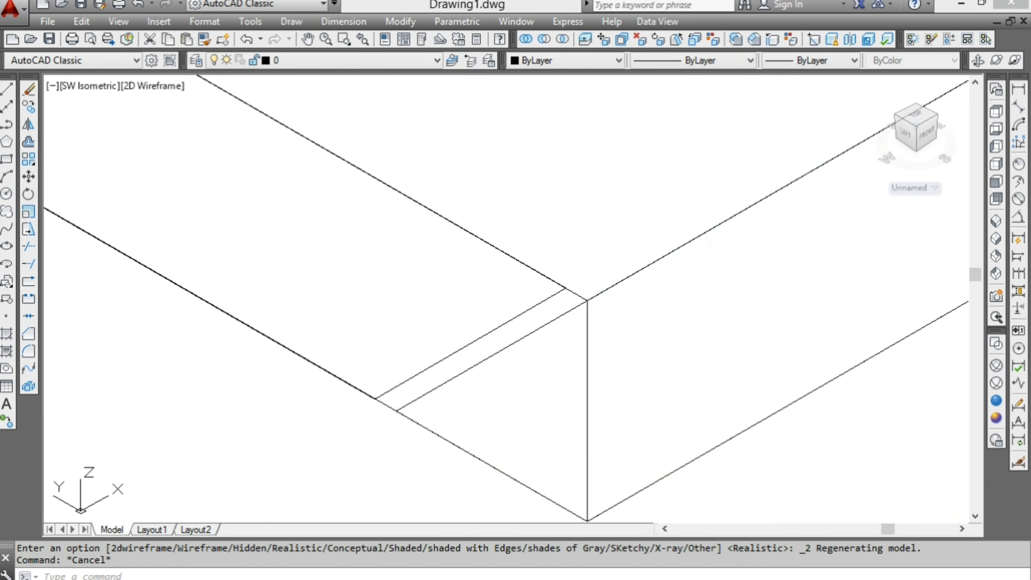
click(463, 348)
scroll(422, 391, down, 7)
scroll(711, 316, up, 2)
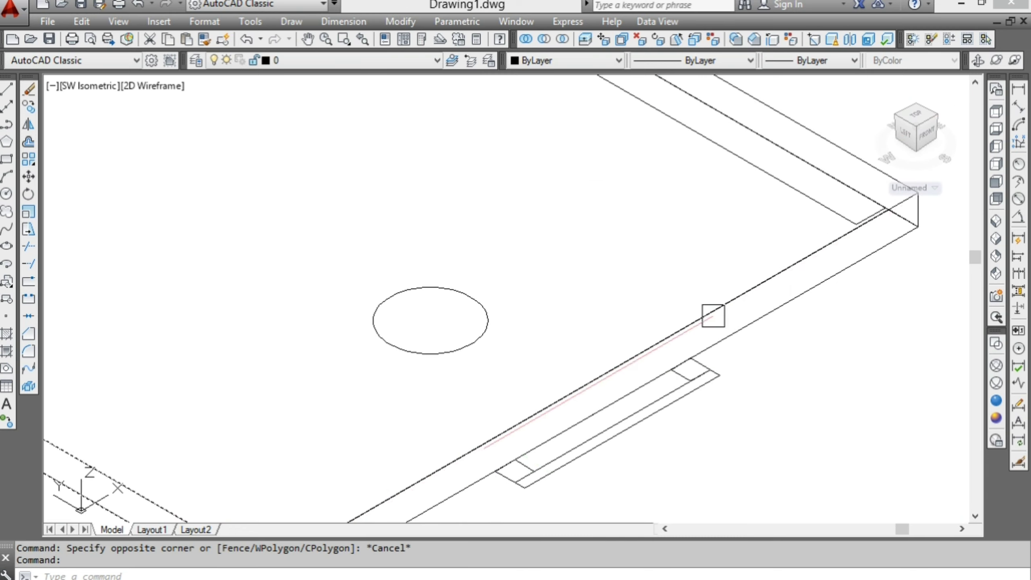
scroll(730, 285, up, 2)
scroll(735, 272, up, 2)
scroll(735, 272, down, 5)
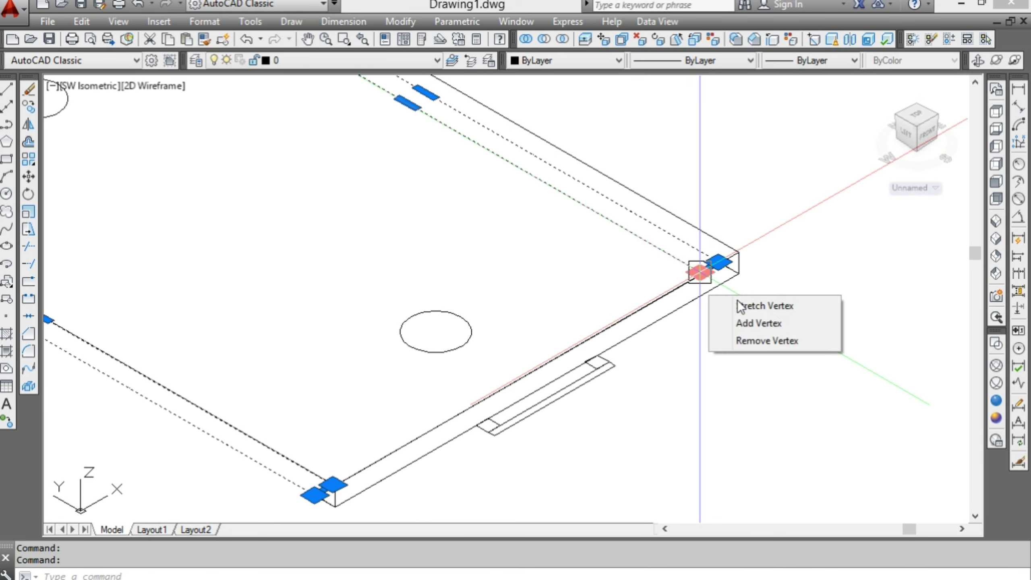
scroll(509, 268, down, 4)
scroll(467, 236, up, 5)
click(437, 157)
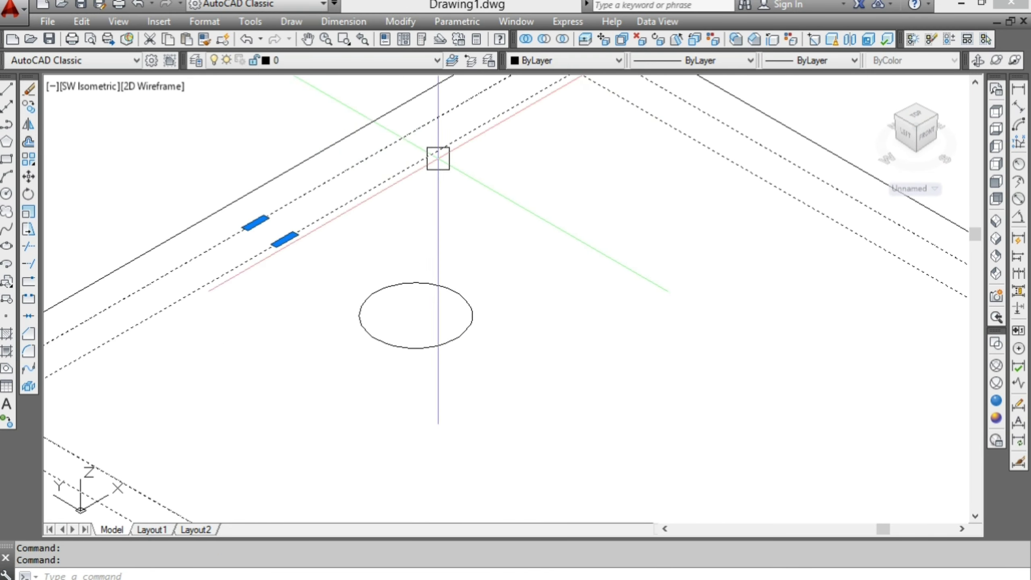
scroll(549, 202, down, 5)
key(Return)
text(600)
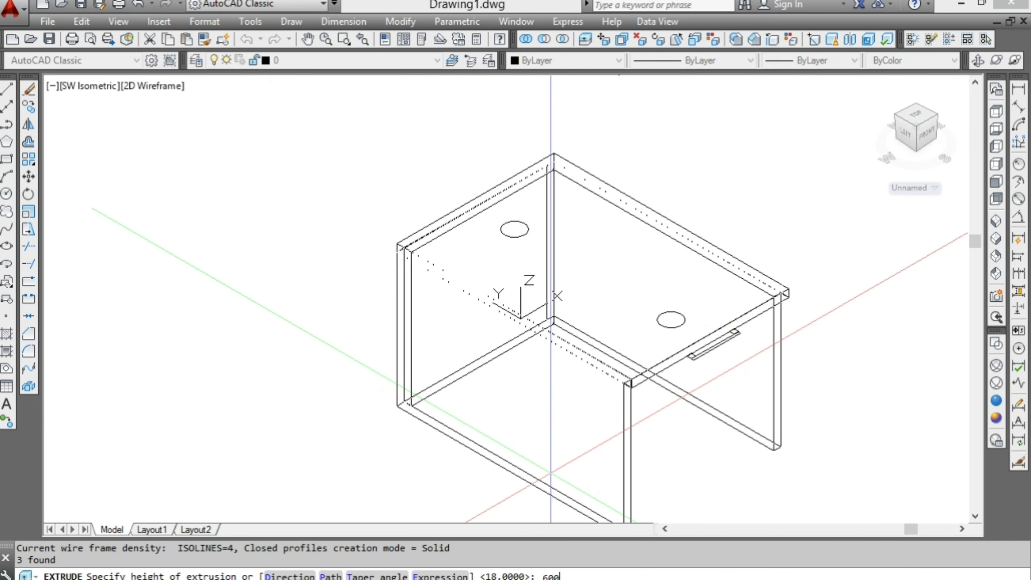
- Finish extruding the pedestal panels 600 high and bring them into view
key(Return)
key(Escape)
scroll(569, 318, down, 3)
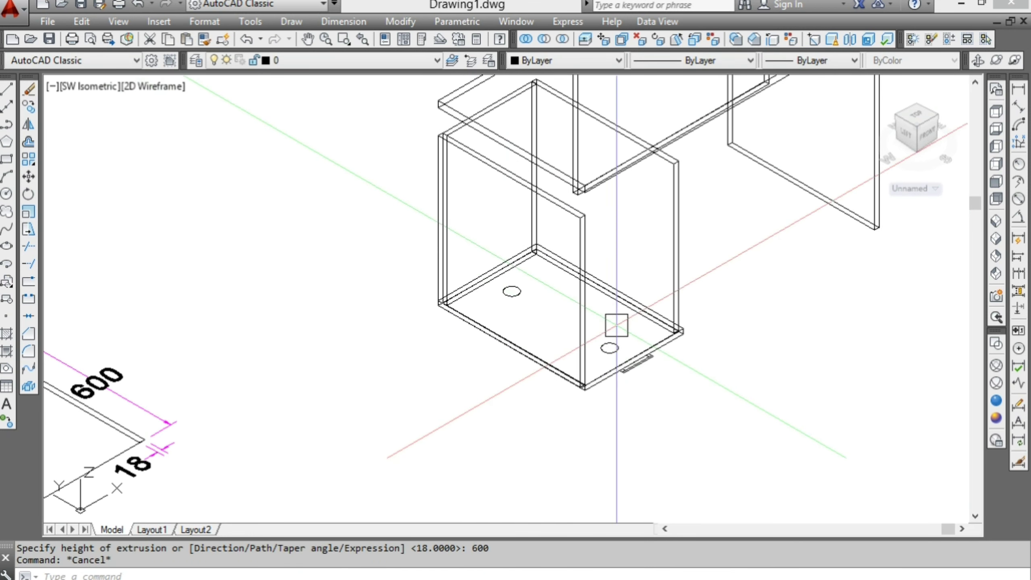
middle_drag(615, 328, 571, 384)
scroll(610, 403, up, 2)
scroll(644, 374, up, 2)
scroll(654, 353, up, 2)
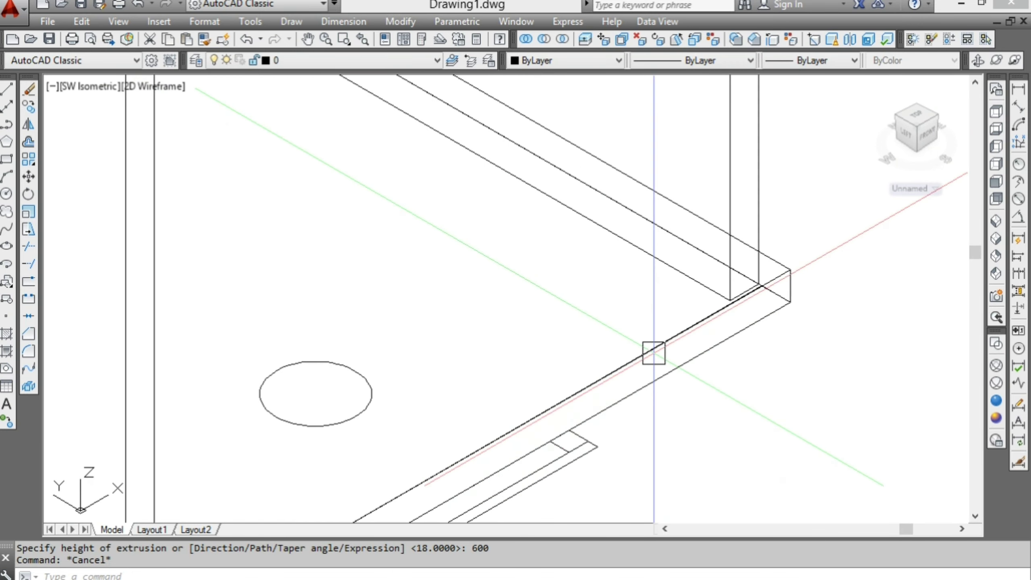
scroll(674, 388, up, 2)
- Crossing-select the slab edges and start moving the slab with M
click(675, 388)
click(654, 346)
scroll(679, 378, down, 3)
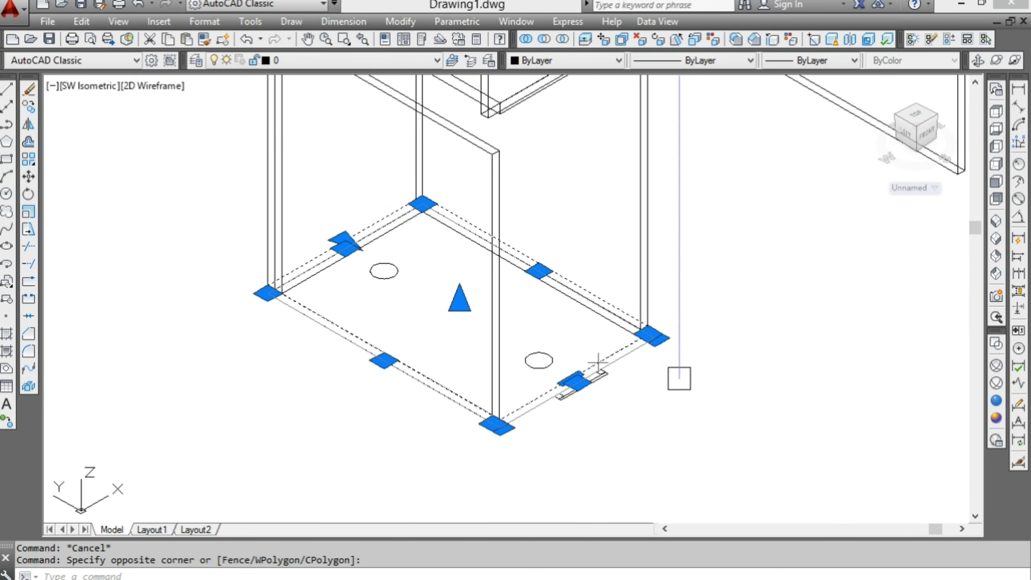
scroll(626, 364, up, 2)
scroll(587, 368, up, 1)
click(586, 357)
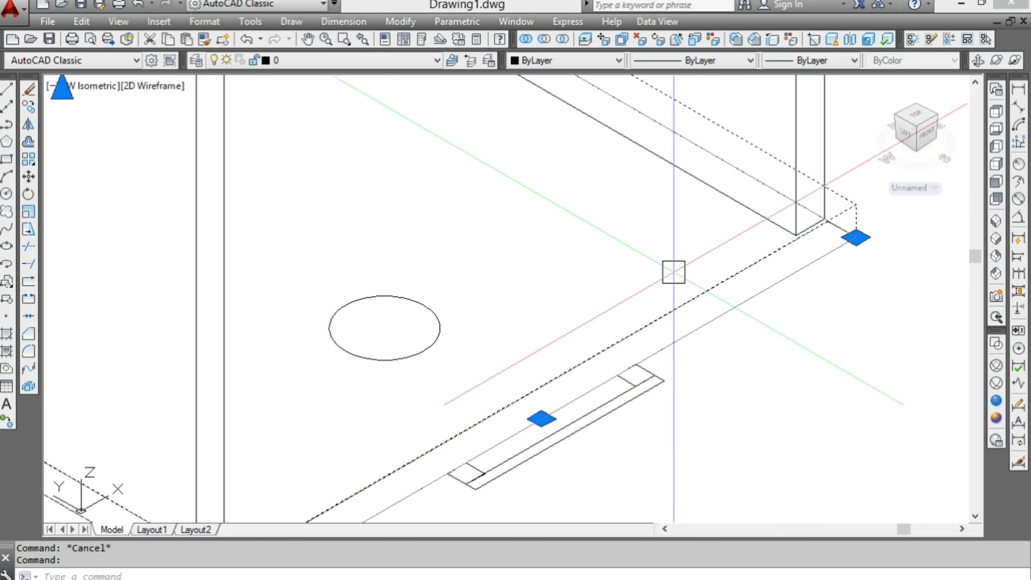
text(m)
key(Return)
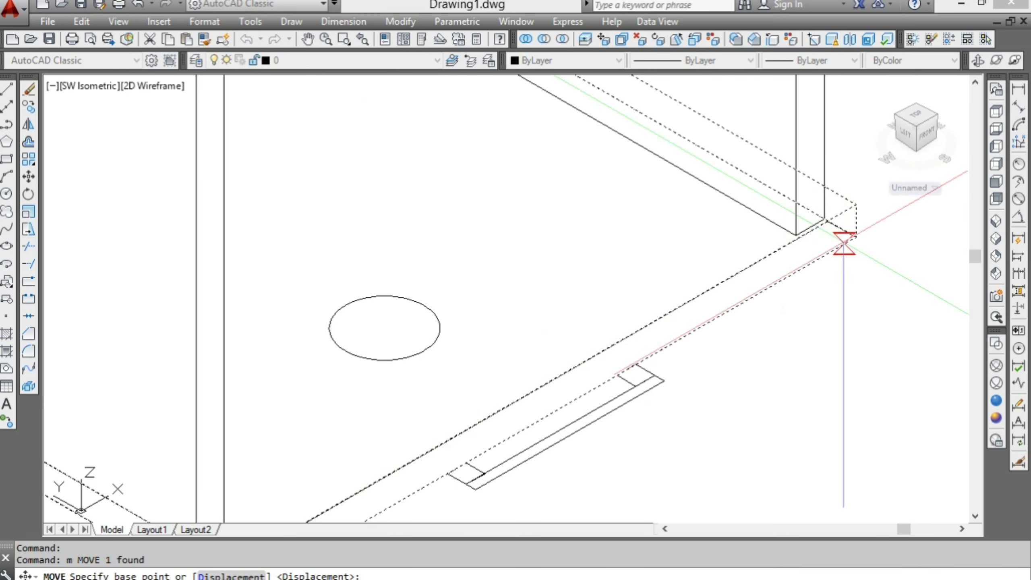
- Pick the slab corner as move base point, then cancel the slab move
scroll(856, 236, down, 4)
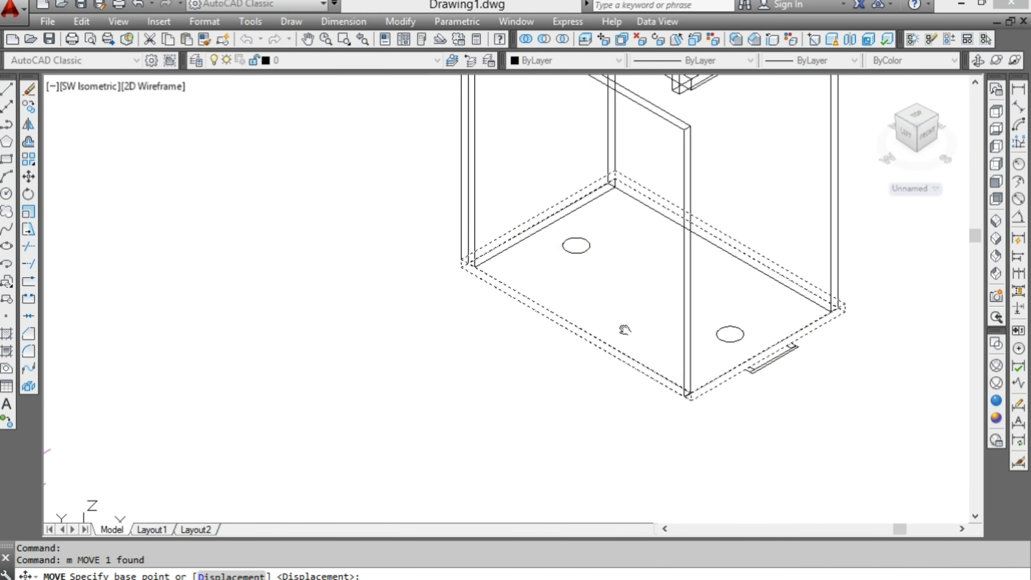
scroll(446, 260, up, 5)
click(417, 237)
scroll(447, 366, down, 3)
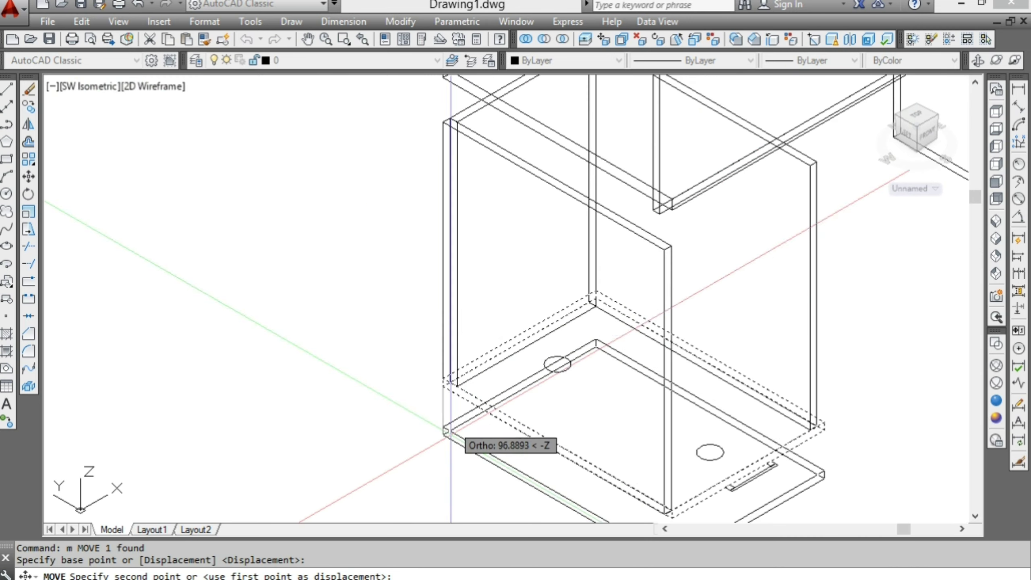
scroll(487, 219, up, 3)
scroll(415, 157, up, 2)
scroll(415, 156, down, 1)
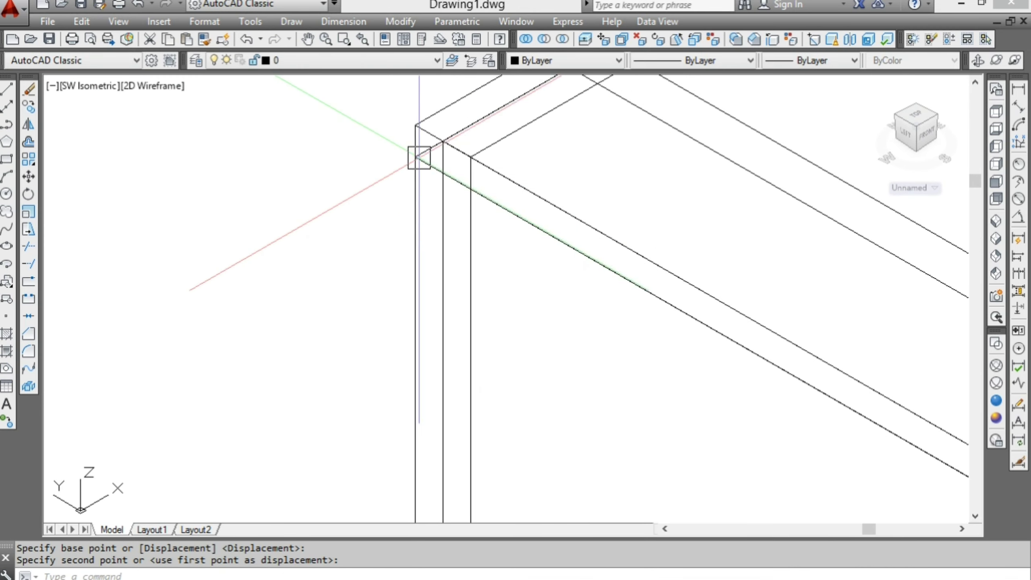
scroll(406, 191, down, 2)
key(Escape)
- Select the drawer-front outline at the pedestal base and start EXTRUDE on it
scroll(460, 239, up, 2)
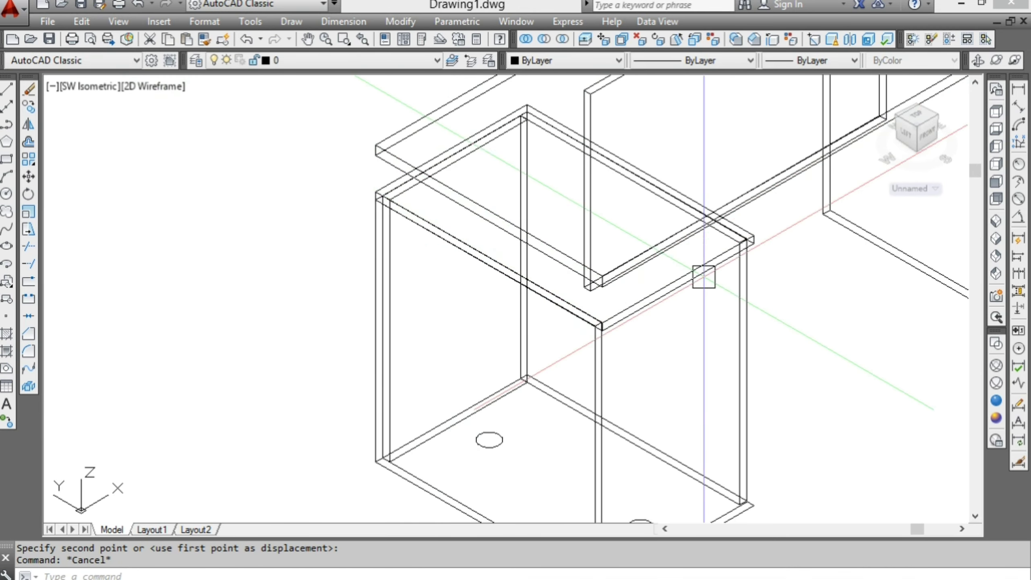
middle_drag(704, 279, 589, 207)
scroll(617, 451, up, 5)
key(Escape)
click(642, 391)
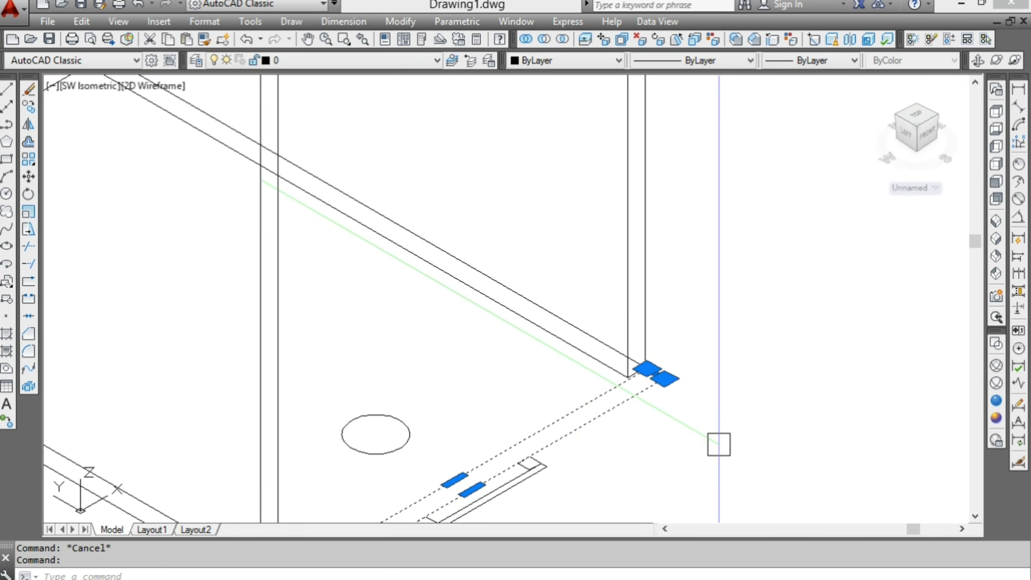
text(ext)
key(Return)
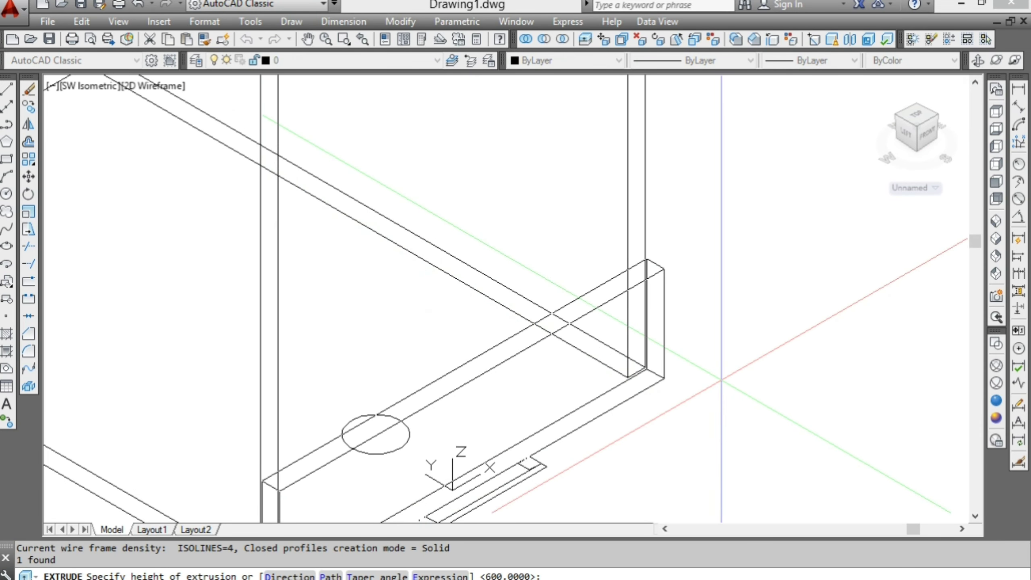
- Extrude the drawer front 170 high and move it onto the pedestal
text(0)
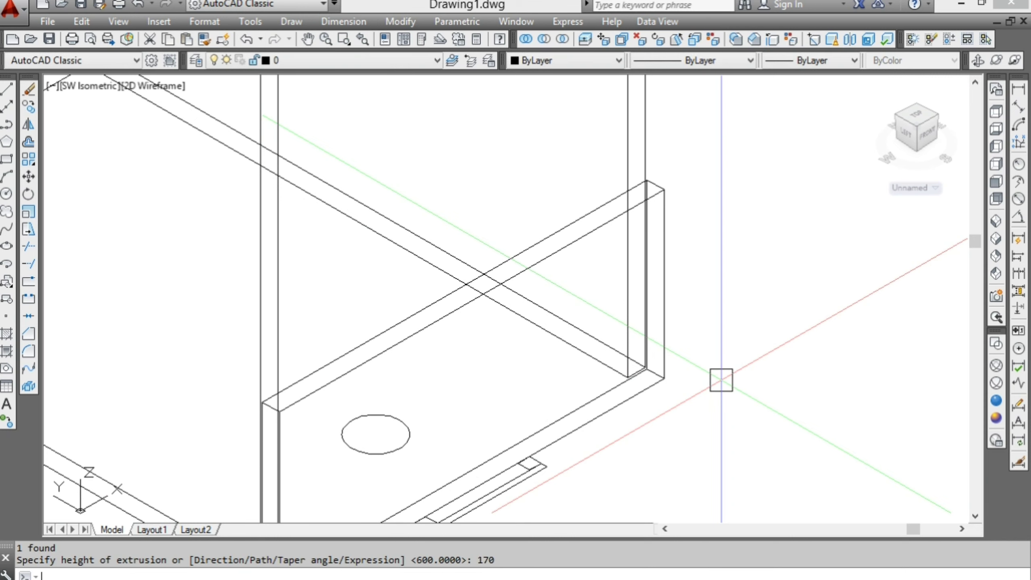
key(Escape)
text(m)
key(Return)
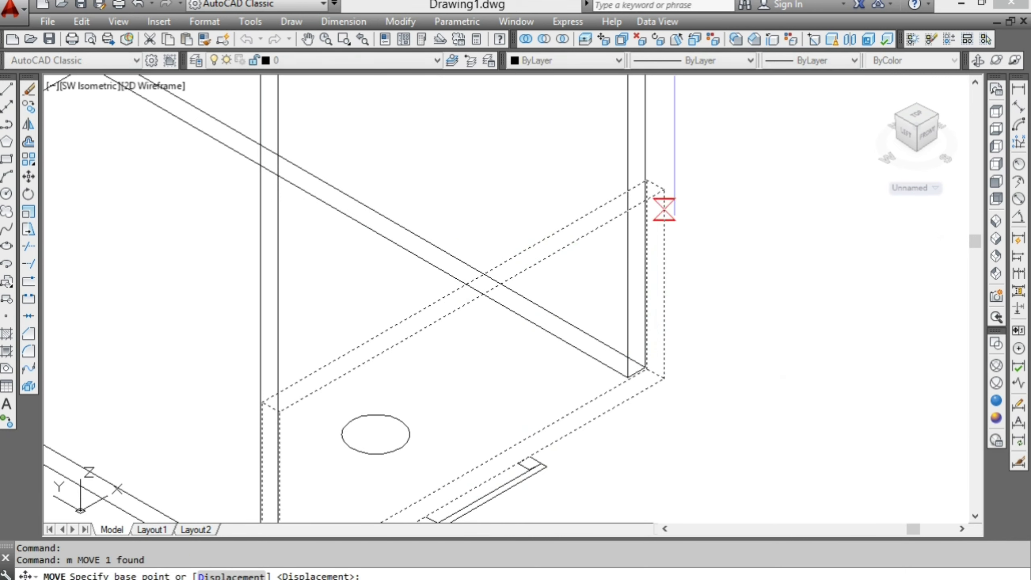
click(664, 190)
scroll(665, 189, down, 5)
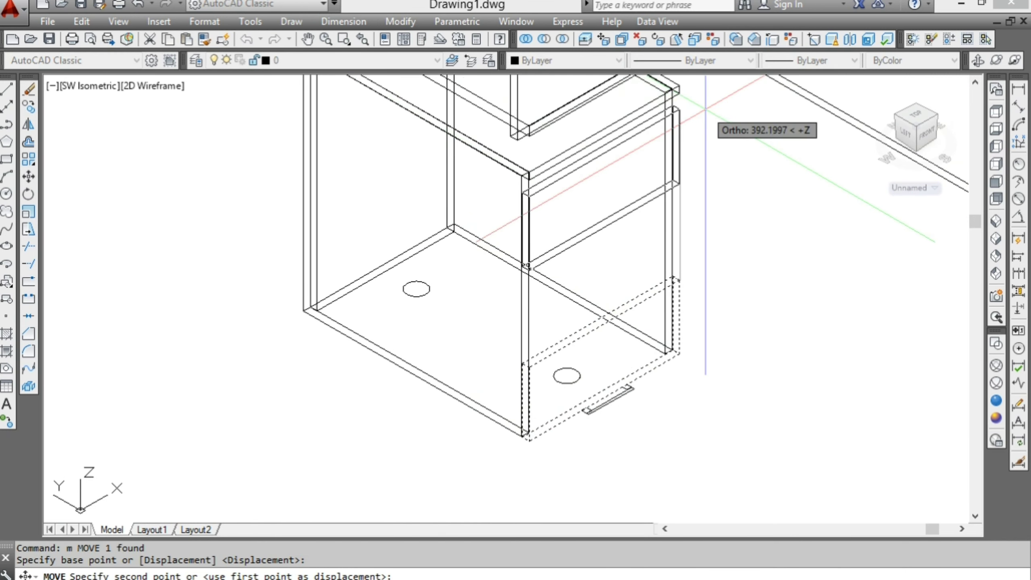
scroll(639, 275, up, 3)
click(618, 240)
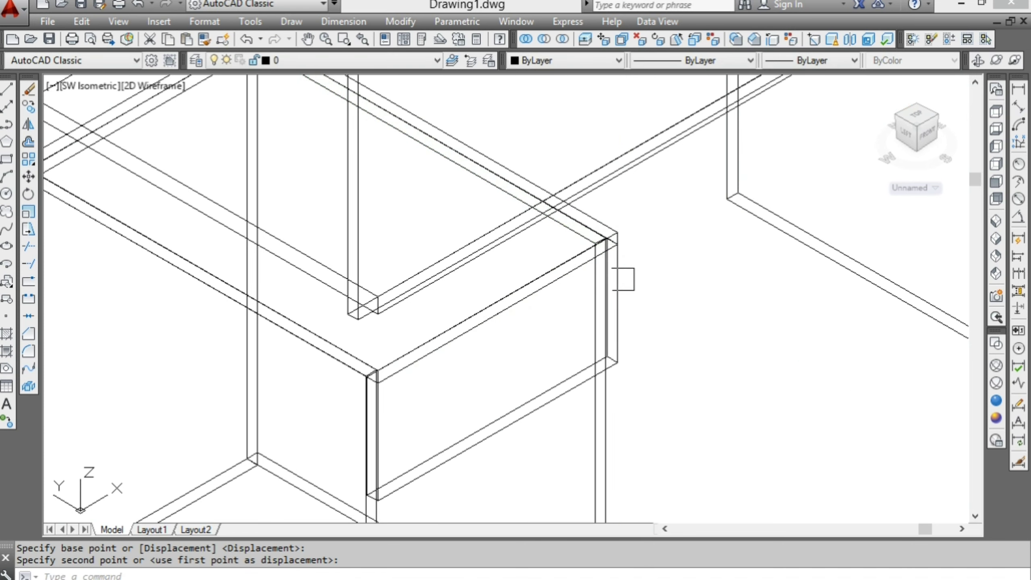
key(Escape)
- Lower the drawer front by 2 units
text(m)
key(Return)
click(708, 311)
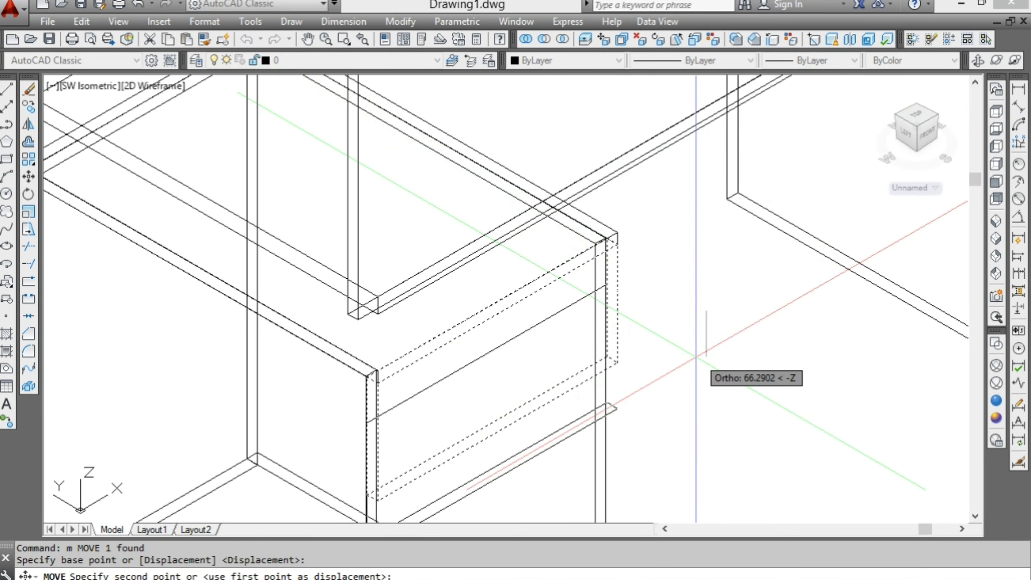
key(Return)
key(Escape)
- Copy the drawer front upward twice, stacking two more fronts above it
click(619, 323)
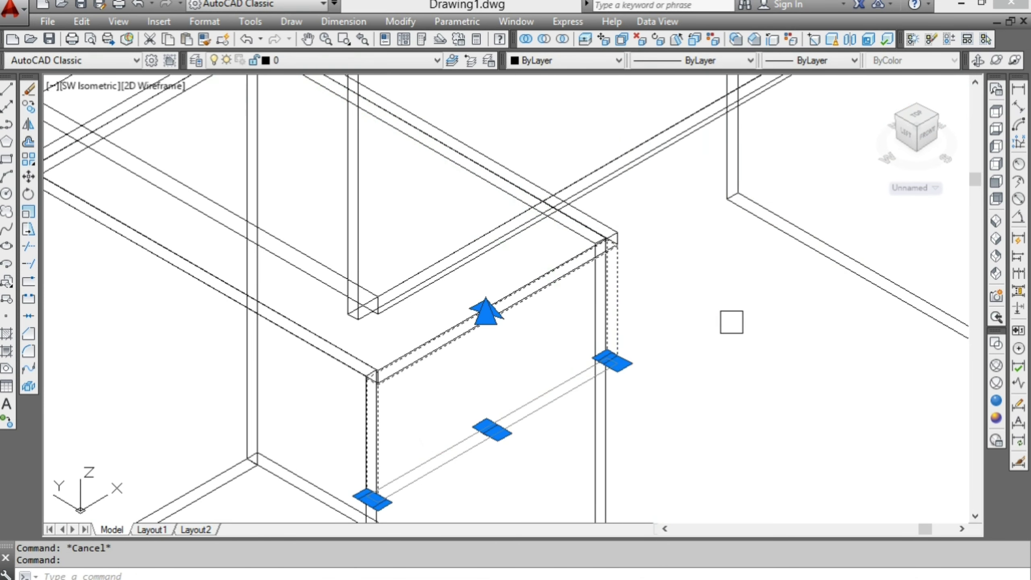
text(do)
key(Return)
scroll(607, 244, up, 3)
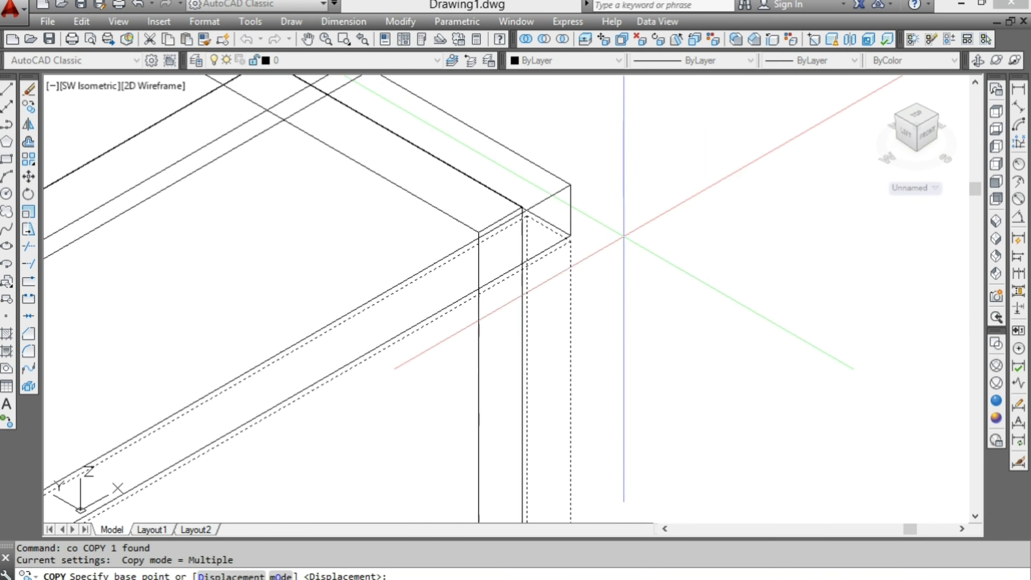
scroll(540, 235, up, 1)
click(540, 235)
scroll(584, 205, down, 2)
scroll(518, 264, up, 2)
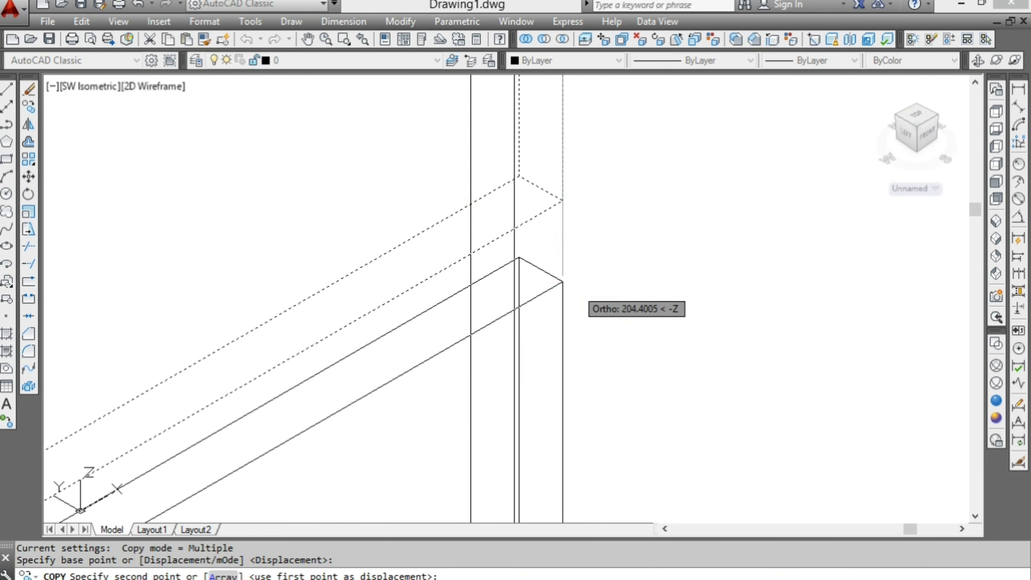
scroll(562, 201, up, 1)
click(563, 201)
scroll(622, 151, down, 2)
scroll(629, 277, up, 2)
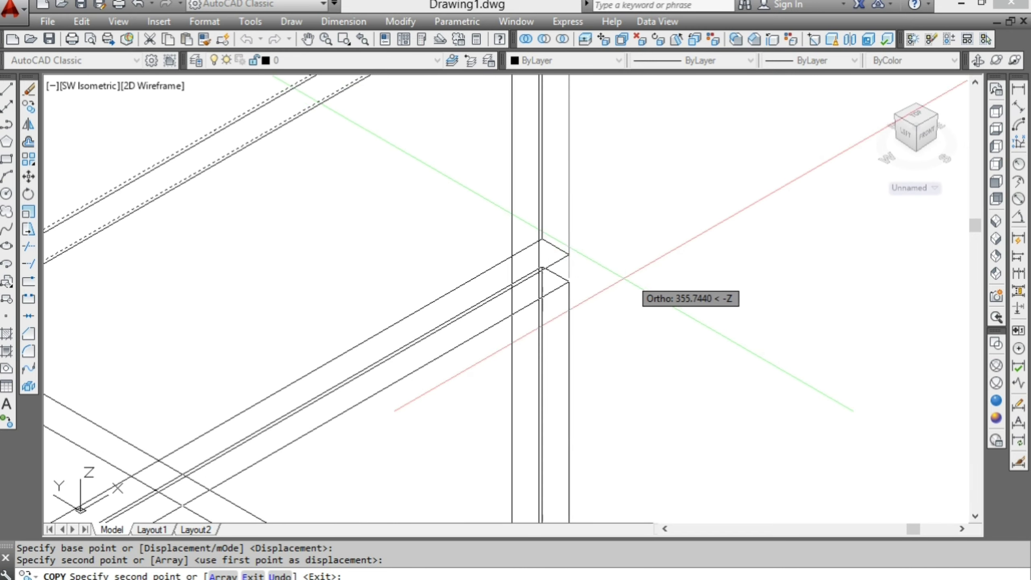
click(571, 252)
scroll(571, 285, down, 3)
key(Escape)
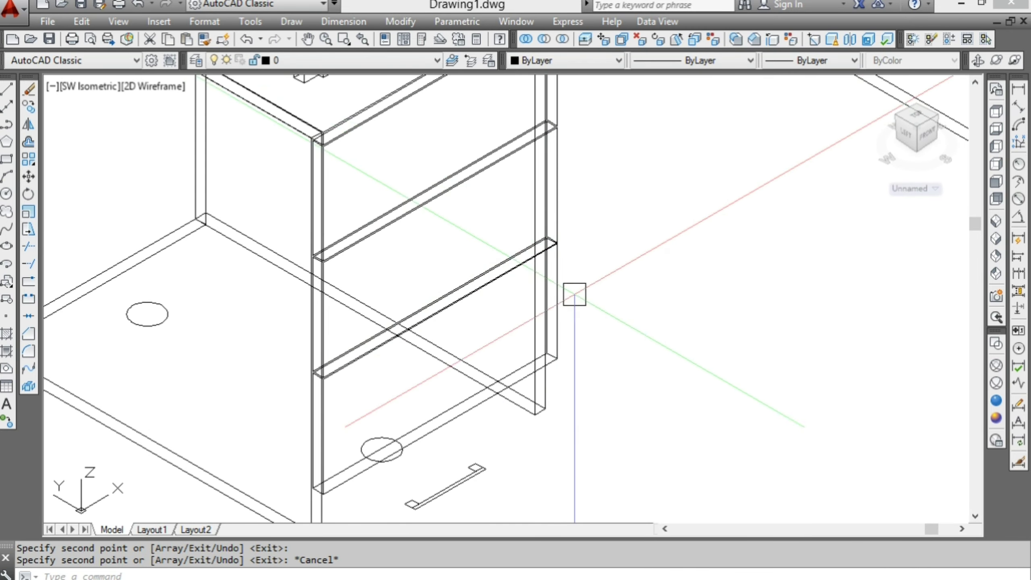
- Bring the handle outline into view and begin selecting its end rectangles
middle_drag(551, 376, 537, 284)
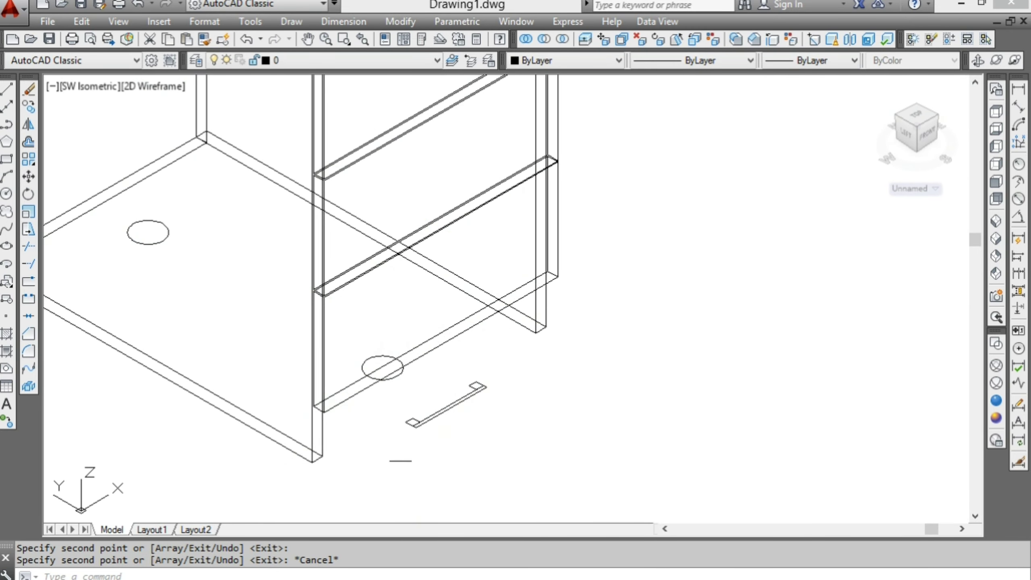
scroll(401, 461, up, 3)
click(405, 359)
click(483, 428)
click(521, 249)
- Extrude both handle end pieces and the middle bar 12 units high
click(623, 361)
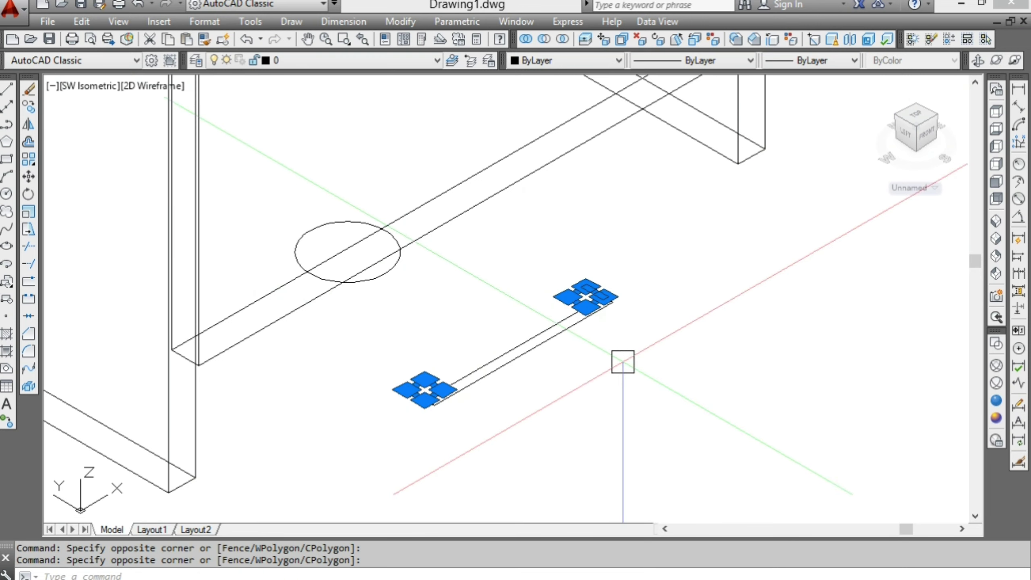
text(ex)
key(Return)
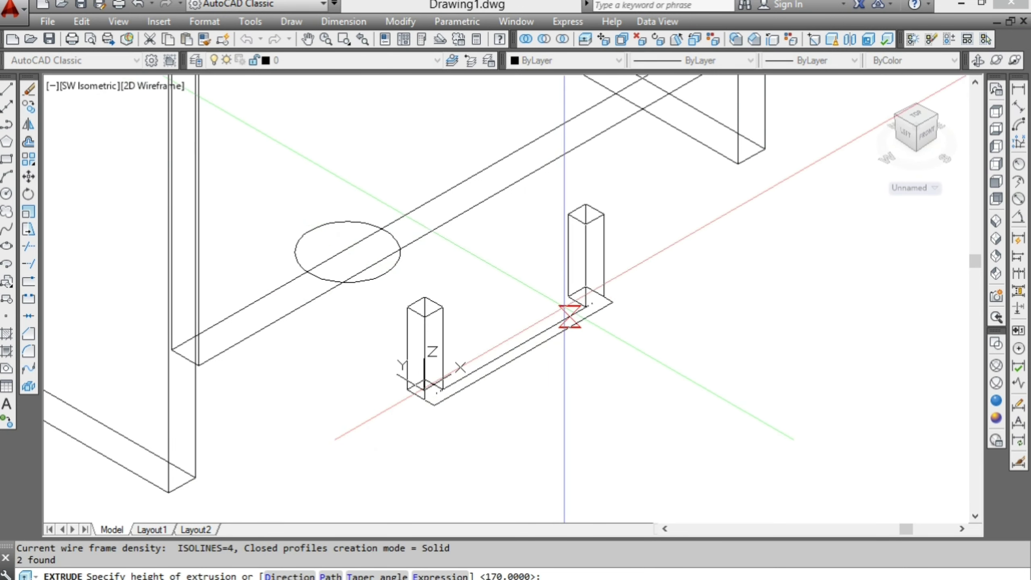
text(12)
key(Return)
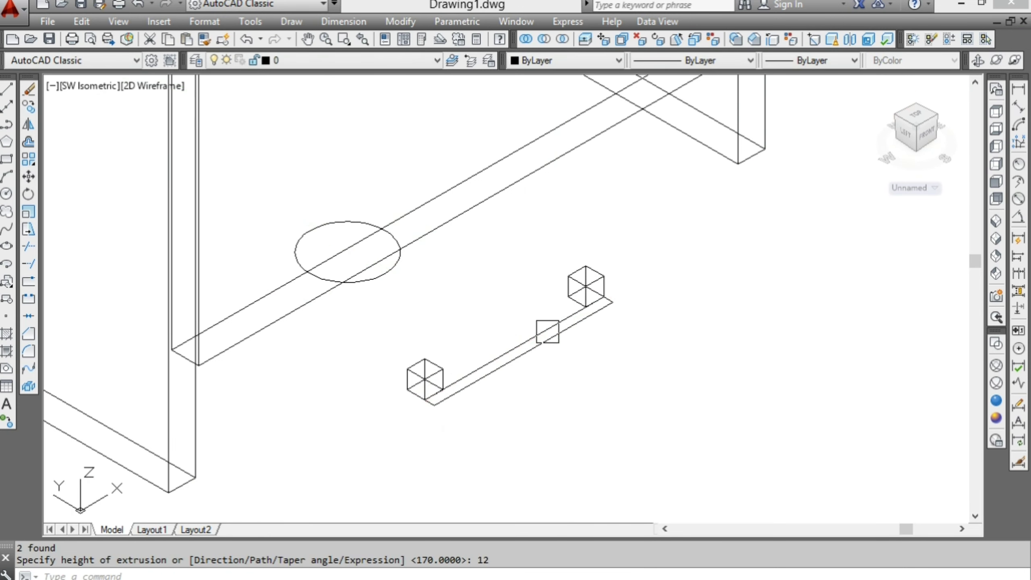
click(548, 332)
key(Return)
text(12)
key(Return)
key(Escape)
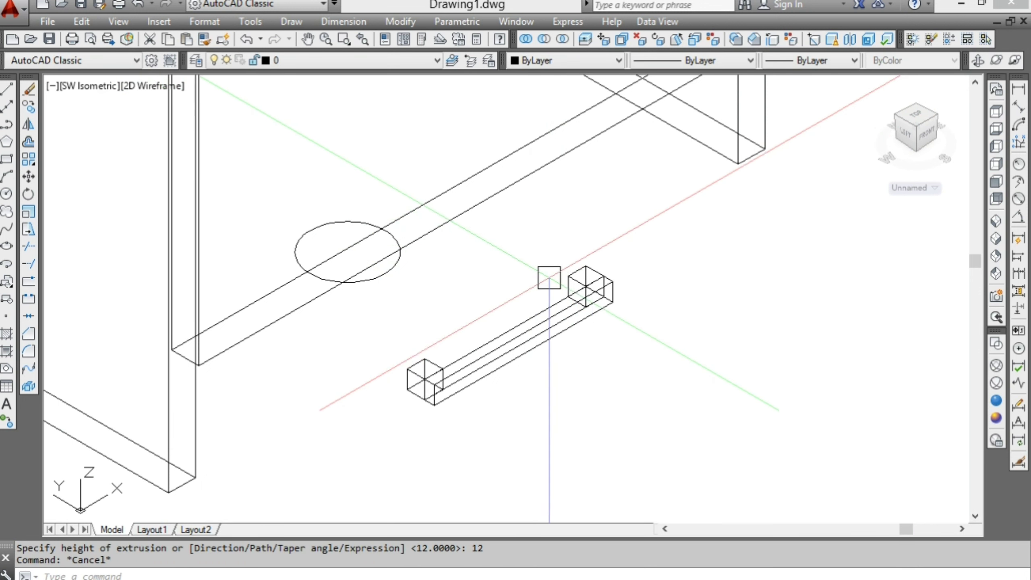
- Union the handle ends and bar into one solid handle
click(529, 39)
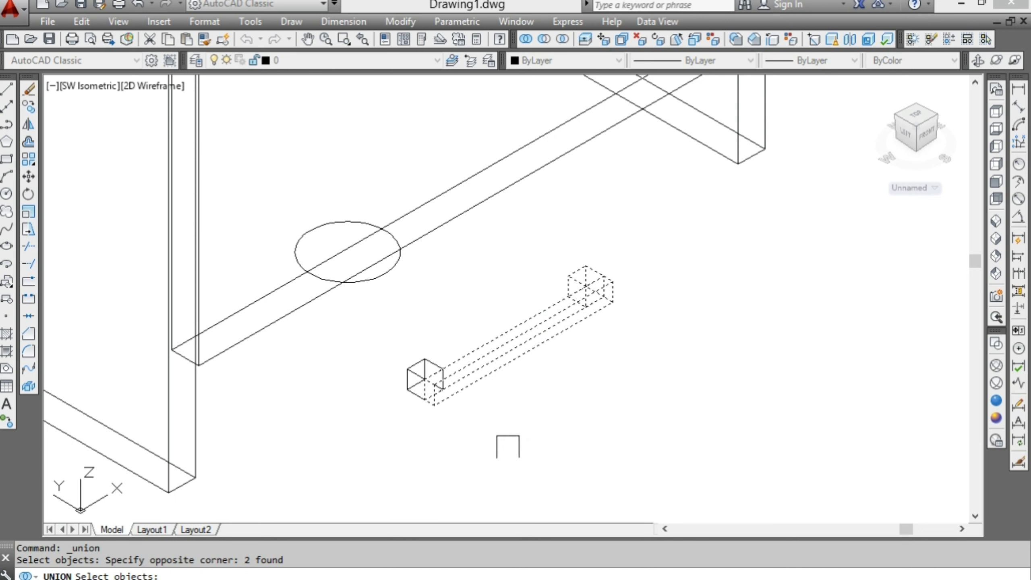
drag(509, 447, 390, 361)
shift+middle_drag(389, 361, 482, 392)
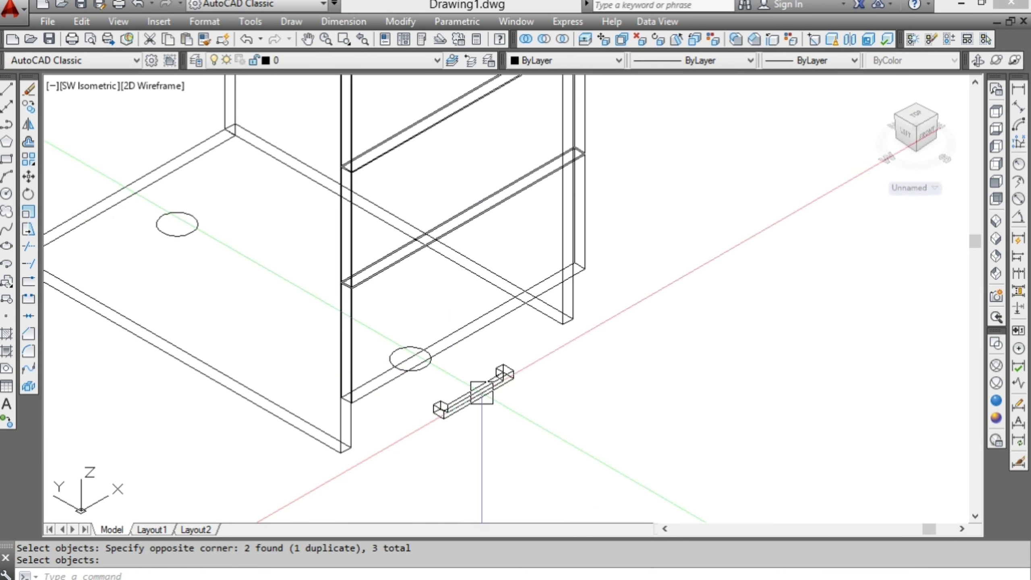
key(Return)
- Move the merged handle onto the top drawer front
text(m)
key(Return)
scroll(512, 376, up, 5)
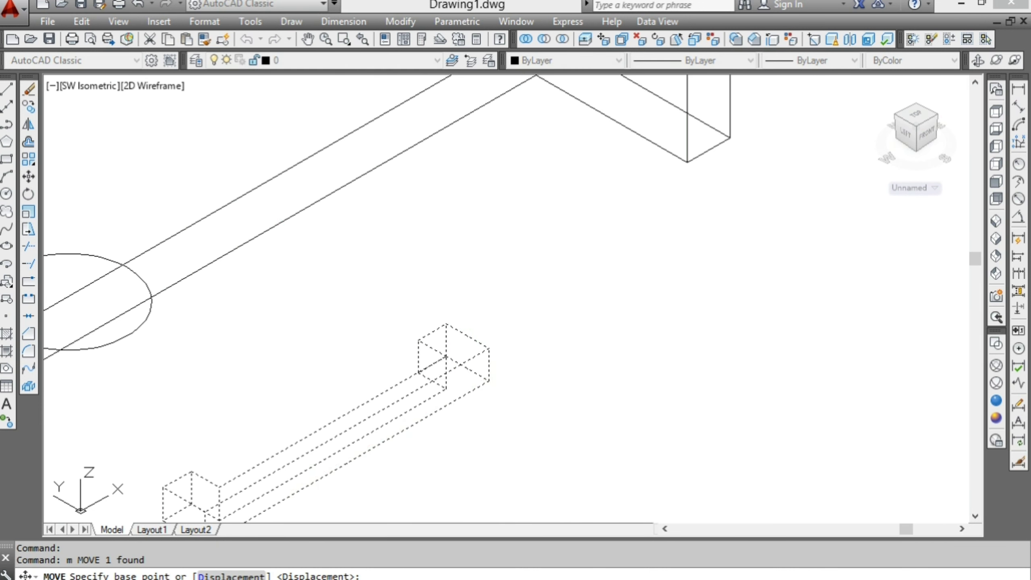
click(418, 357)
scroll(418, 358, down, 5)
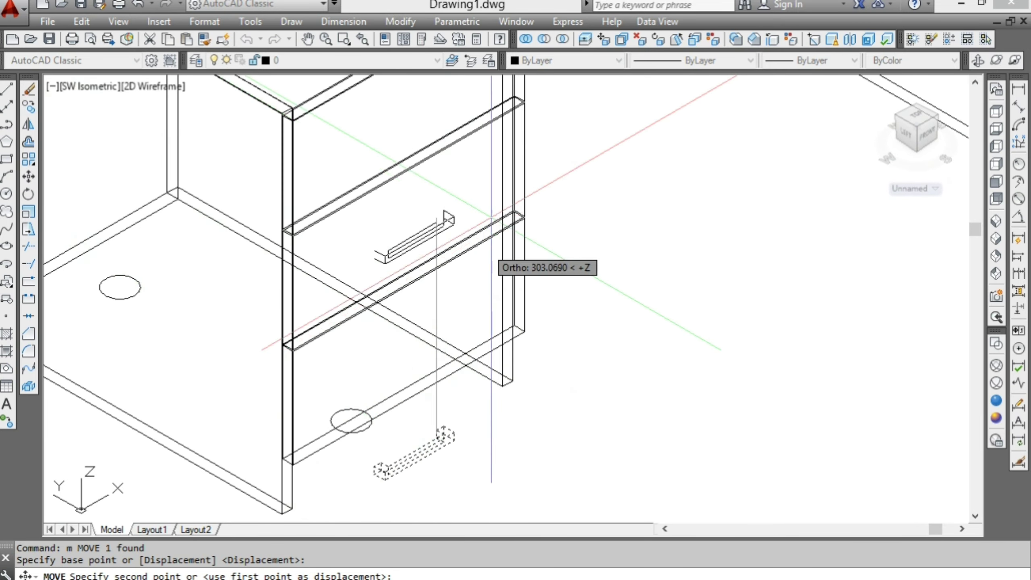
scroll(443, 267, up, 3)
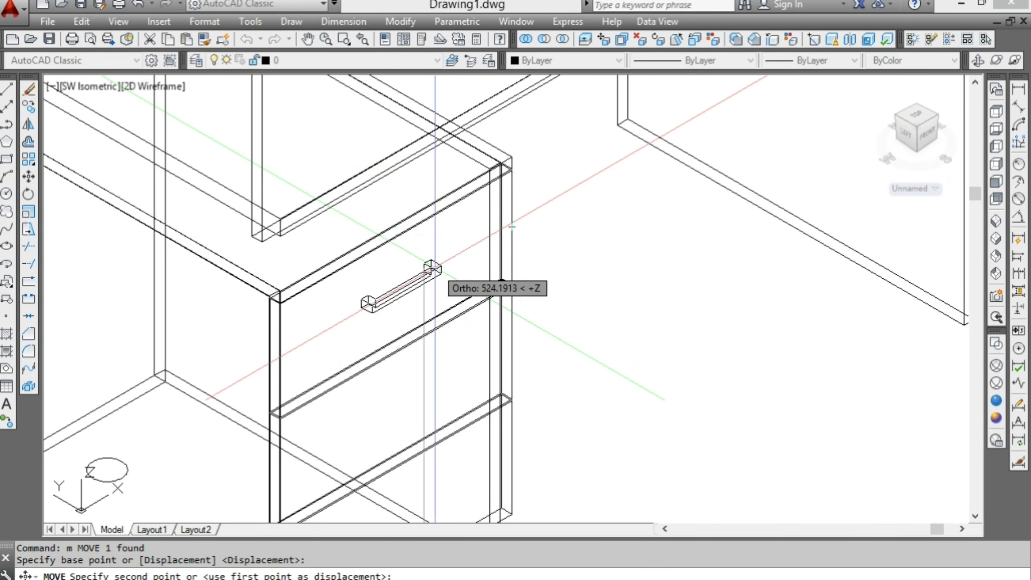
scroll(433, 266, up, 2)
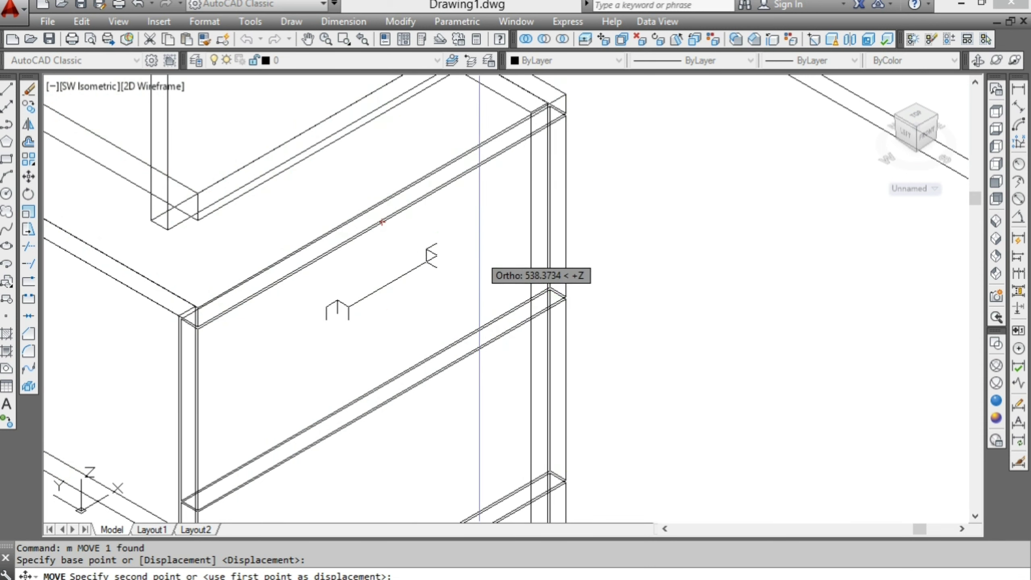
key(Escape)
- Select the handle and start copying it from the top drawer's corner
scroll(390, 311, down, 2)
click(386, 313)
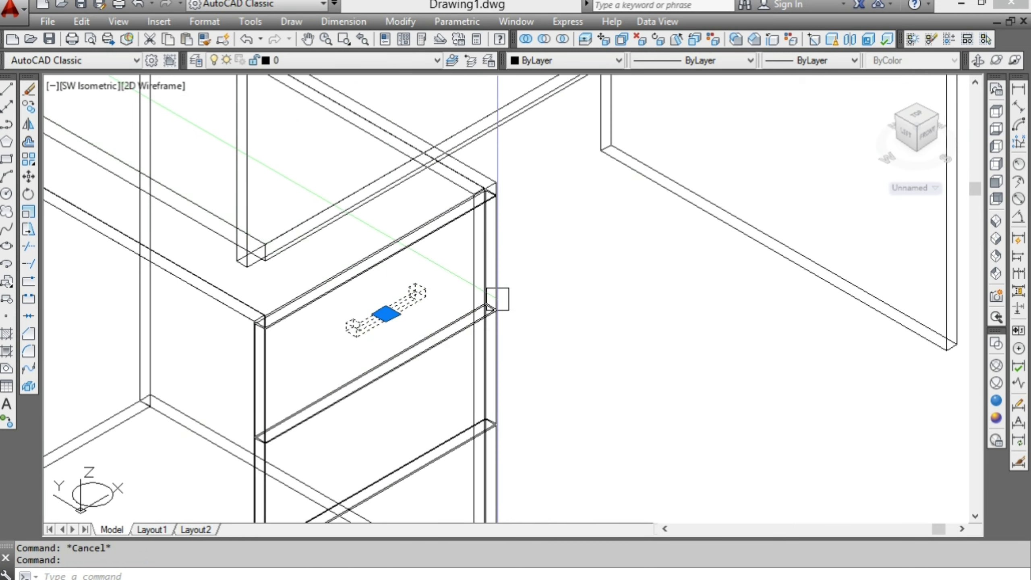
text(do)
key(Return)
scroll(508, 217, up, 2)
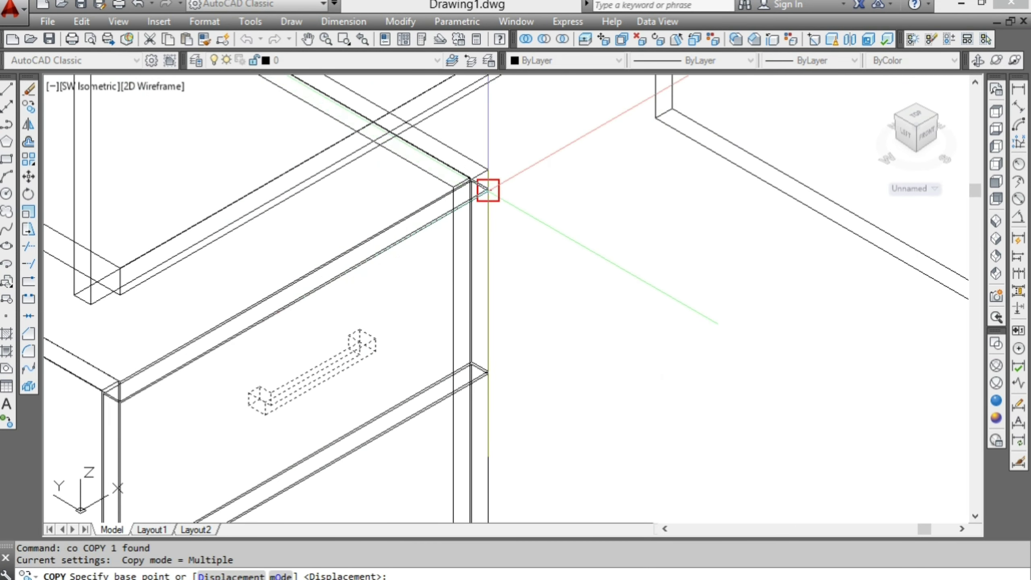
click(488, 392)
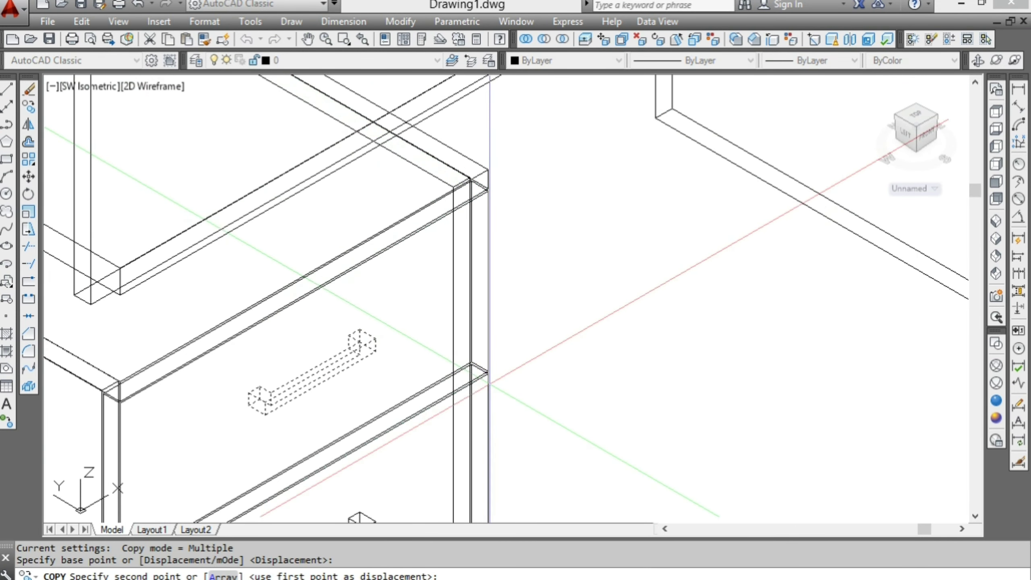
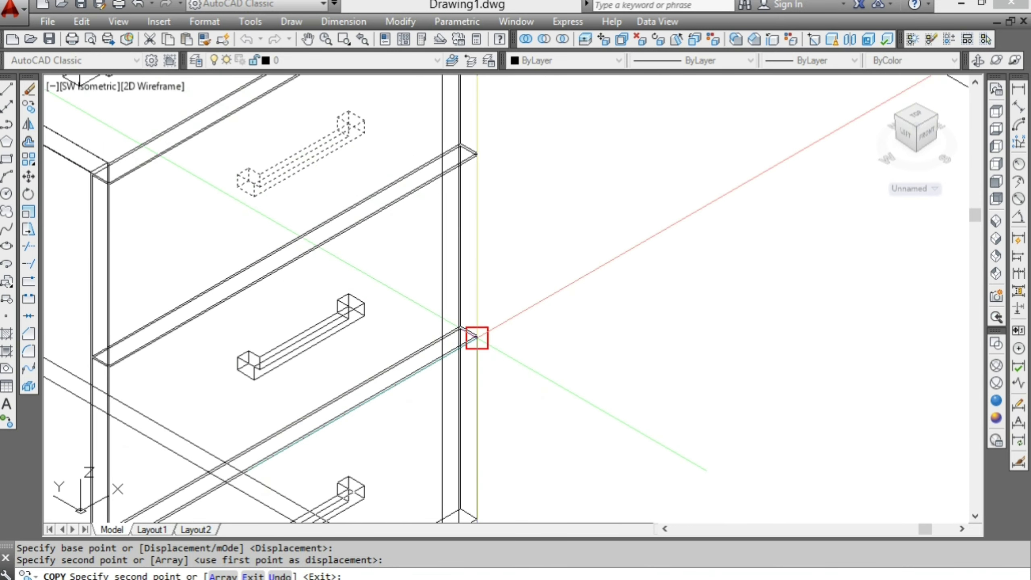
- Cancel the unfinished copy and reframe the view on the drawer cabinet's floor
scroll(477, 338, down, 3)
key(Escape)
key(Escape)
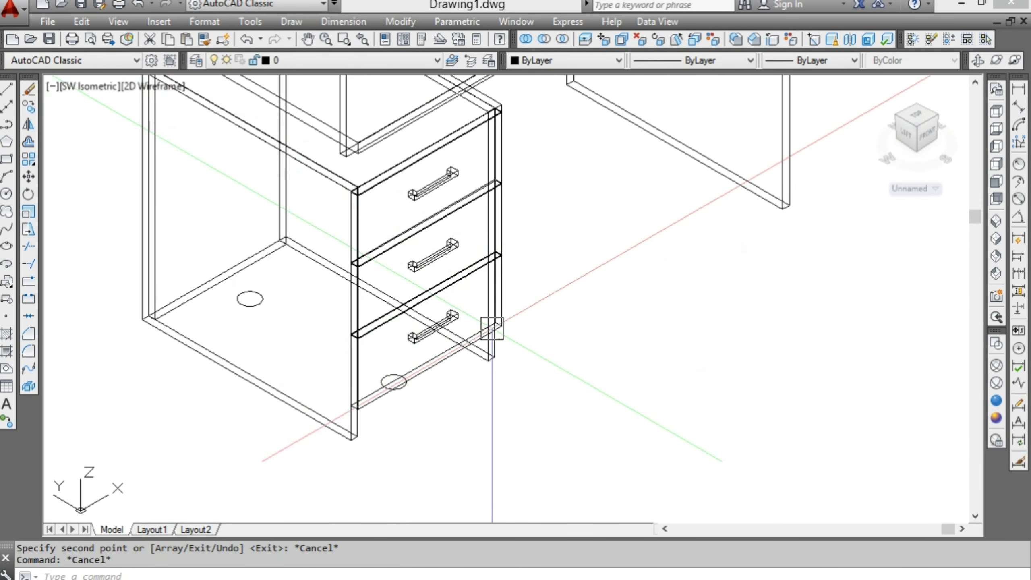
scroll(448, 360, up, 3)
scroll(447, 360, down, 5)
scroll(368, 403, up, 2)
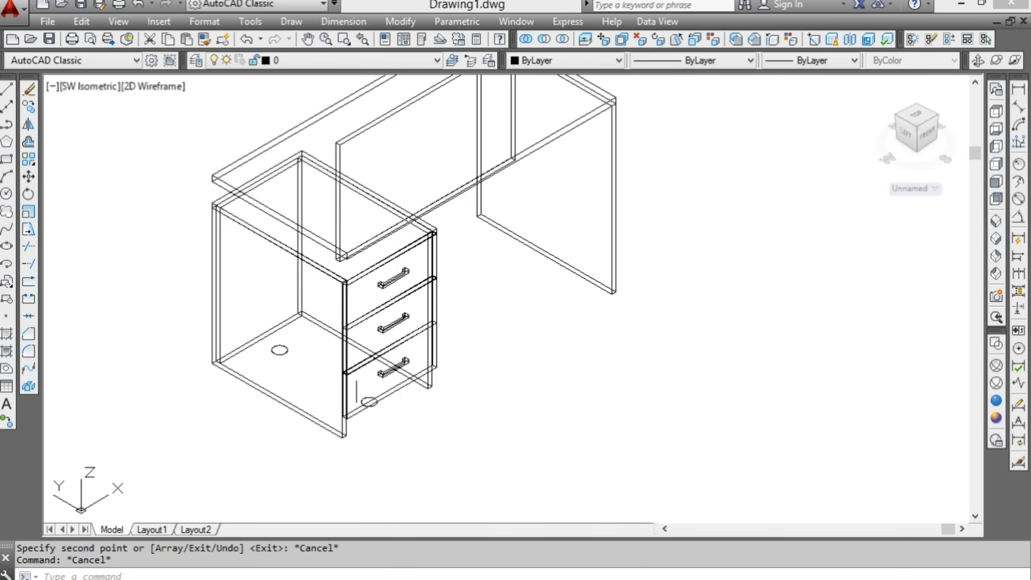
scroll(376, 387, up, 6)
scroll(377, 386, down, 2)
- Select the two circles on the cabinet floor for extrusion with EXT
click(345, 332)
scroll(360, 347, down, 1)
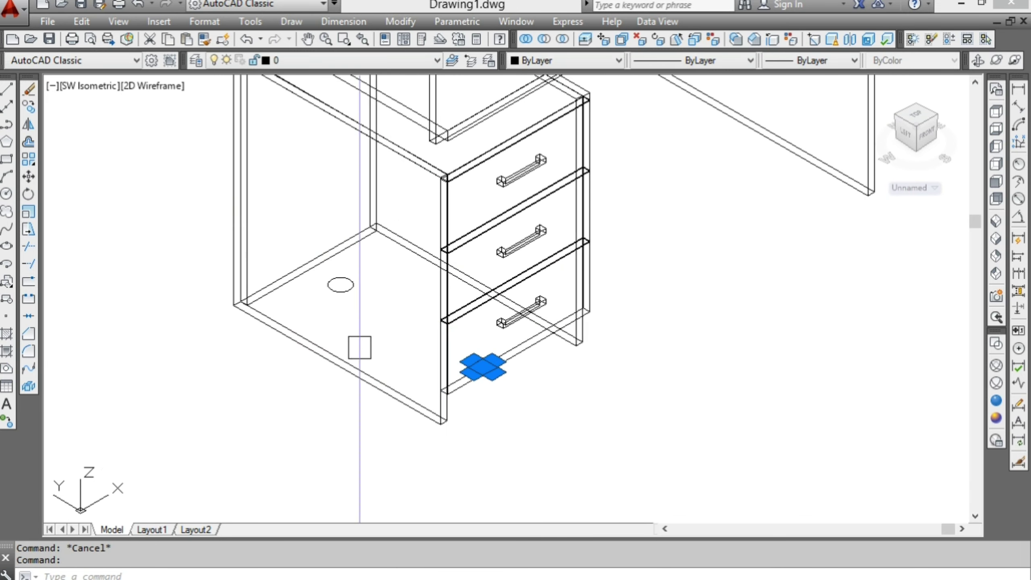
text(ext)
key(Return)
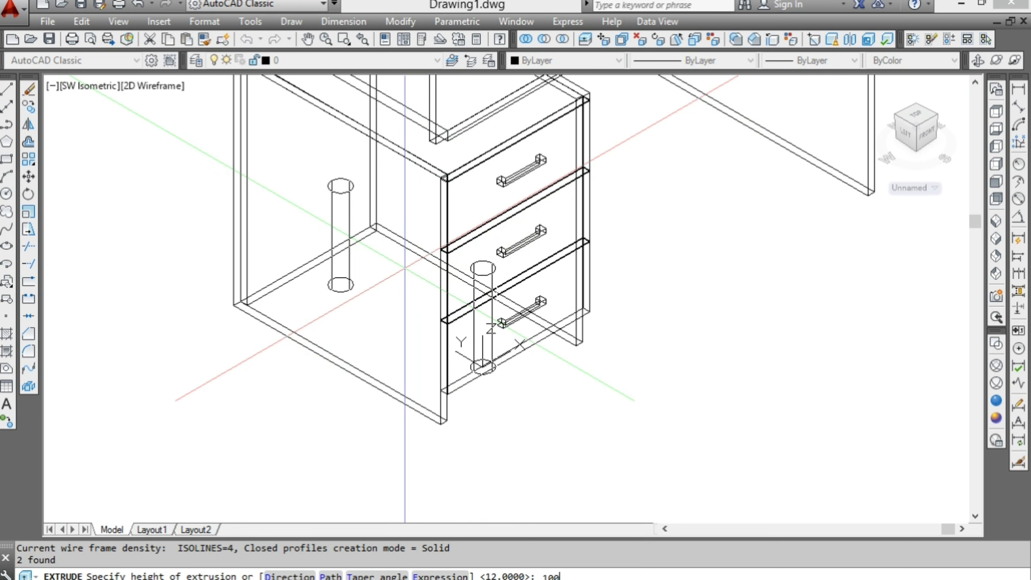
- Extrude the two circles 100 units into cylinders and select both cylinders
key(Return)
click(339, 256)
scroll(339, 256, up, 3)
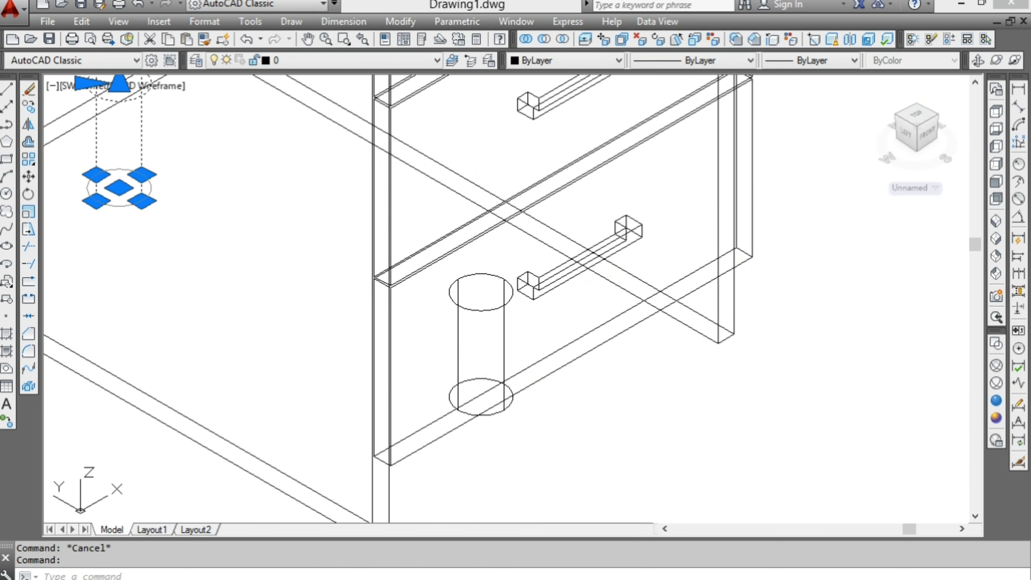
click(447, 358)
scroll(447, 359, down, 3)
- Move both cylinders 650 units up to the top of the drawer cabinet
text(m)
key(Return)
click(551, 471)
text(65)
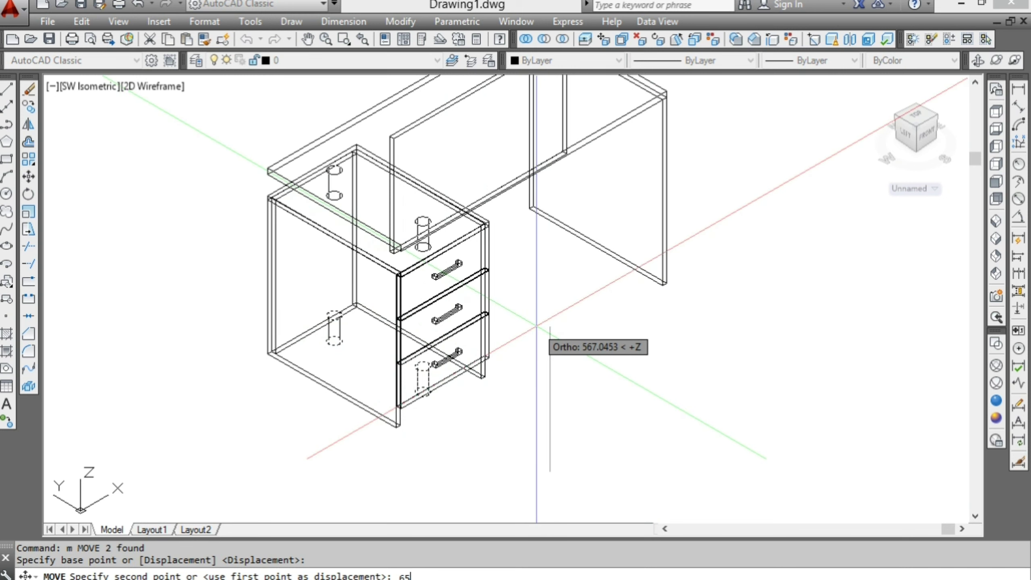
text(0)
key(Return)
key(Escape)
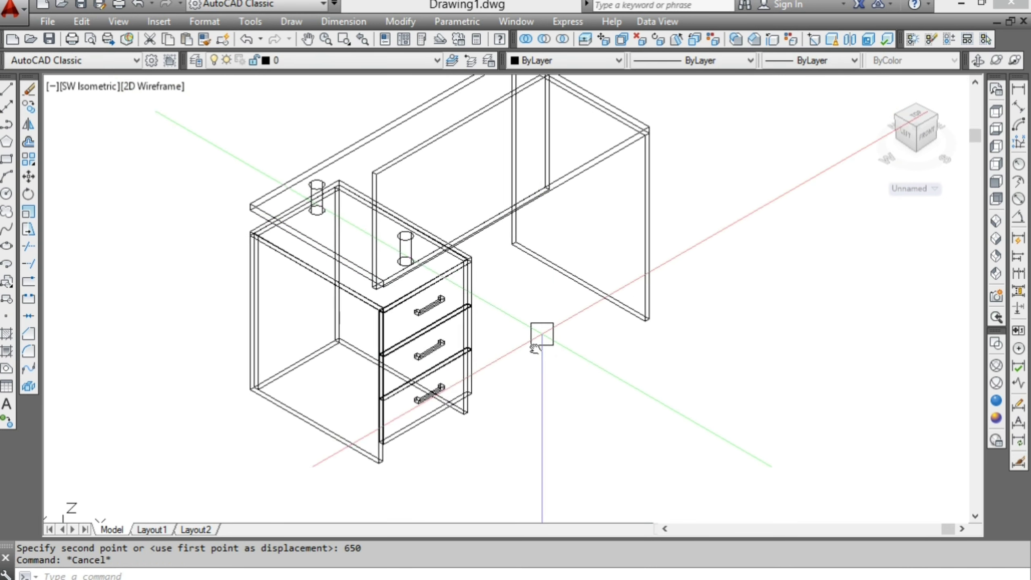
middle_drag(531, 323, 488, 400)
scroll(348, 454, up, 1)
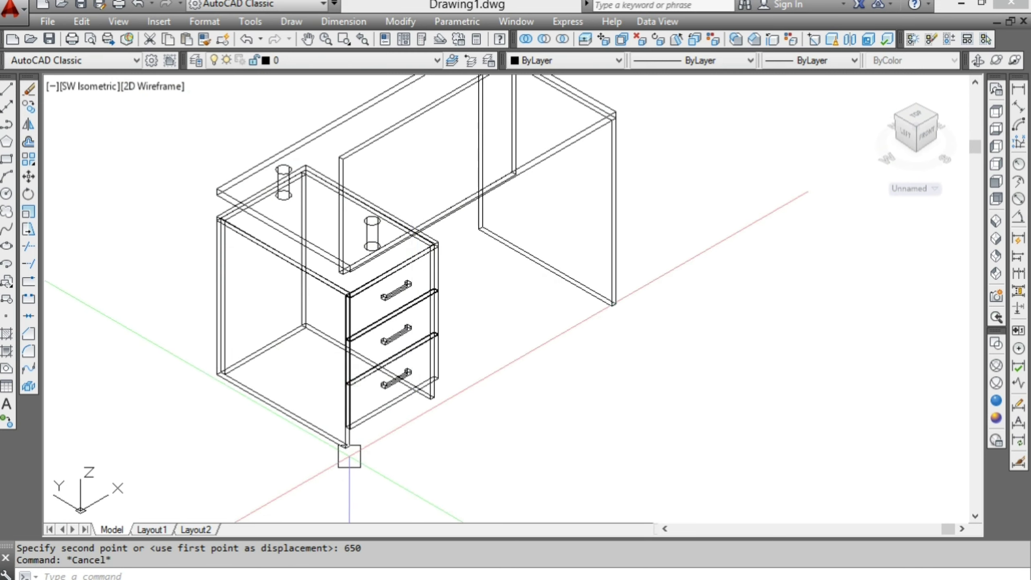
key(Escape)
scroll(361, 449, up, 3)
- Draw an 18-unit rectangle from the drawer cabinet's bottom corner
text(rec)
key(Return)
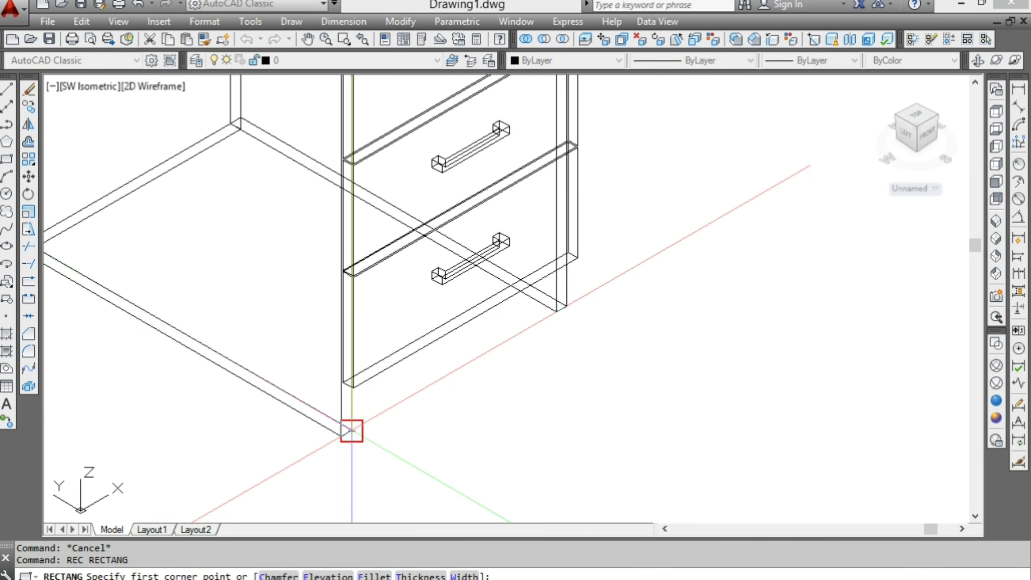
click(350, 429)
scroll(447, 325, up, 2)
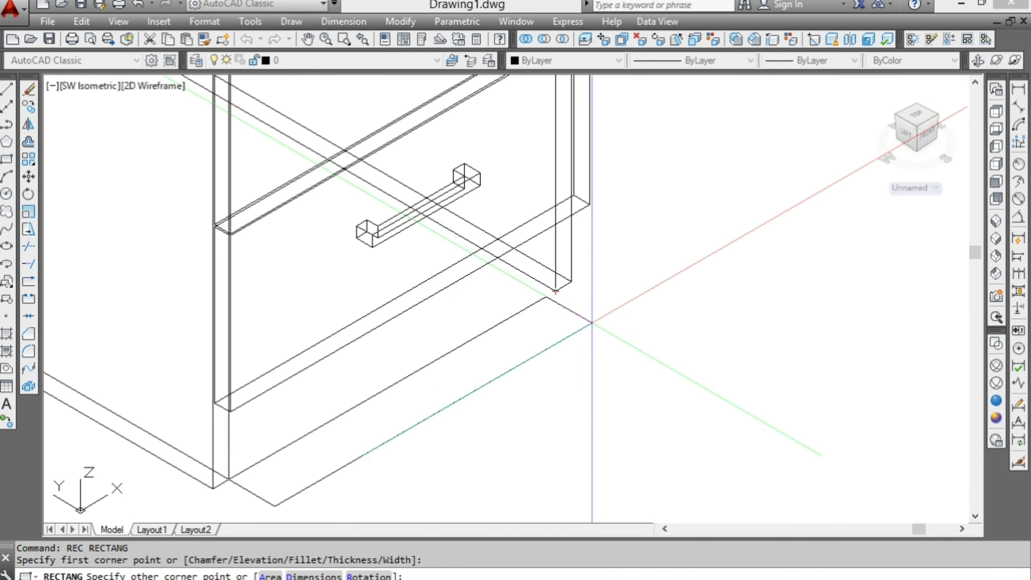
text(18)
key(Return)
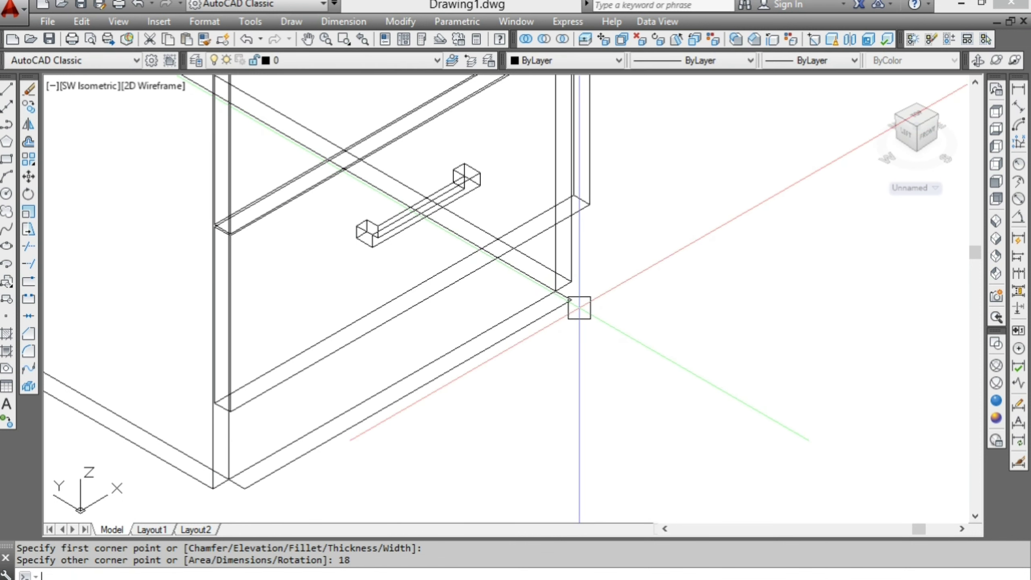
key(Escape)
- Move the new rectangle 18 units
click(566, 302)
text(m)
key(Return)
click(630, 370)
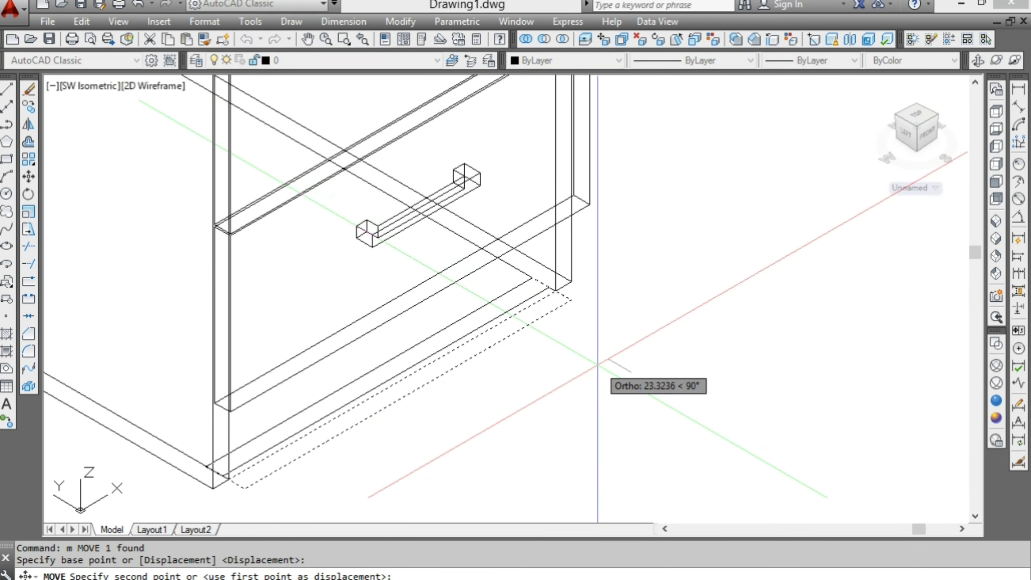
text(8)
key(Return)
key(Escape)
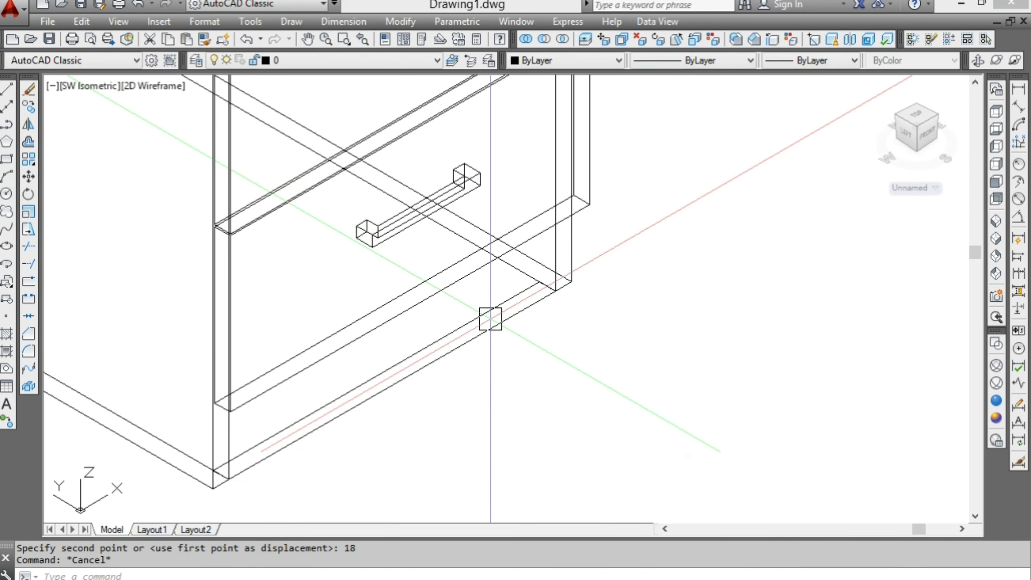
- Extrude the rectangle 50 units into a base board strip
text(ex)
key(Return)
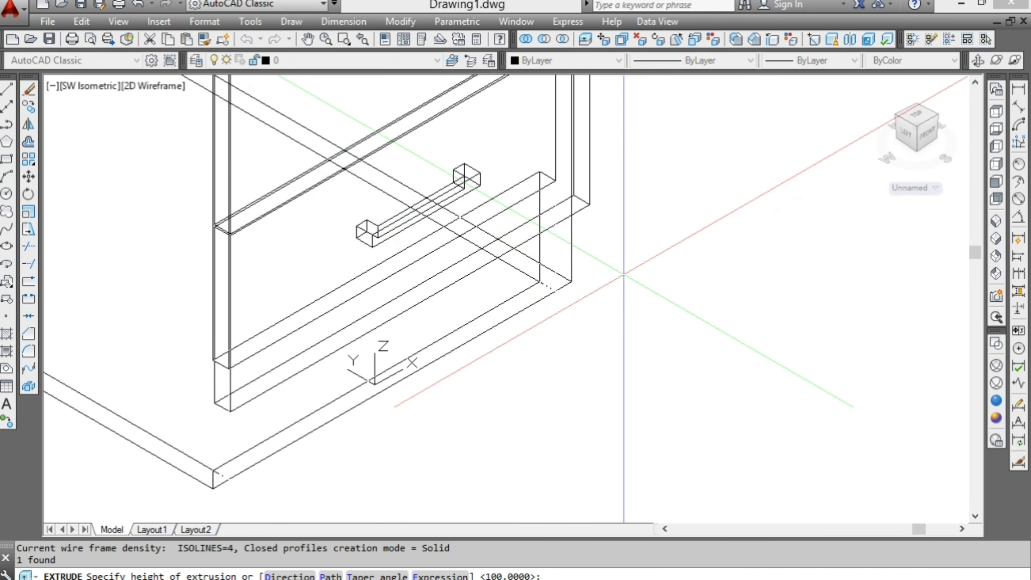
key(Return)
key(Escape)
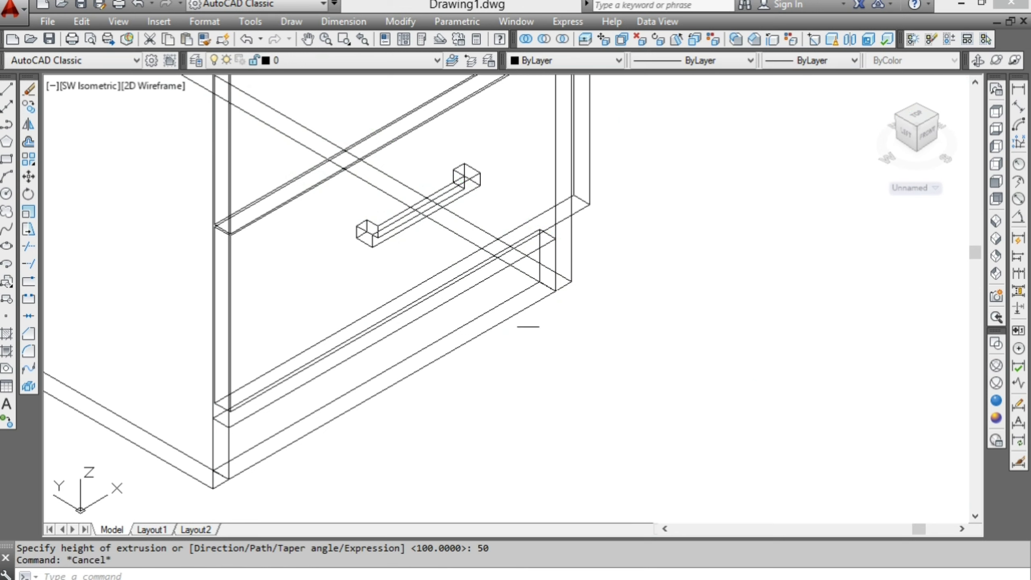
scroll(615, 345, down, 2)
scroll(626, 364, down, 2)
scroll(564, 361, down, 2)
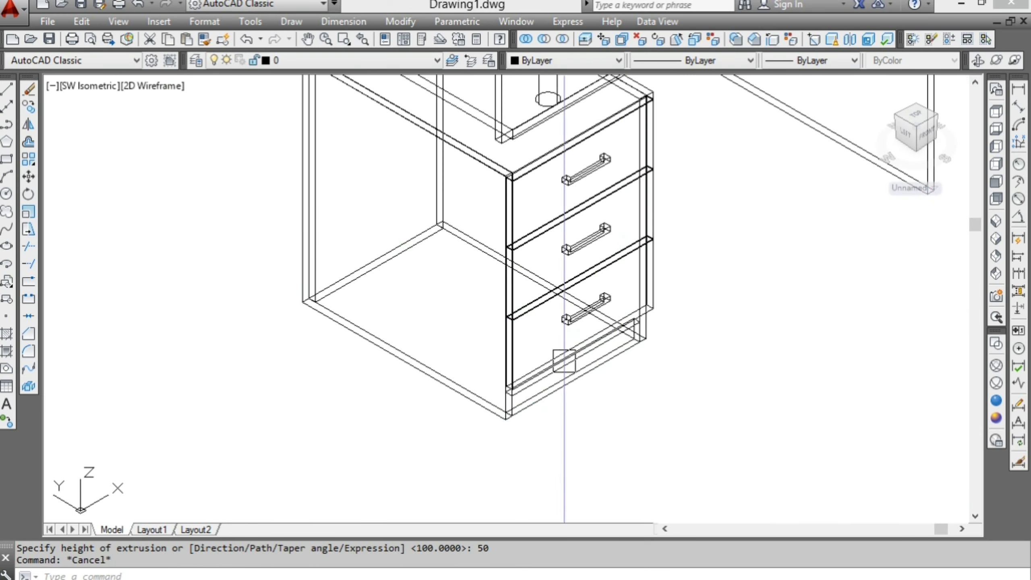
- Start another rectangle, then cancel it so no command is active
text(ec)
key(Return)
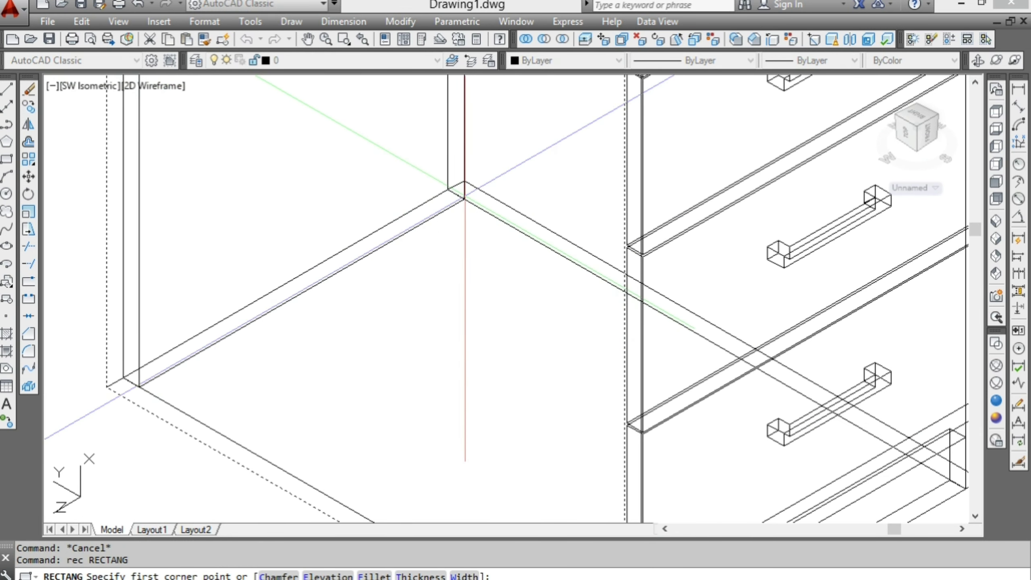
key(Escape)
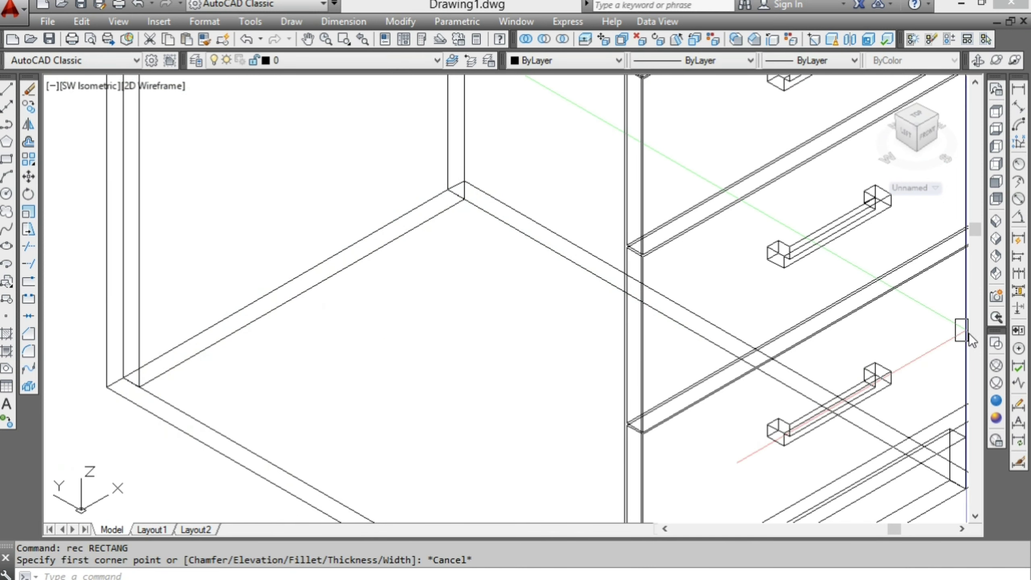
key(Escape)
key(Escape)
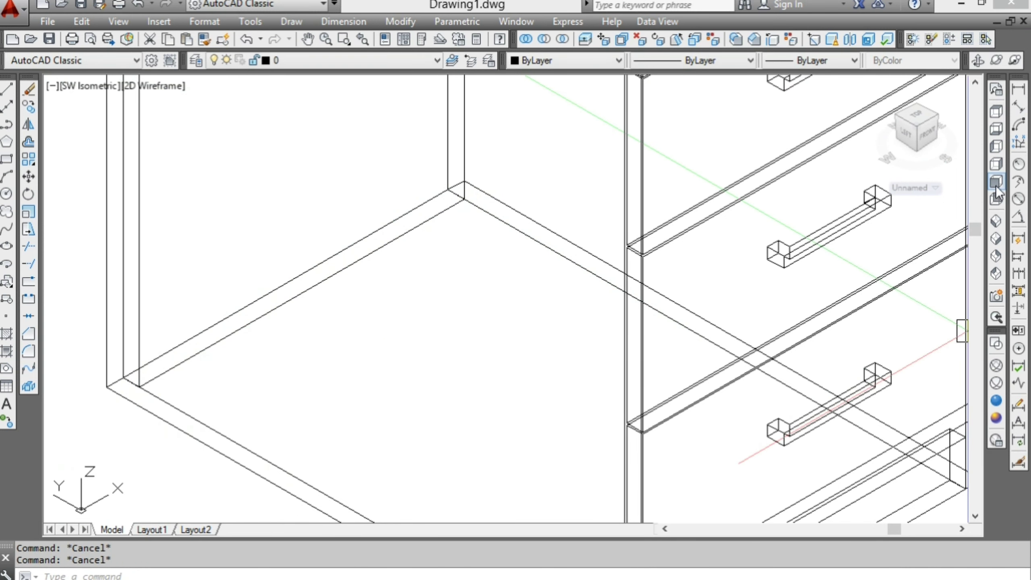
- Switch to southwest isometric, then front view, centring the drawer cabinet
click(997, 223)
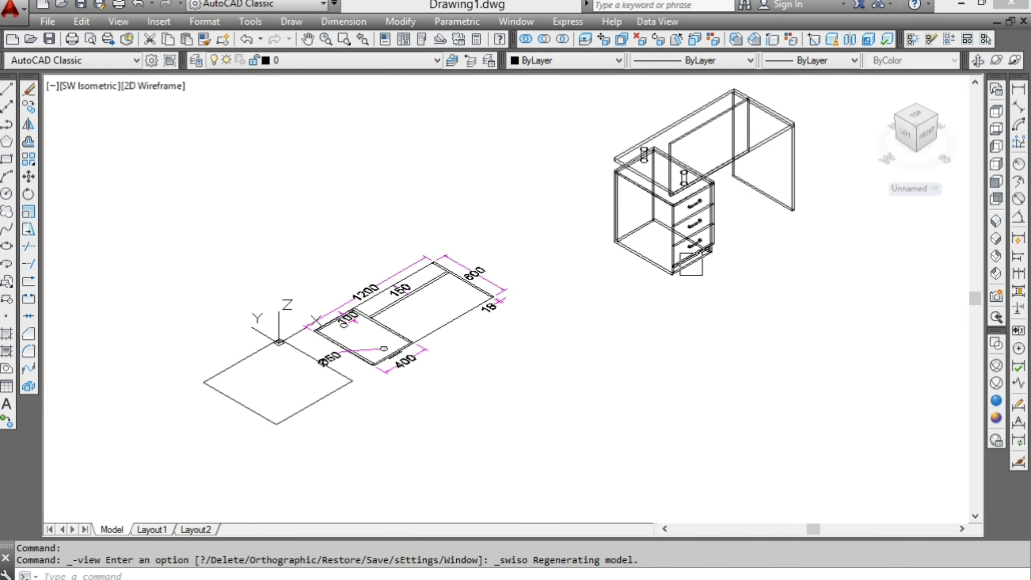
scroll(742, 207, up, 2)
middle_drag(697, 281, 455, 418)
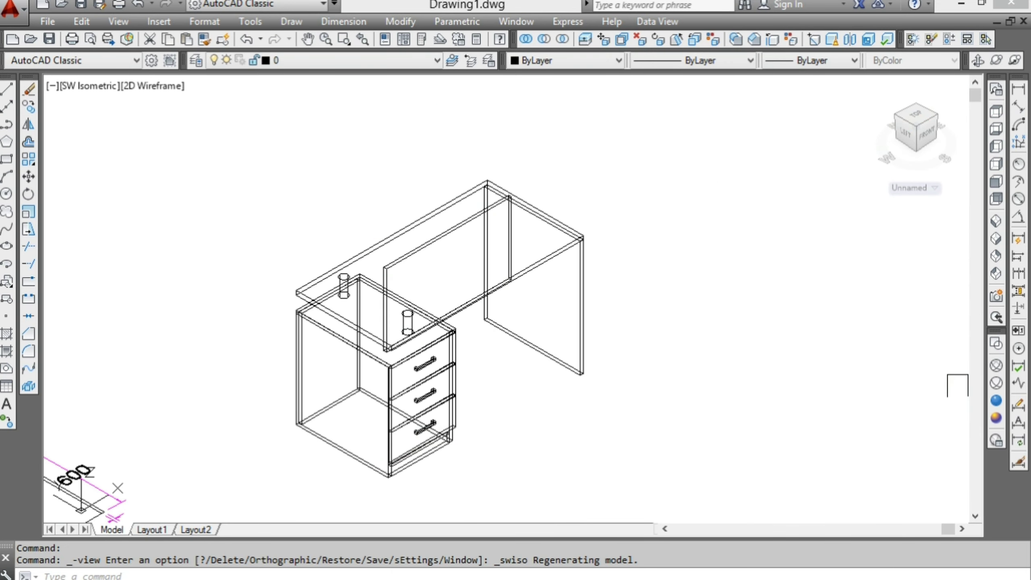
click(997, 183)
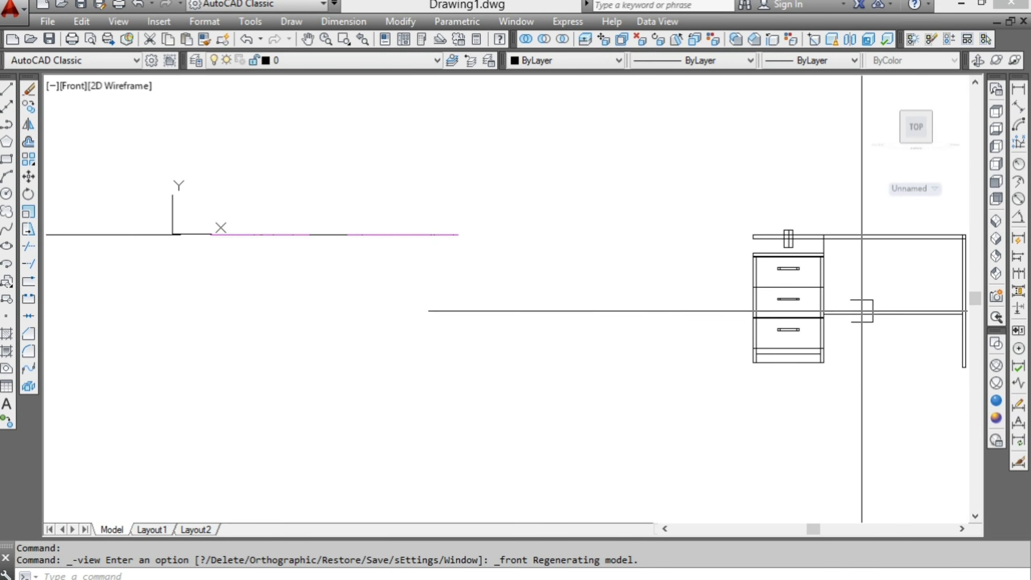
middle_drag(863, 310, 615, 327)
scroll(615, 327, up, 2)
scroll(609, 331, up, 4)
scroll(506, 361, down, 3)
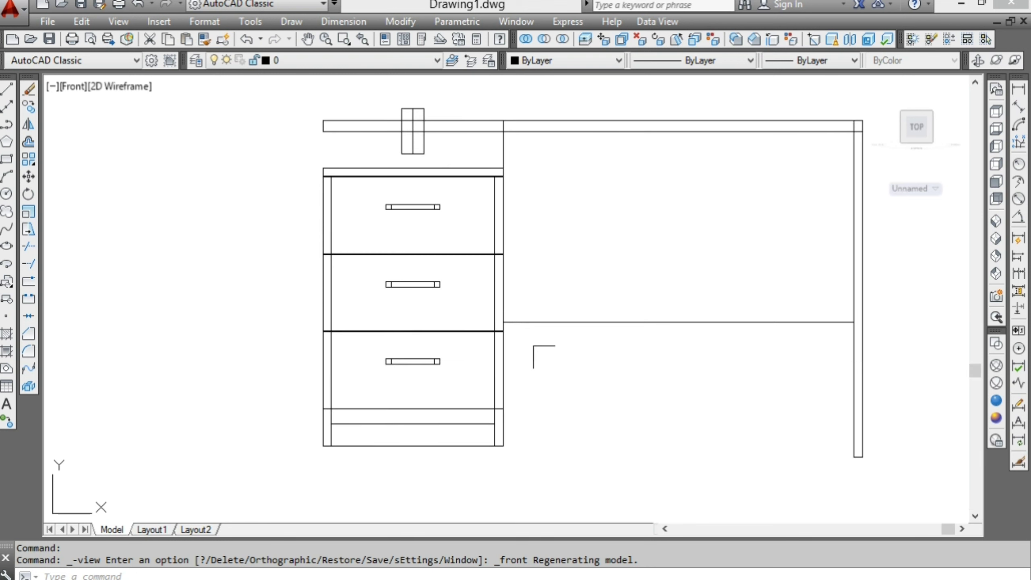
key(Escape)
key(Escape)
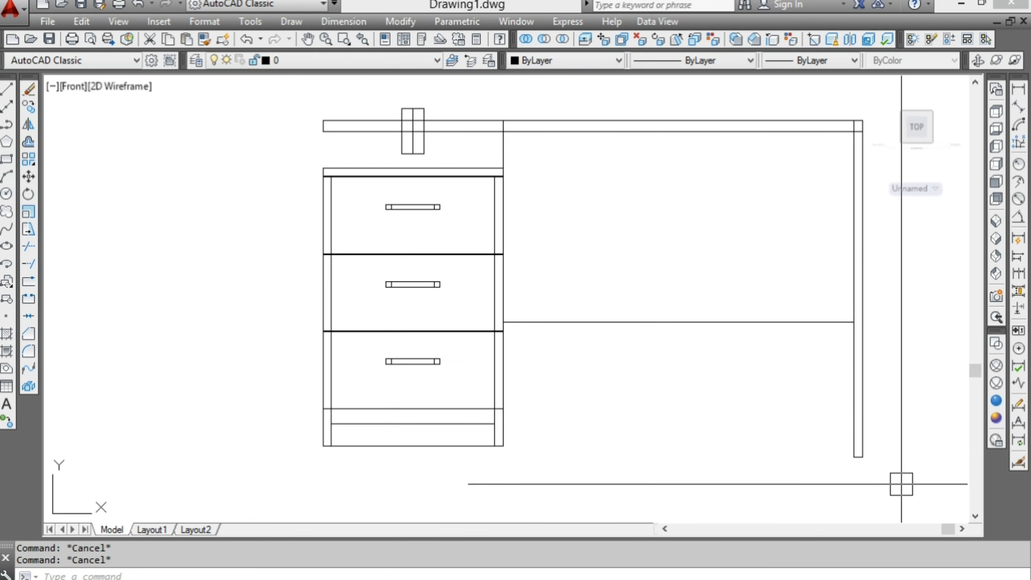
- Draw a line leftward along the desk bottom from the leg's bottom-right corner
text(l)
key(Return)
click(858, 458)
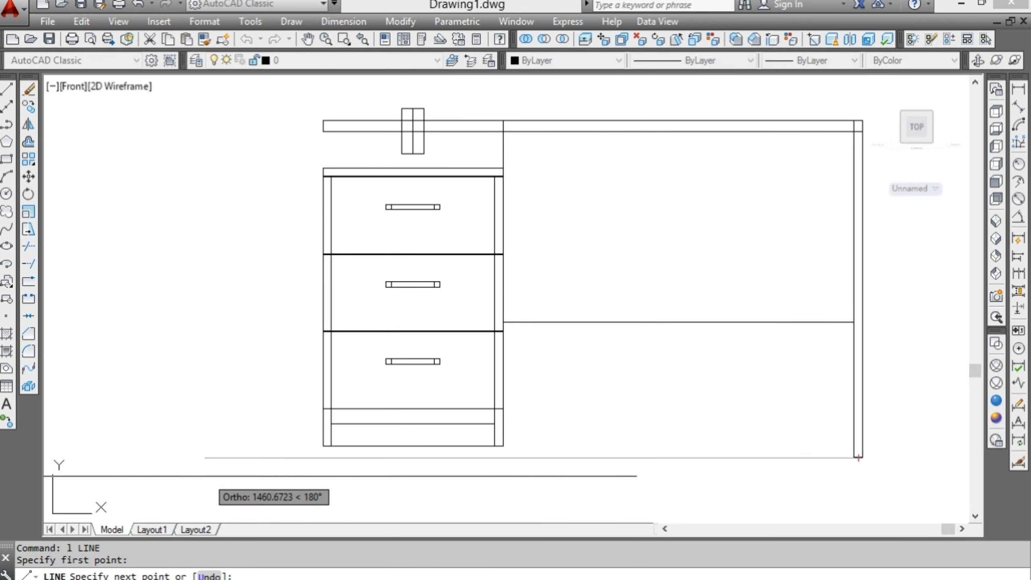
click(191, 475)
key(Escape)
key(Escape)
text(d)
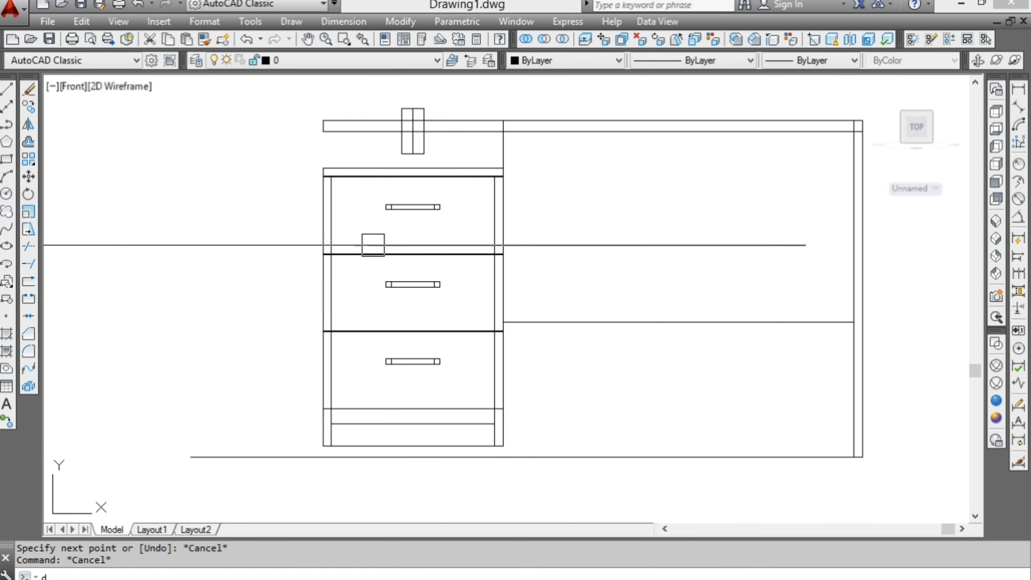
- Try linear dimensions on the drawer cabinet's height, then cancel them
text(li)
key(Return)
click(324, 168)
click(323, 132)
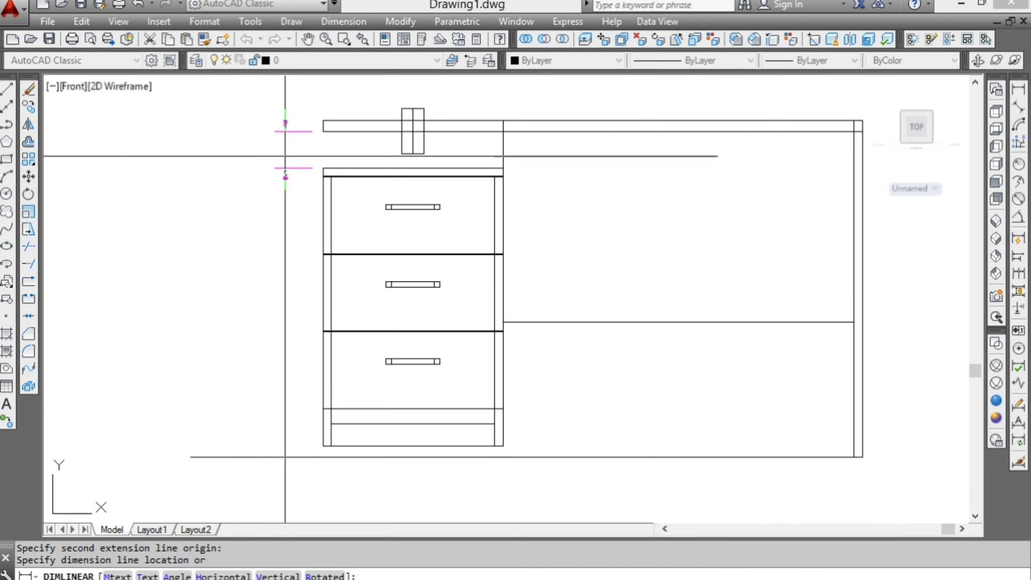
key(Escape)
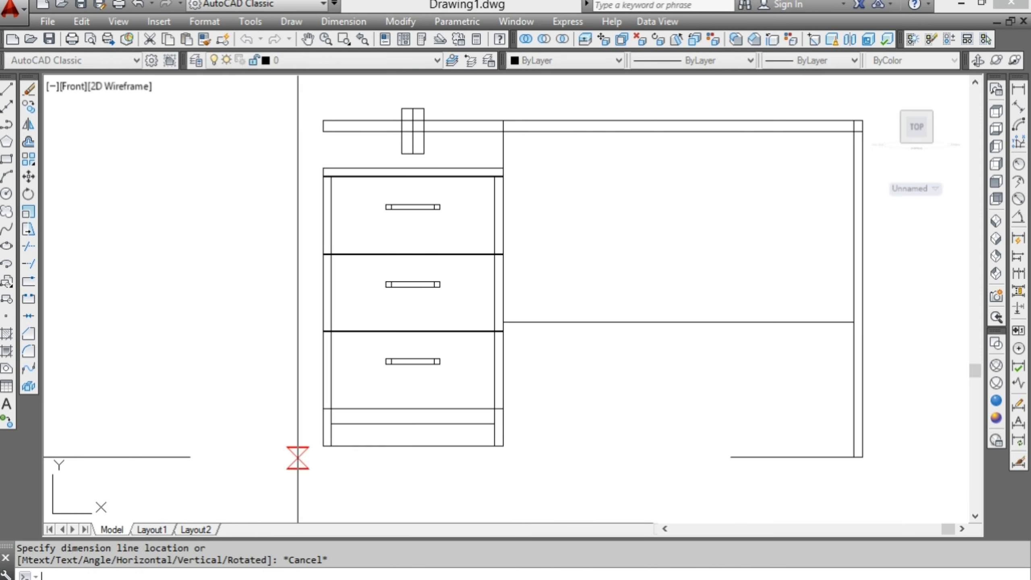
key(Return)
click(323, 167)
click(323, 457)
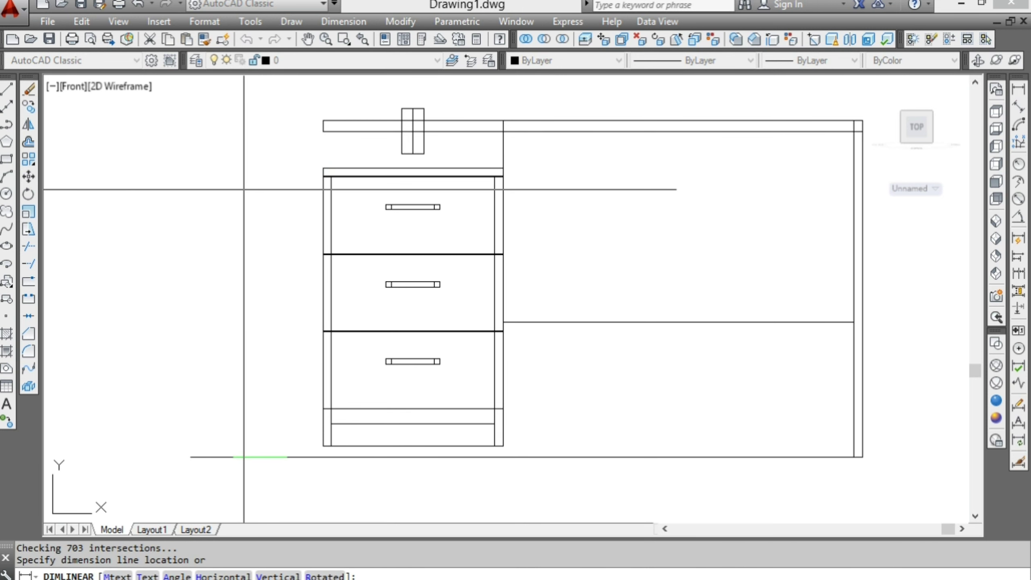
key(Escape)
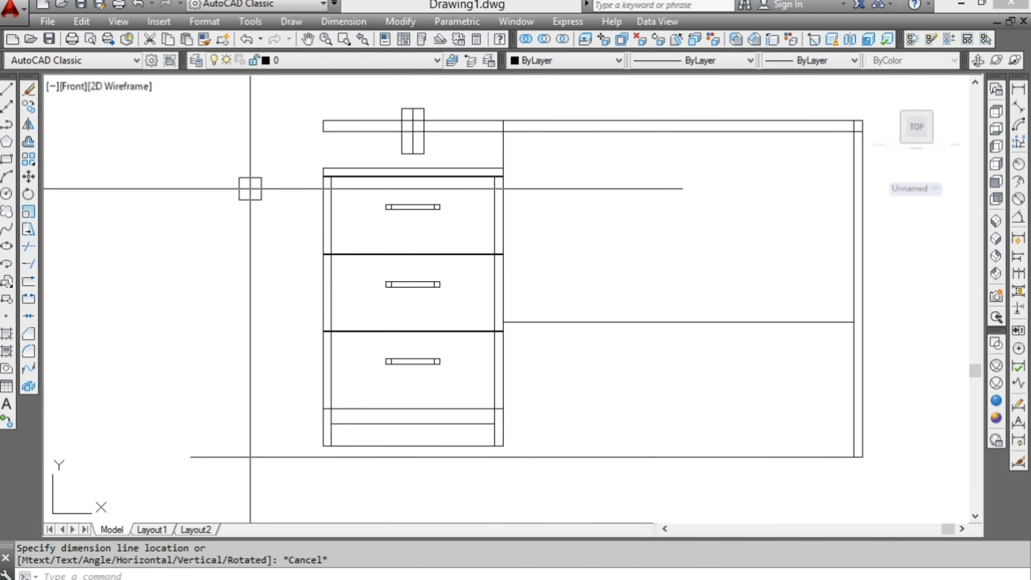
- Pan and zoom out until the whole desk front view is visible
scroll(399, 137, up, 2)
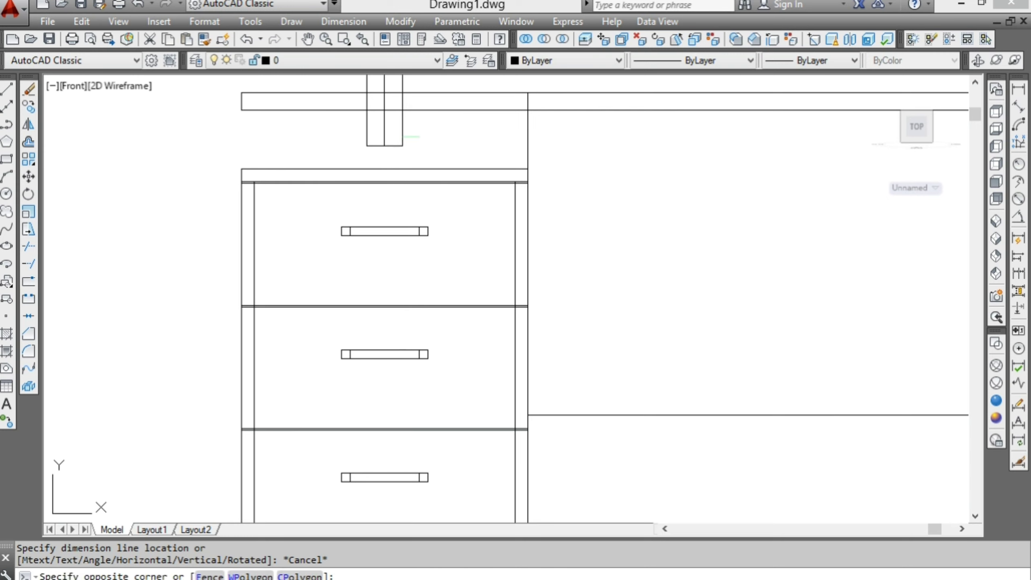
key(Escape)
middle_drag(410, 137, 436, 214)
key(Escape)
scroll(443, 203, up, 2)
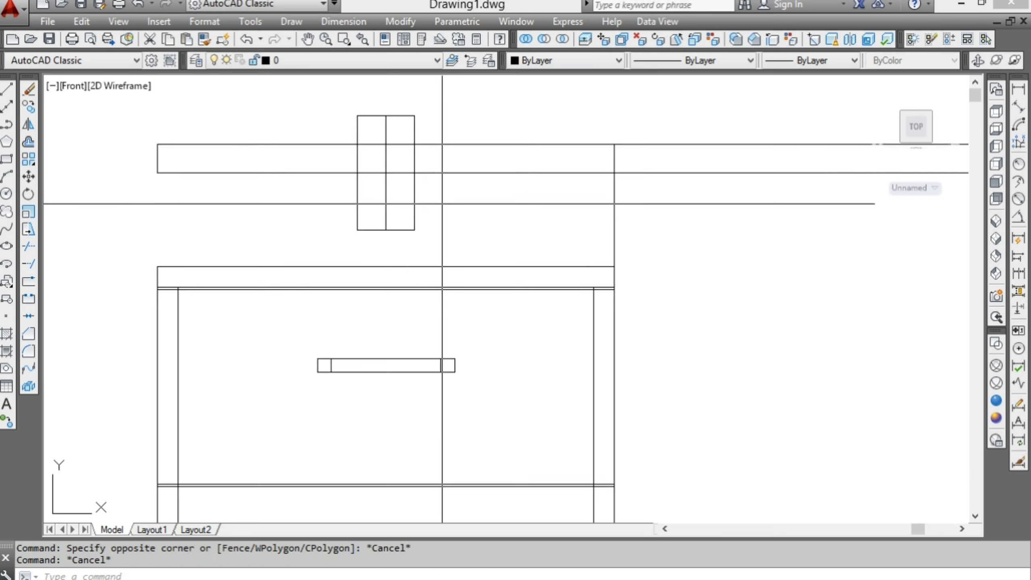
scroll(442, 203, down, 3)
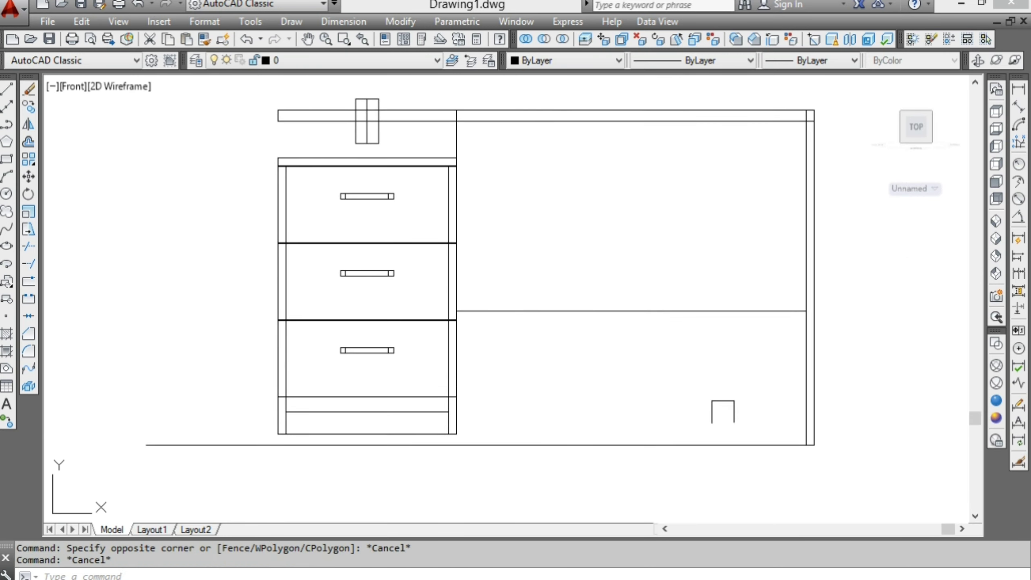
- Move the desk's right-hand panel 25 units downward
click(809, 367)
scroll(865, 364, down, 2)
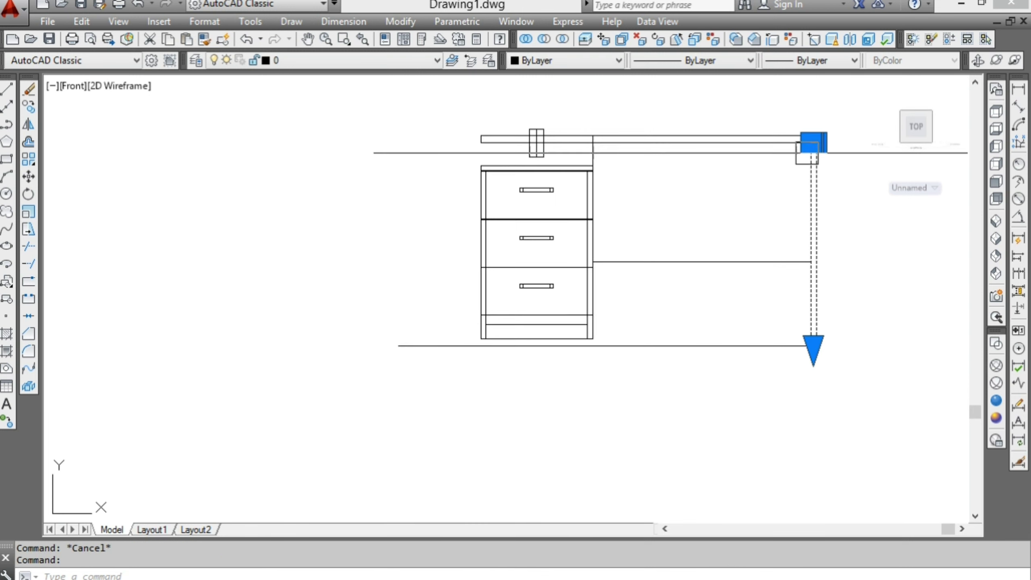
scroll(810, 173, up, 3)
scroll(693, 233, down, 2)
key(Escape)
click(624, 309)
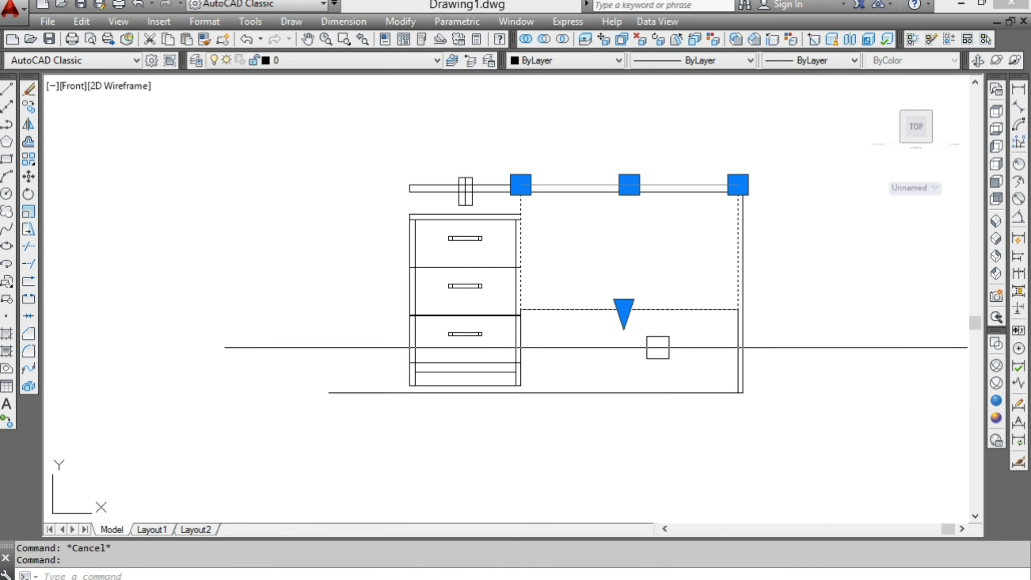
text(m)
key(Return)
click(829, 269)
text(25)
key(Return)
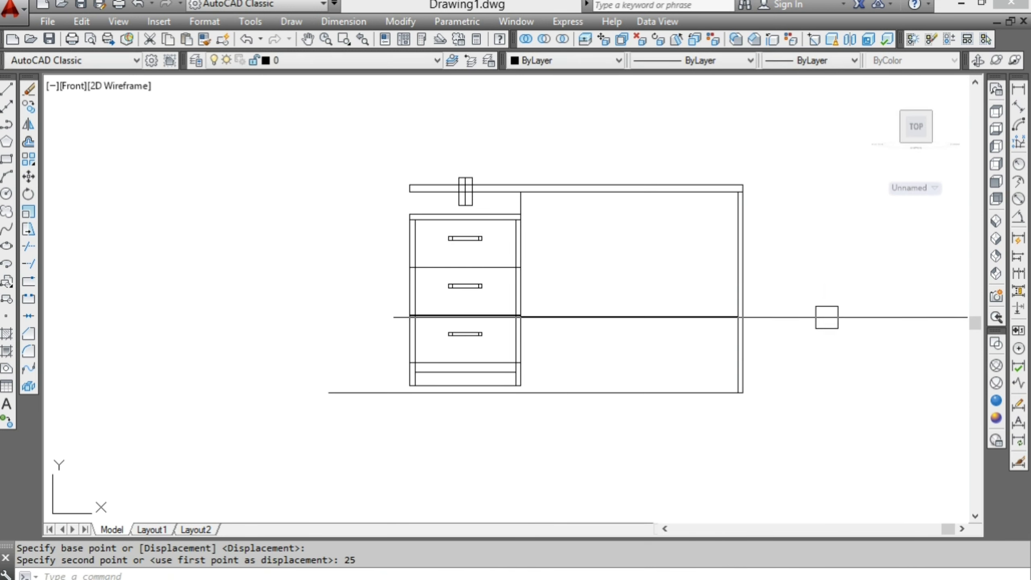
key(Escape)
- Select the leg panel at the desk's lower right
scroll(574, 443, up, 3)
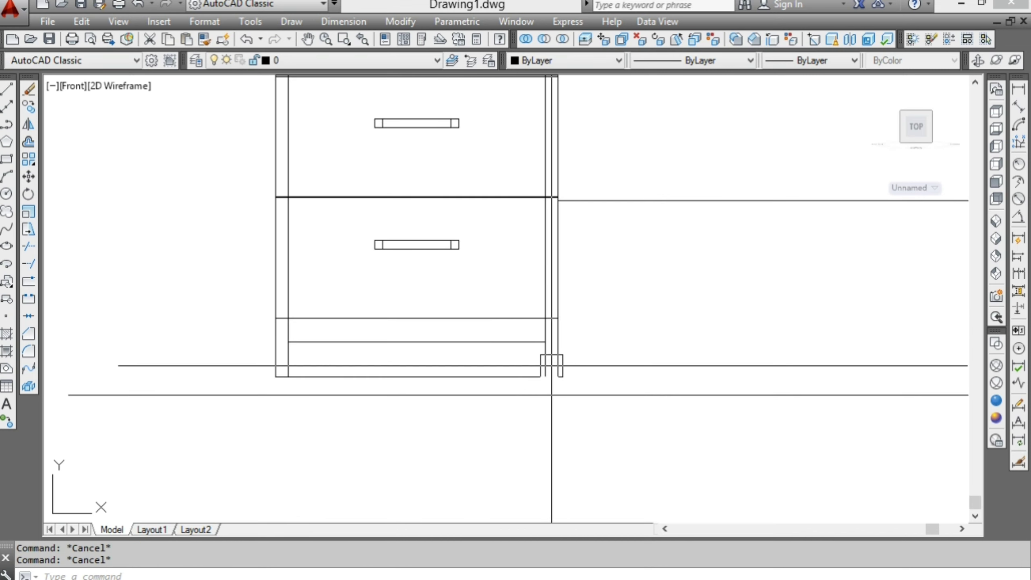
click(561, 362)
scroll(561, 362, up, 2)
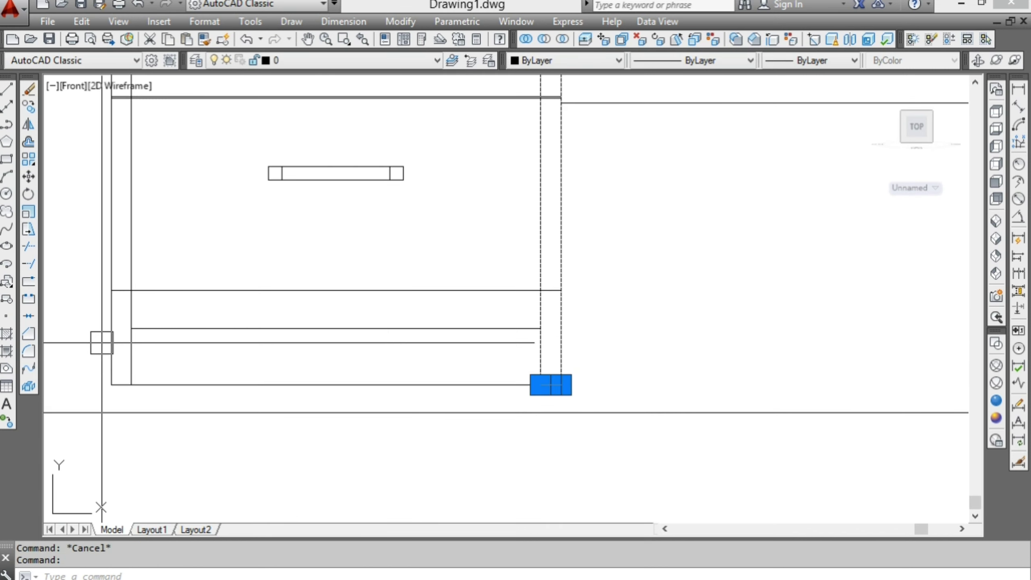
text(d)
- Cancel the pending copy and check the leg panel height with a linear dimension
key(Return)
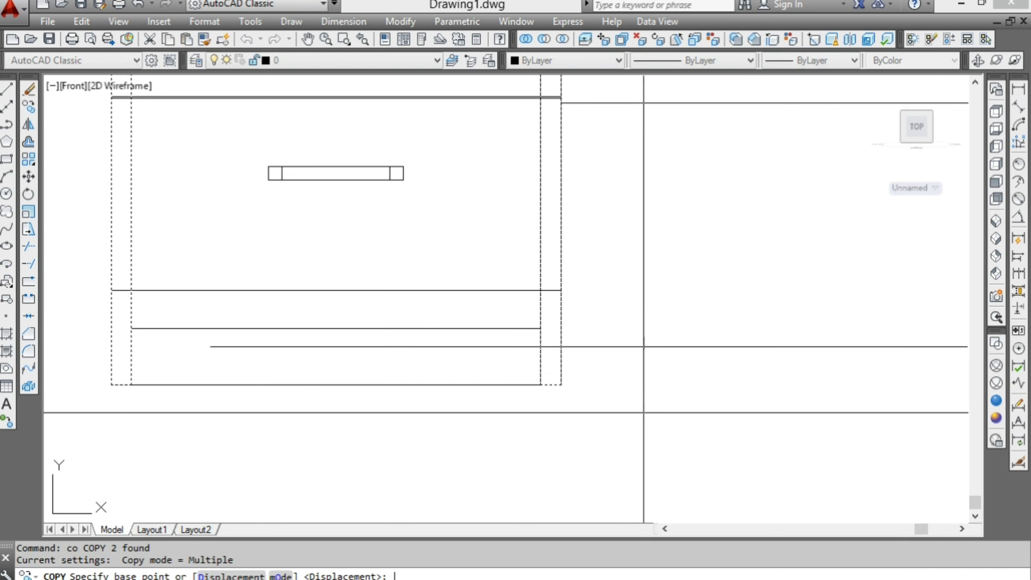
key(Escape)
text(li)
key(Return)
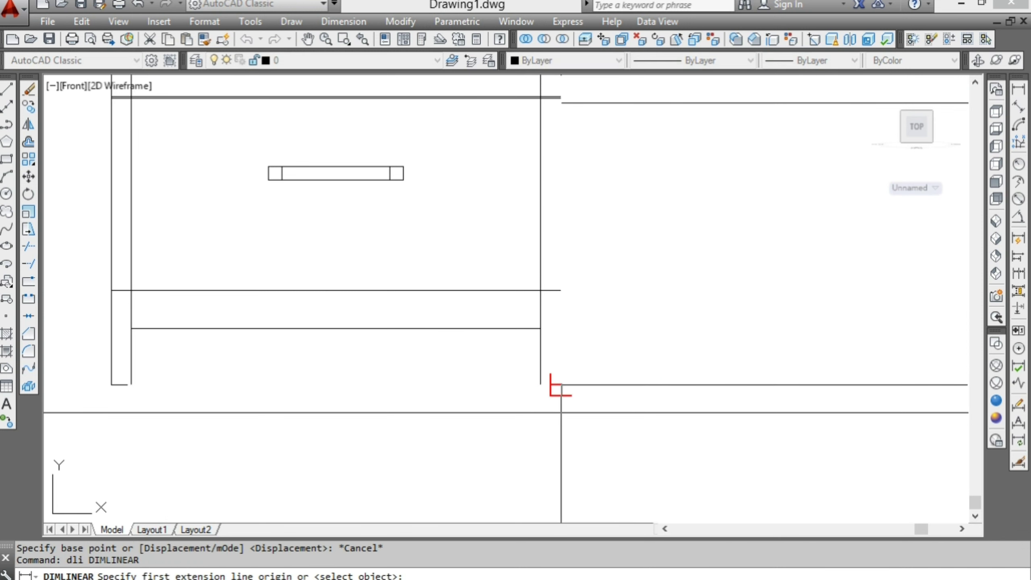
click(562, 384)
click(562, 413)
key(Escape)
- Move the three base pieces, including the right leg panel, down 25 units
click(562, 357)
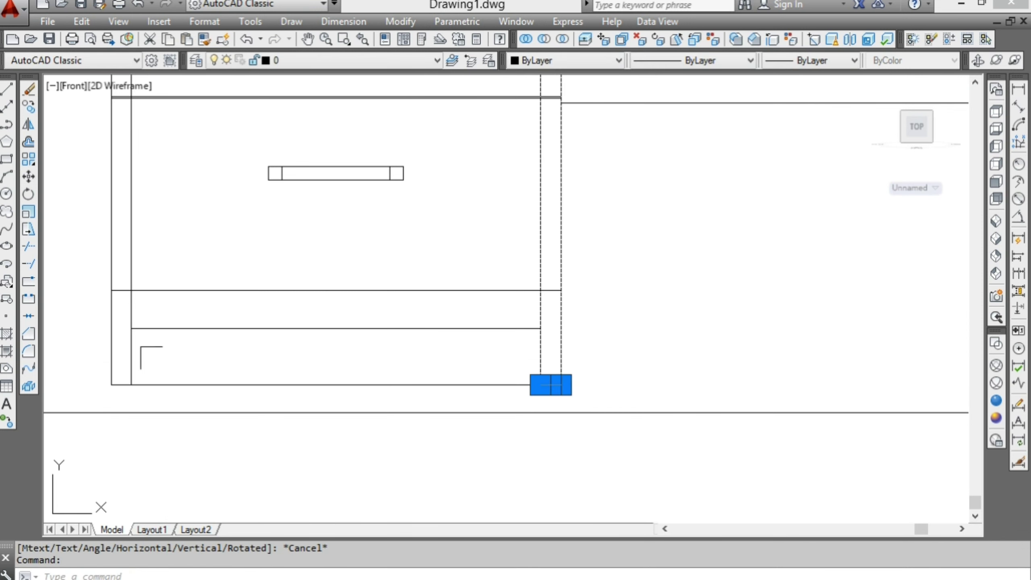
click(203, 381)
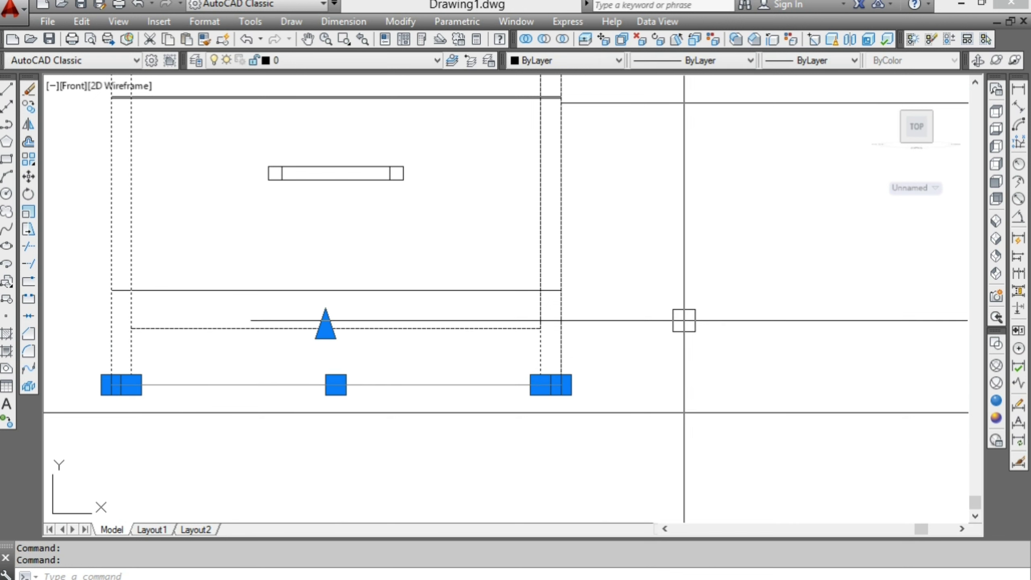
text(m)
key(Return)
click(692, 294)
text(5)
key(Return)
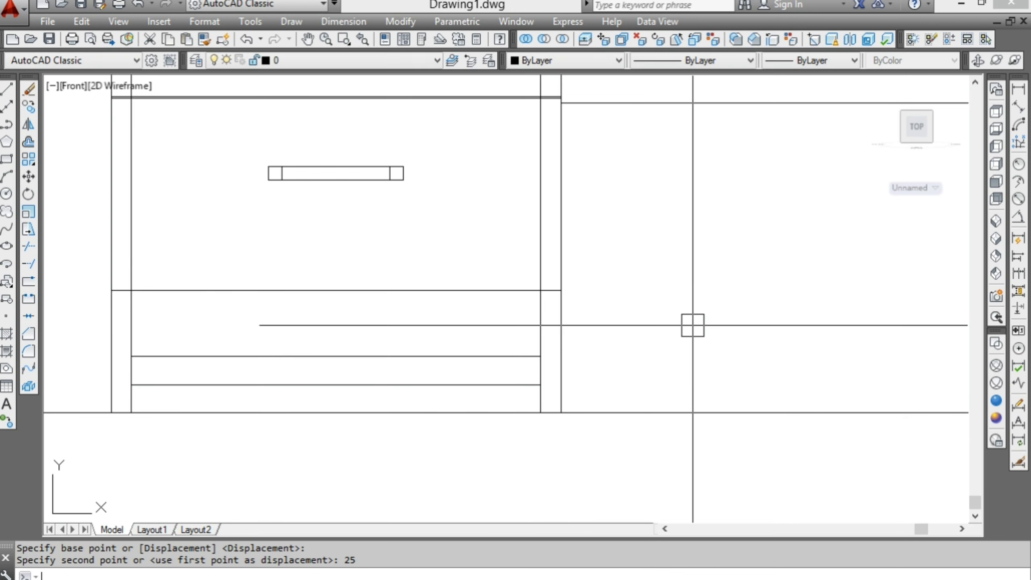
key(Escape)
- Copy the cabinet's left side piece 25 units higher
middle_drag(402, 414, 442, 476)
scroll(438, 506, down, 4)
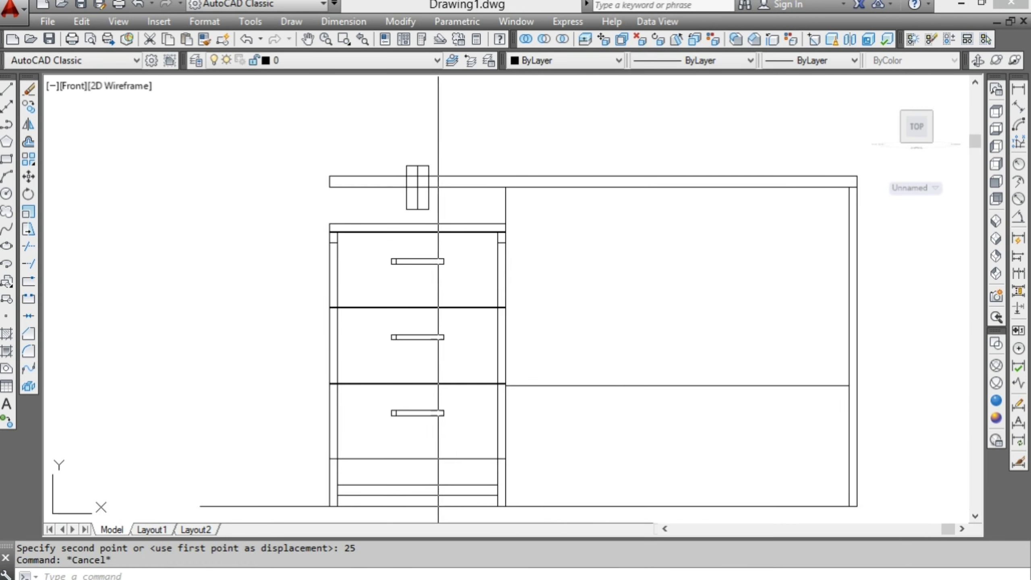
scroll(360, 255, up, 6)
scroll(322, 235, up, 2)
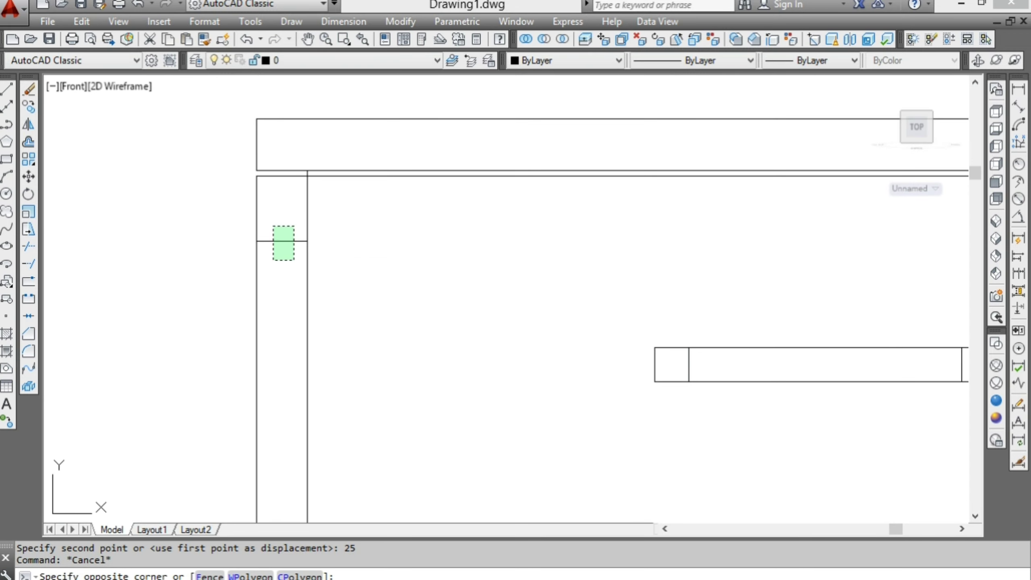
click(273, 226)
text(o)
key(Return)
click(368, 260)
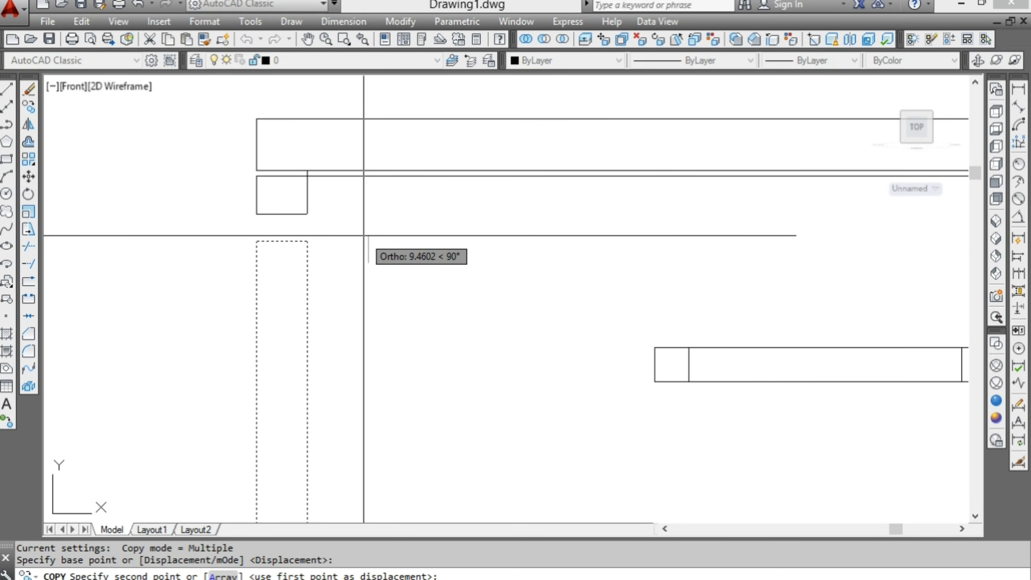
text(5)
key(Return)
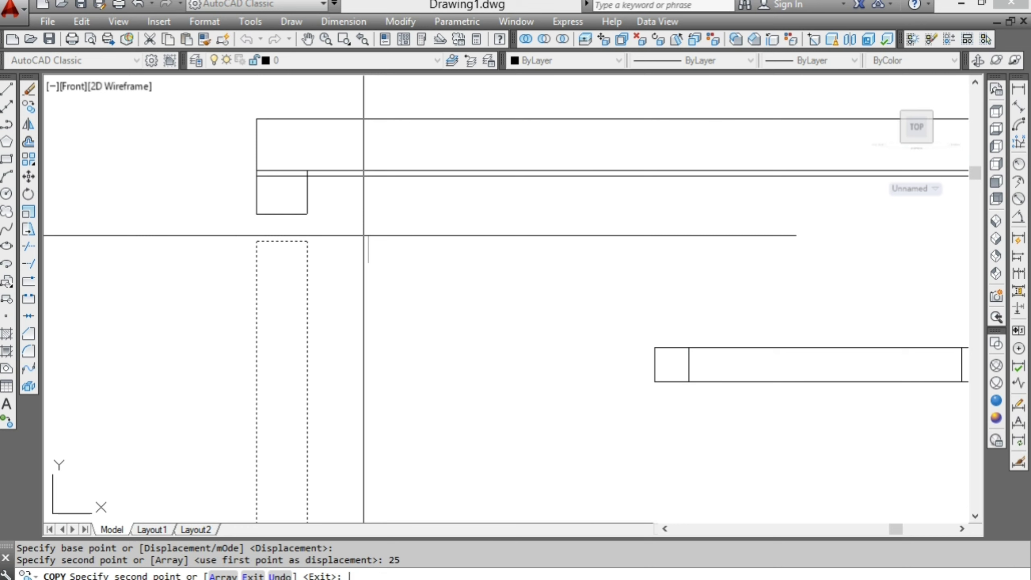
key(Escape)
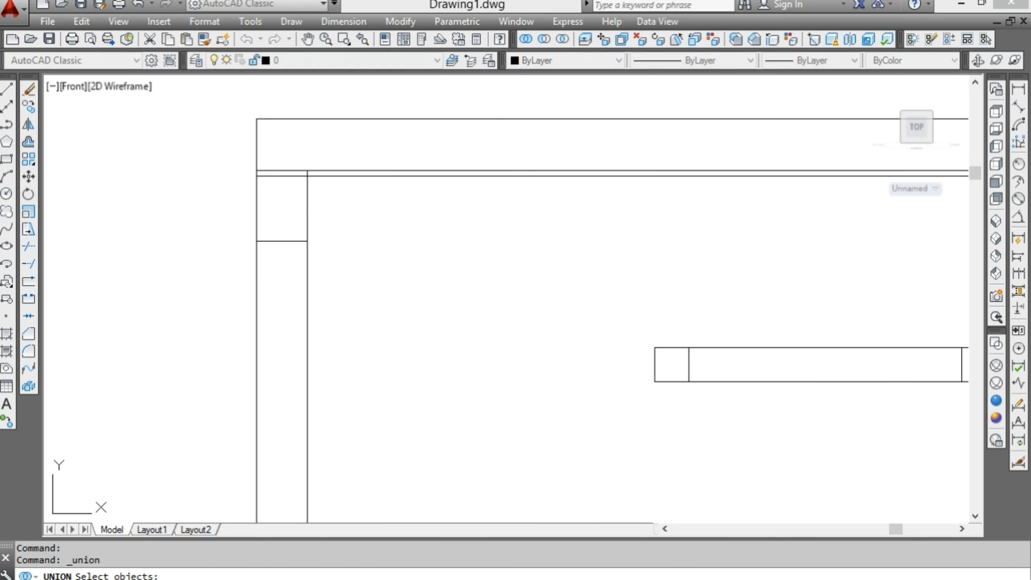
- Try to UNION the copied side piece with the cabinet side solids
key(Return)
scroll(253, 270, down, 2)
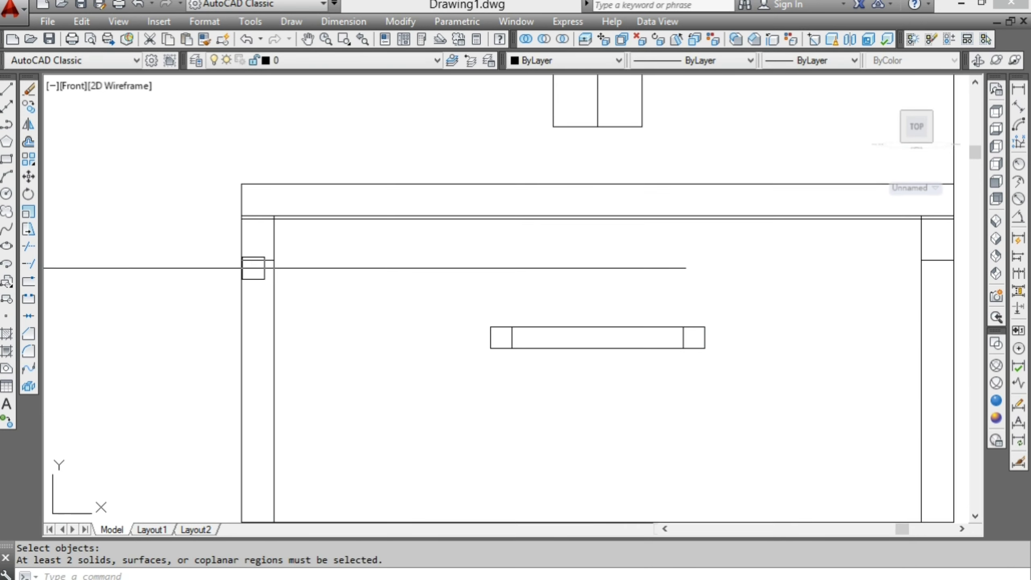
scroll(264, 246, up, 2)
key(Escape)
click(265, 247)
scroll(274, 237, down, 2)
scroll(274, 237, down, 3)
key(Escape)
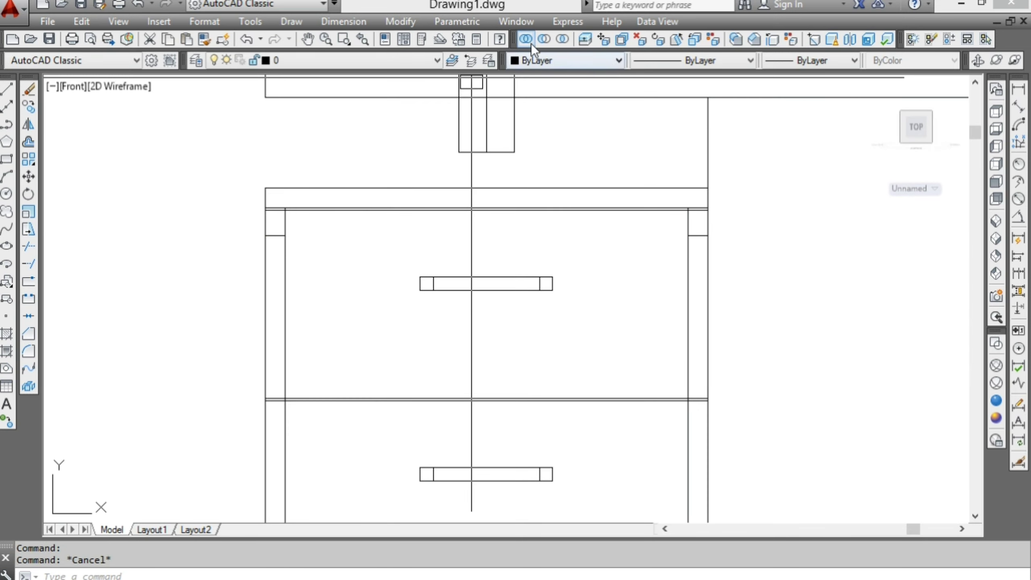
click(526, 38)
scroll(253, 243, up, 5)
click(223, 337)
key(Return)
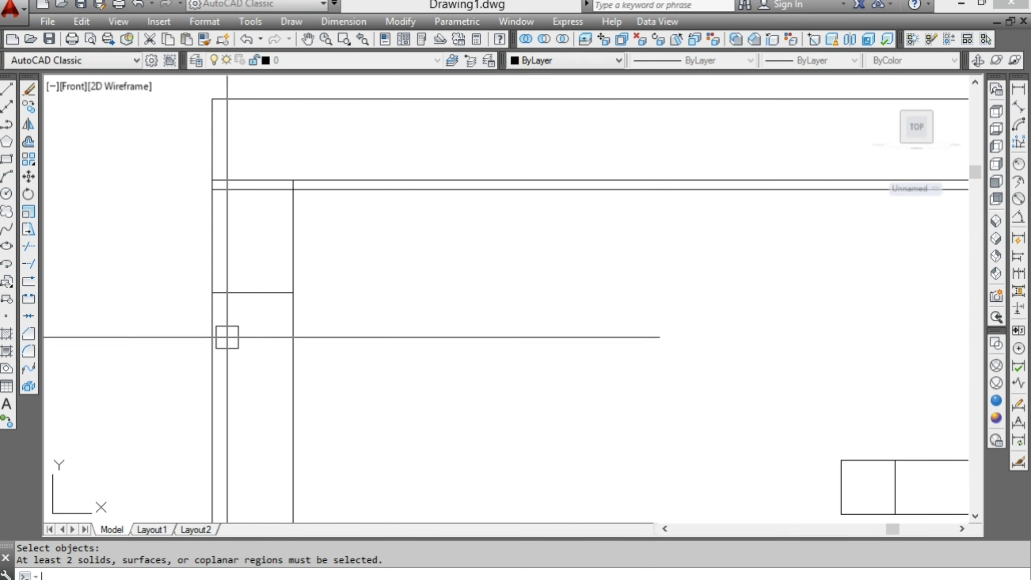
click(254, 290)
key(Escape)
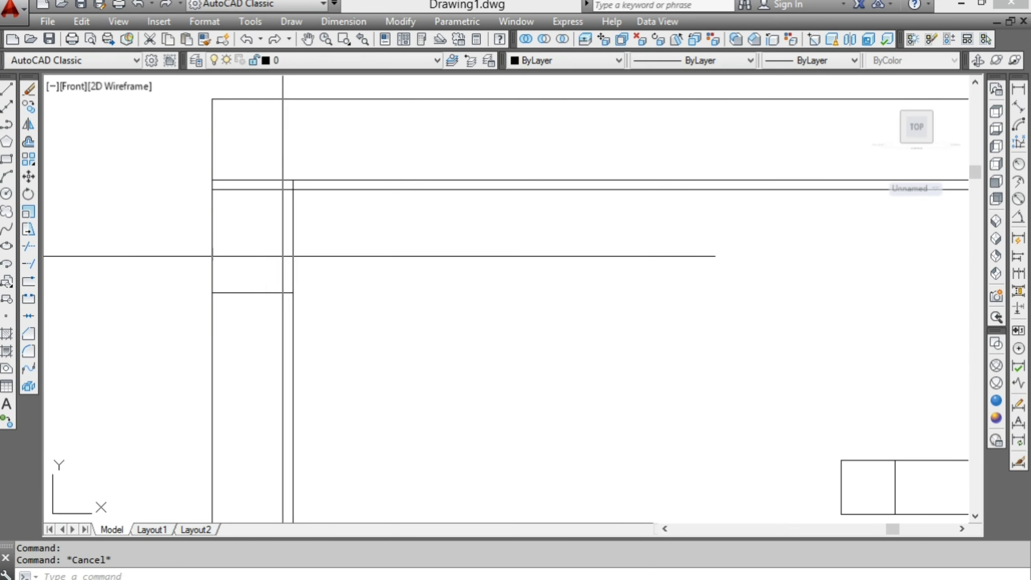
- Erase the extra duplicate side piece and switch to SW Isometric view
scroll(295, 196, up, 2)
scroll(334, 157, down, 2)
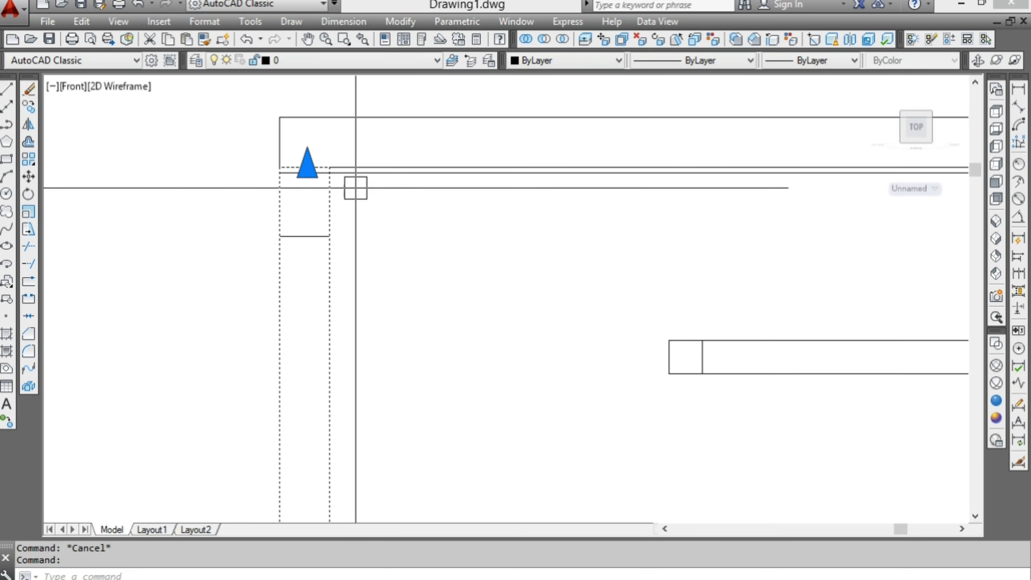
scroll(355, 184, down, 2)
scroll(383, 347, up, 5)
text(e)
key(Return)
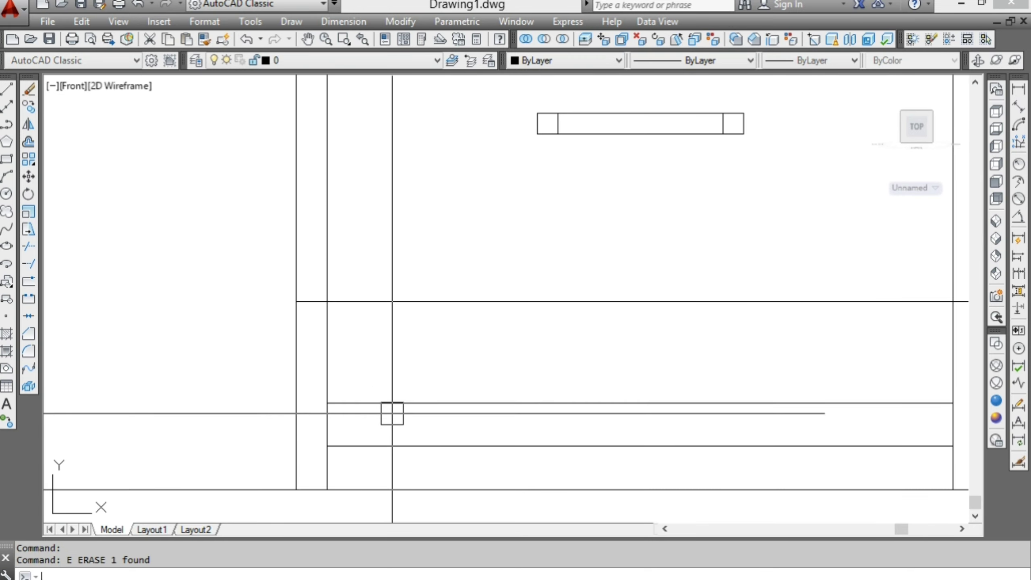
scroll(382, 427, down, 5)
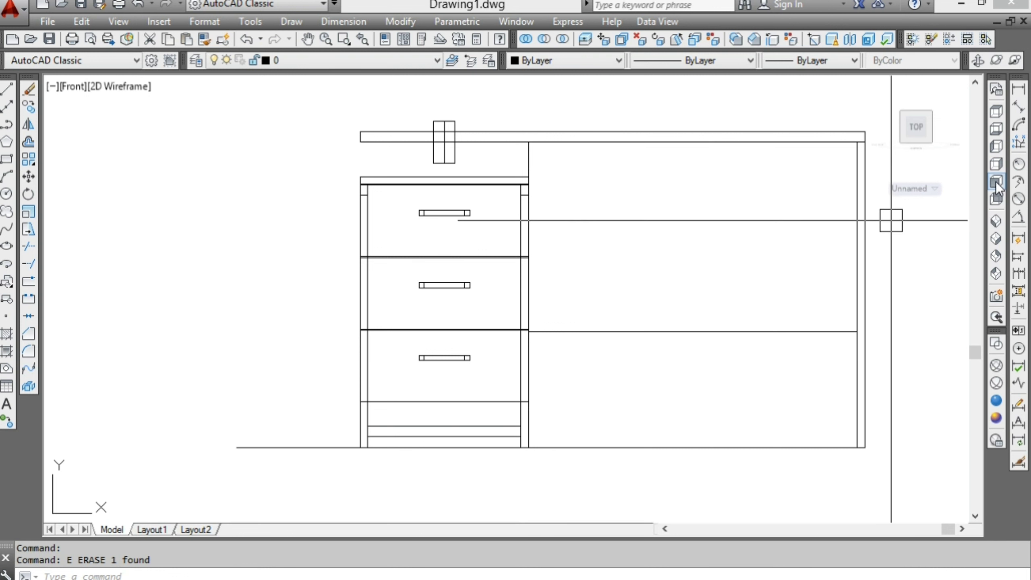
click(996, 222)
scroll(656, 253, up, 3)
- Copy the side piece at the cabinet's top-left corner 25 units
scroll(467, 275, up, 2)
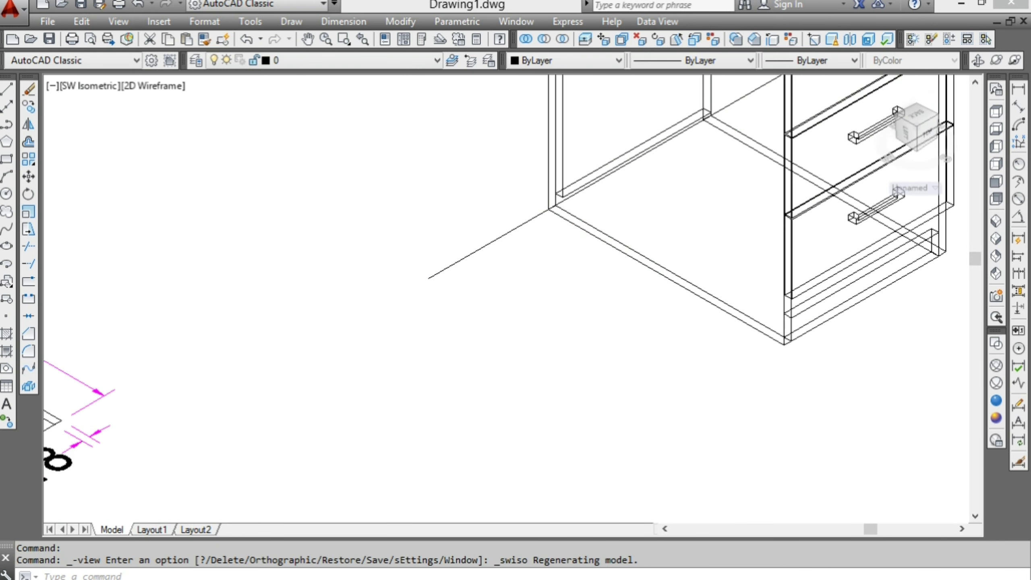
scroll(466, 275, up, 2)
key(Escape)
scroll(580, 263, down, 3)
scroll(690, 369, up, 1)
scroll(636, 382, up, 3)
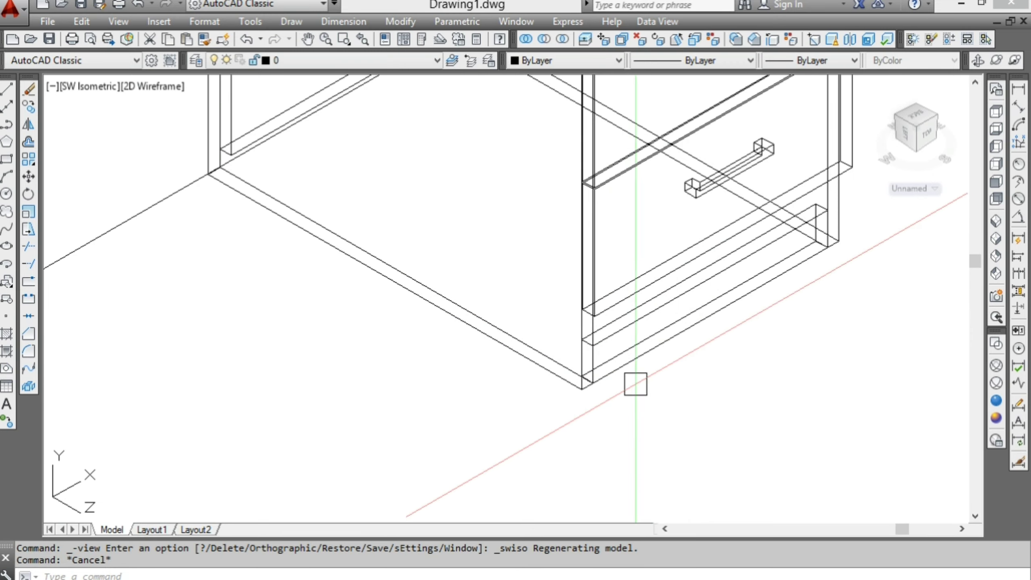
scroll(605, 353, down, 3)
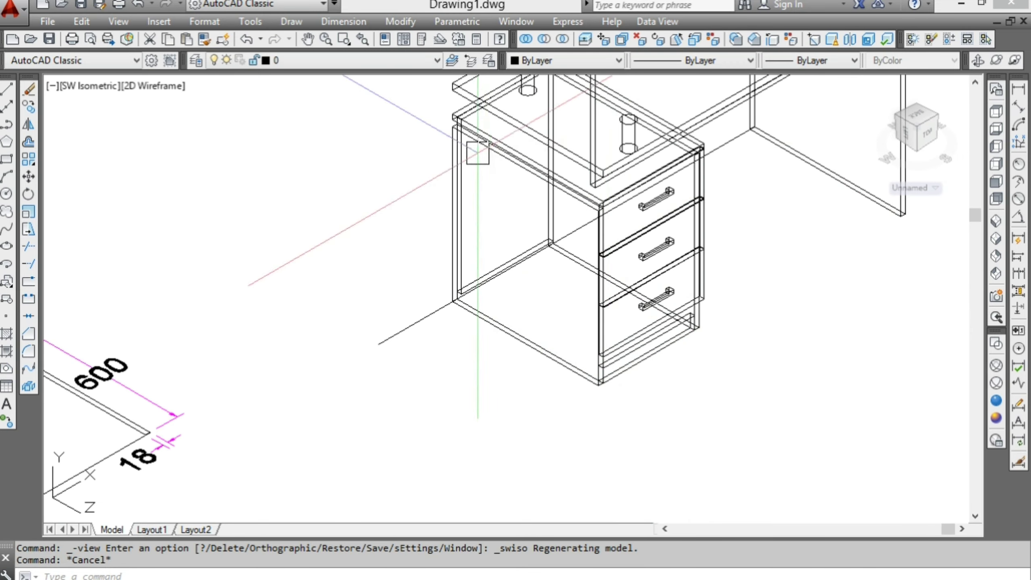
scroll(459, 132, up, 3)
scroll(459, 132, up, 2)
click(452, 133)
text(c)
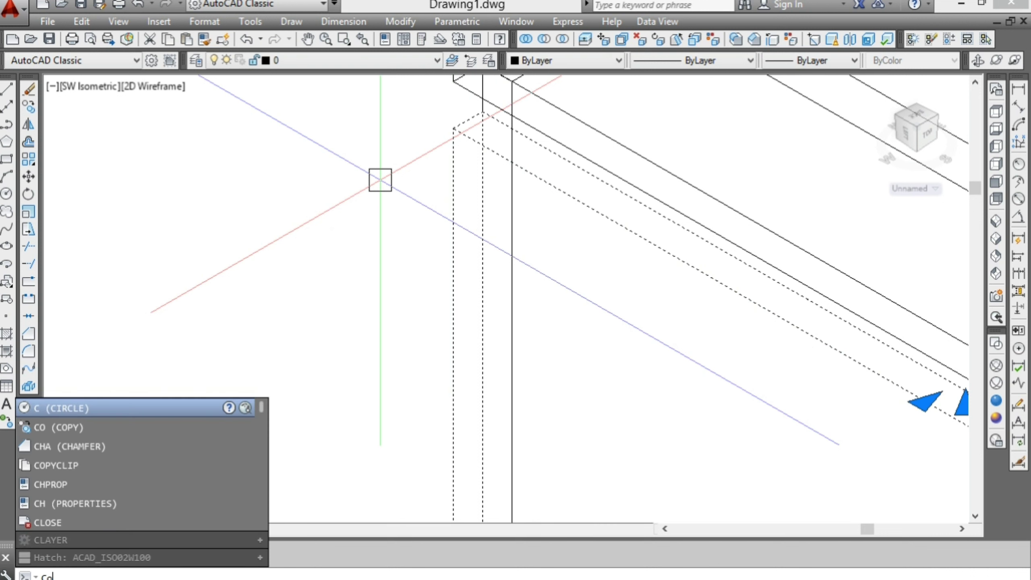
key(Return)
click(347, 205)
text(25)
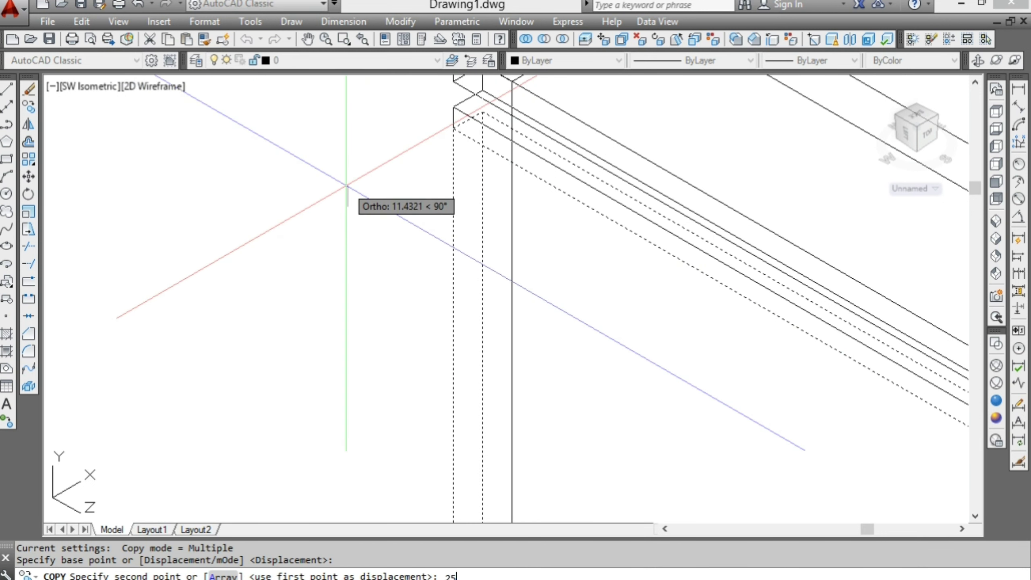
key(Return)
key(Escape)
- Attempt a UNION of the two overlapping pieces, then back out
scroll(491, 246, up, 2)
scroll(491, 245, up, 2)
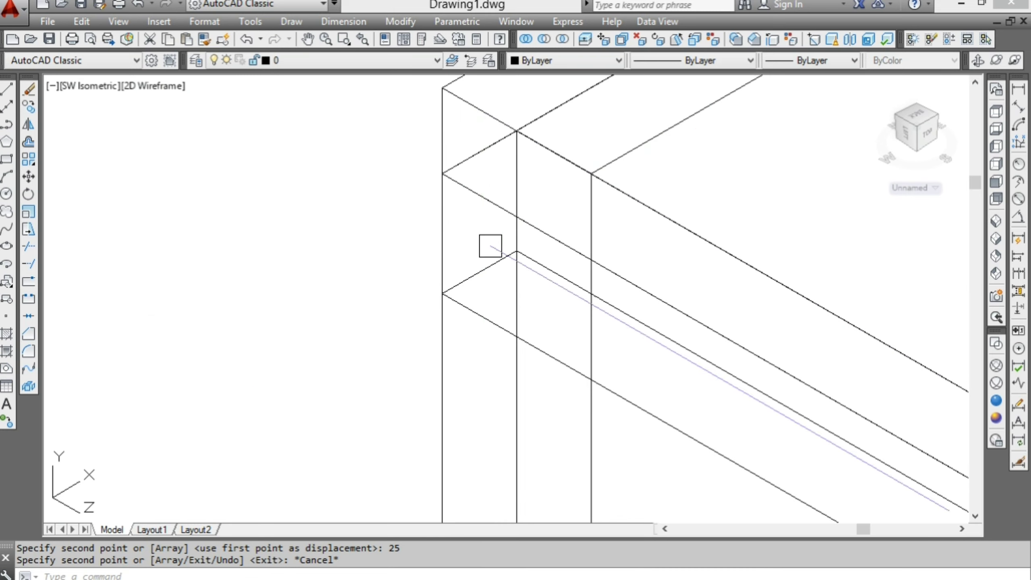
click(527, 39)
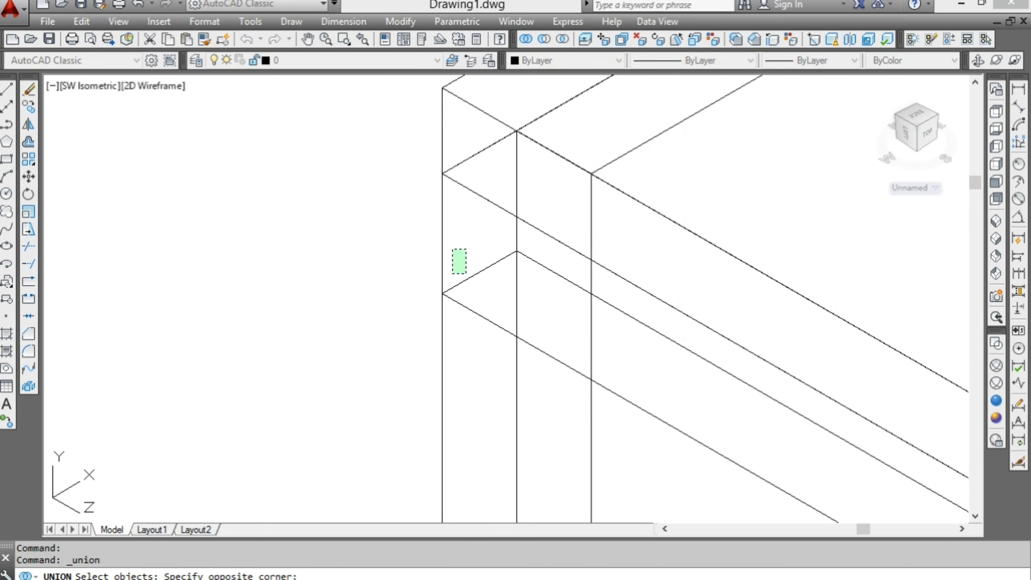
click(417, 345)
scroll(416, 338, down, 3)
scroll(325, 184, down, 2)
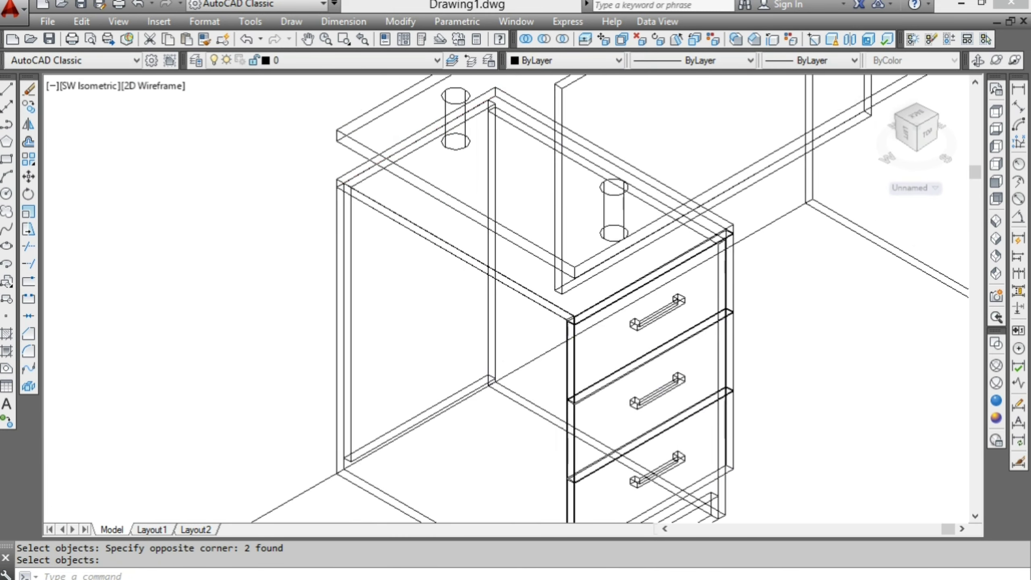
scroll(690, 142, down, 1)
scroll(569, 224, up, 3)
key(Escape)
scroll(570, 213, up, 2)
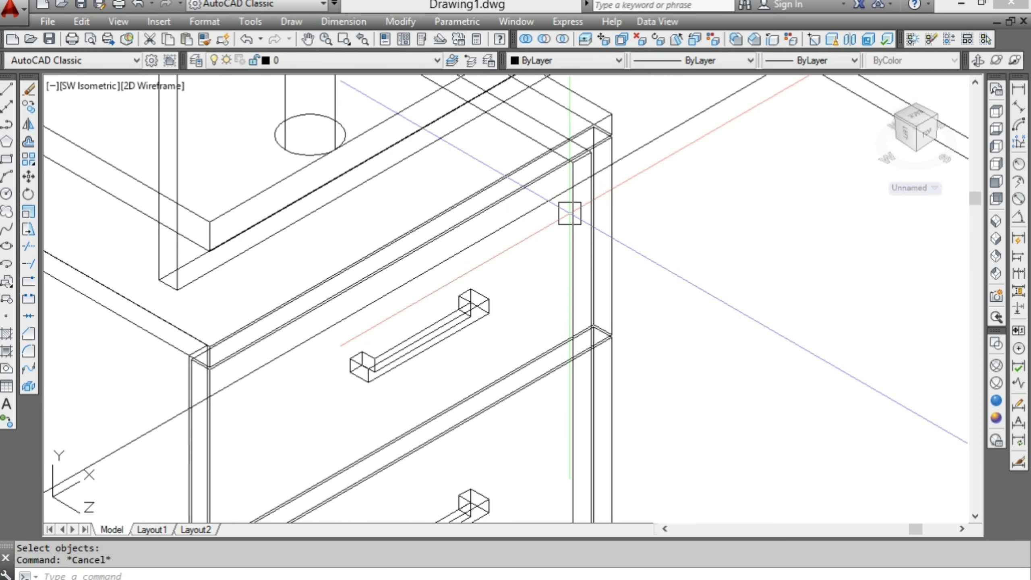
text(e)
key(BackSpace)
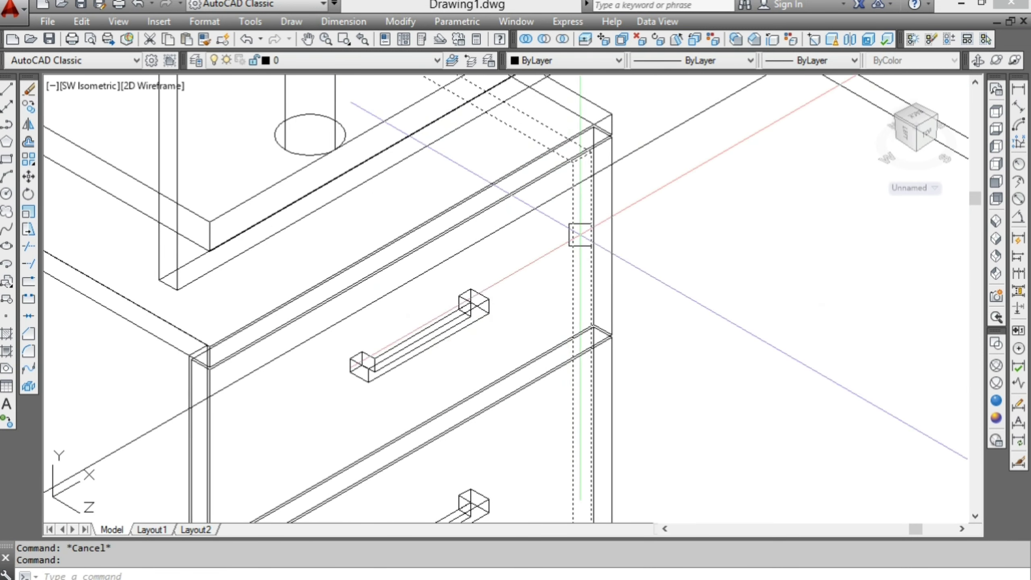
- Copy the drawer panel 25 units with CO
click(581, 233)
text(co)
key(Return)
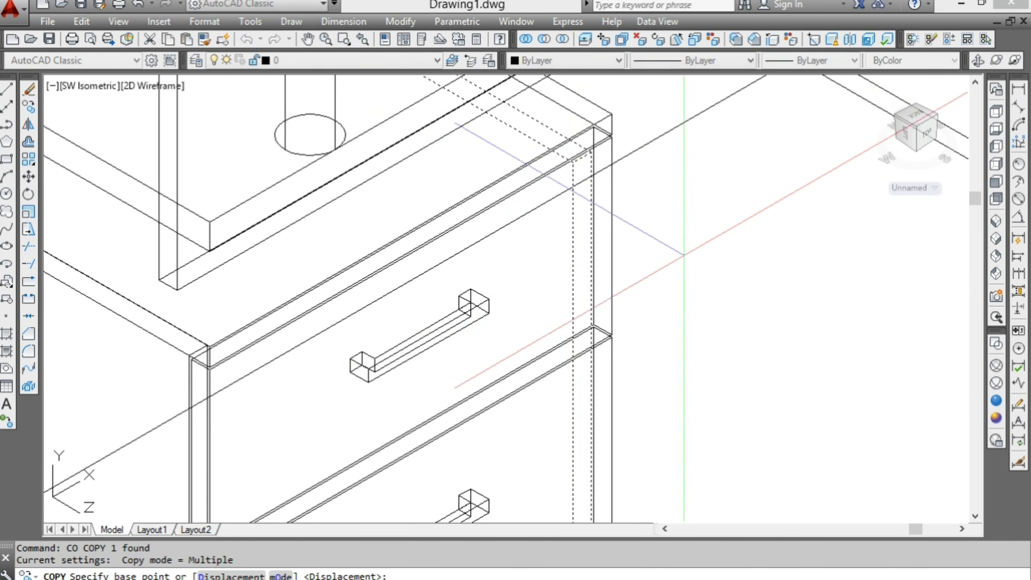
click(684, 257)
key(Return)
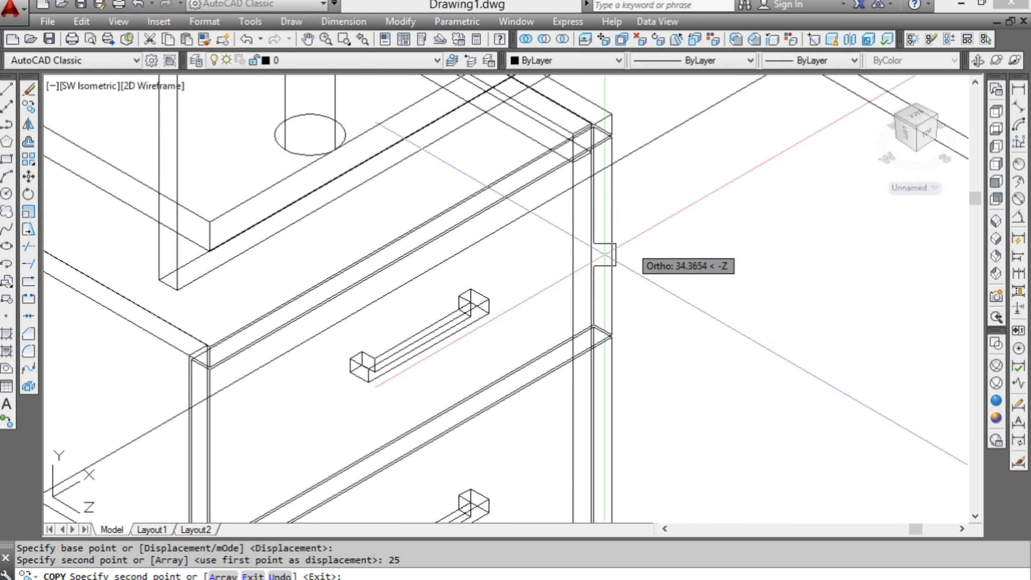
key(Escape)
- Union the copied drawer panel with its neighbouring solid and show the Front view
scroll(540, 77, up, 2)
click(526, 39)
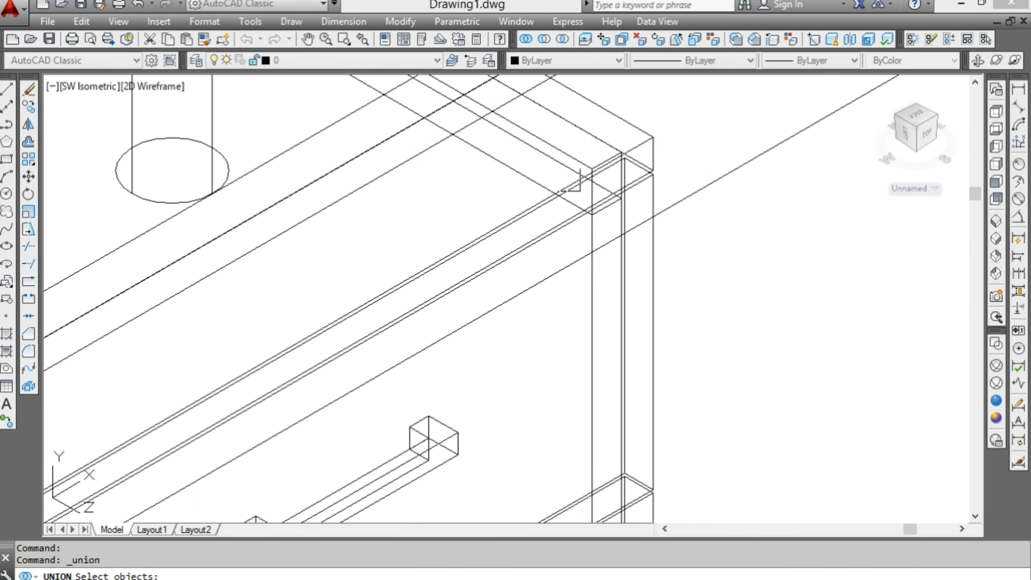
scroll(547, 177, up, 2)
click(505, 189)
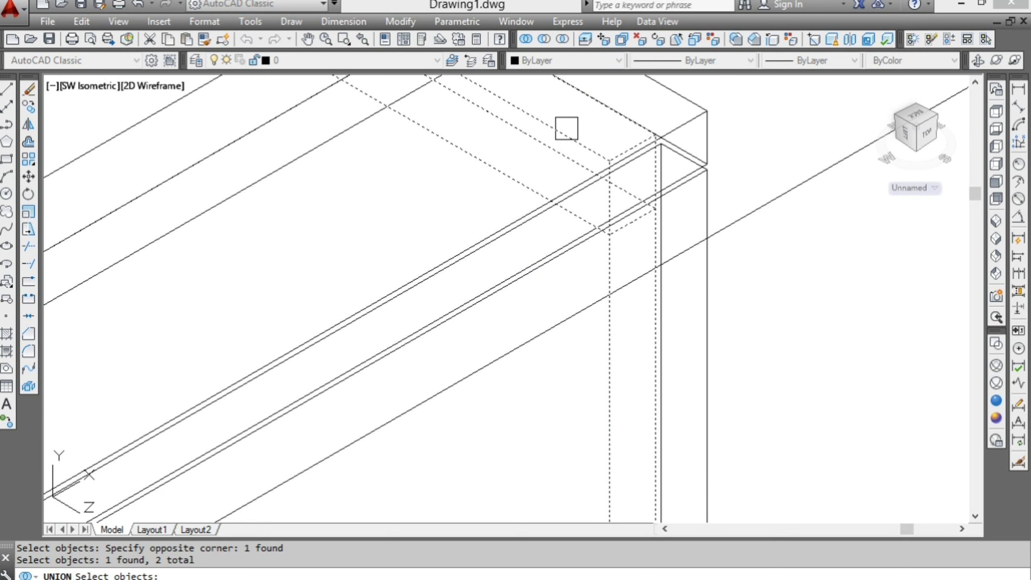
key(Return)
scroll(565, 138, down, 3)
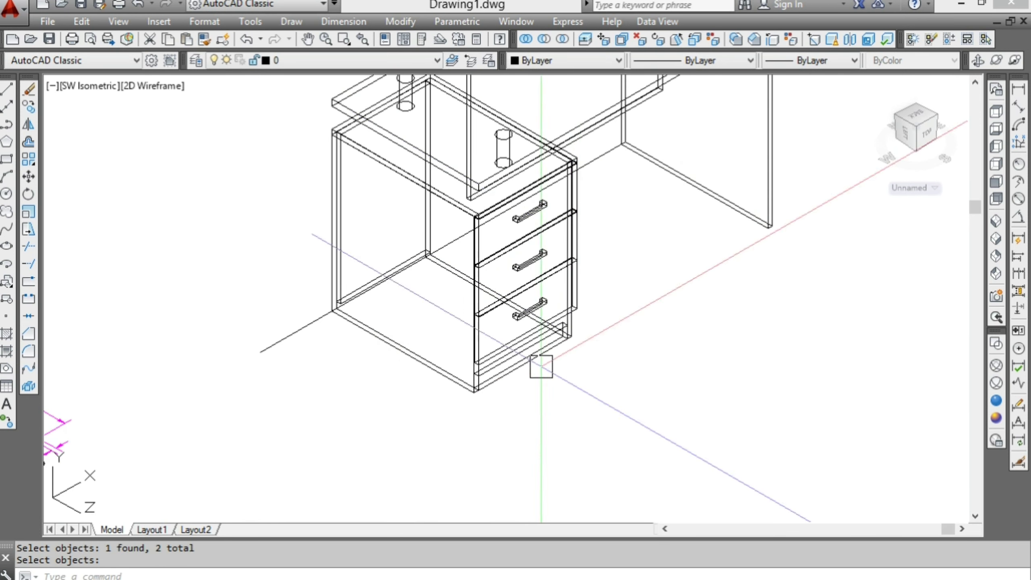
scroll(541, 367, up, 3)
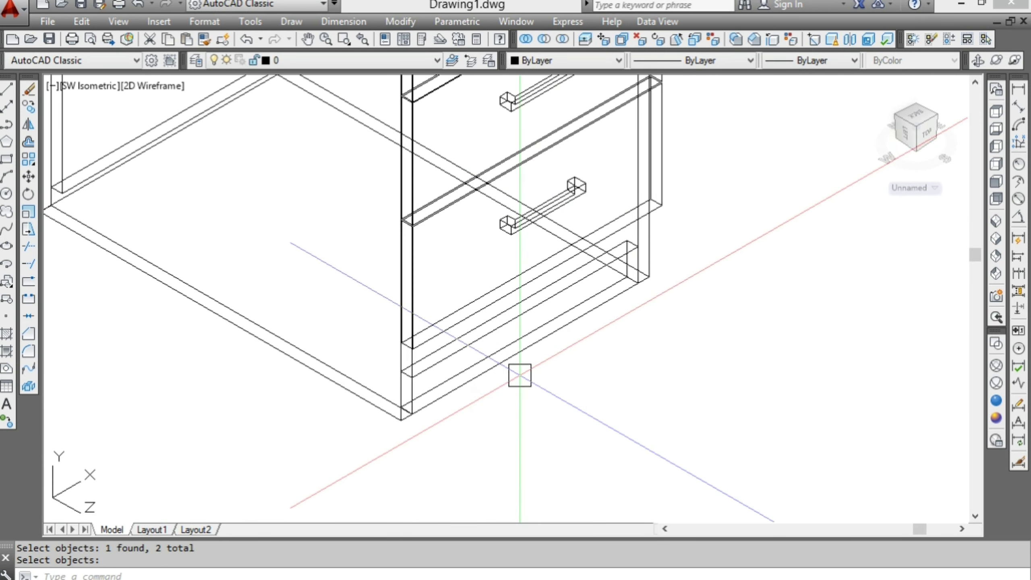
click(997, 183)
scroll(813, 364, up, 3)
- Copy the line along the bottom drawer 25 units down
middle_drag(811, 362, 619, 358)
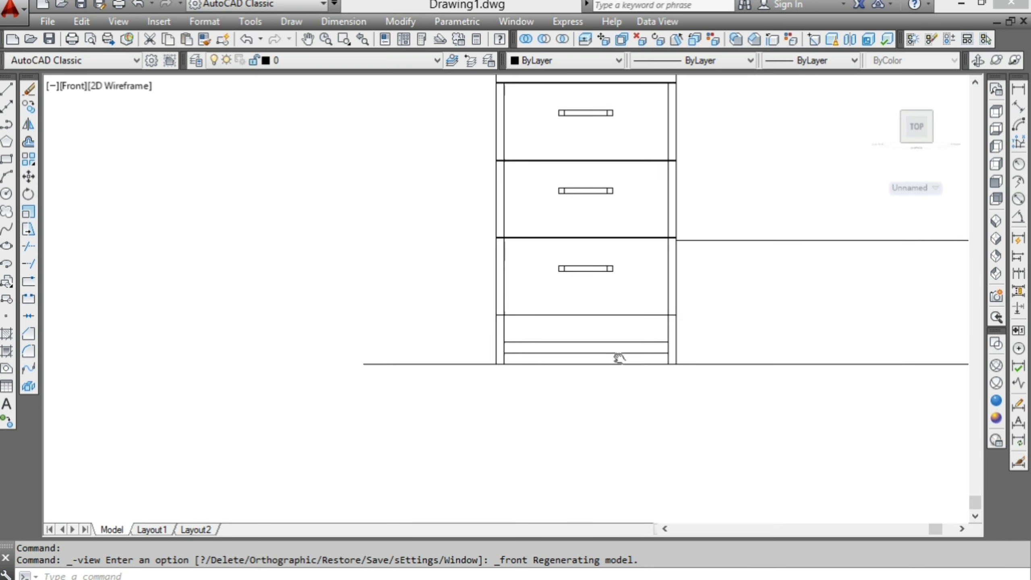
scroll(609, 338, up, 2)
key(Escape)
key(Escape)
scroll(609, 365, up, 2)
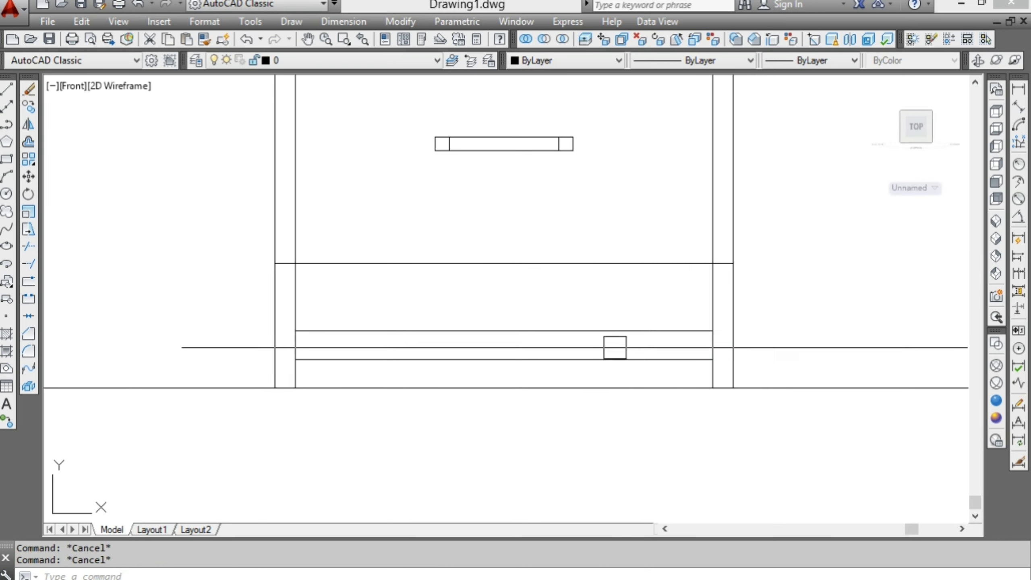
click(620, 350)
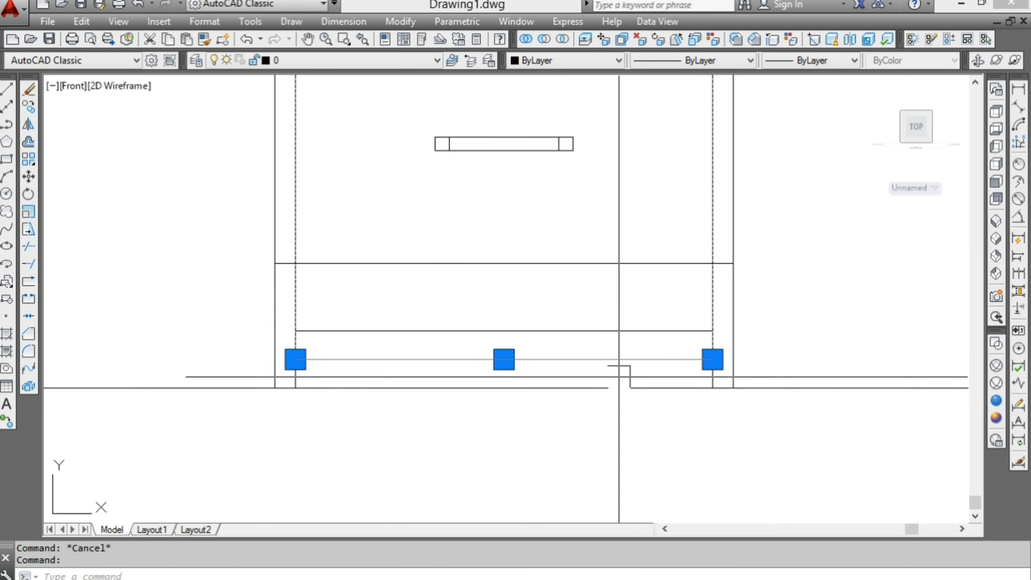
text(co)
key(Return)
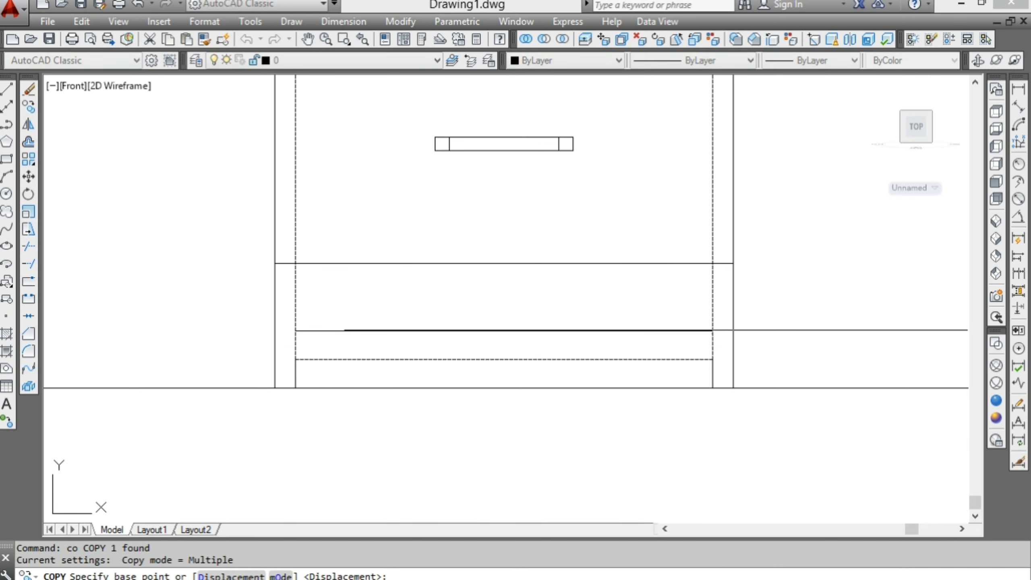
click(772, 325)
key(Return)
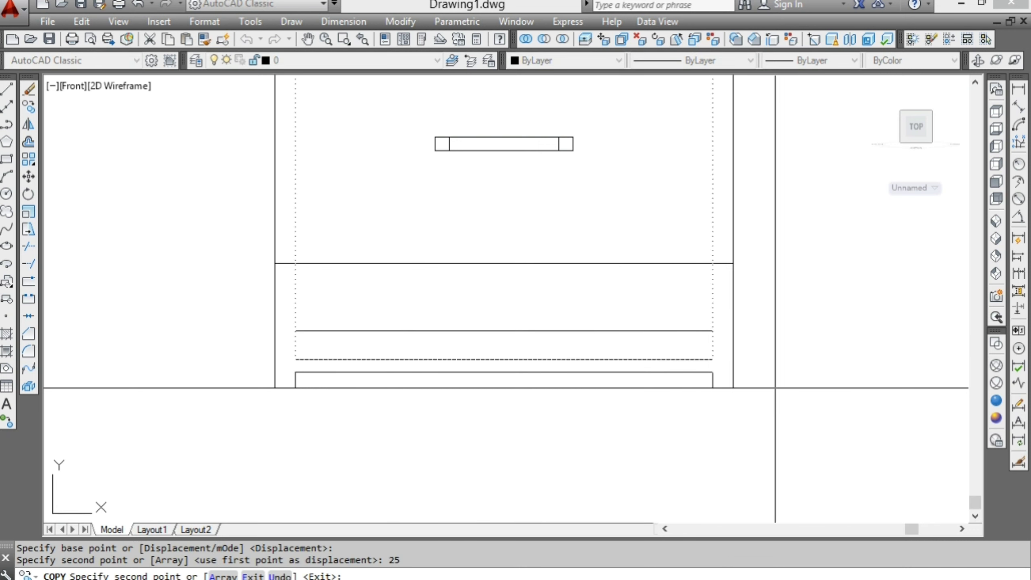
key(Escape)
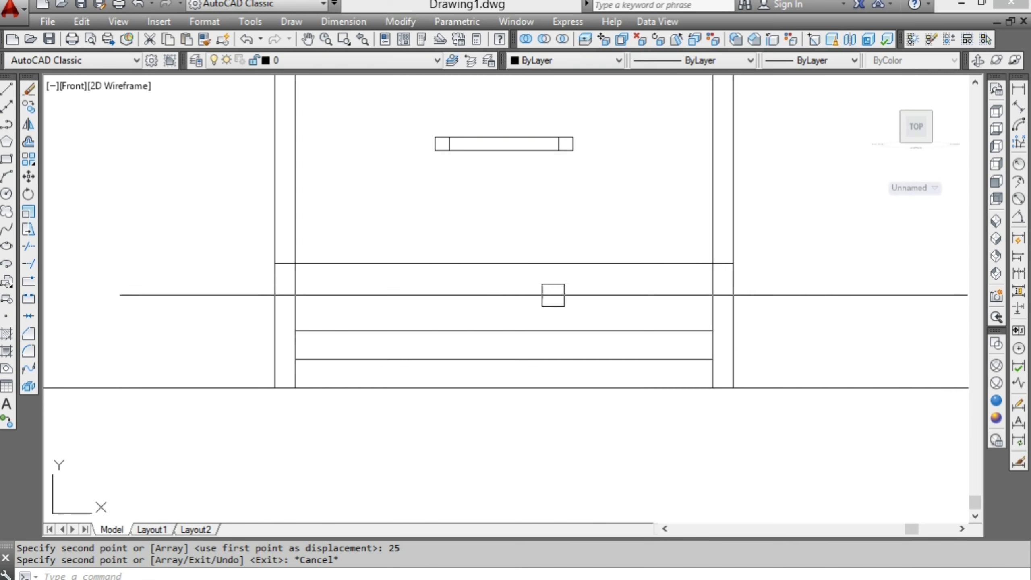
- Abandon the union attempt and erase the stray extra line
click(526, 39)
click(513, 363)
key(Escape)
click(161, 387)
text(e)
key(Return)
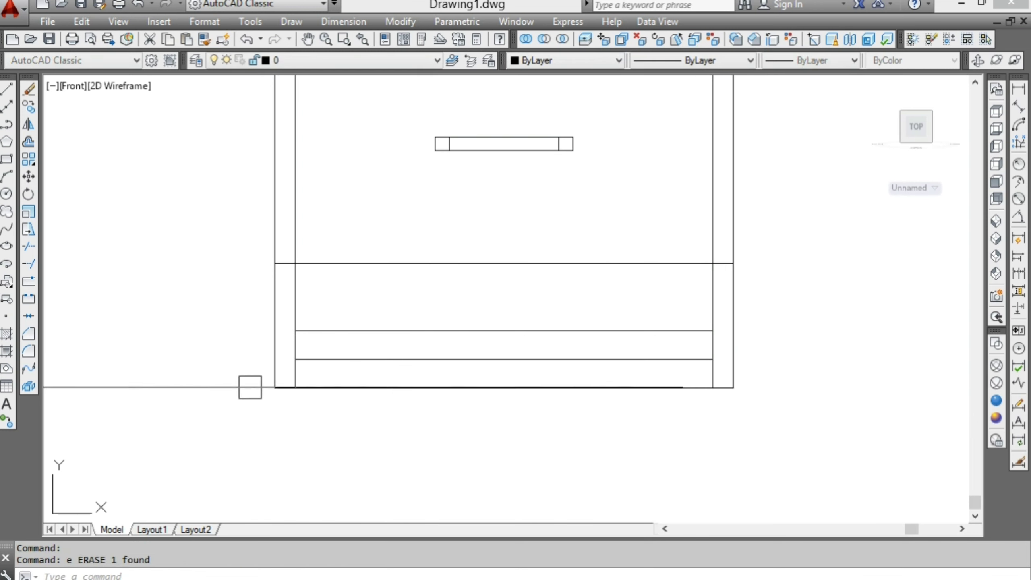
key(Escape)
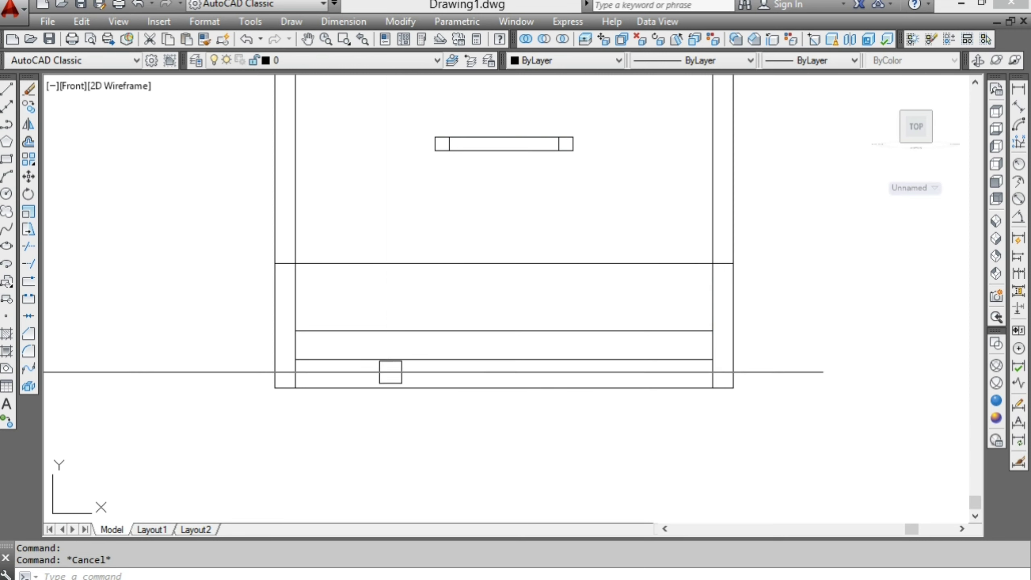
- Orbit to inspect the cabinet base, finish the union, and return to Front view
scroll(386, 390, down, 2)
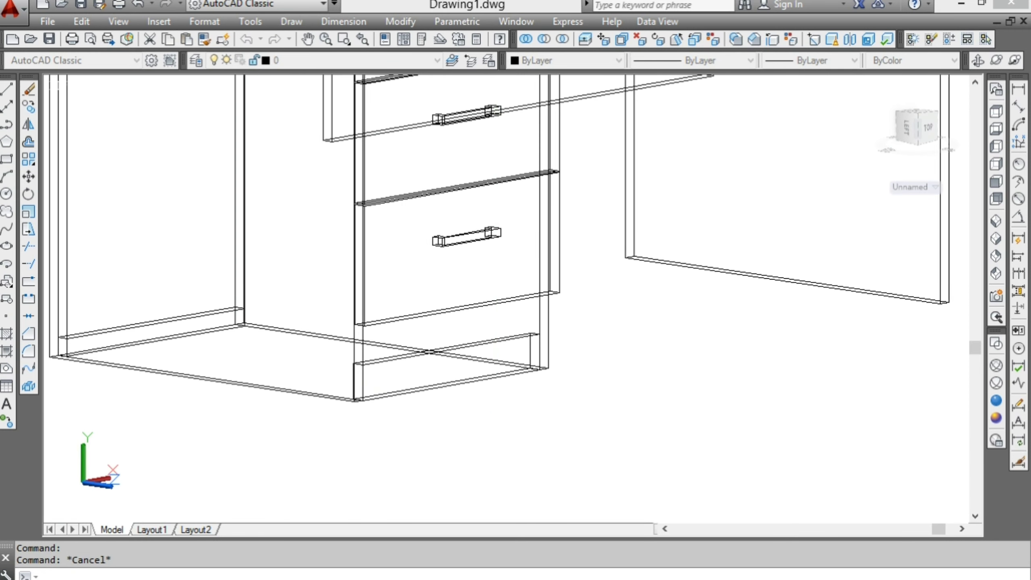
mouse_move(470, 417)
shift+middle_down()
mouse_move(451, 415)
mouse_move(522, 410)
mouse_move(373, 108)
shift+middle_up()
scroll(452, 415, up, 3)
scroll(321, 387, up, 5)
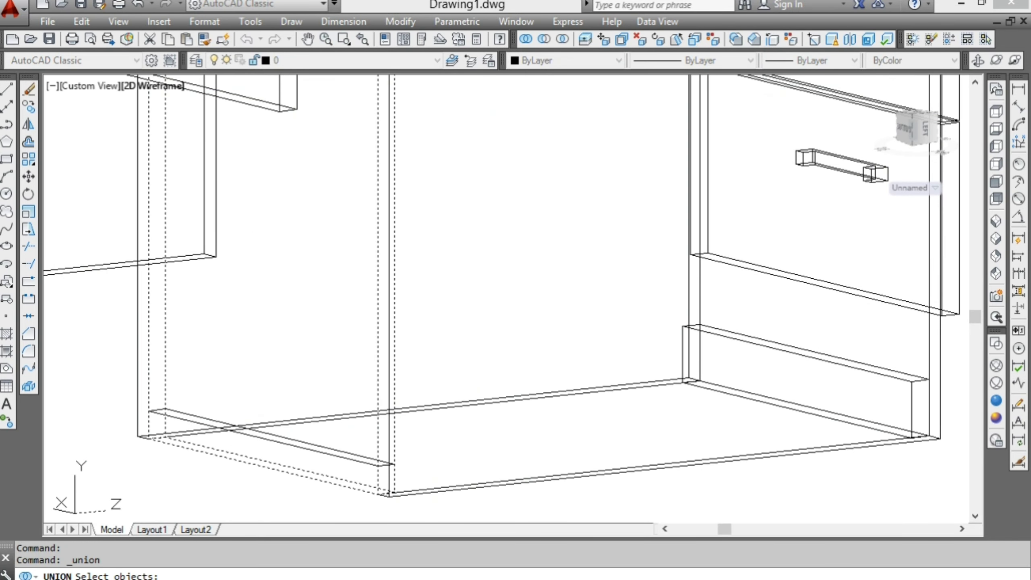
key(Return)
scroll(368, 476, down, 2)
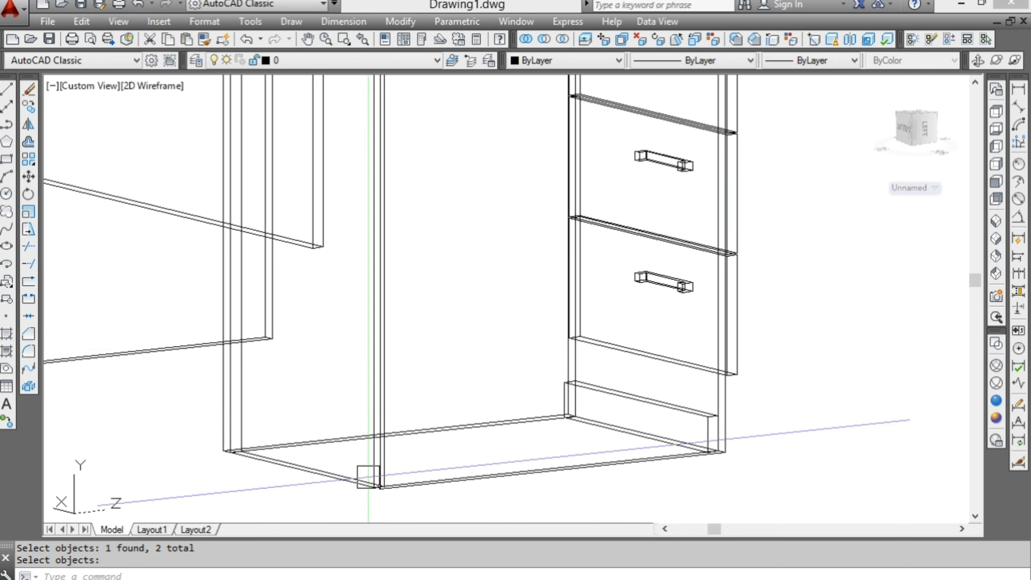
mouse_move(435, 417)
shift+middle_down()
mouse_move(329, 419)
mouse_move(443, 378)
shift+middle_up()
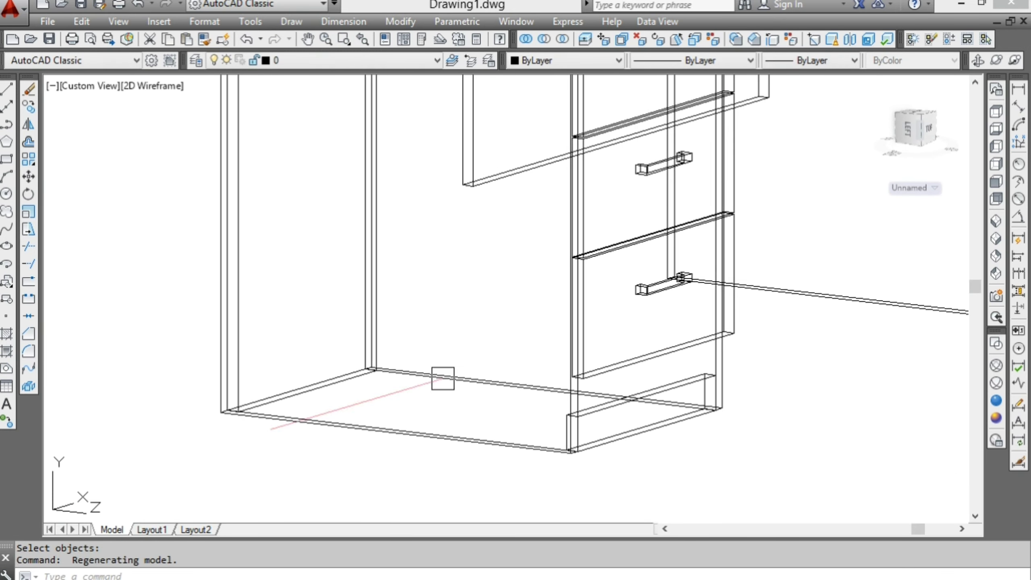
click(998, 188)
scroll(833, 321, up, 3)
text(d)
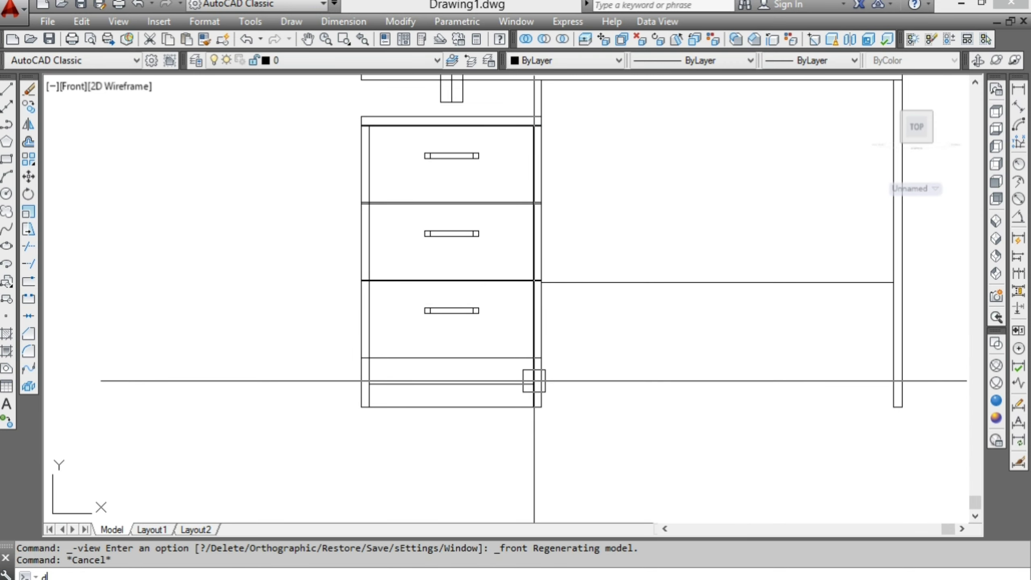
- Measure the bottom drawer's height with a linear dimension
text(li)
key(Return)
scroll(528, 378, up, 4)
click(505, 347)
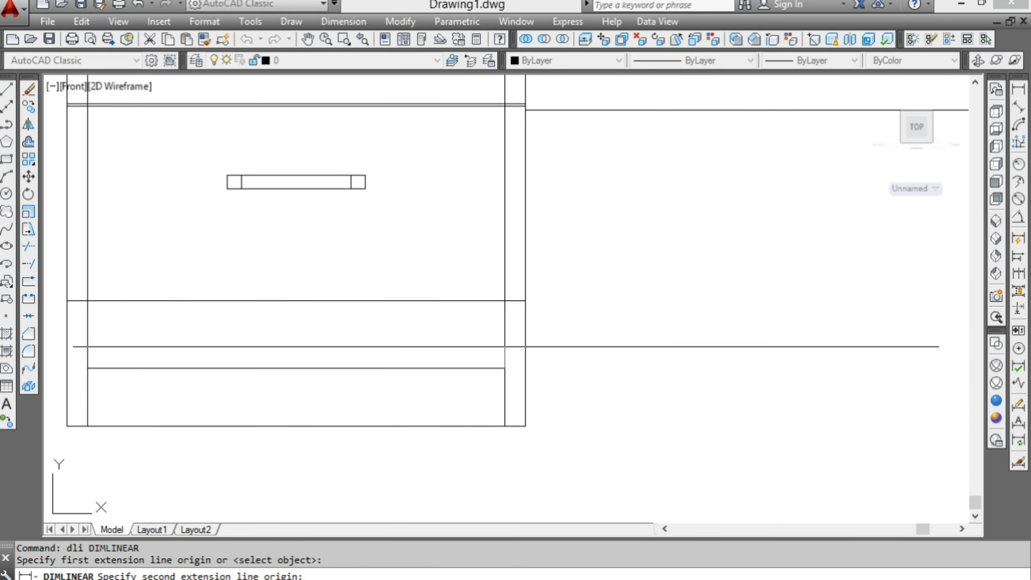
click(515, 301)
scroll(586, 322, down, 3)
key(Escape)
- Copy the bottom drawer 50 units lower and union the two solids
click(528, 311)
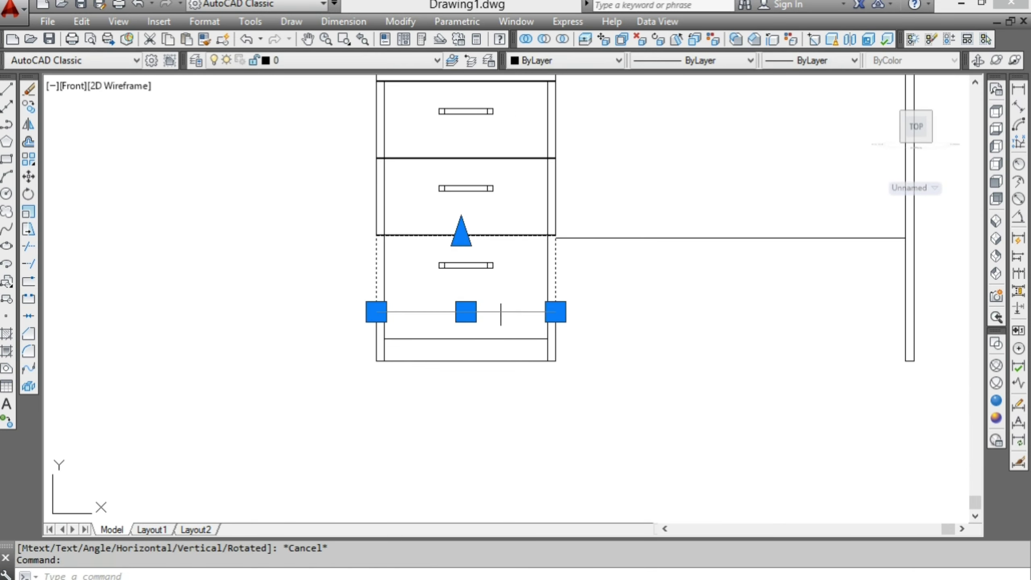
text(co)
key(Return)
click(650, 330)
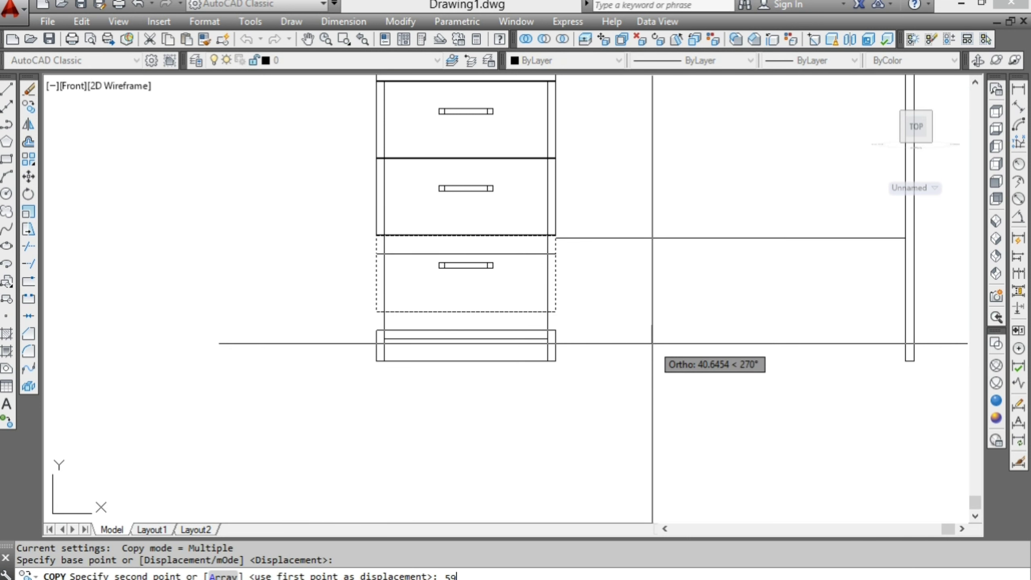
key(Escape)
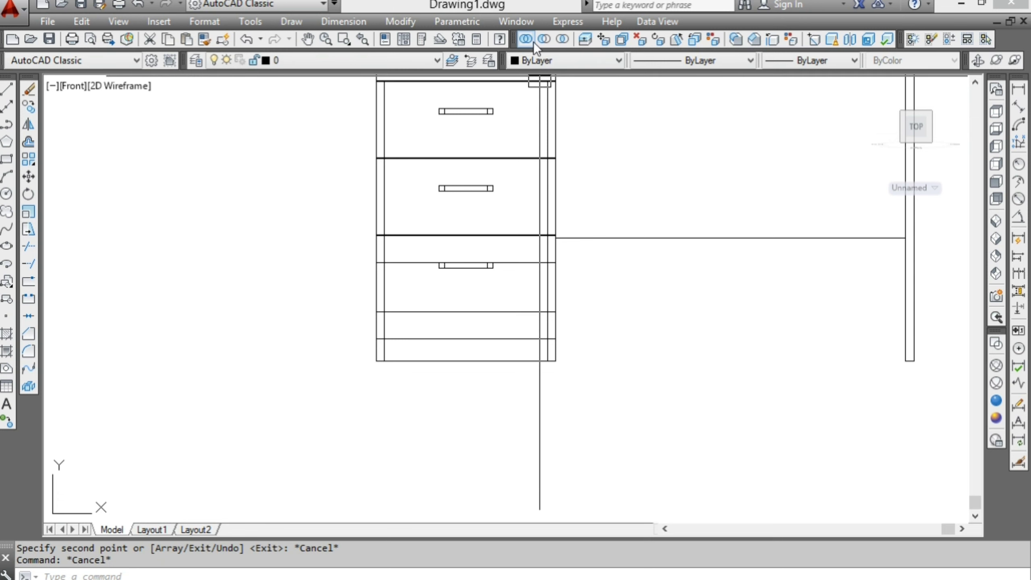
click(527, 39)
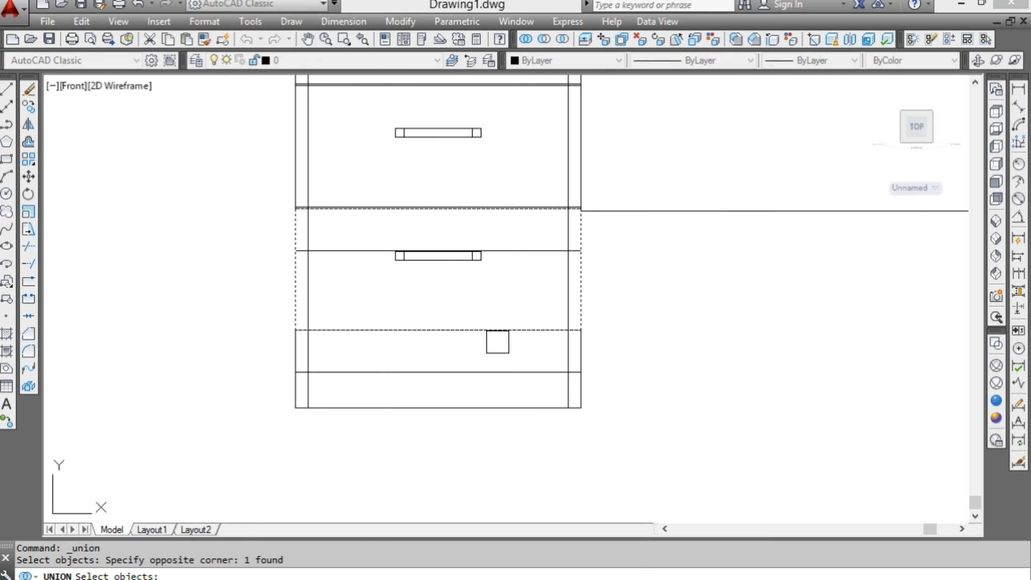
key(Return)
key(Escape)
click(526, 39)
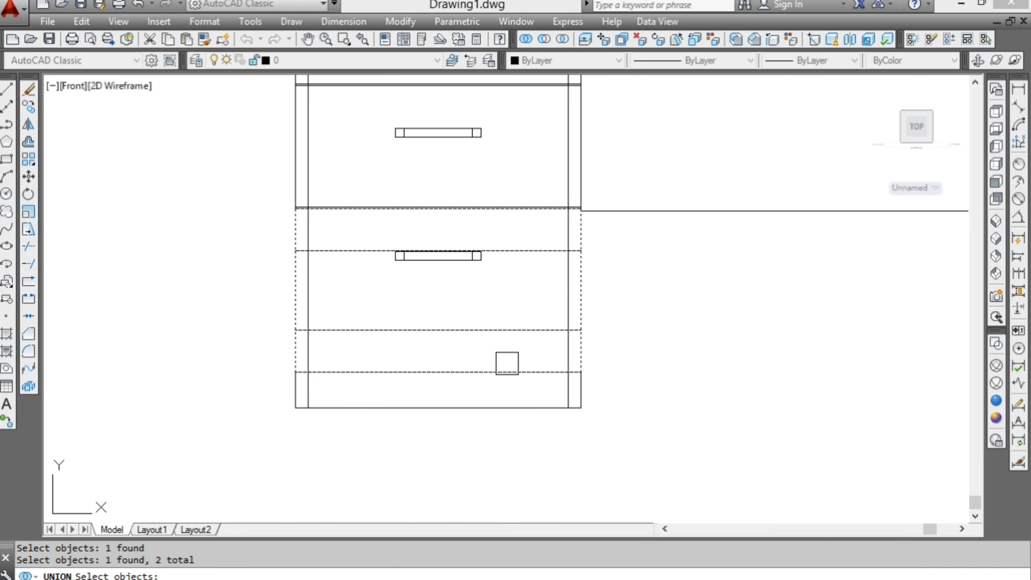
key(Return)
- Pan the whole cabinet into view and begin drawing a circle
scroll(463, 350, down, 2)
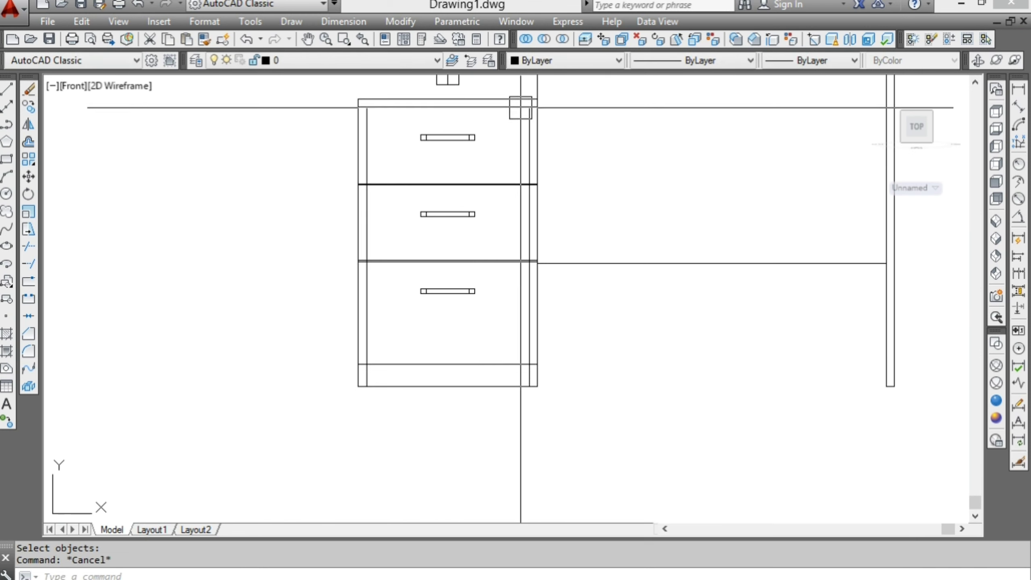
middle_drag(523, 106, 524, 228)
text(c)
key(Return)
scroll(524, 231, up, 1)
- Draw a radius-12 circle on the top drawer front near its upper right corner
scroll(528, 235, up, 2)
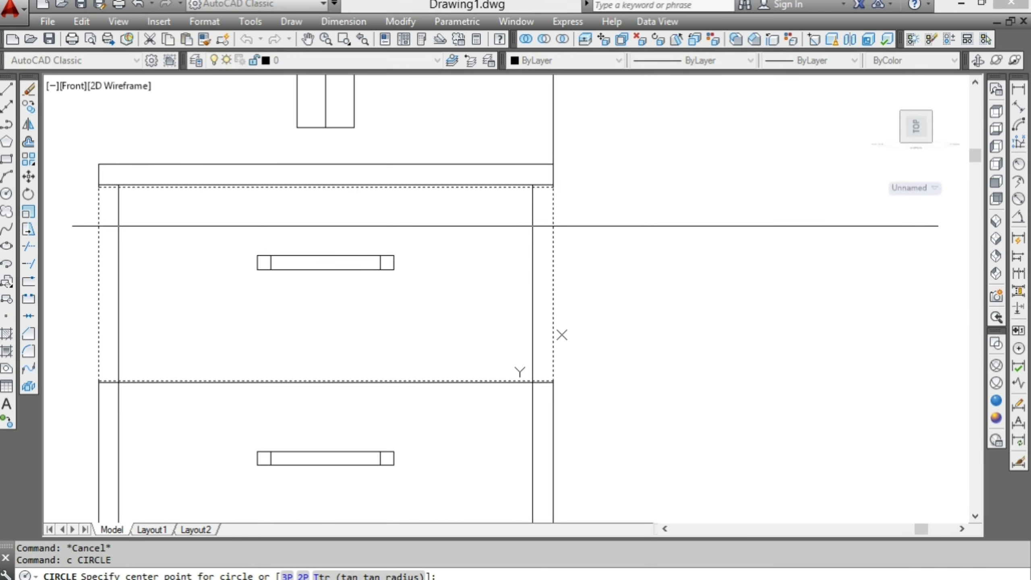
click(502, 226)
text(12)
key(Return)
key(Escape)
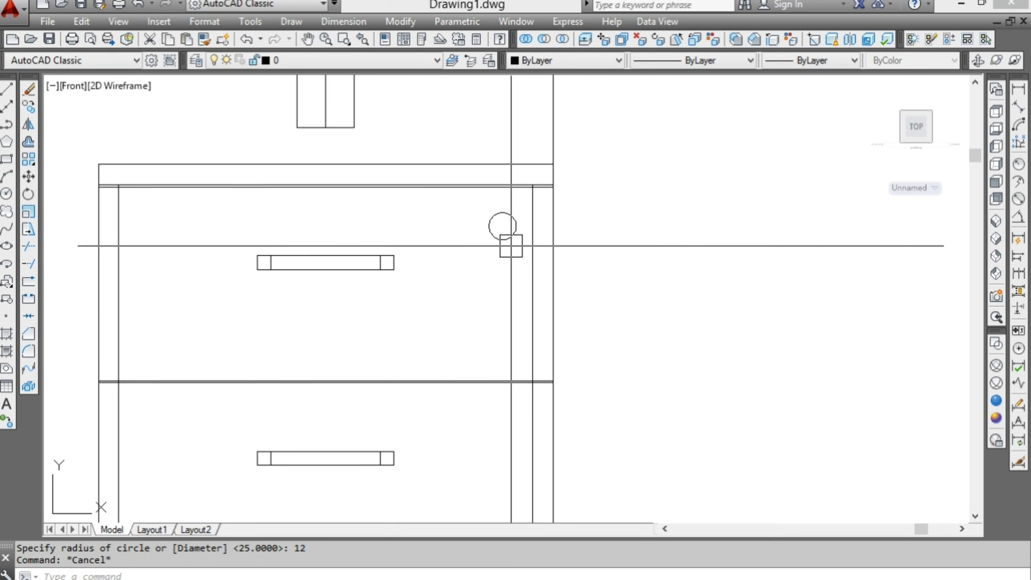
- Move the new circle into position near the top drawer's corner
scroll(511, 244, up, 2)
click(506, 235)
text(m)
key(Return)
click(667, 279)
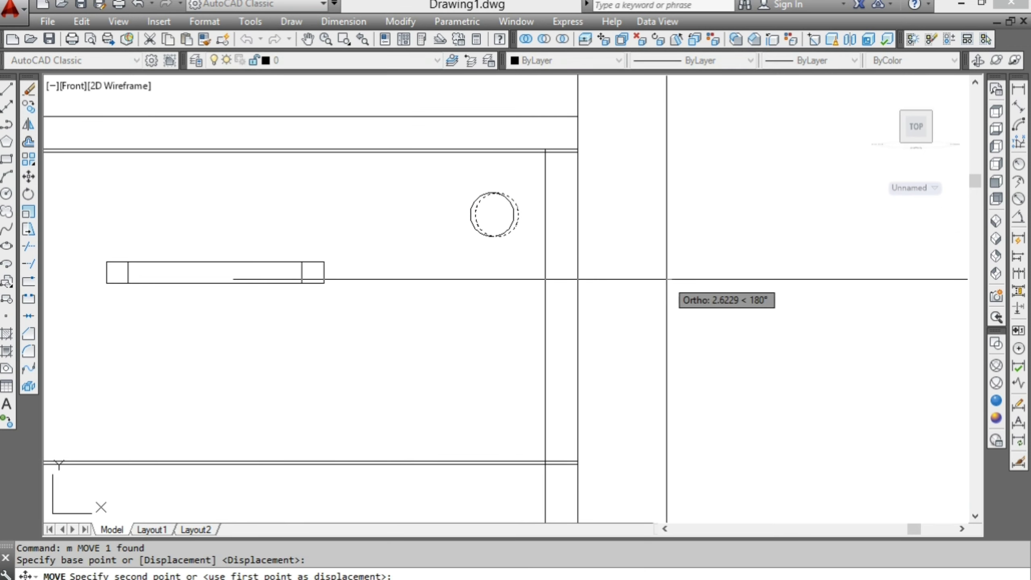
scroll(567, 304, down, 2)
scroll(563, 298, down, 2)
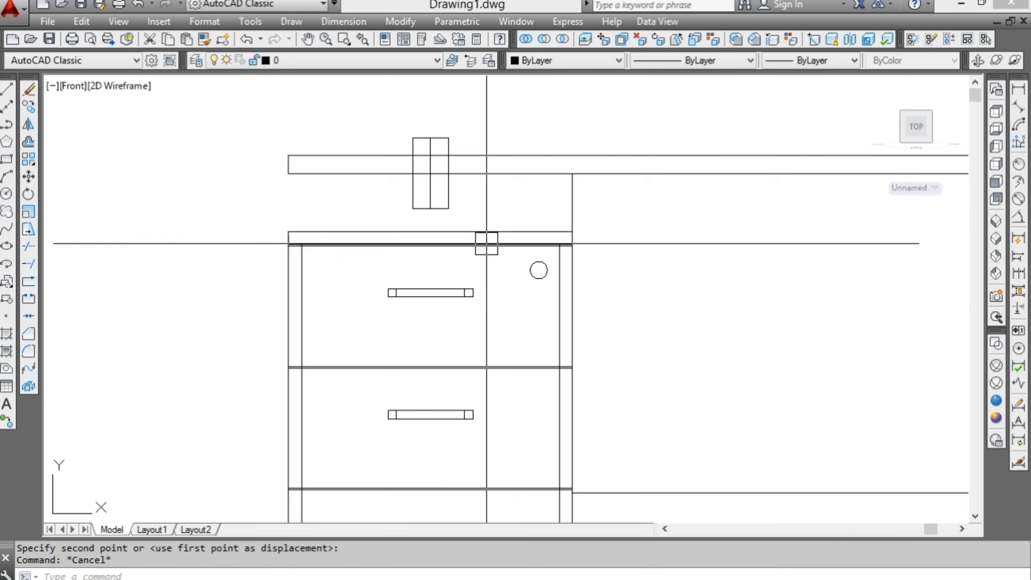
scroll(486, 243, down, 4)
- Measure the 82-unit gap with DIMLINEAR and check the post-to-cabinet distance
text(dli)
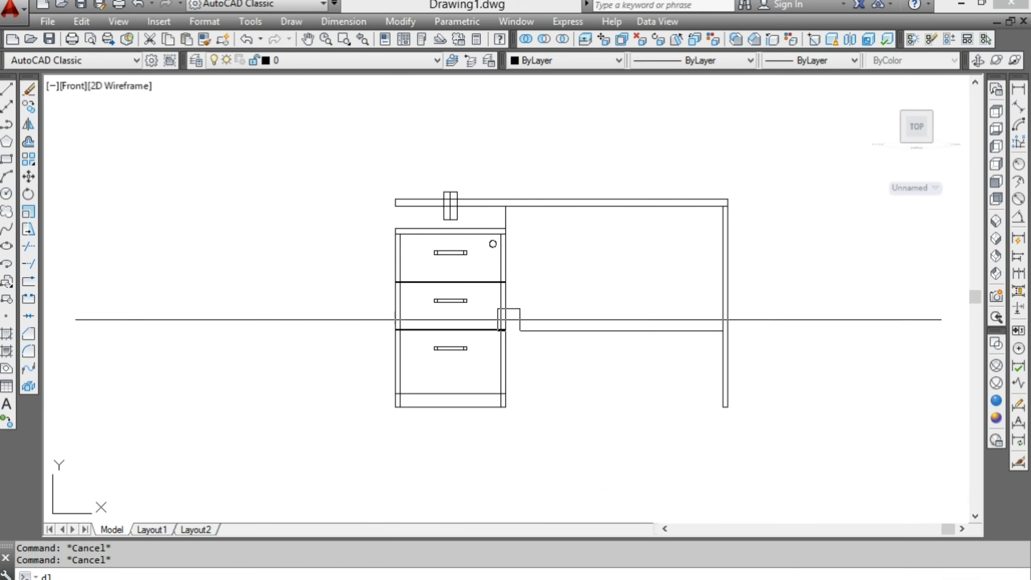
key(Return)
scroll(396, 230, up, 2)
click(385, 239)
click(385, 196)
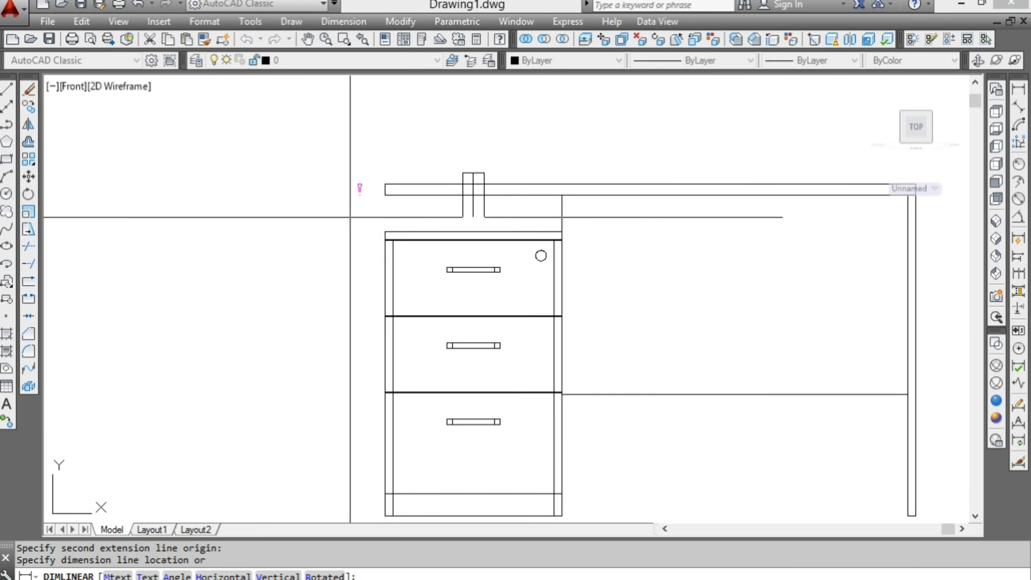
click(327, 213)
scroll(471, 211, up, 3)
key(Escape)
key(Escape)
key(Return)
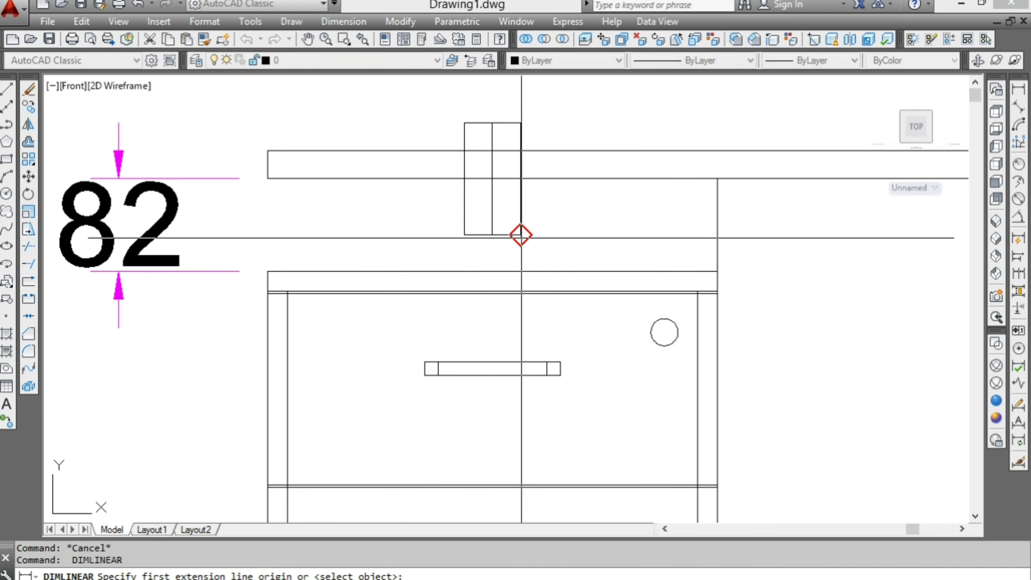
click(521, 235)
click(521, 271)
key(Escape)
- Move the two upper connector posts up 32 units
click(546, 222)
click(492, 220)
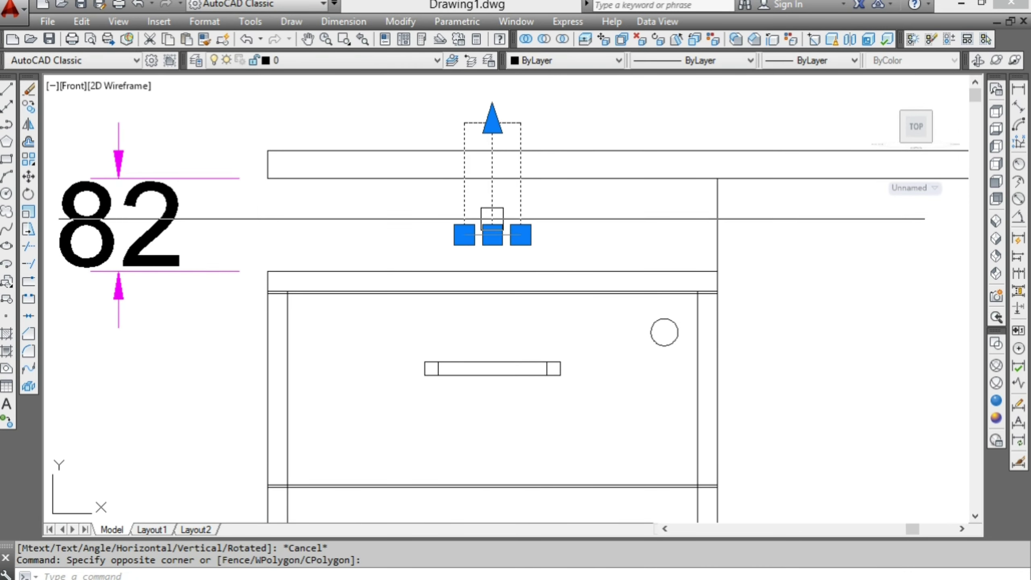
text(m)
key(Return)
click(567, 209)
text(32)
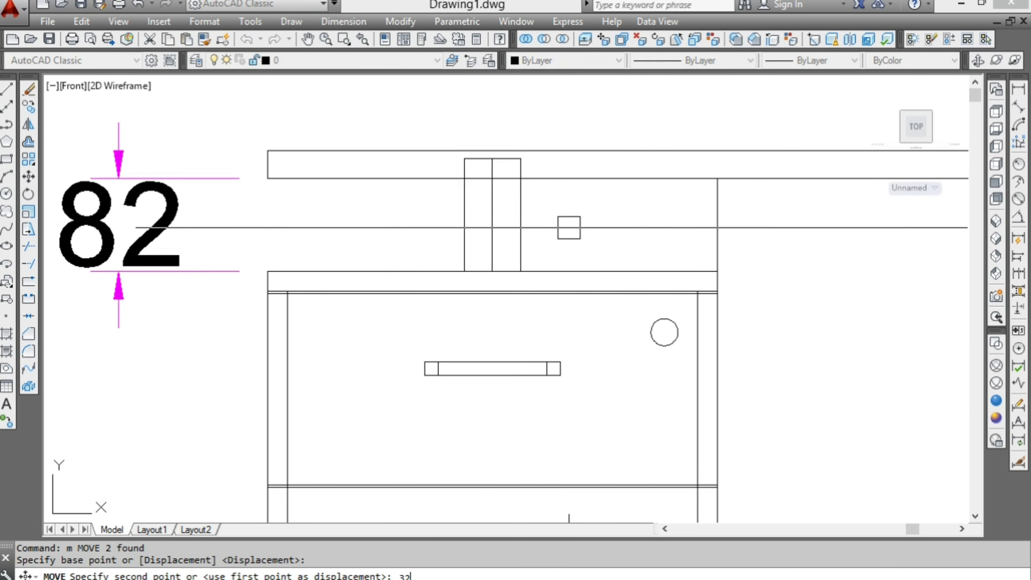
key(Return)
key(Escape)
key(Escape)
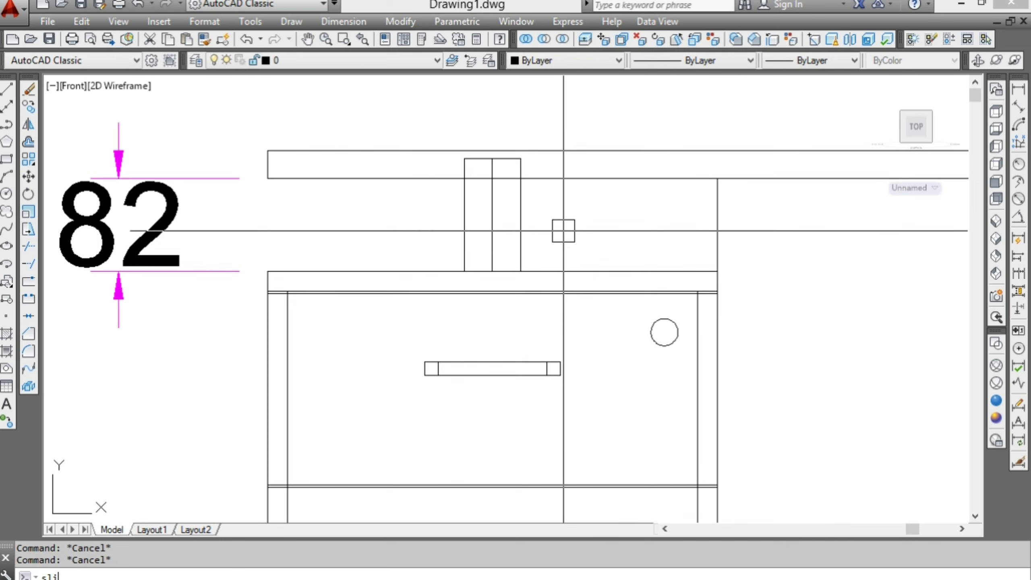
- Slice the posts with a cutting plane at the desk top
key(Return)
click(564, 234)
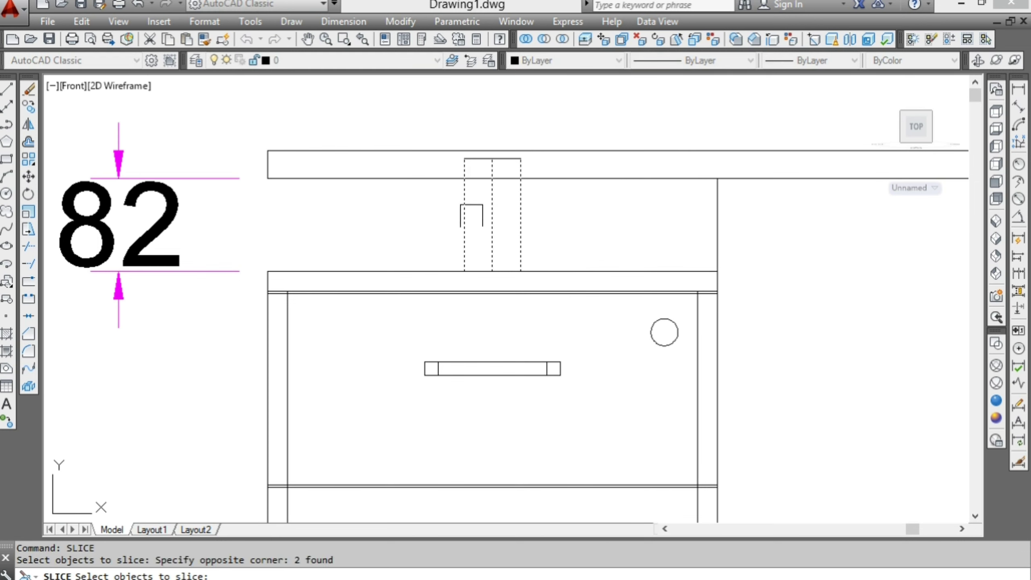
key(Return)
click(402, 185)
click(341, 199)
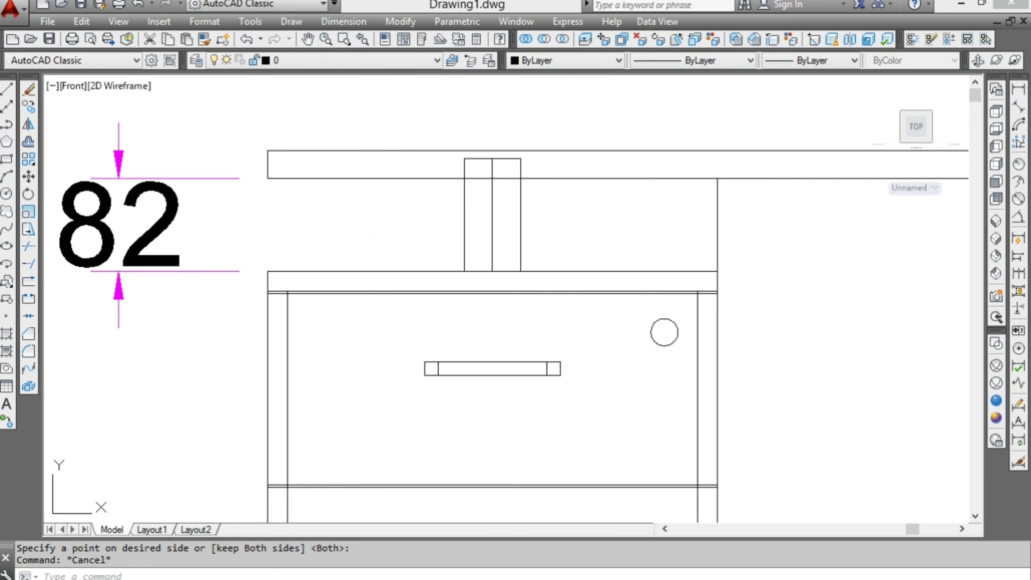
- Erase the leftover post block above the desk and the 82 dimension
click(389, 137)
click(537, 205)
key(Delete)
click(258, 330)
click(58, 123)
text(e)
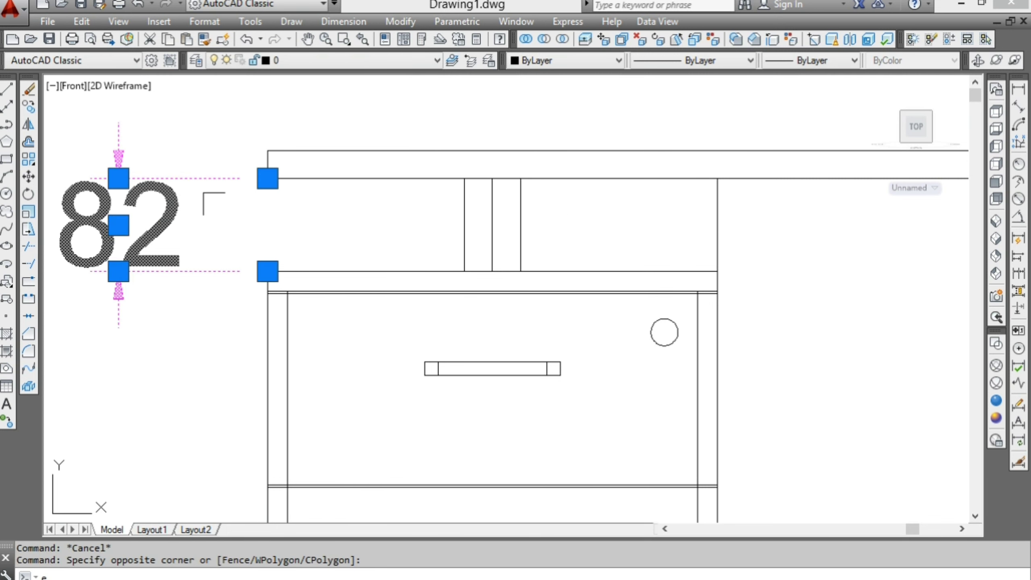
key(Return)
scroll(455, 203, down, 3)
key(Escape)
scroll(455, 203, down, 2)
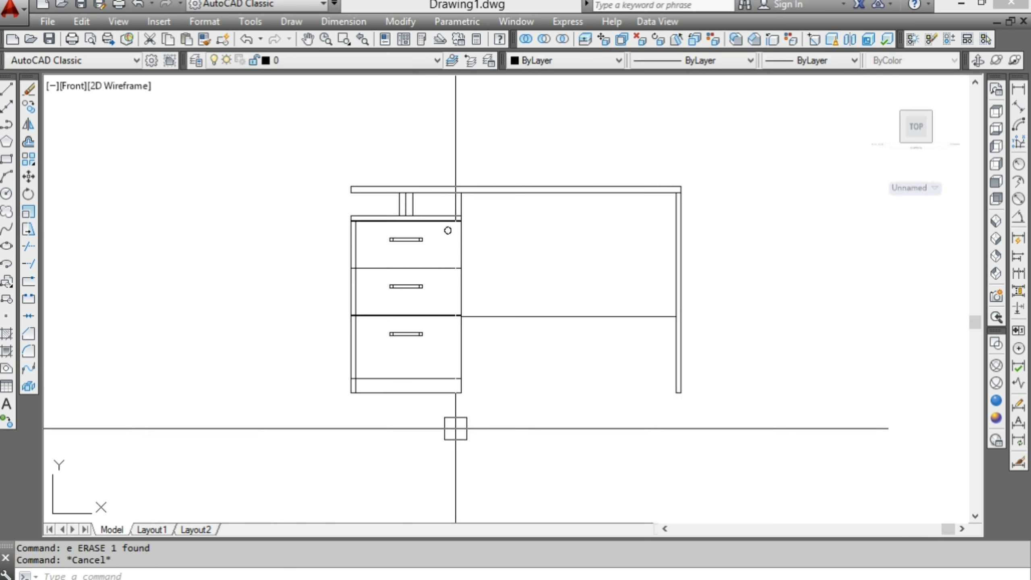
- Recenter the desk and switch to the SW Isometric view
middle_drag(596, 391, 543, 403)
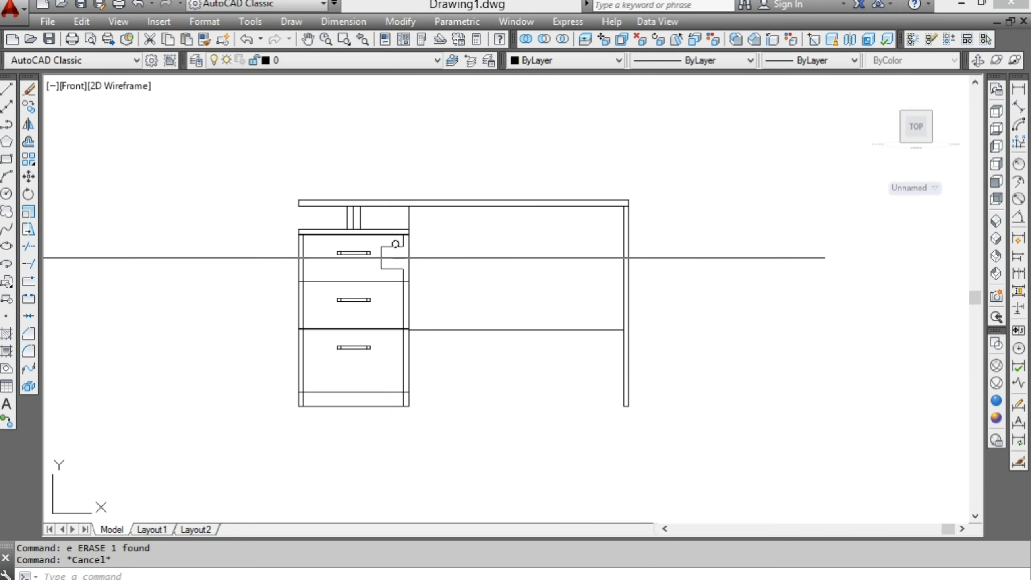
scroll(391, 250, up, 5)
scroll(422, 255, down, 2)
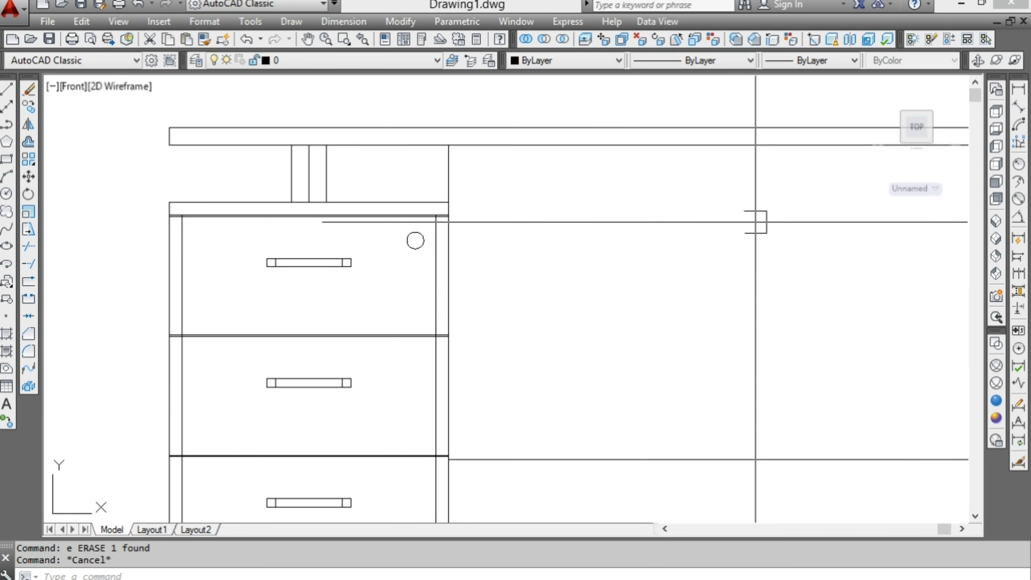
click(995, 224)
key(Escape)
scroll(690, 166, up, 5)
scroll(670, 184, up, 3)
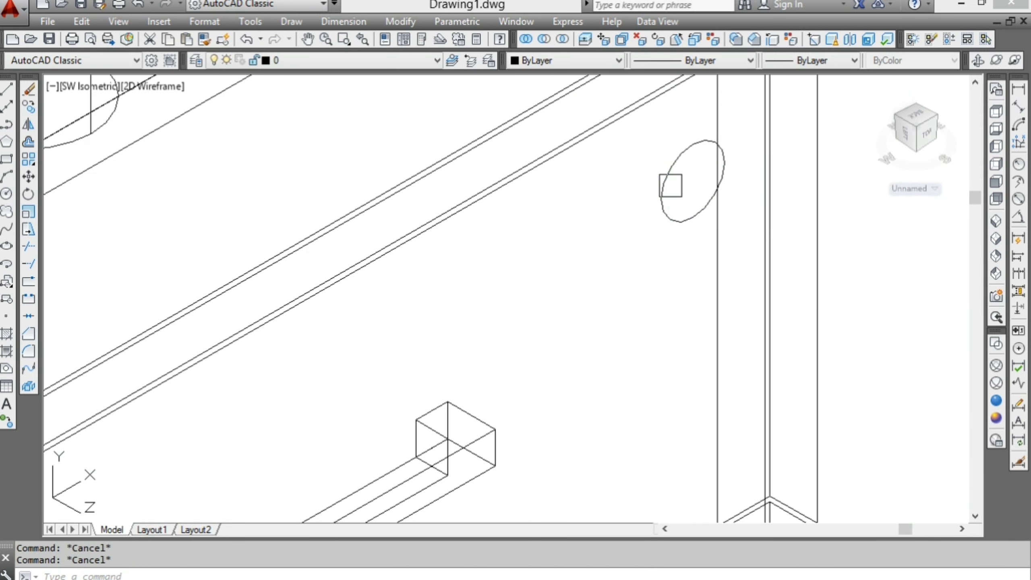
- Extrude the drawer knob circle into a solid
click(661, 199)
text(t)
key(Return)
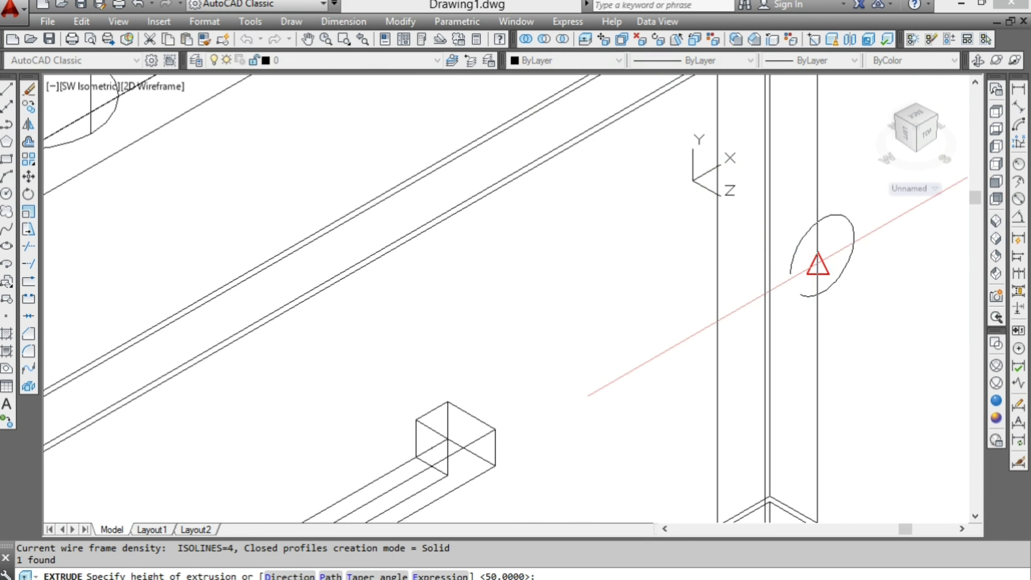
key(Return)
- Fillet the knob ring's inner edge with radius 4
text(f)
key(Return)
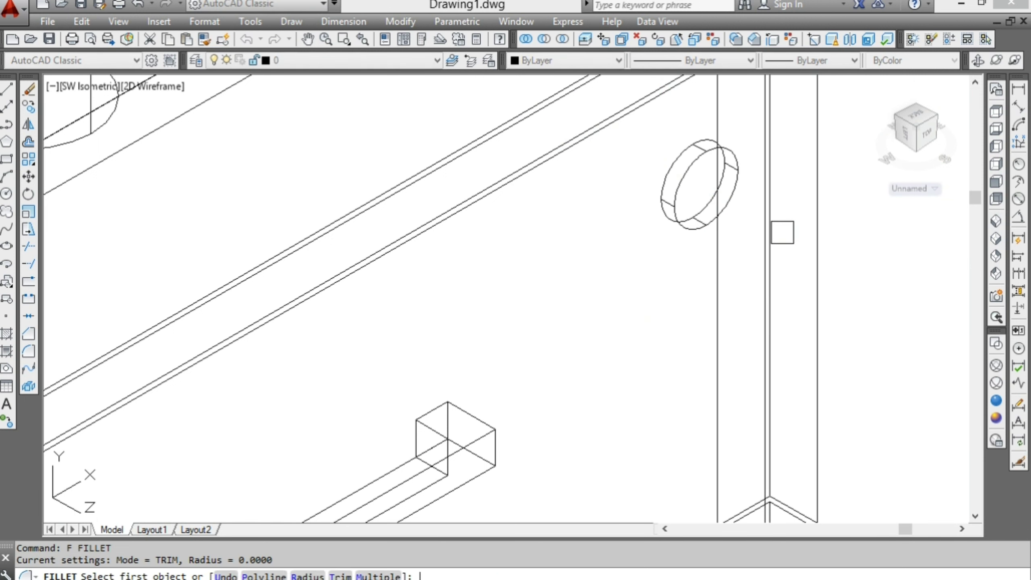
text(r)
key(Return)
text(4)
key(Return)
scroll(699, 188, up, 2)
click(679, 167)
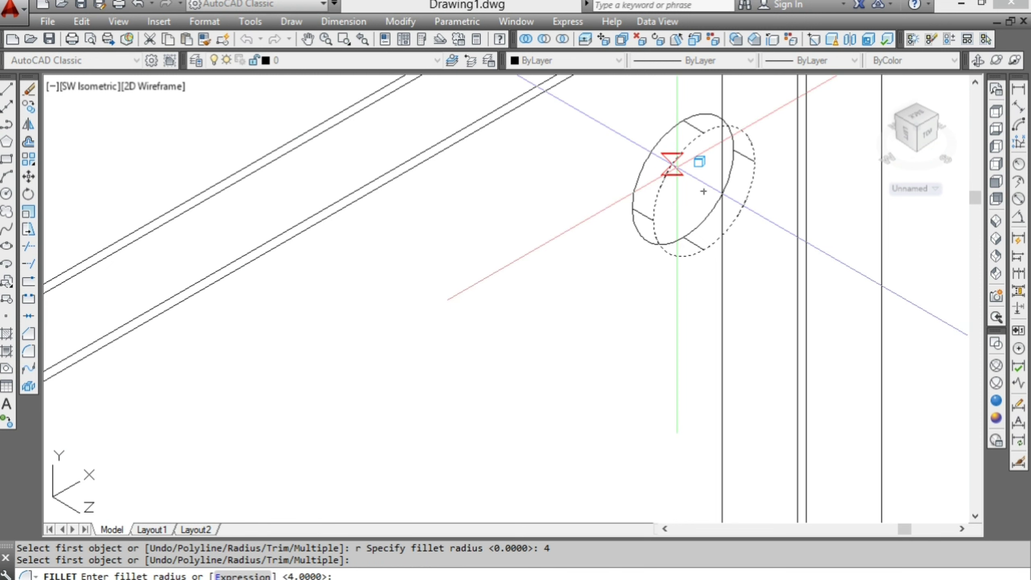
key(Return)
key(Return)
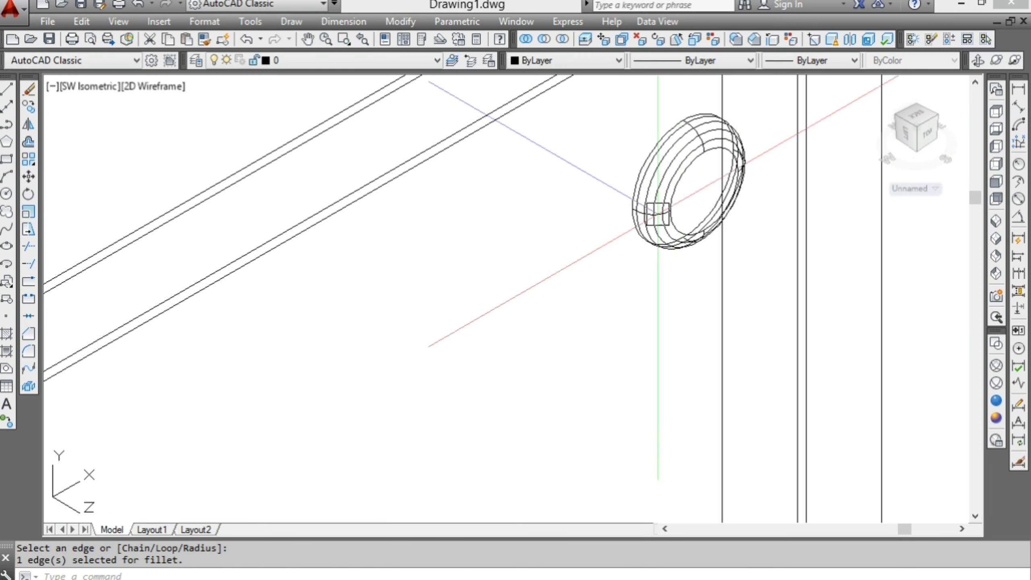
key(Escape)
scroll(568, 244, down, 4)
scroll(573, 260, down, 3)
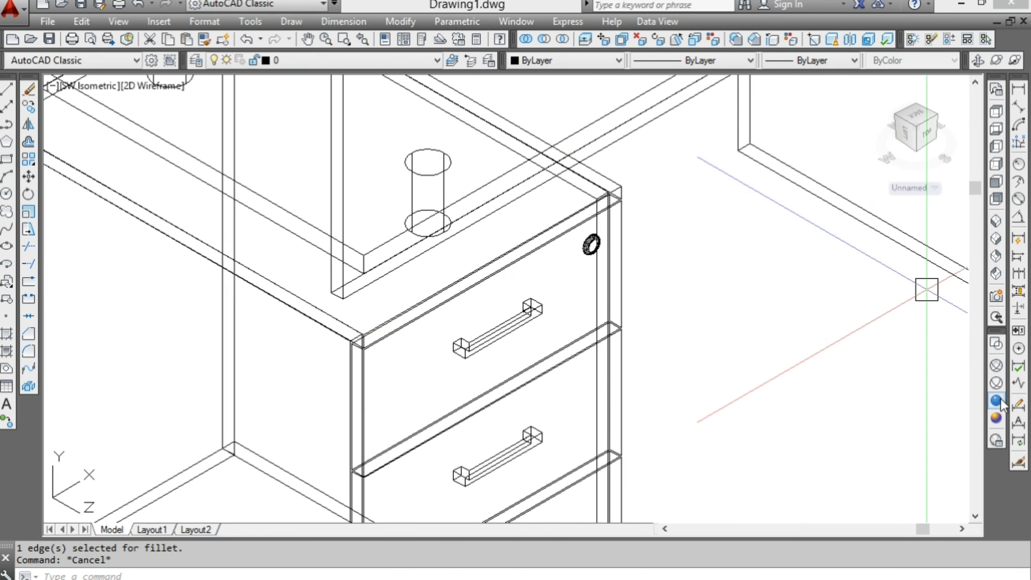
- Shade the desk in the Realistic visual style
click(998, 401)
scroll(617, 327, down, 1)
scroll(617, 327, down, 2)
- Orbit the desk to a low angle showing the cabinet's underside
scroll(540, 364, down, 2)
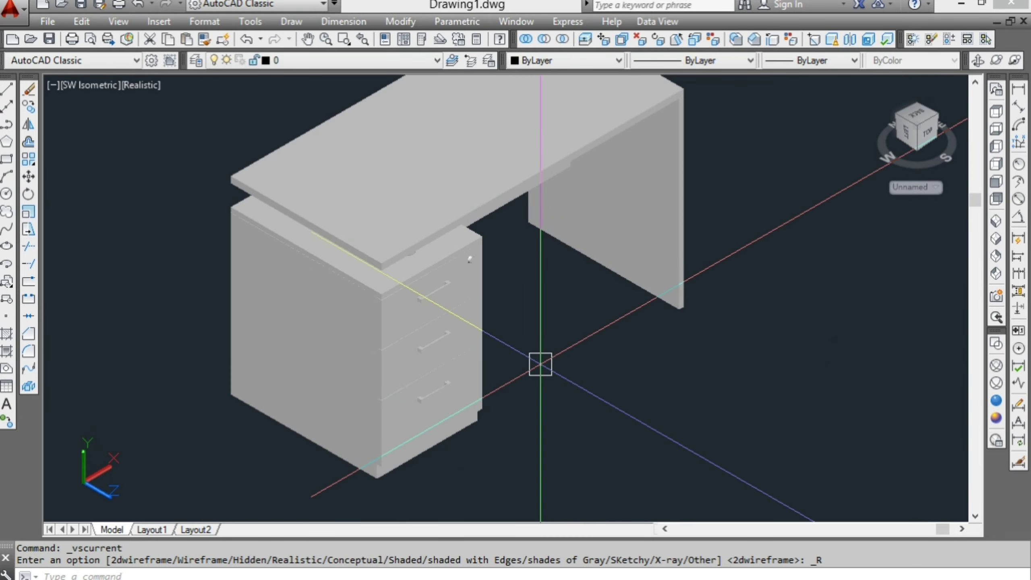
scroll(470, 416, up, 2)
mouse_move(466, 398)
shift+middle_down()
mouse_move(403, 352)
mouse_move(436, 342)
mouse_move(449, 325)
mouse_move(433, 290)
mouse_move(403, 268)
mouse_move(392, 284)
shift+middle_up()
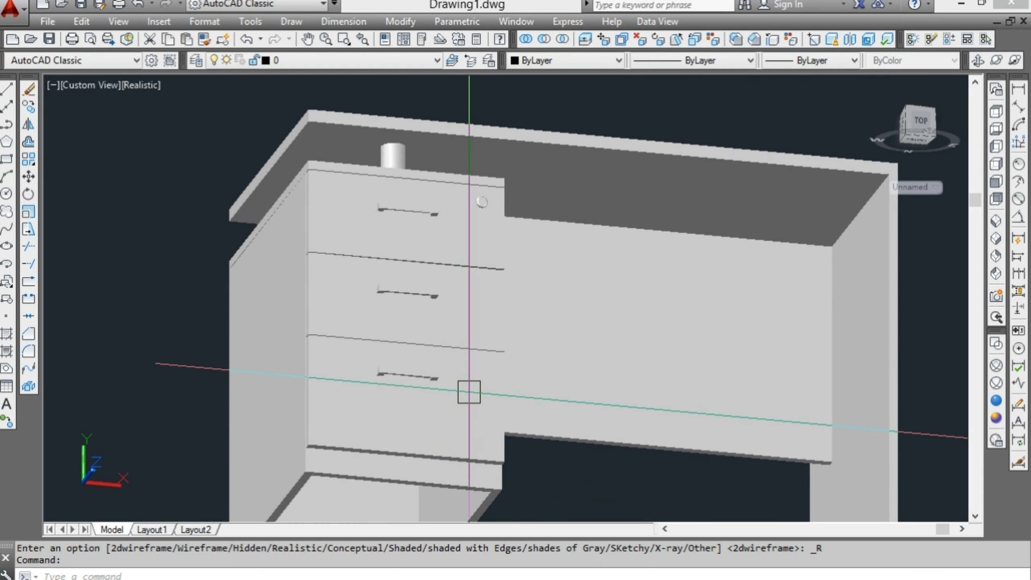
middle_drag(467, 391, 455, 257)
scroll(360, 430, up, 3)
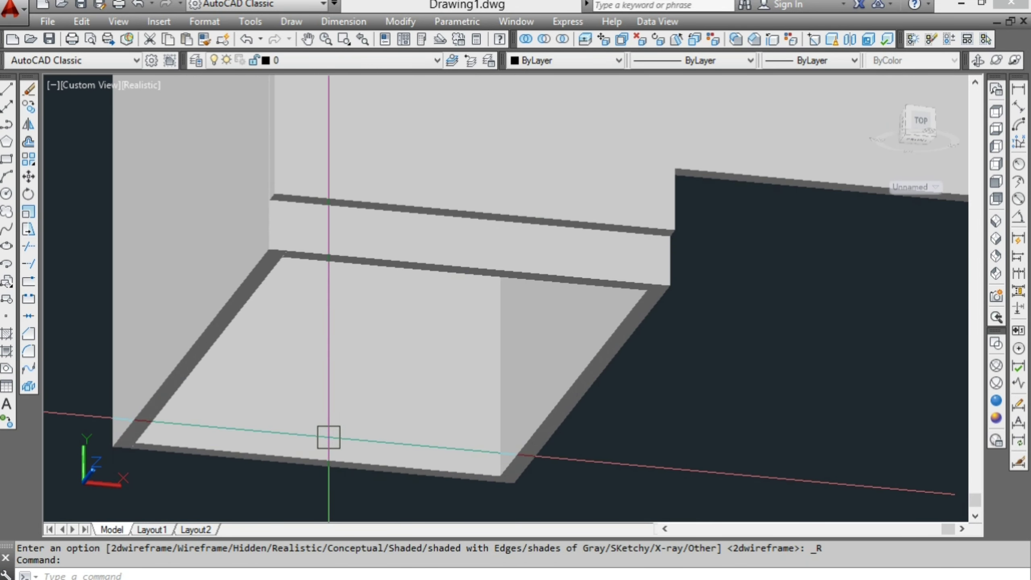
- Return to wireframe and draw a thin rectangle at the cabinet's bottom-left corner
click(996, 346)
key(Escape)
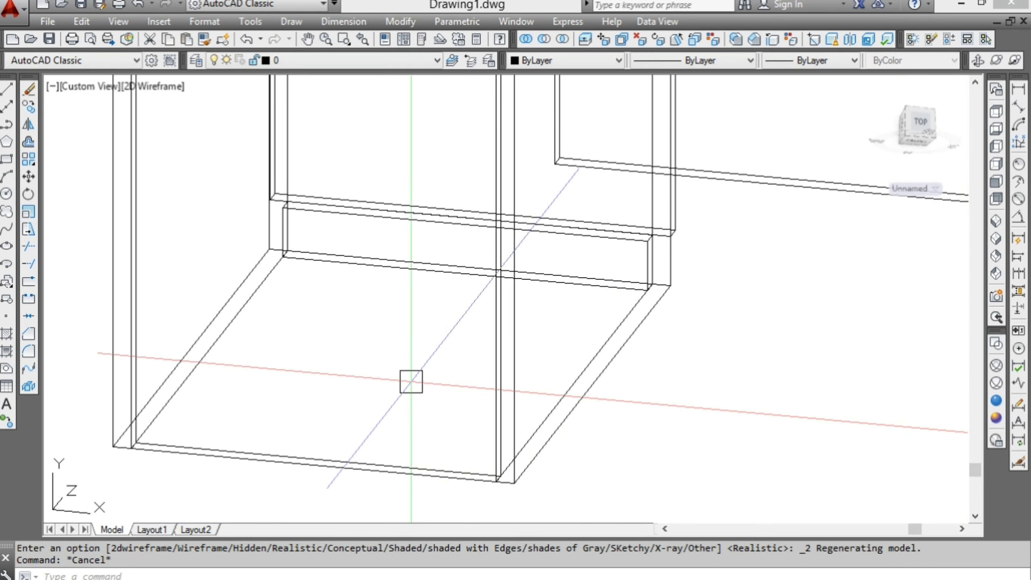
text(re)
key(Return)
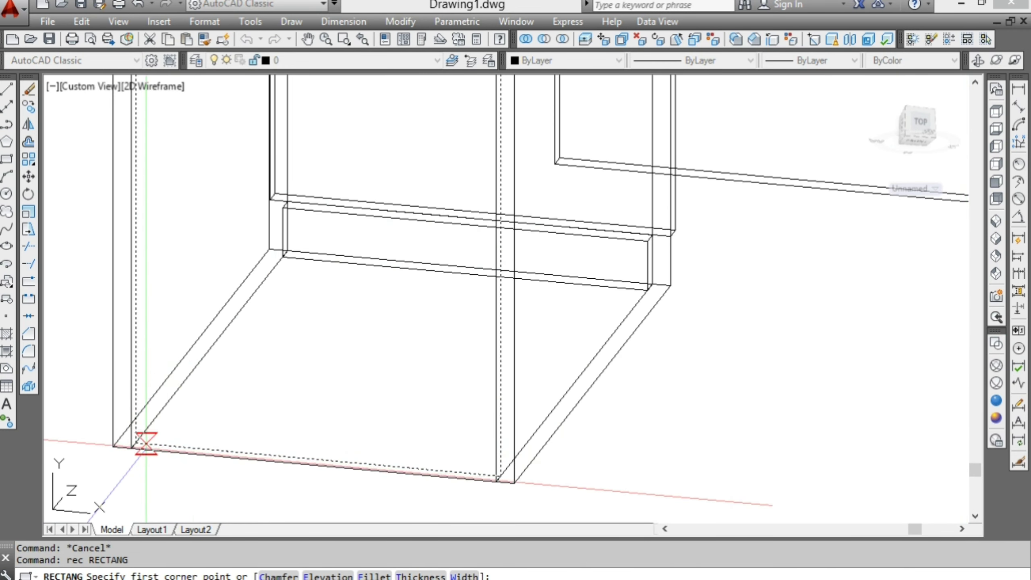
click(136, 443)
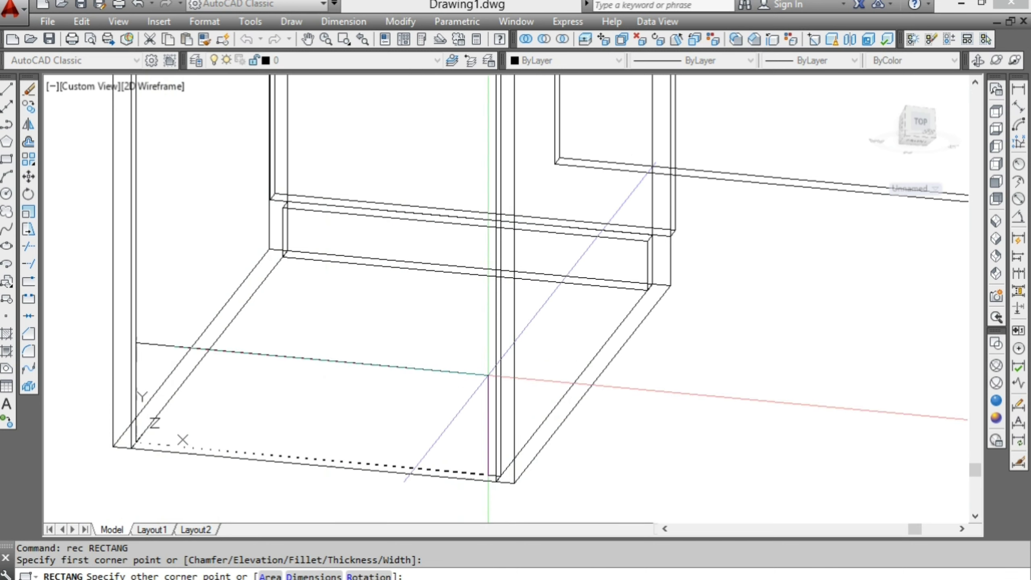
scroll(496, 475, up, 2)
scroll(489, 447, up, 2)
scroll(491, 390, up, 1)
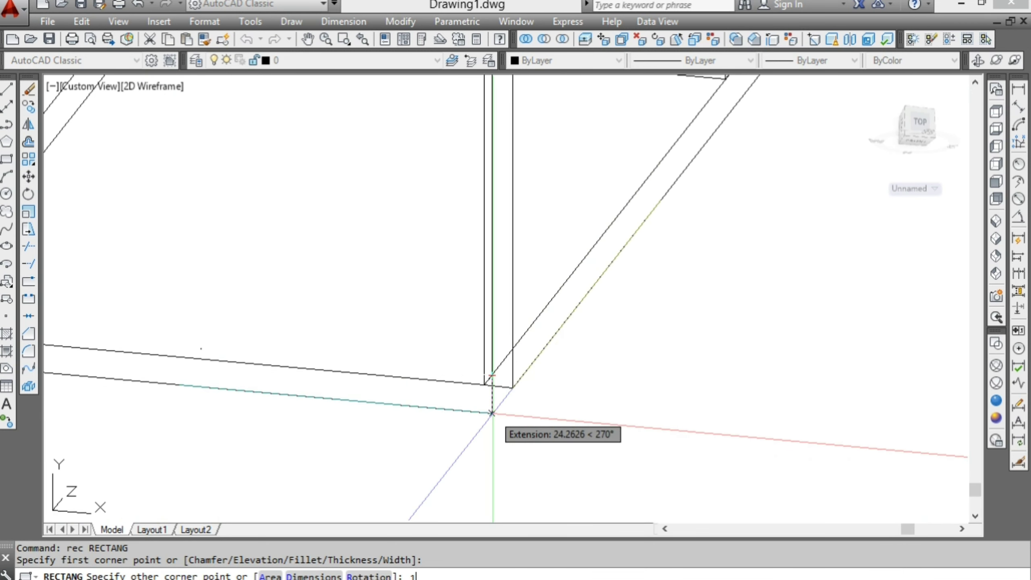
text(0)
key(Return)
- Move the thin rectangle up 10 units
click(491, 404)
text(m)
key(Return)
click(571, 449)
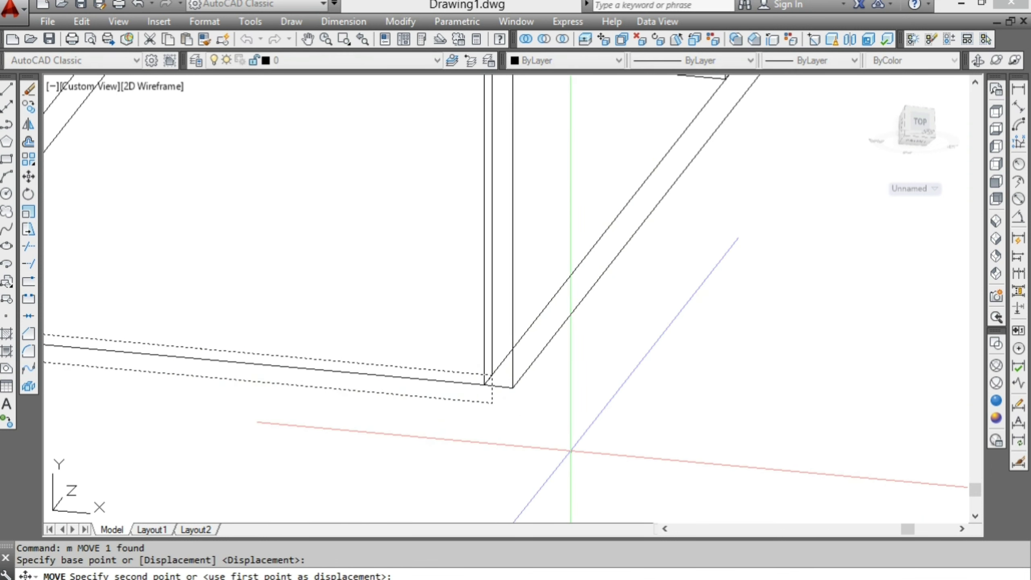
text(0)
key(Return)
key(Escape)
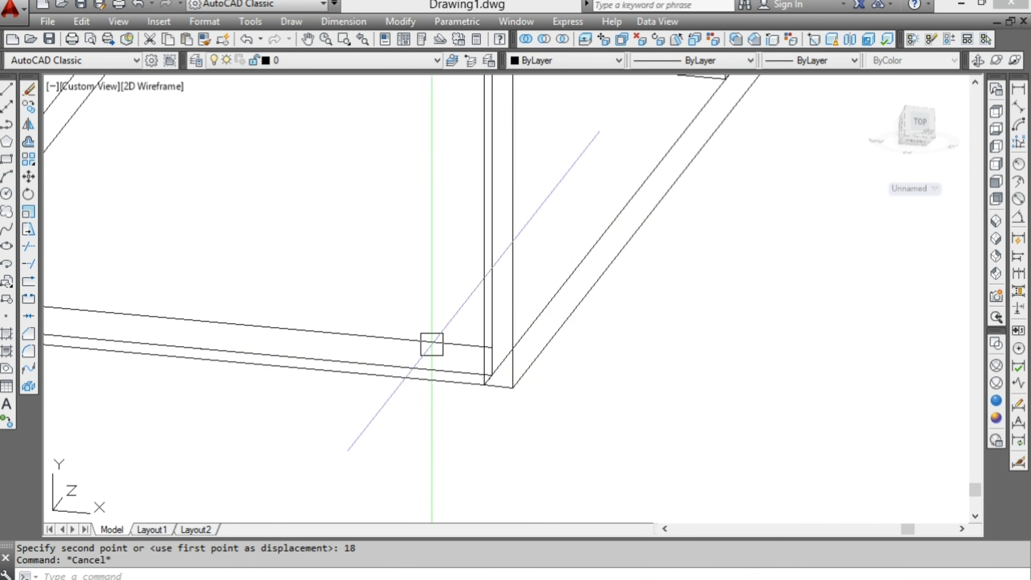
- Start extruding the rectangle, then cancel the extrusion
click(417, 332)
key(Return)
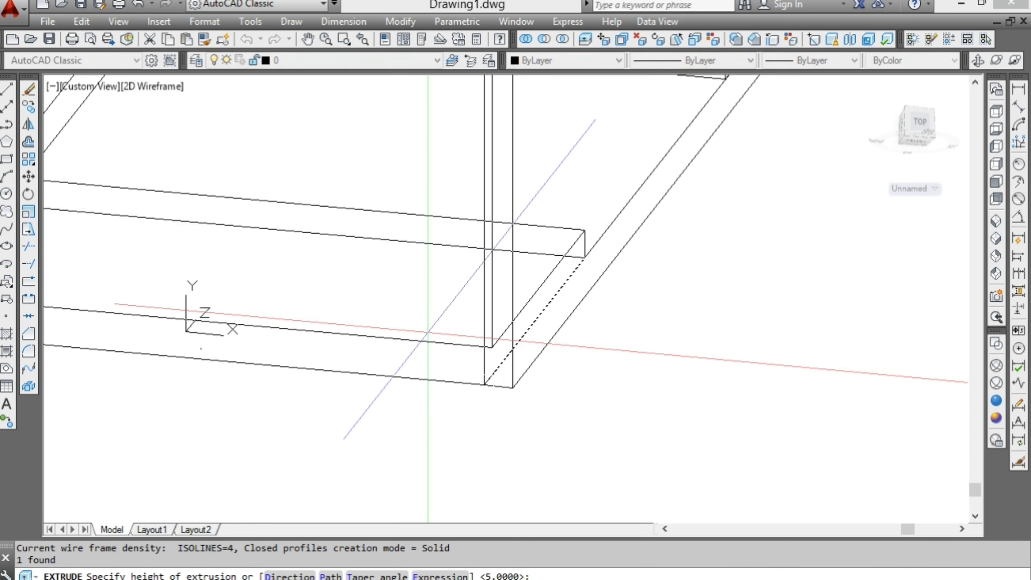
scroll(432, 361, down, 3)
scroll(540, 325, up, 5)
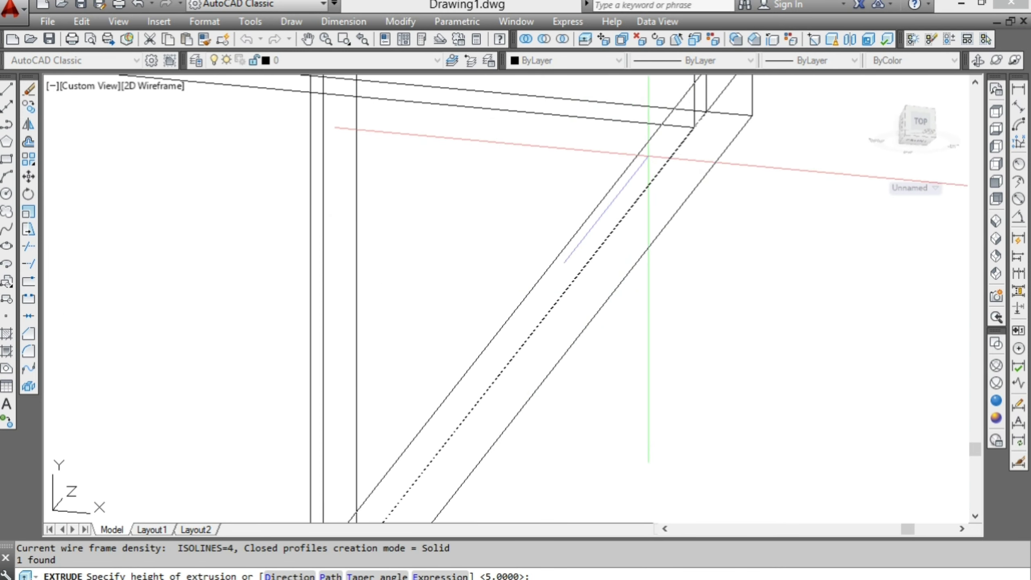
scroll(690, 122, down, 2)
scroll(658, 158, down, 2)
key(Escape)
scroll(621, 219, down, 3)
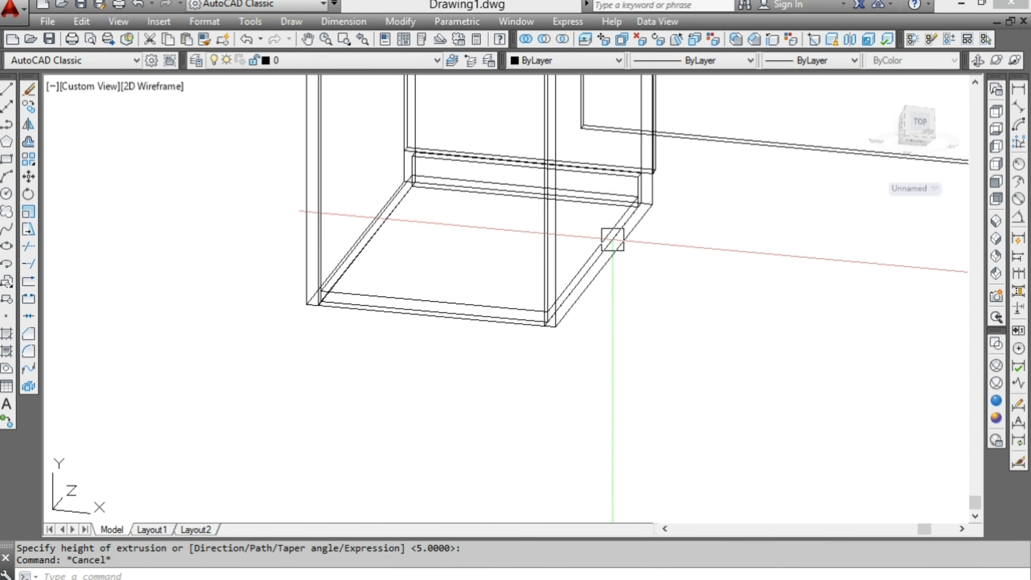
scroll(609, 252, down, 2)
scroll(609, 272, up, 2)
scroll(589, 246, up, 2)
scroll(617, 203, up, 2)
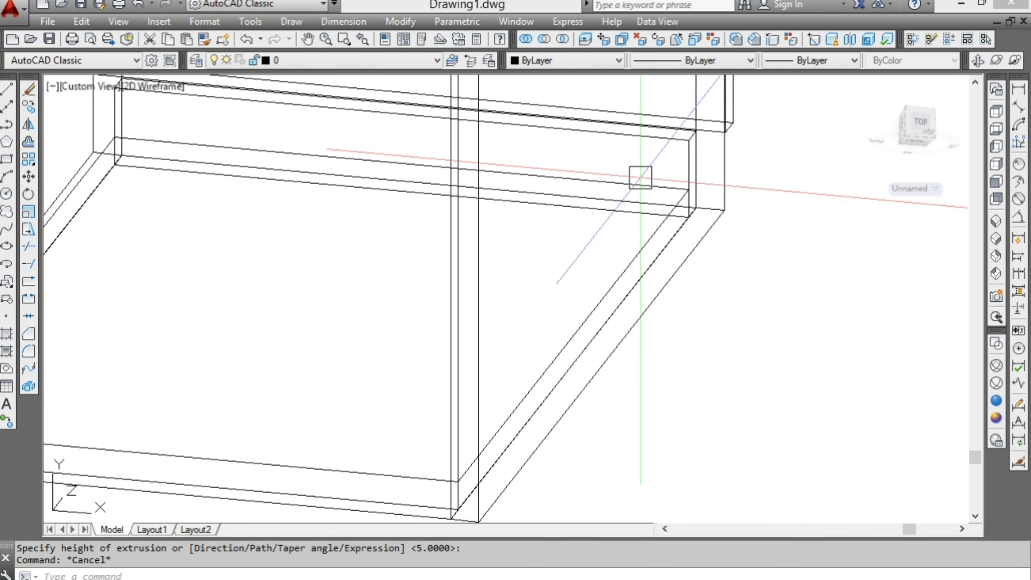
- Move the cabinet's bottom panel up 50 units and shade the model Conceptual
click(639, 179)
text(m)
key(Return)
click(727, 280)
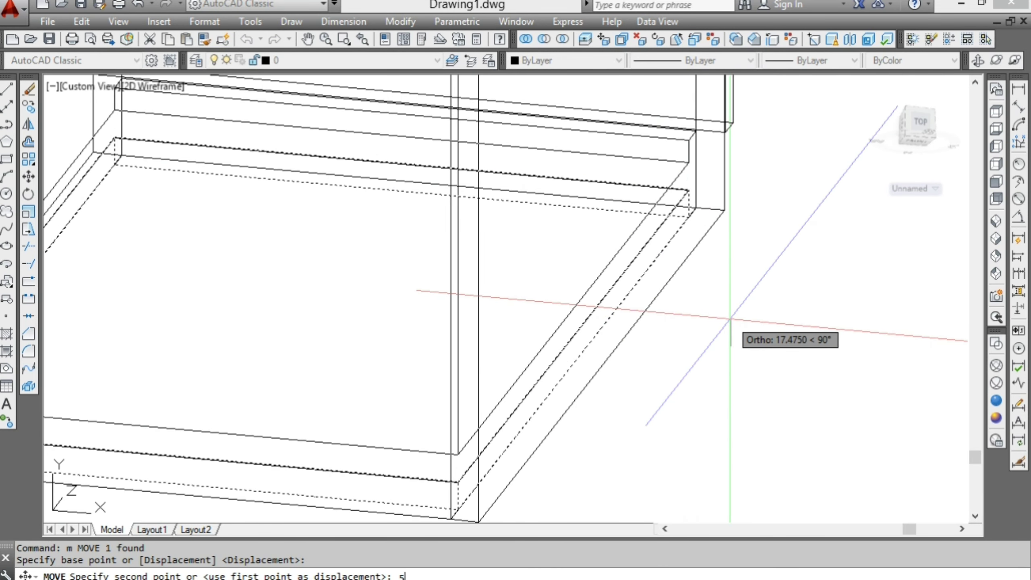
text(0)
key(Return)
key(Escape)
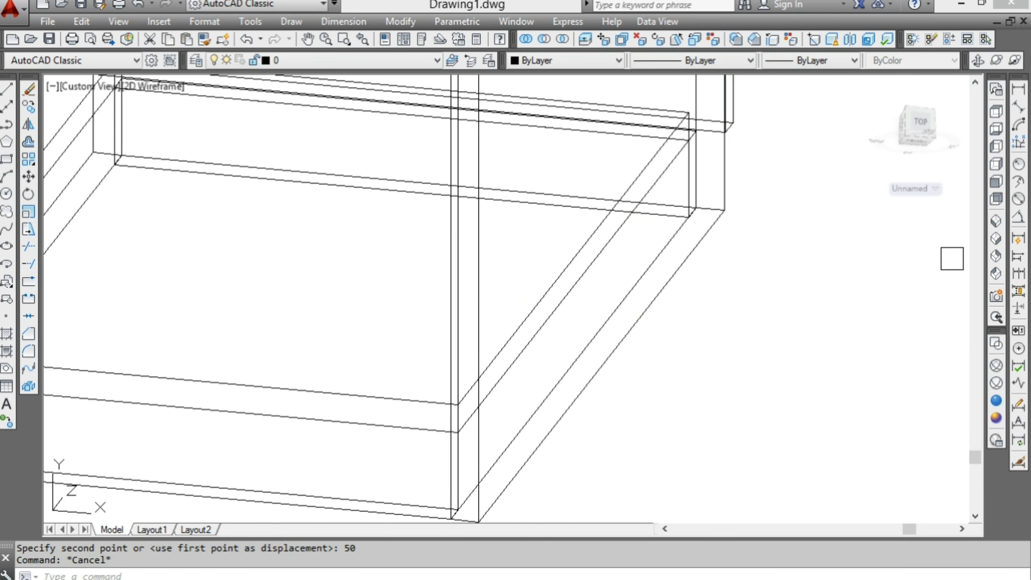
click(998, 420)
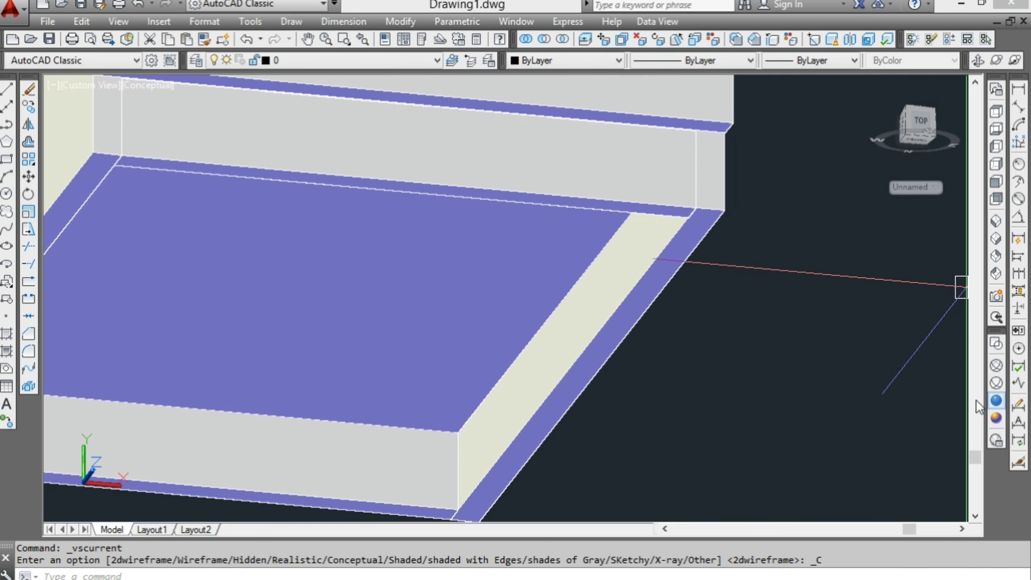
- Continuously orbit the desk to inspect its left side, then settle on a frontal view
scroll(398, 419, down, 5)
shift+middle_drag(451, 345, 494, 382)
click(1012, 61)
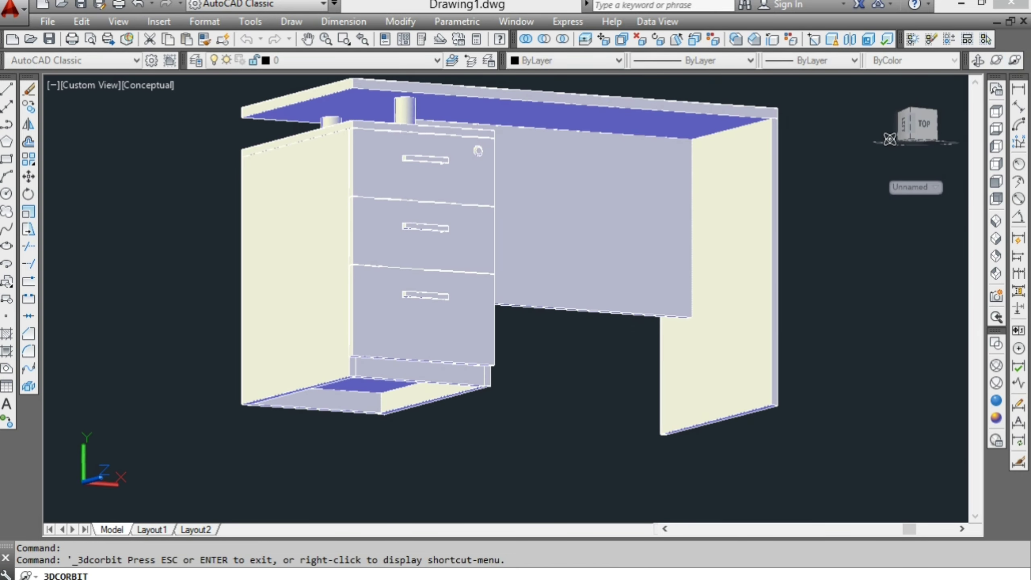
drag(606, 288, 626, 278)
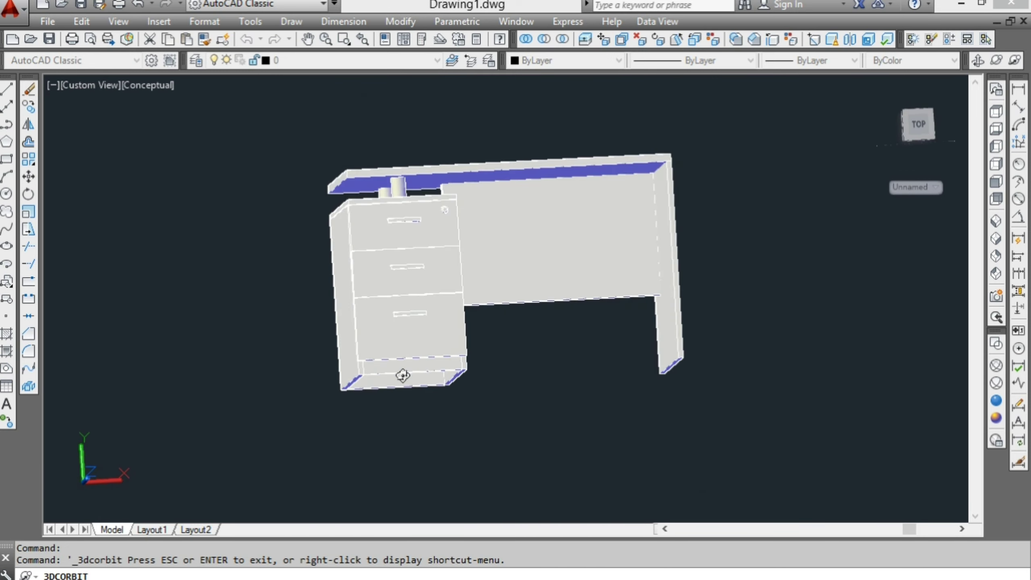
key(Escape)
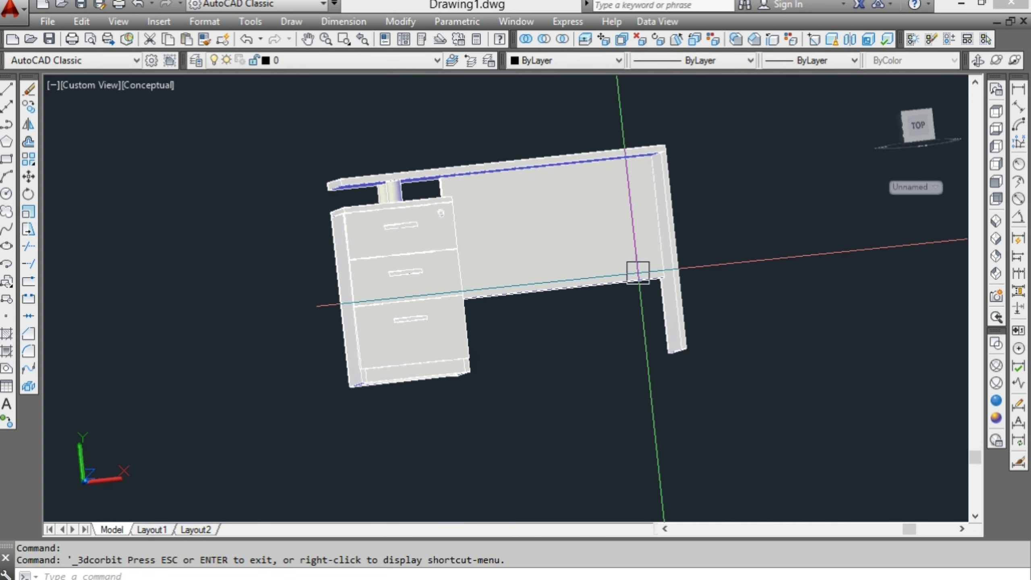
mouse_move(430, 280)
shift+middle_down()
mouse_move(467, 299)
mouse_move(491, 283)
mouse_move(499, 328)
shift+middle_up()
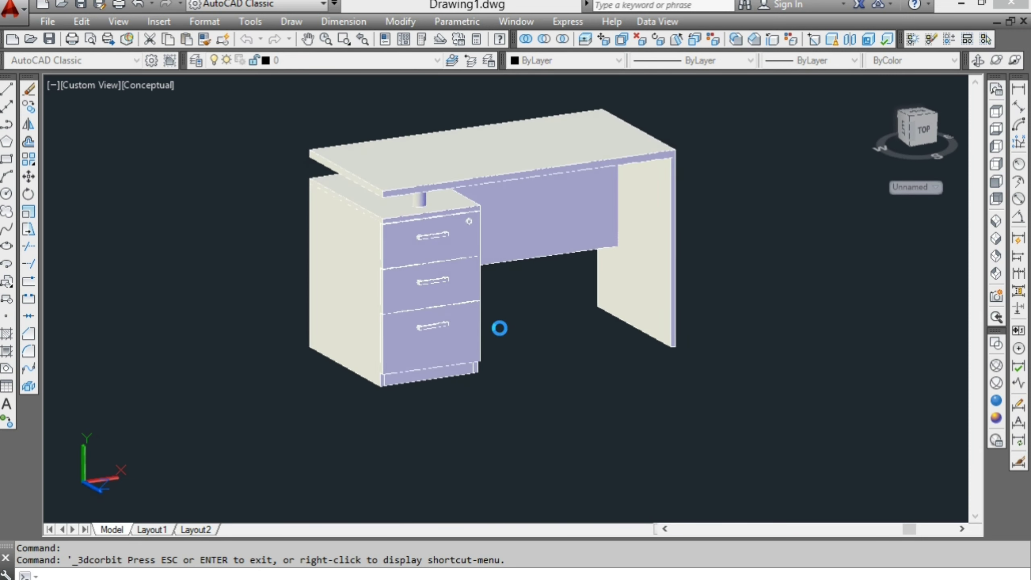
- Show the desk in SW Isometric with Realistic shading and zoom in
click(997, 223)
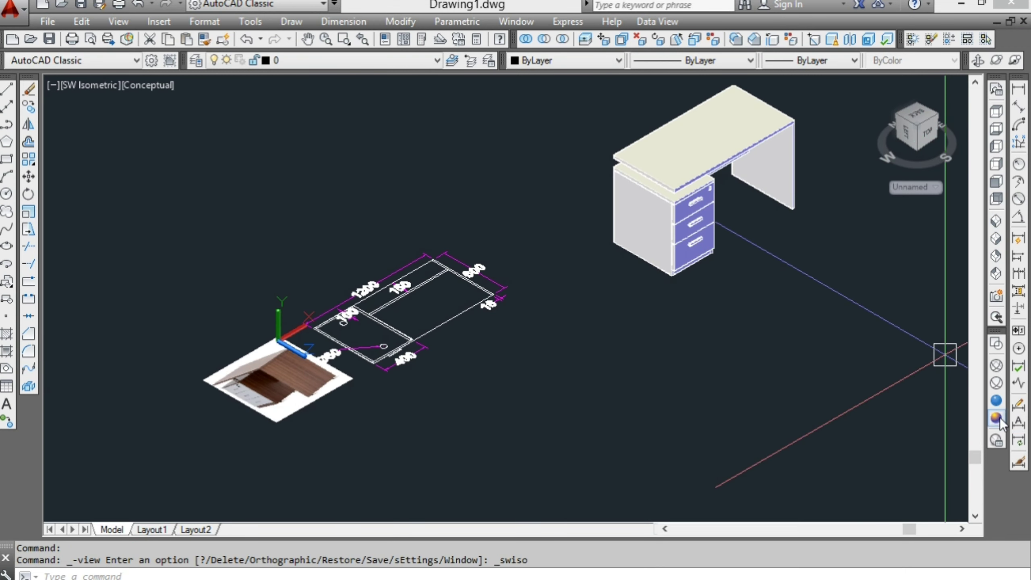
click(997, 402)
scroll(847, 293, up, 5)
scroll(714, 415, up, 2)
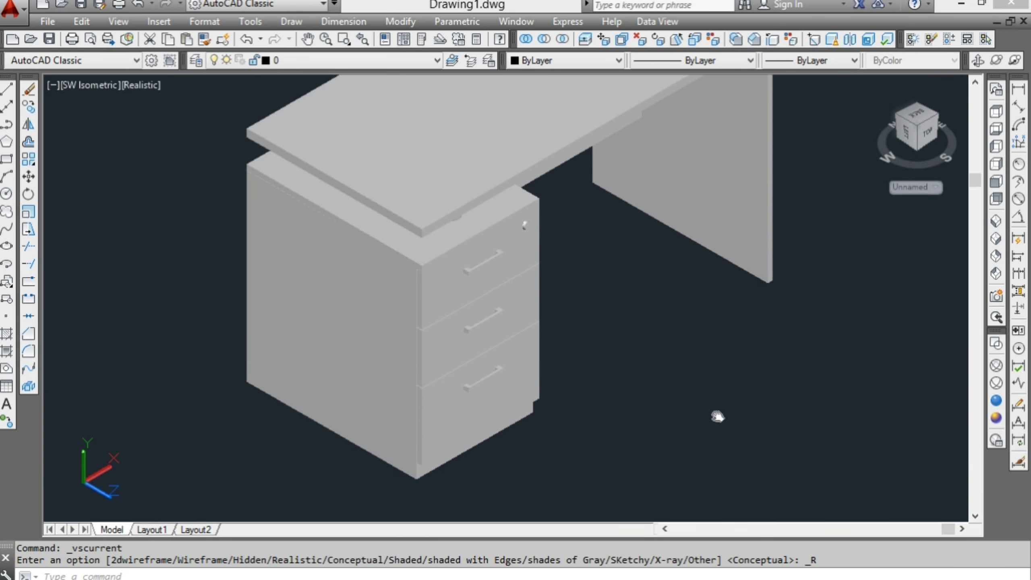
scroll(487, 370, up, 2)
scroll(495, 256, up, 2)
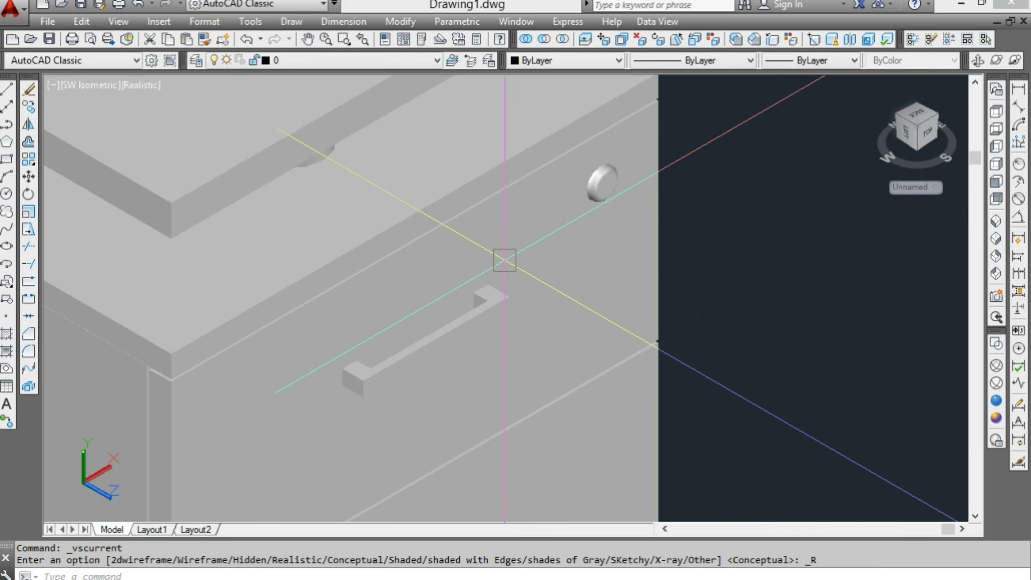
scroll(512, 265, up, 2)
scroll(515, 265, up, 2)
scroll(231, 458, down, 1)
scroll(390, 365, down, 4)
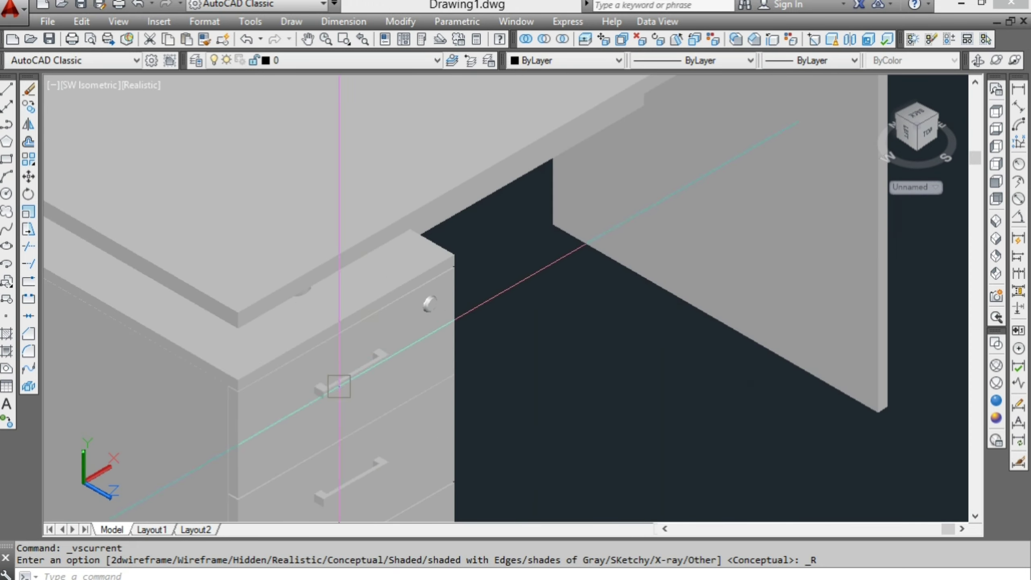
scroll(334, 387, up, 3)
scroll(409, 288, down, 3)
scroll(372, 298, down, 2)
- Orbit around the desk to view it from other angles
mouse_move(371, 297)
shift+middle_down()
mouse_move(376, 348)
mouse_move(361, 350)
mouse_move(417, 343)
mouse_move(353, 361)
mouse_move(361, 334)
mouse_move(451, 341)
shift+middle_up()
scroll(309, 353, up, 3)
mouse_move(309, 354)
shift+middle_down()
mouse_move(451, 352)
mouse_move(410, 343)
mouse_move(421, 329)
mouse_move(398, 392)
mouse_move(479, 491)
mouse_move(546, 396)
mouse_move(541, 415)
shift+middle_up()
scroll(479, 490, up, 3)
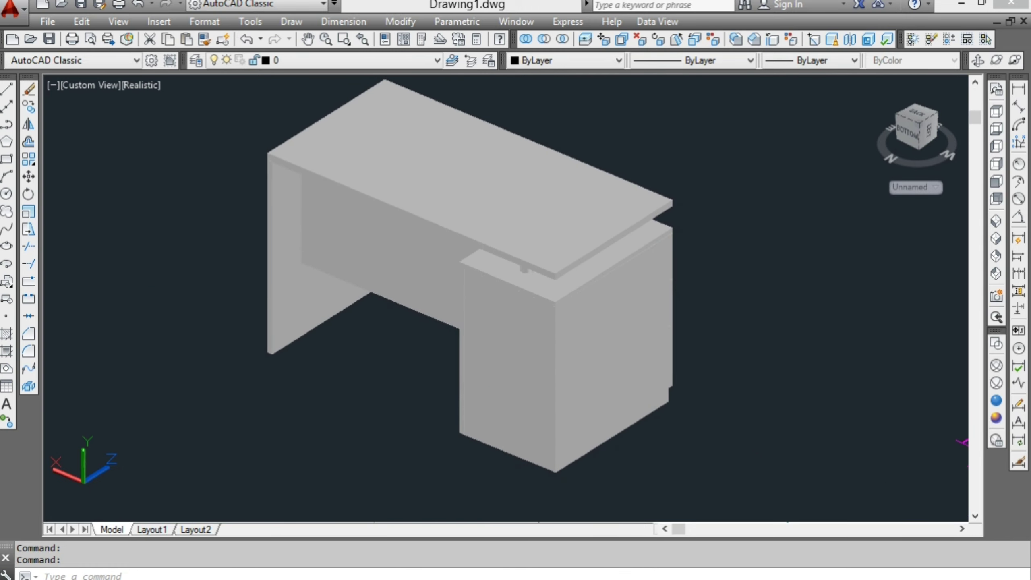
- Return to Realistic style and select the desk top slab to choose its colour
click(997, 419)
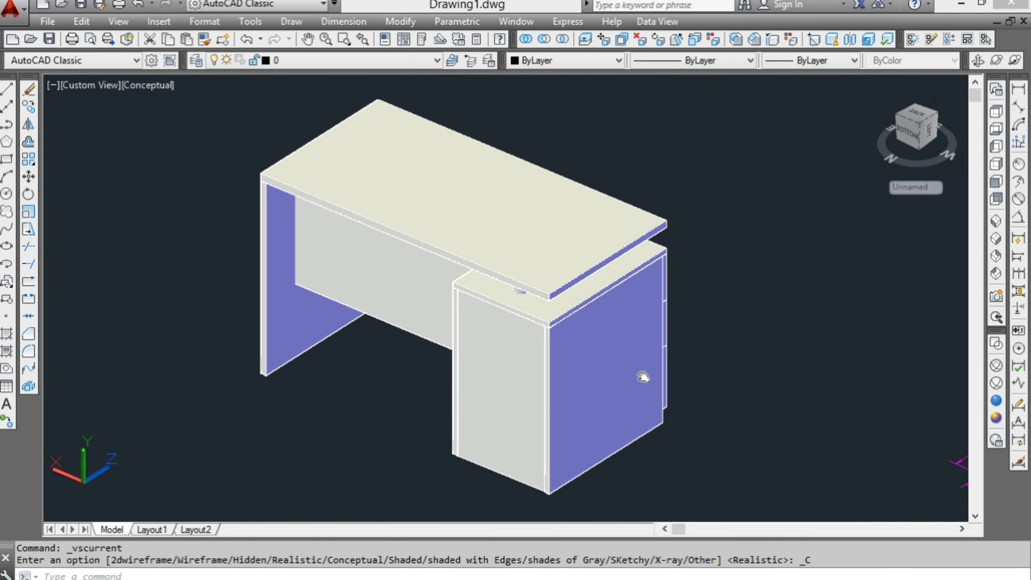
click(999, 403)
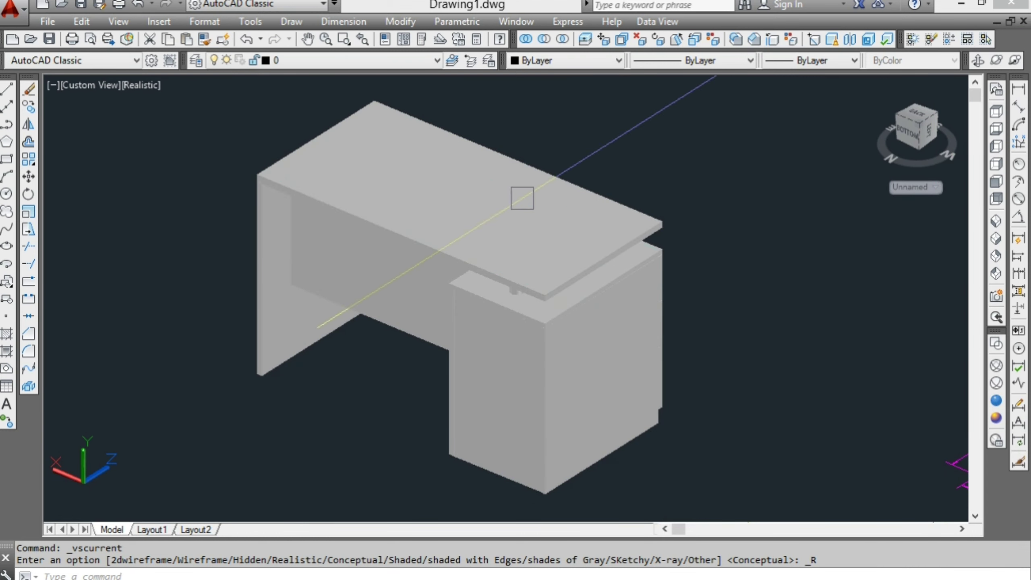
click(522, 198)
click(565, 66)
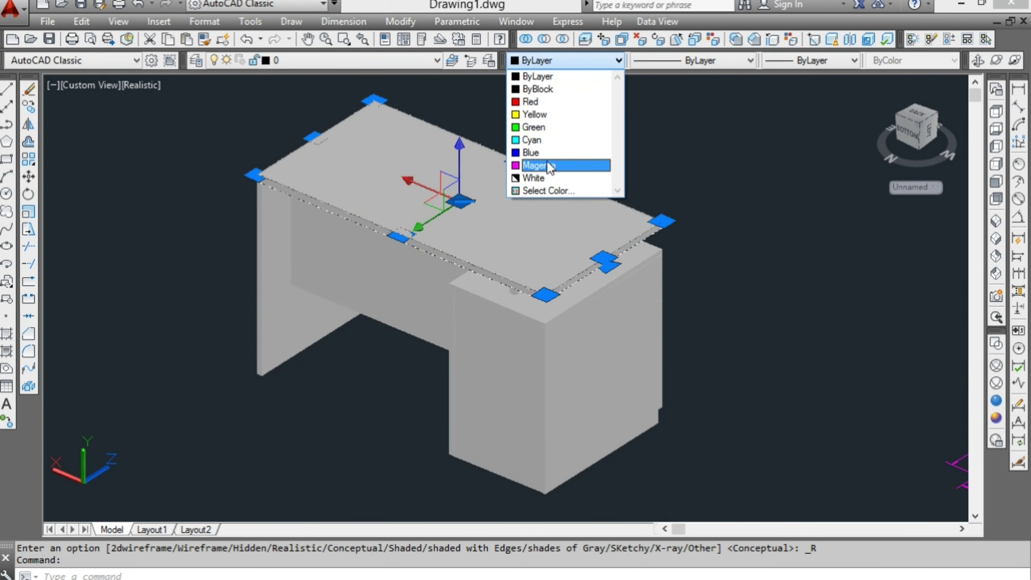
- Colour the tabletop reddish-brown with index Color 24
click(548, 179)
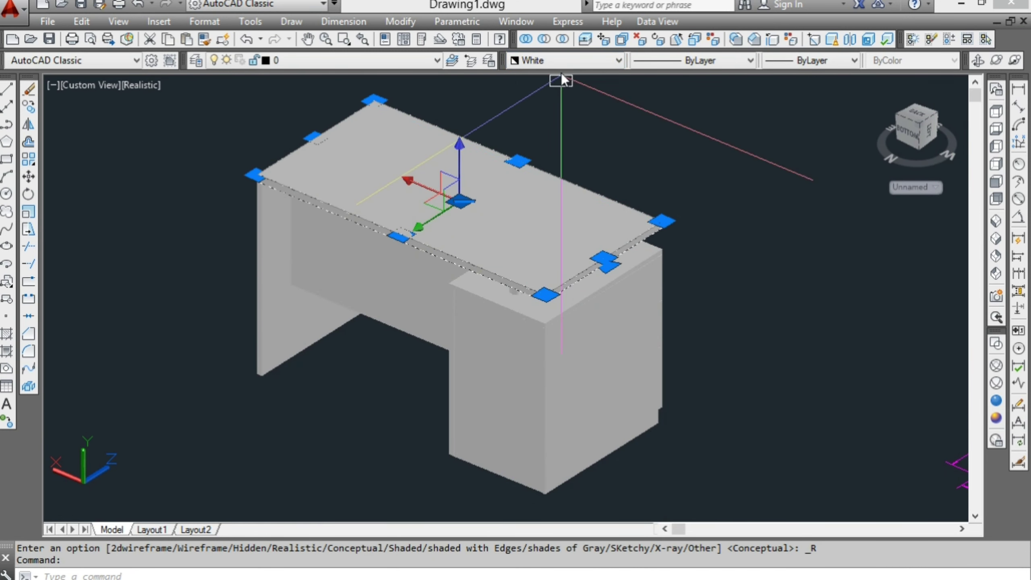
click(568, 65)
click(544, 191)
text(24)
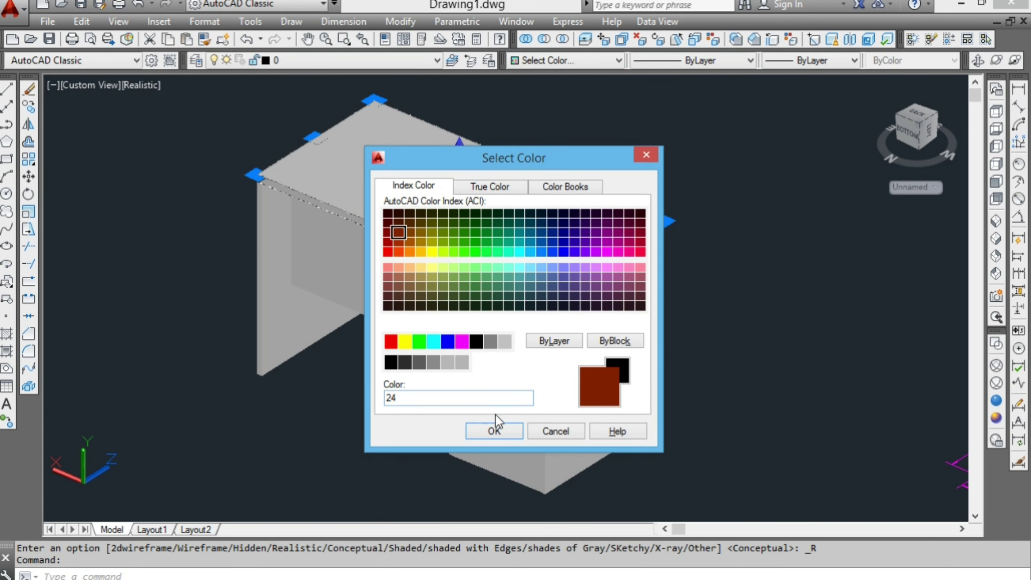
click(493, 432)
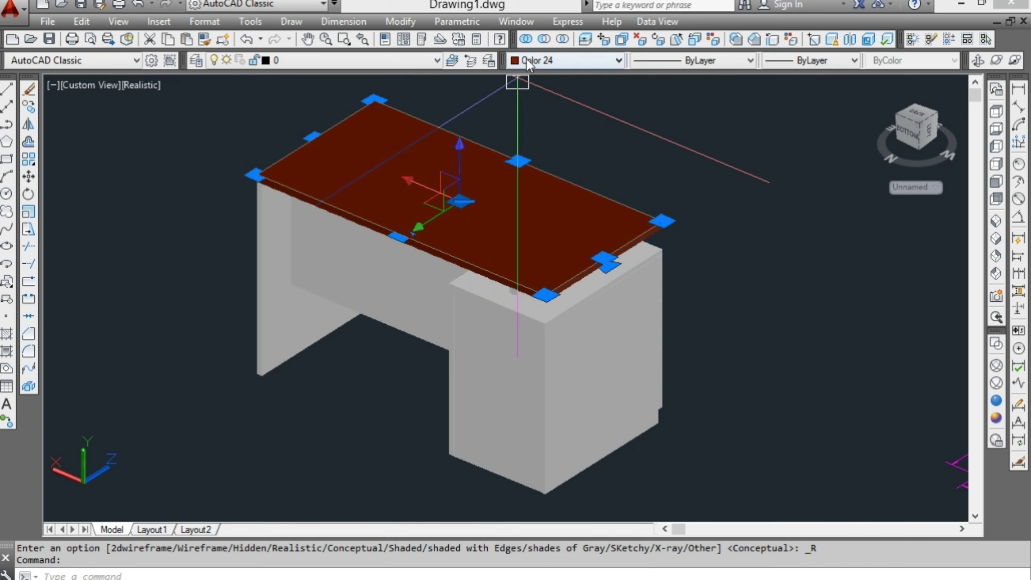
key(Escape)
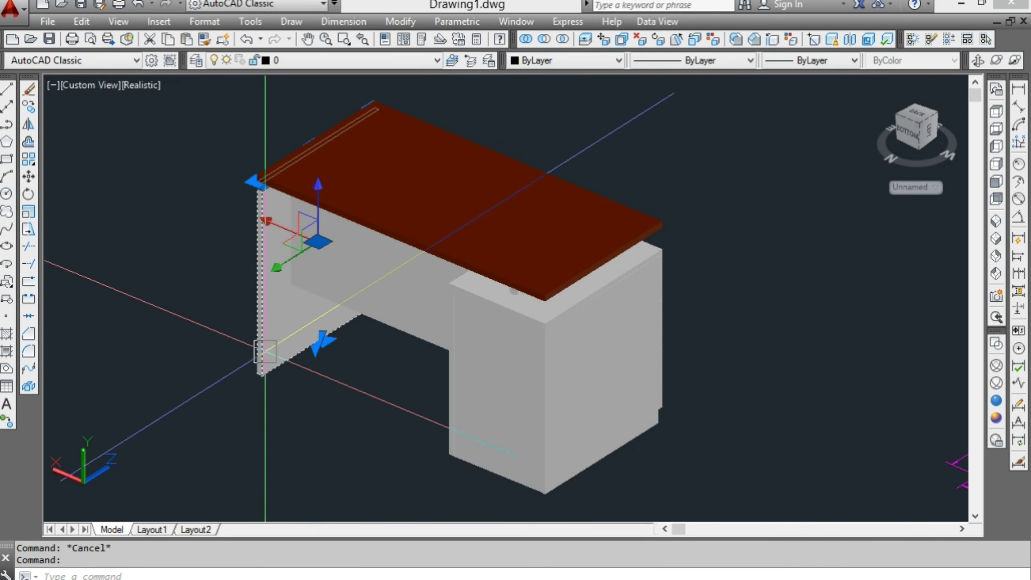
- Apply Color 24 to the desk's end side panel
click(545, 56)
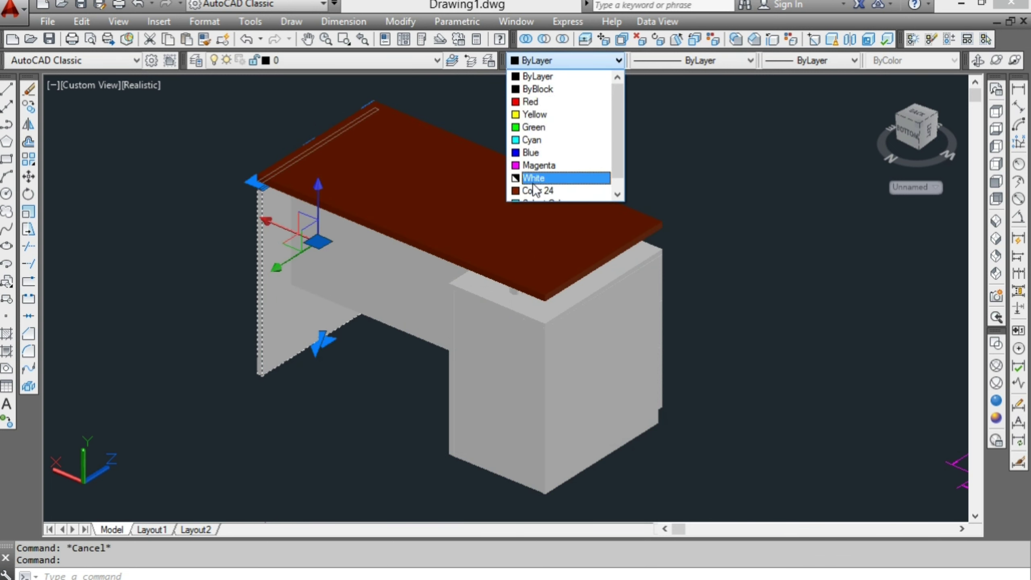
click(564, 191)
key(Escape)
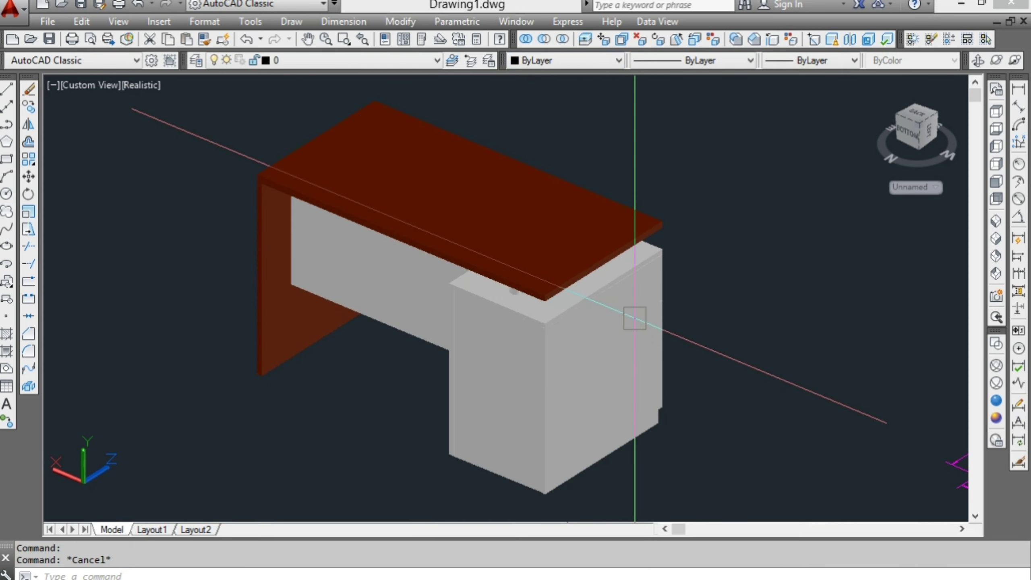
- Turn the desk to its other side and colour the drawer fronts Color 24
mouse_move(635, 318)
shift+middle_down()
mouse_move(525, 323)
mouse_move(454, 311)
mouse_move(493, 317)
mouse_move(450, 291)
shift+middle_up()
scroll(449, 291, up, 5)
scroll(389, 259, down, 5)
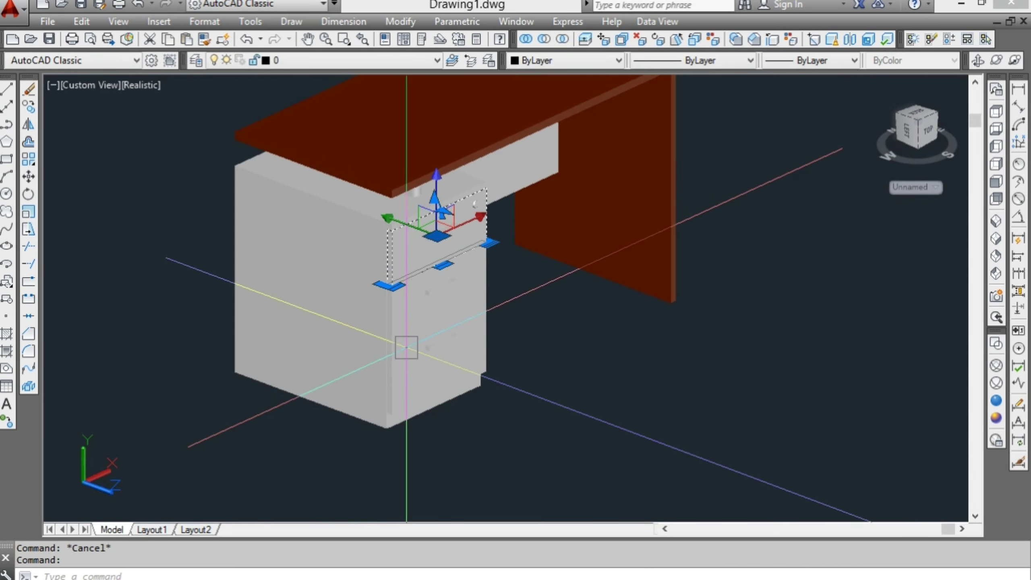
scroll(411, 313, up, 5)
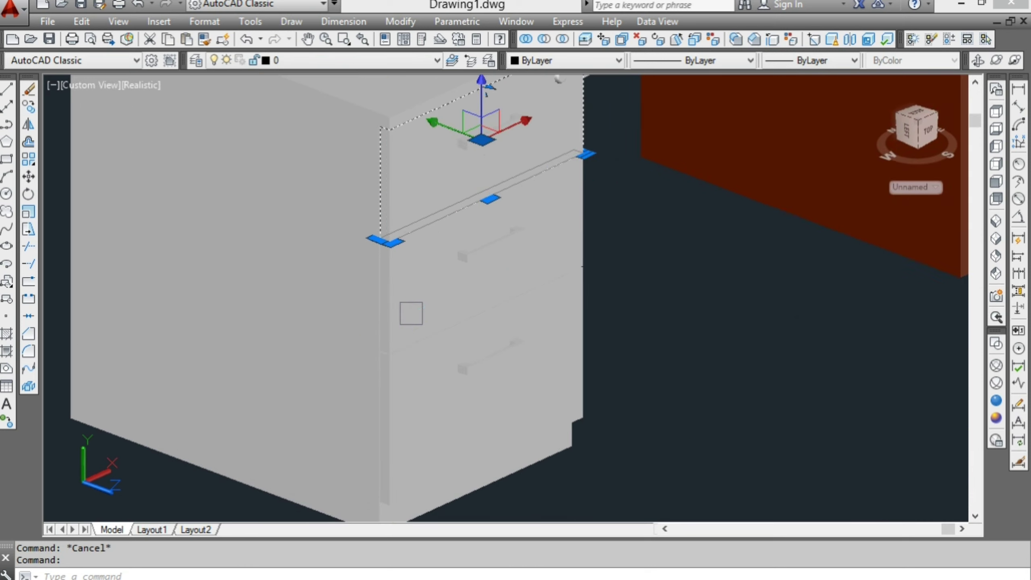
click(546, 63)
click(536, 192)
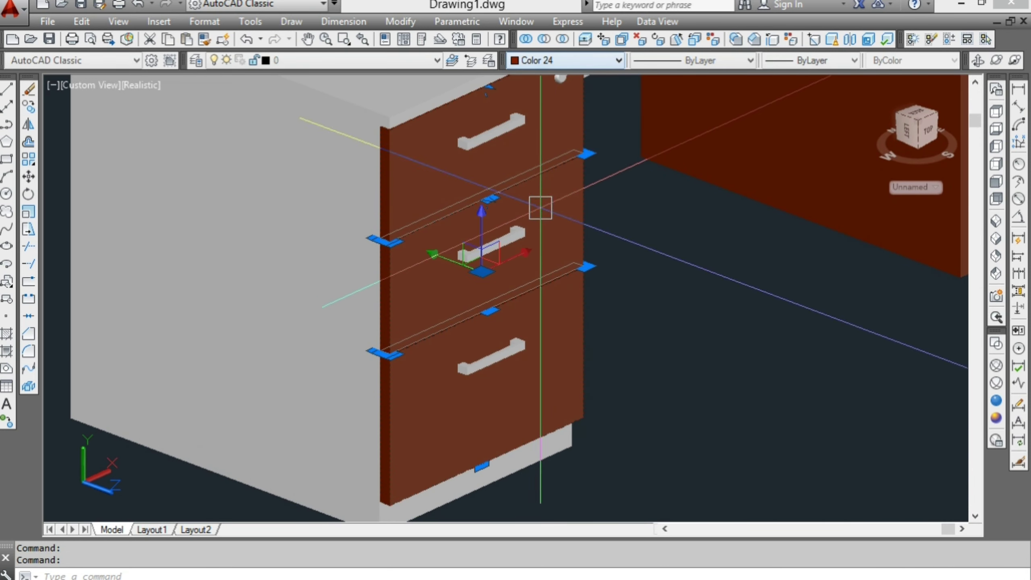
key(Escape)
scroll(480, 332, down, 3)
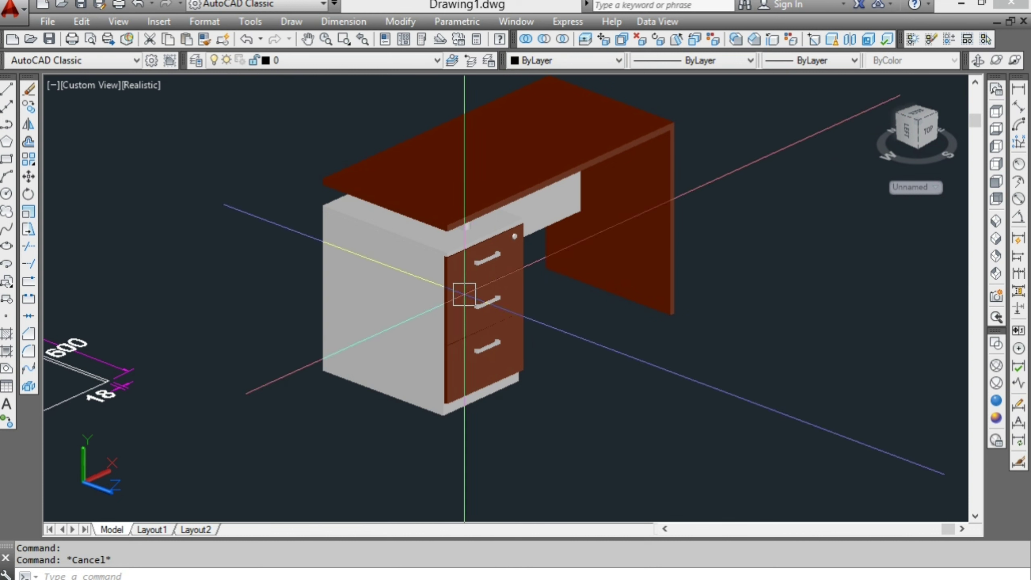
- Give the drawer cabinet body olive green index Color 67
click(384, 303)
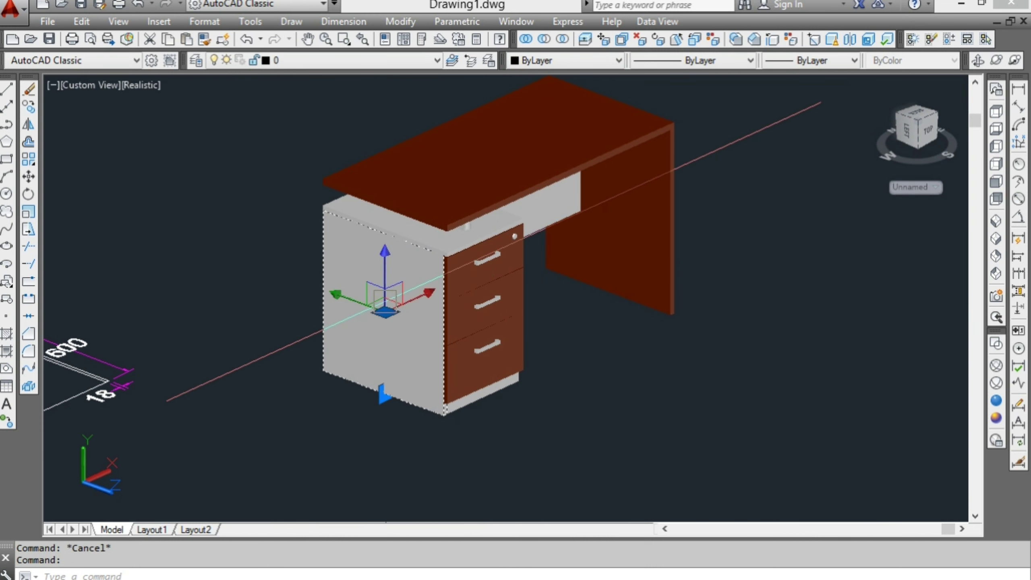
click(564, 61)
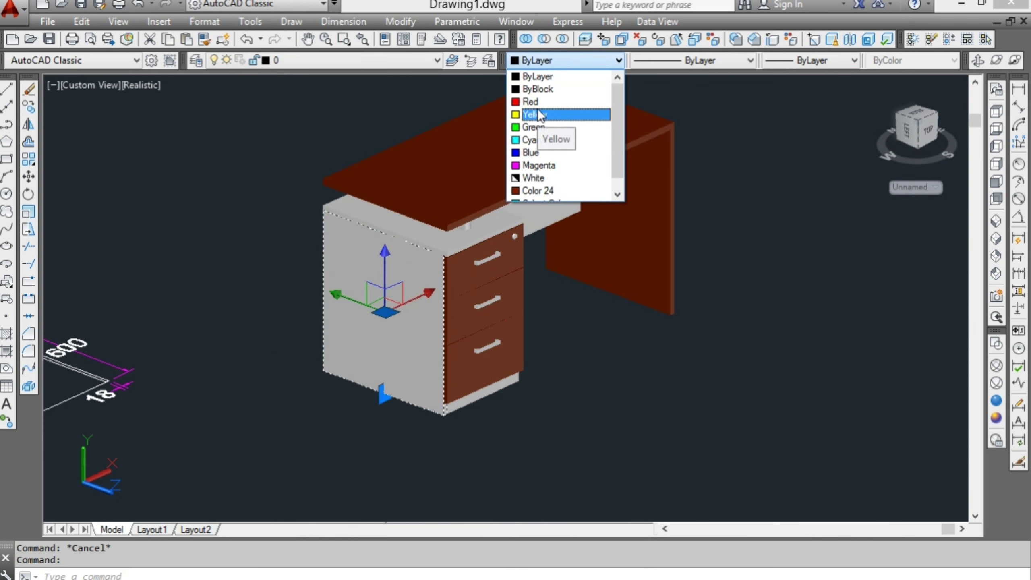
click(553, 194)
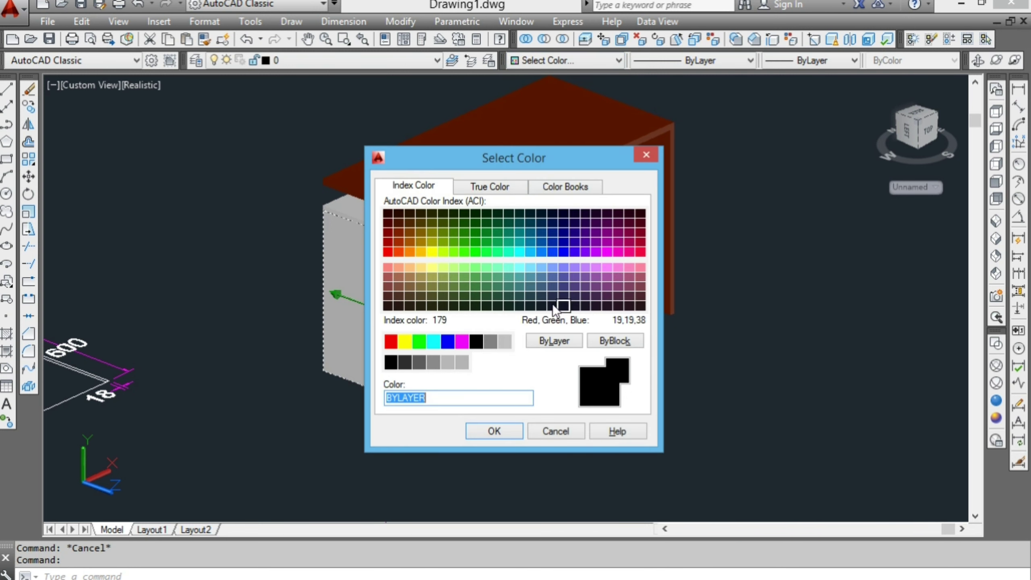
click(443, 298)
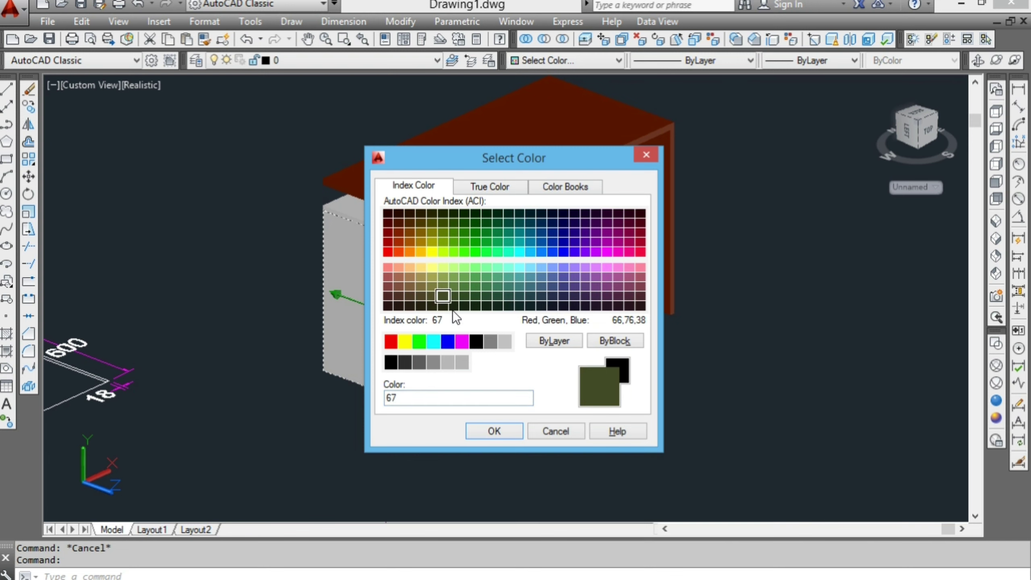
click(495, 431)
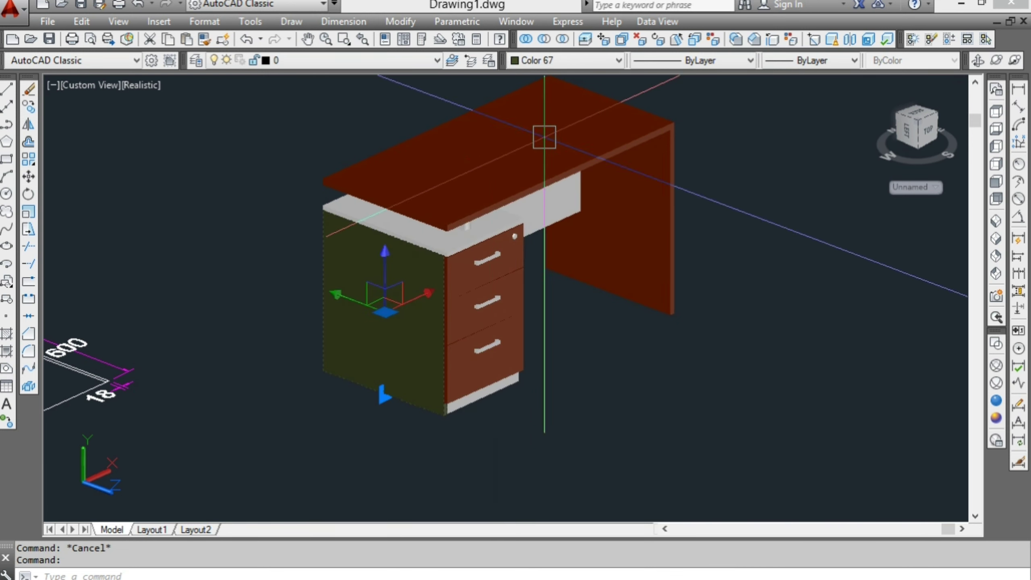
key(Escape)
scroll(507, 336, up, 3)
scroll(495, 396, down, 3)
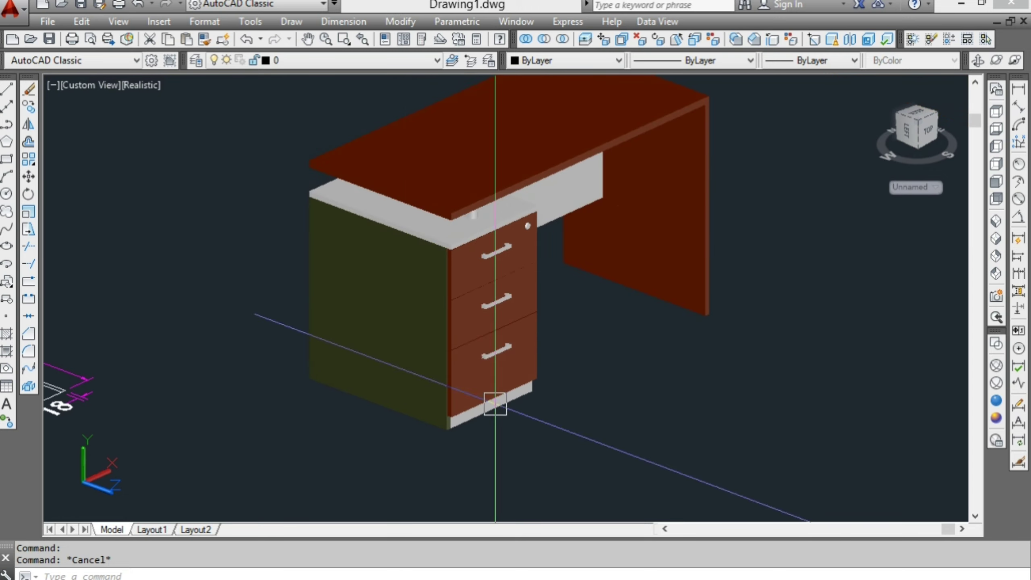
scroll(414, 207, up, 4)
- Apply olive Color 67 to the cabinet's top panel
click(415, 208)
click(569, 61)
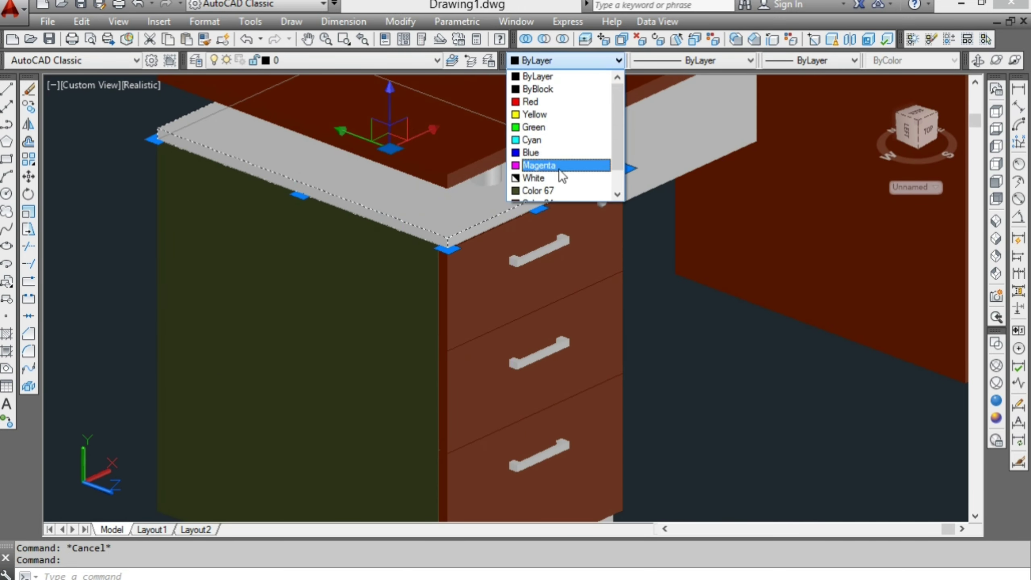
click(565, 191)
key(Escape)
scroll(566, 200, down, 4)
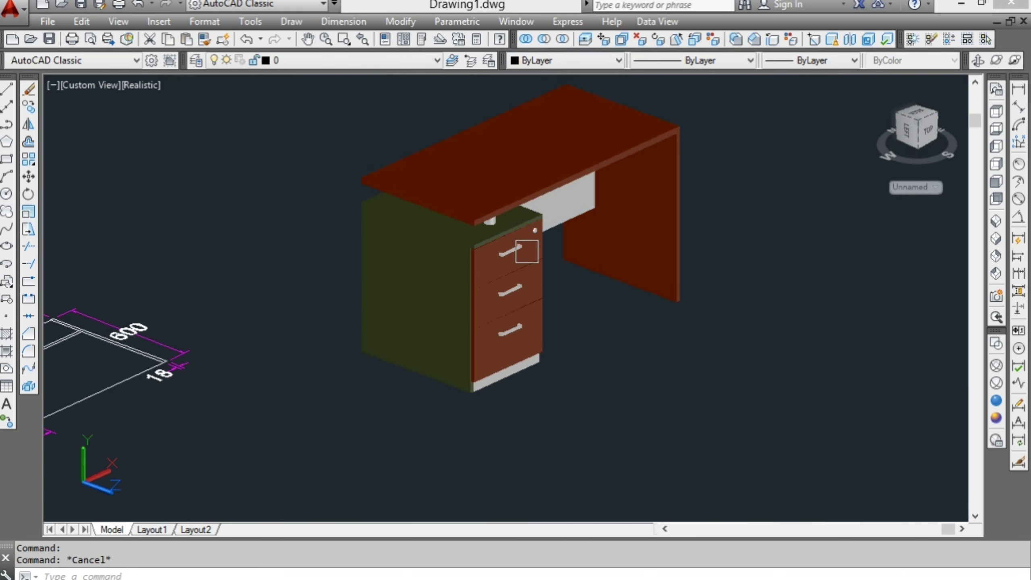
scroll(566, 207, up, 2)
scroll(566, 212, up, 2)
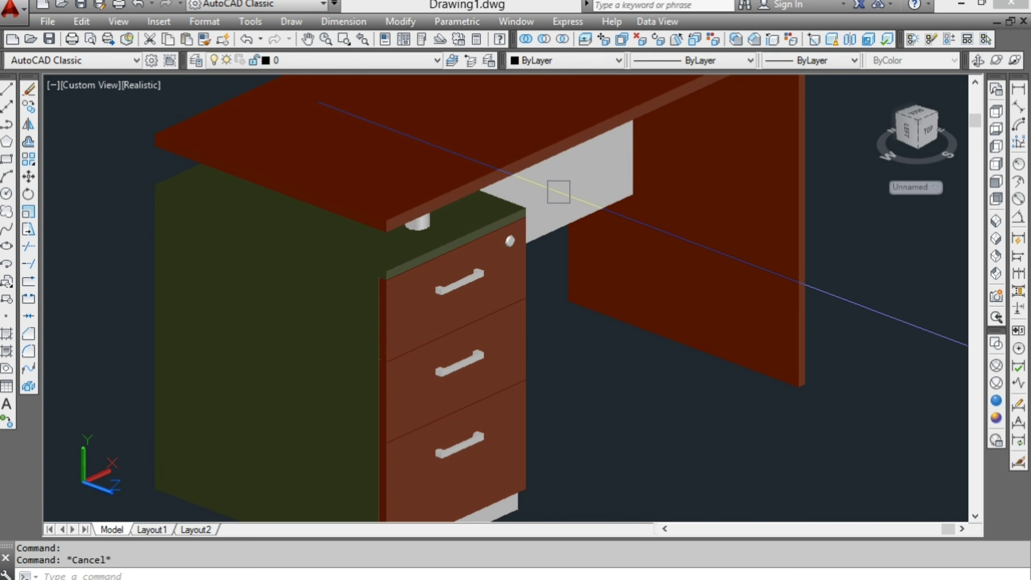
scroll(559, 192, up, 2)
- Match the grey panel's properties onto the cabinet top, turning it grey
click(487, 226)
key(Escape)
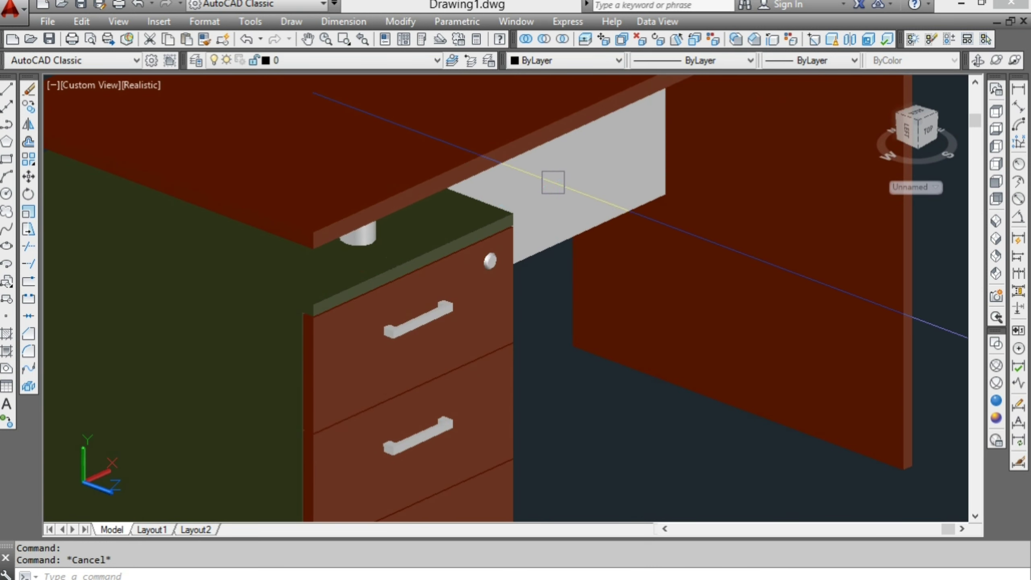
text(ma)
key(Return)
click(492, 221)
click(454, 226)
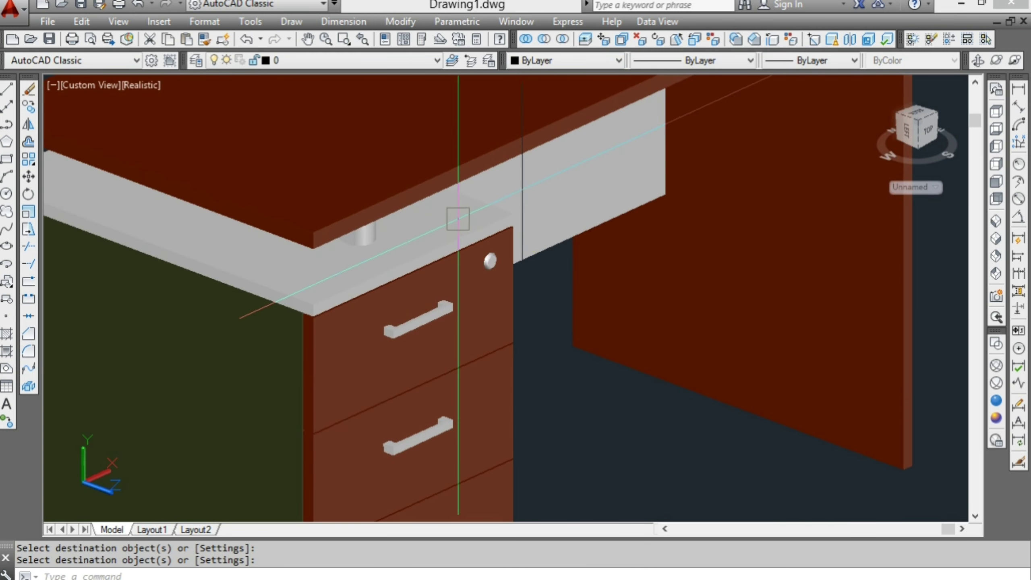
key(Escape)
scroll(472, 215, down, 2)
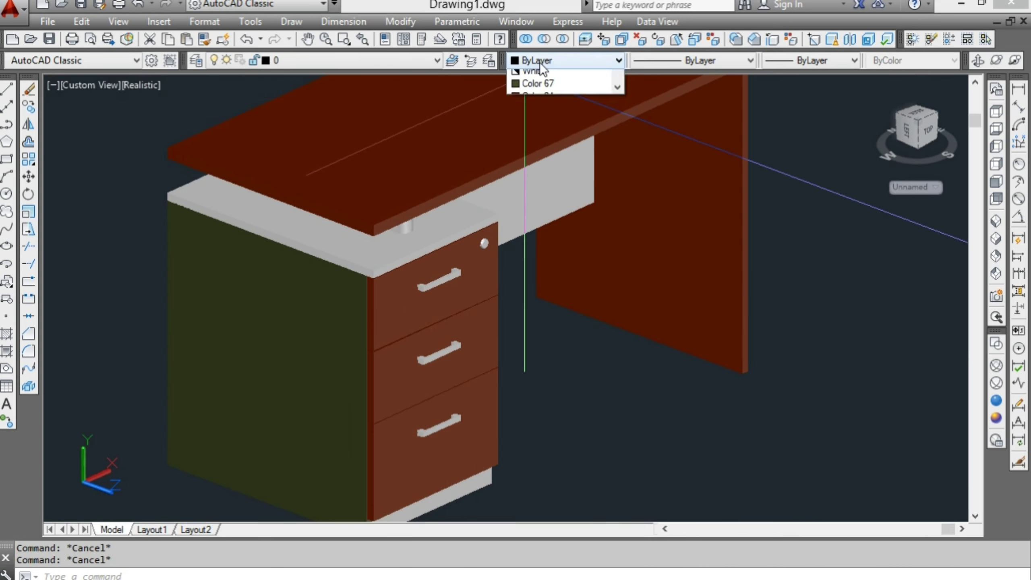
- Make the modesty panel under the desktop olive Color 67
click(540, 64)
click(544, 183)
click(561, 63)
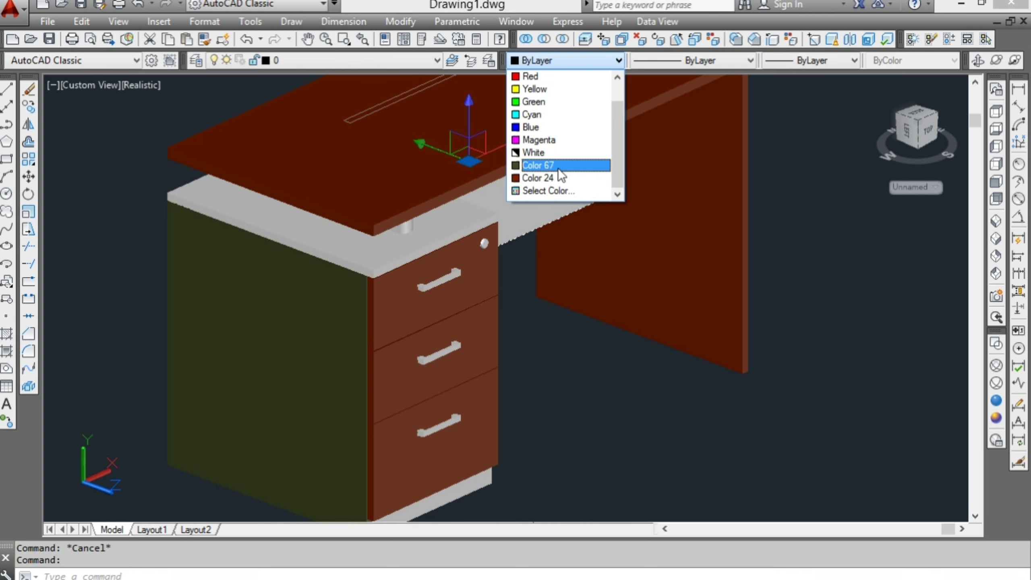
click(558, 165)
key(Escape)
- Copy the olive look onto the small base panel with MATCHPROP (ma)
middle_drag(539, 327, 507, 284)
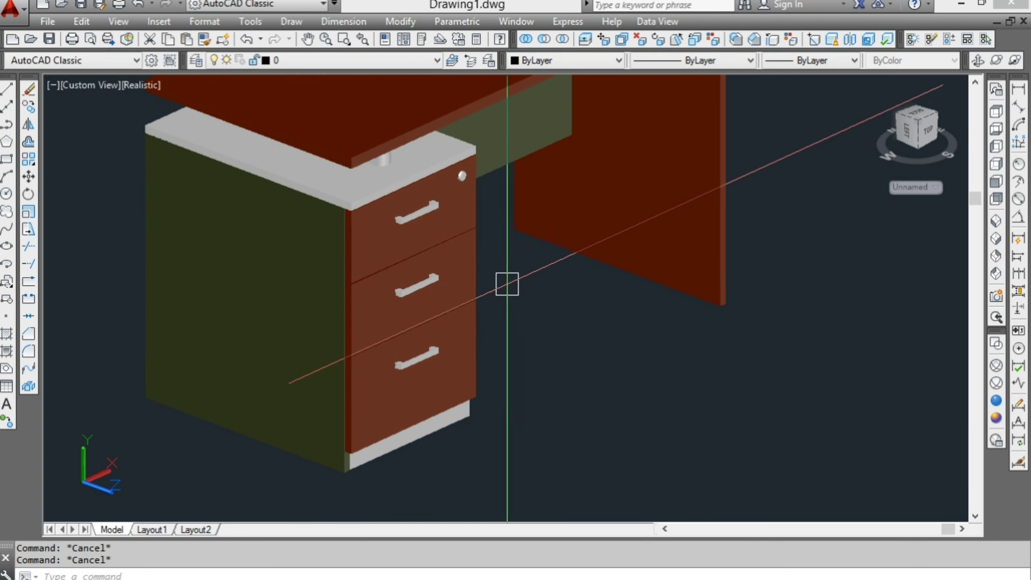
scroll(283, 385, up, 5)
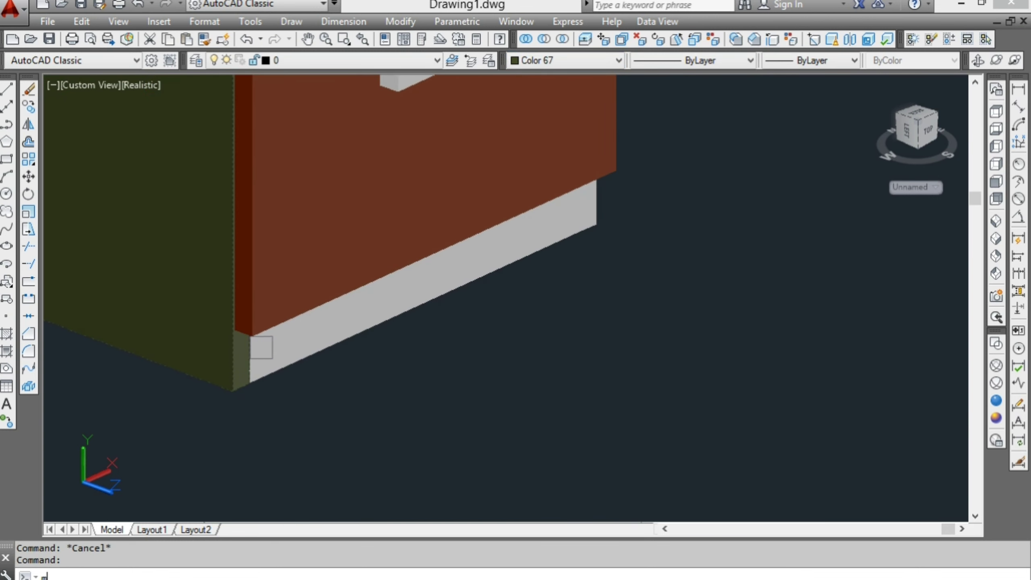
text(ma)
key(Return)
scroll(605, 244, up, 5)
click(572, 222)
key(Escape)
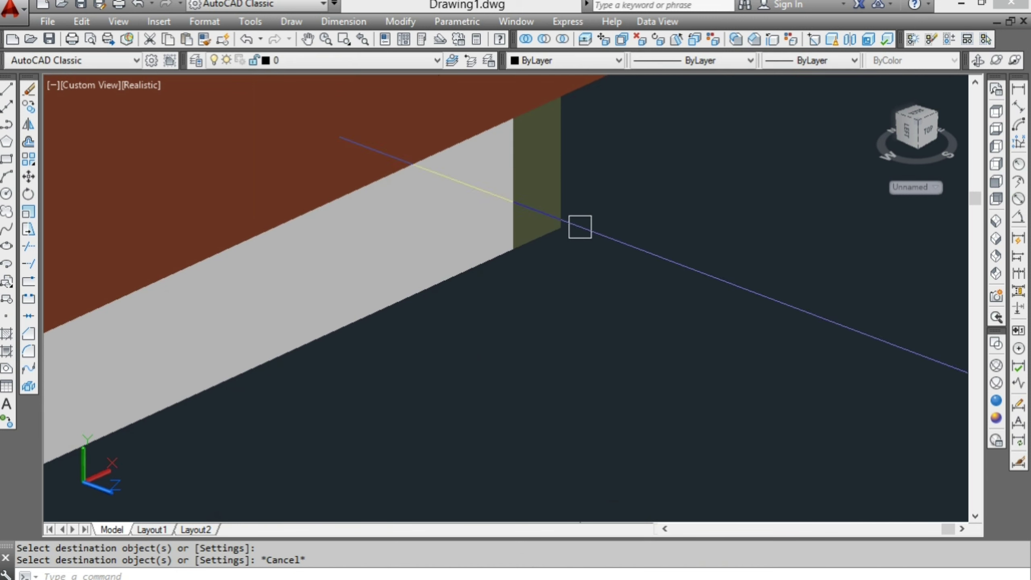
scroll(569, 243, down, 5)
scroll(545, 297, down, 2)
- Match the olive cabinet side's properties onto the plinth below the drawers
middle_drag(532, 316, 477, 405)
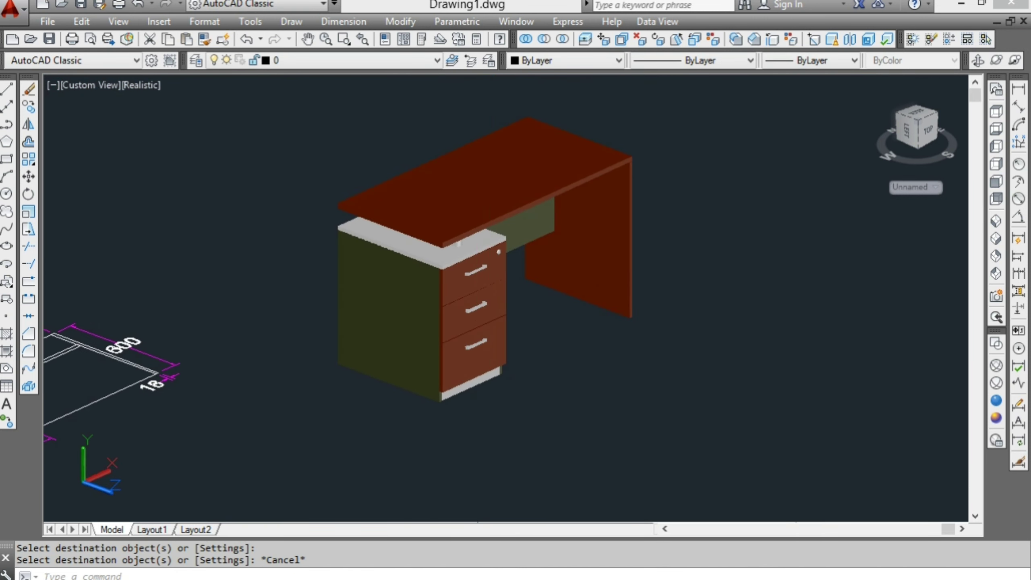
scroll(455, 390, up, 3)
scroll(375, 214, up, 2)
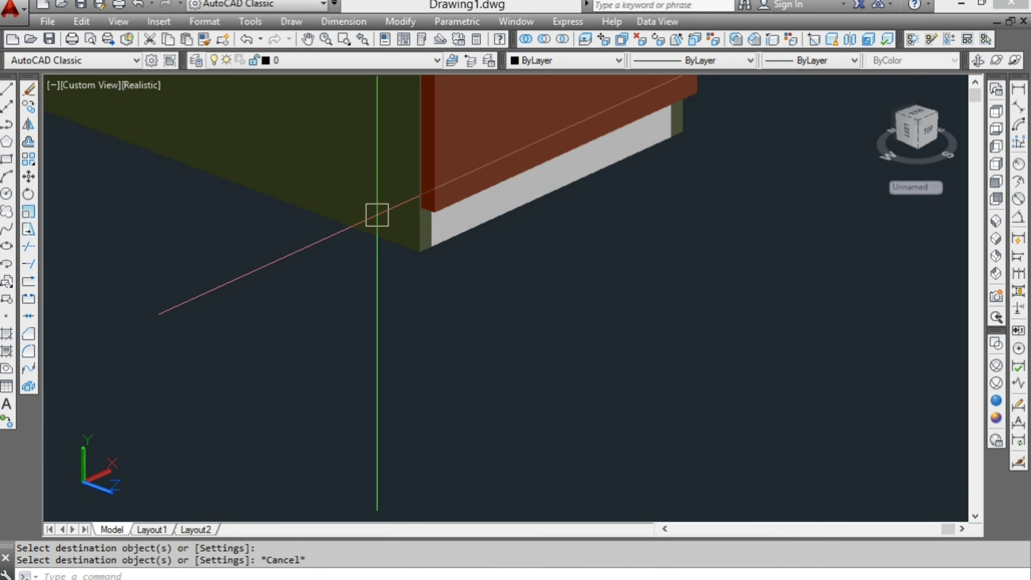
key(Return)
click(375, 214)
click(467, 233)
scroll(499, 267, up, 2)
scroll(498, 267, down, 3)
scroll(489, 260, down, 3)
key(Escape)
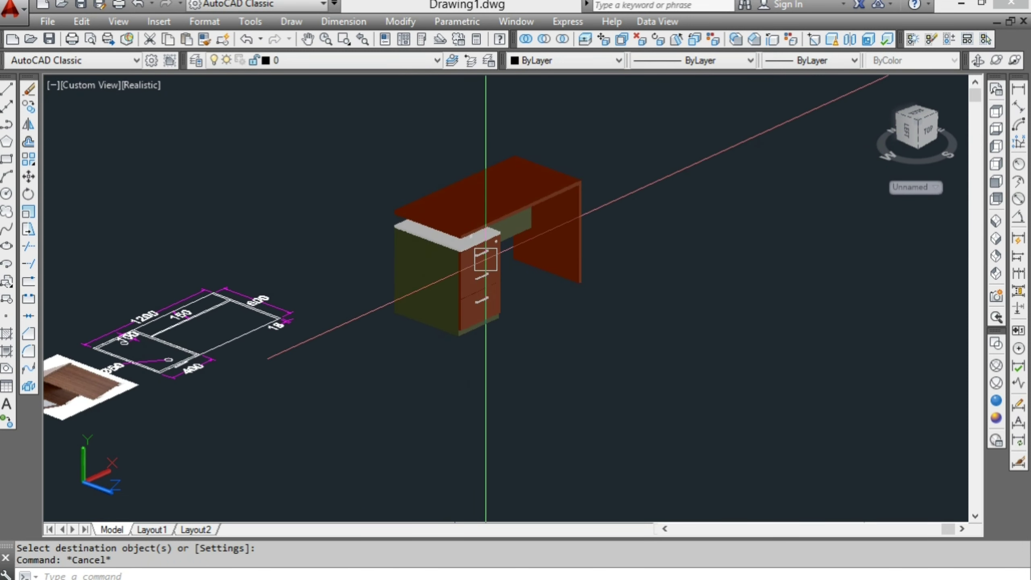
scroll(483, 243, up, 4)
key(Escape)
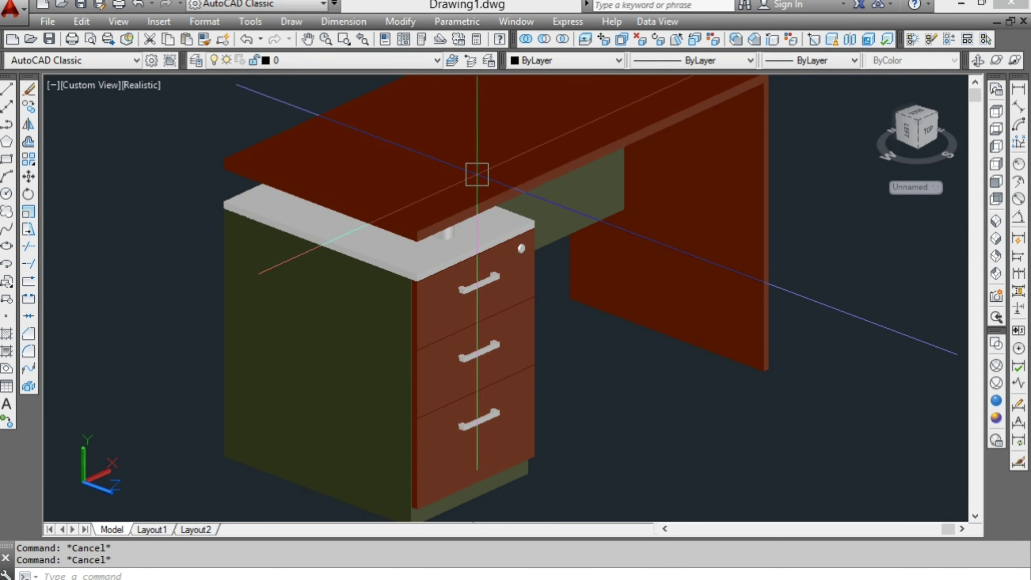
- Match an olive panel's properties onto the grey cabinet top
click(349, 291)
key(Return)
click(356, 239)
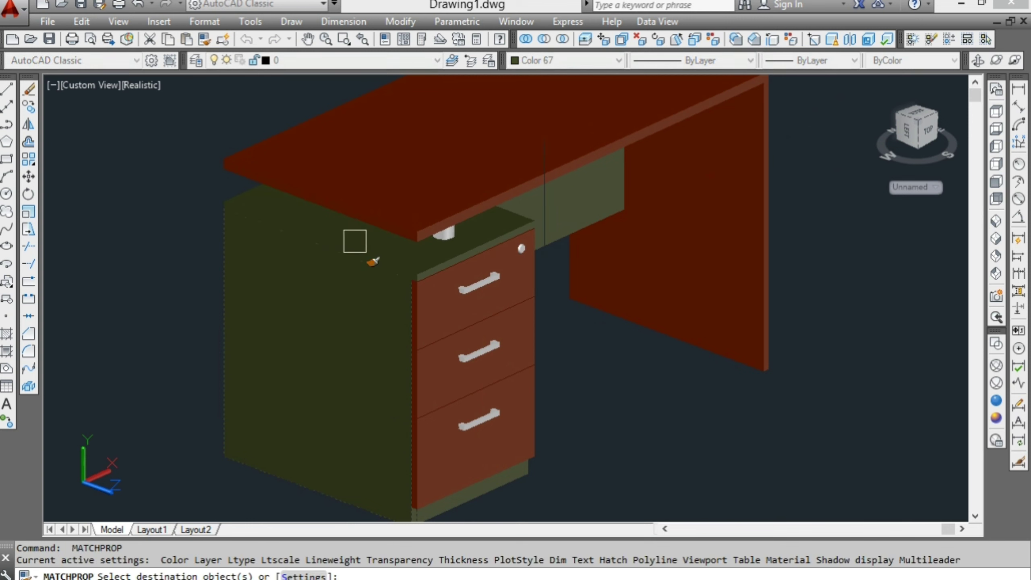
key(Escape)
- From below the desk, copy olive Color 67 onto the cabinet's last grey panel
mouse_move(328, 270)
shift+middle_down()
mouse_move(353, 362)
mouse_move(520, 281)
shift+middle_up()
scroll(516, 264, up, 3)
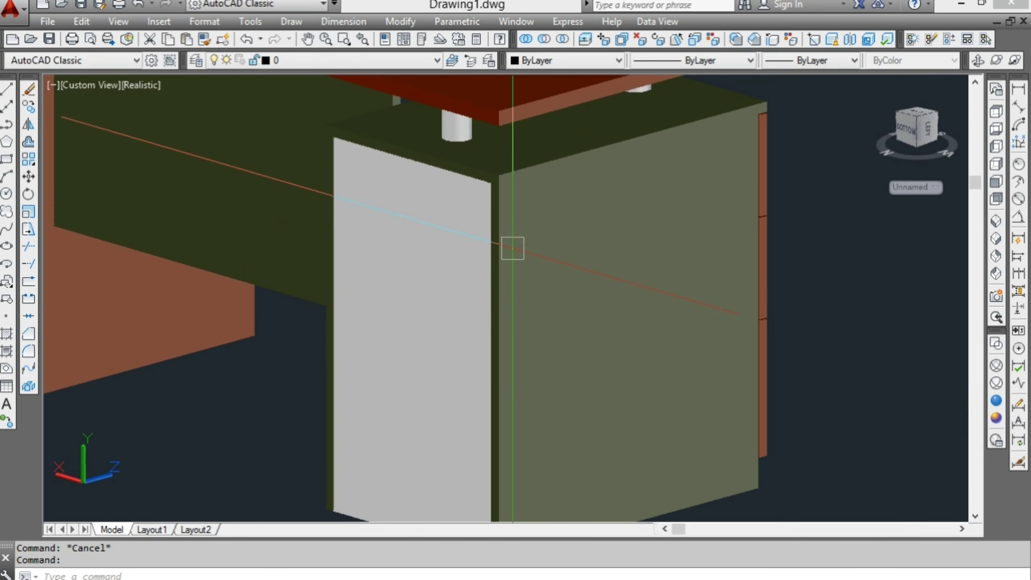
key(Return)
click(553, 212)
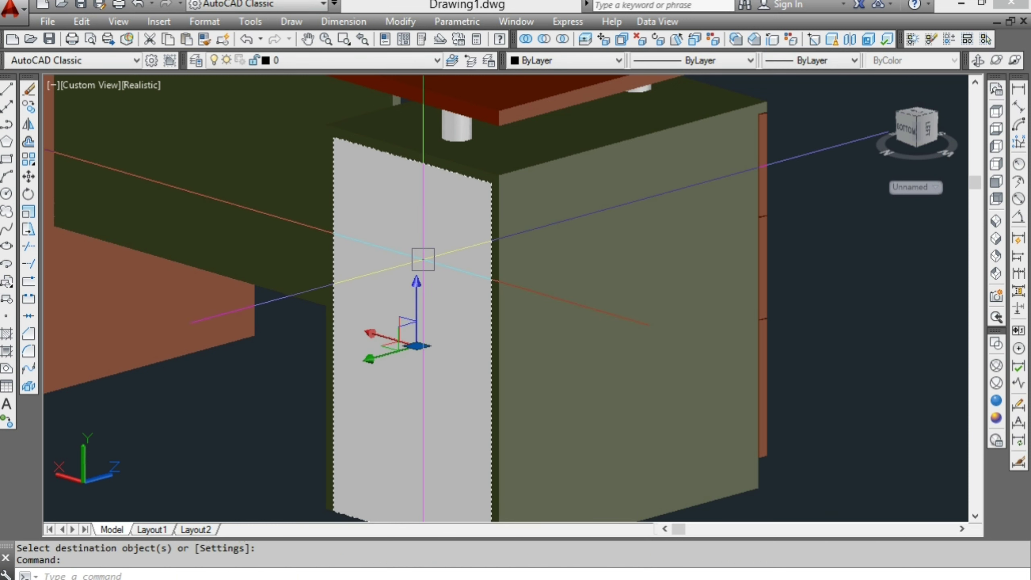
key(Escape)
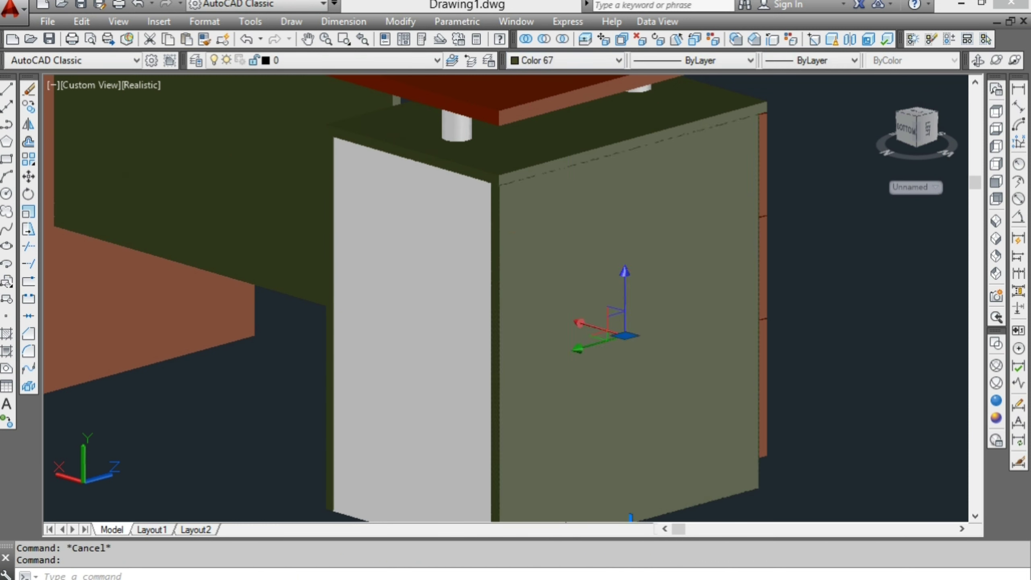
key(Escape)
key(Return)
click(403, 334)
key(Escape)
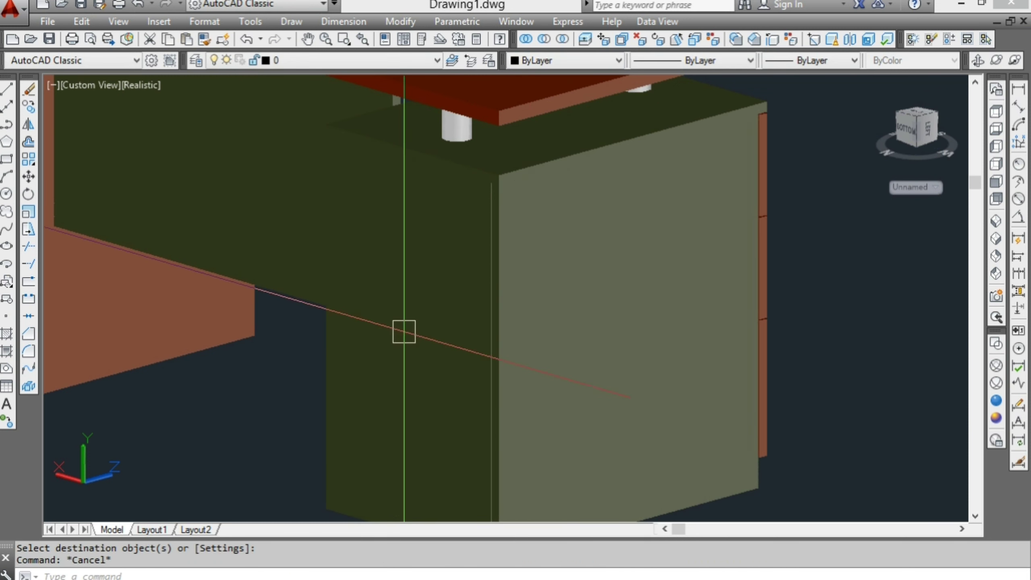
scroll(412, 349, down, 5)
- Orbit and pan around the finished brown-and-olive desk to inspect it
shift+middle_drag(451, 341, 421, 334)
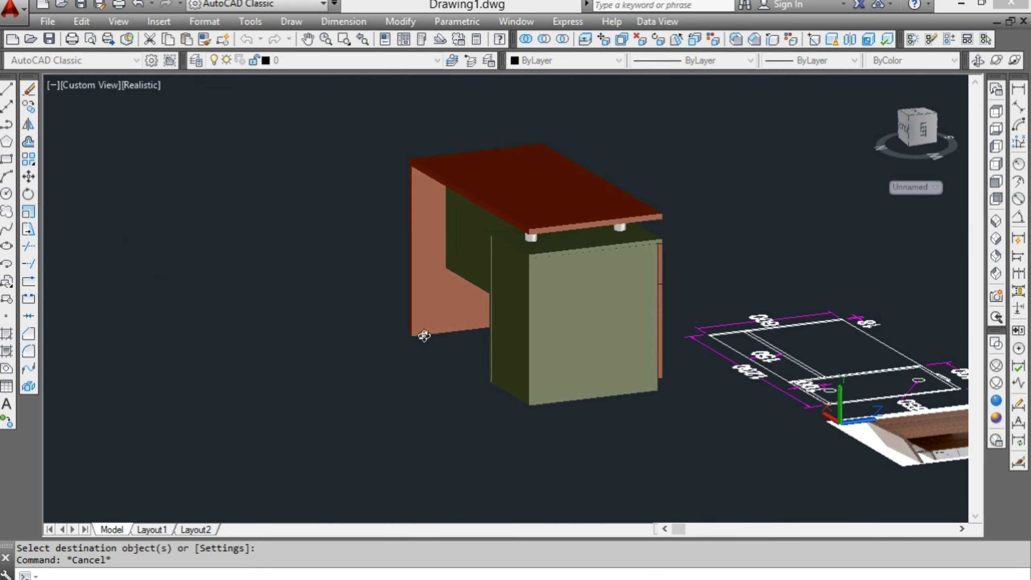
middle_drag(580, 264, 413, 408)
shift+middle_drag(433, 369, 341, 403)
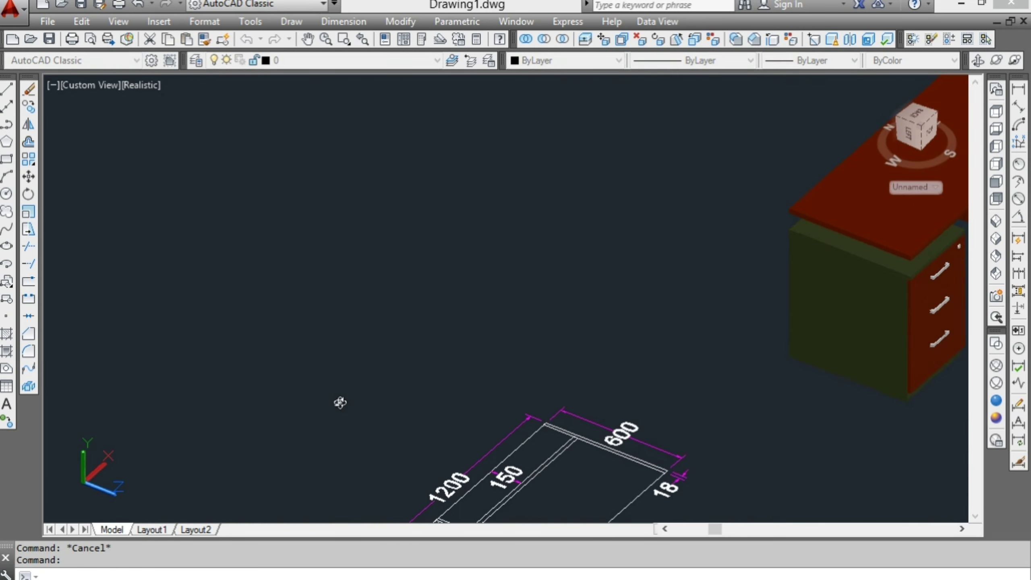
middle_drag(743, 352, 507, 395)
scroll(649, 378, up, 3)
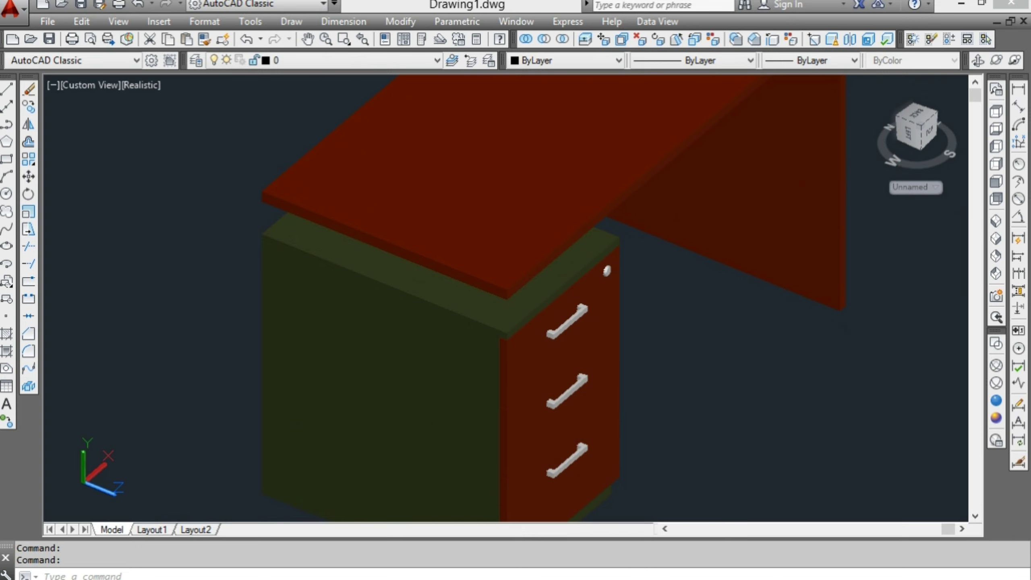
mouse_move(509, 299)
middle_down()
mouse_move(430, 318)
mouse_move(386, 302)
middle_up()
scroll(438, 333, down, 4)
scroll(447, 346, down, 2)
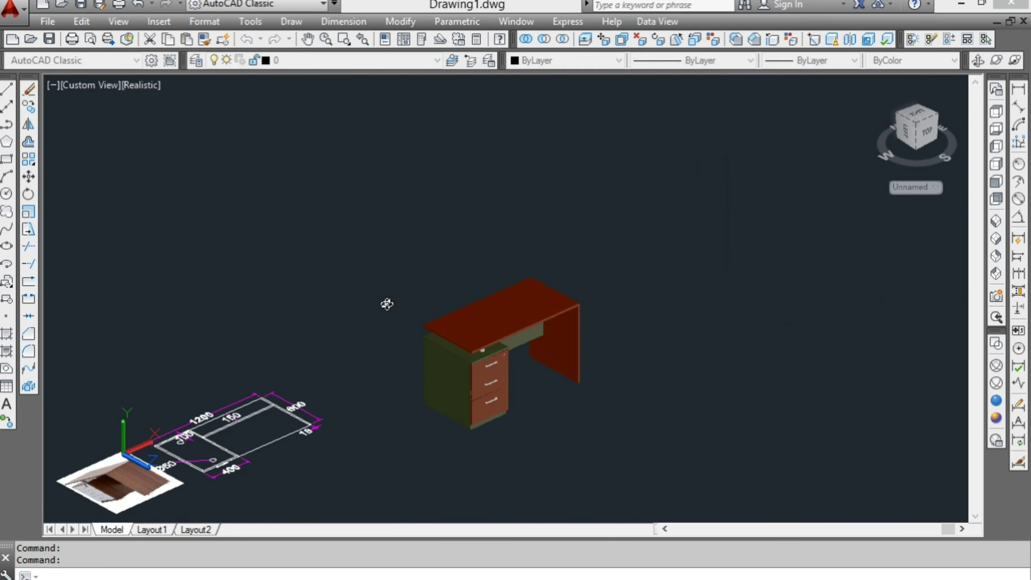
scroll(527, 398, up, 5)
middle_drag(568, 341, 578, 364)
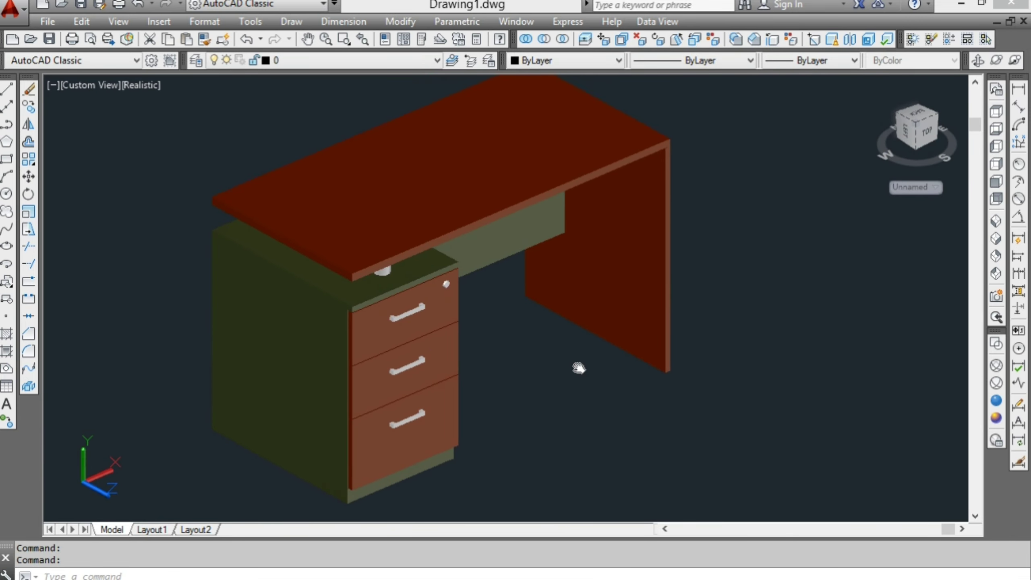
- On Layout2, zoom and pan the desk to fill the viewport, then return to paper space
click(204, 529)
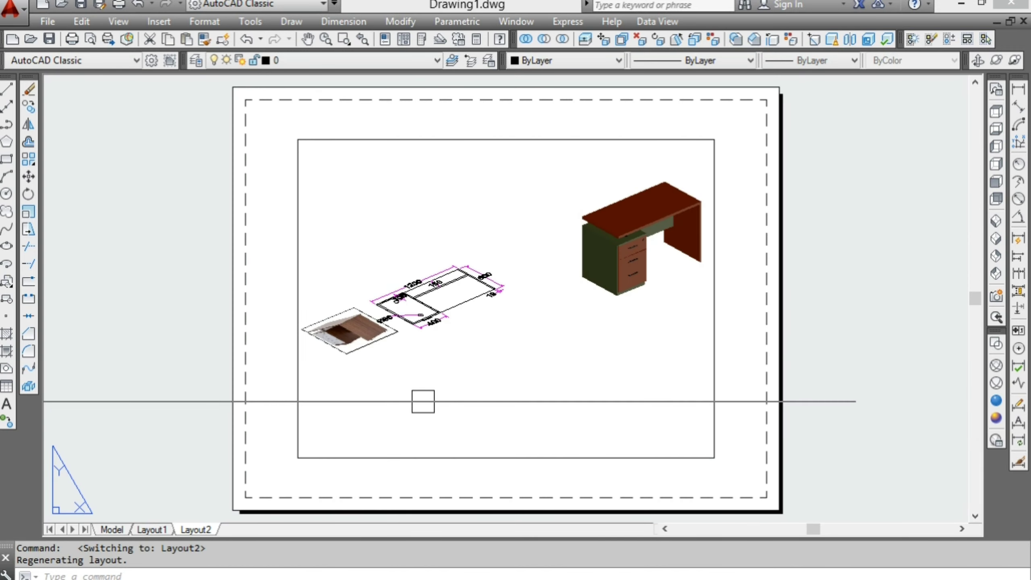
scroll(634, 274, up, 2)
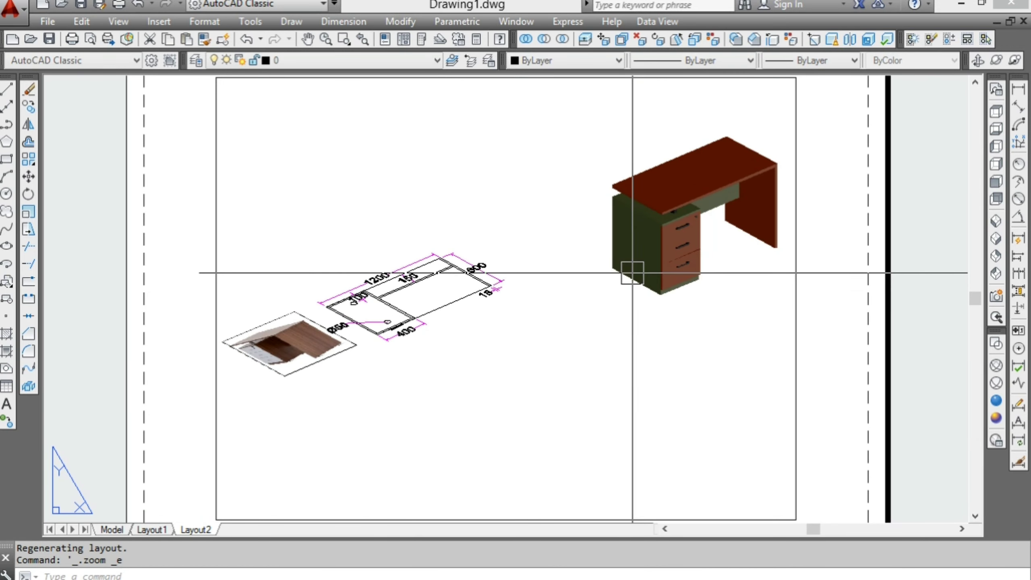
double_click(637, 297)
middle_drag(637, 299, 433, 422)
scroll(447, 411, up, 2)
scroll(451, 406, up, 1)
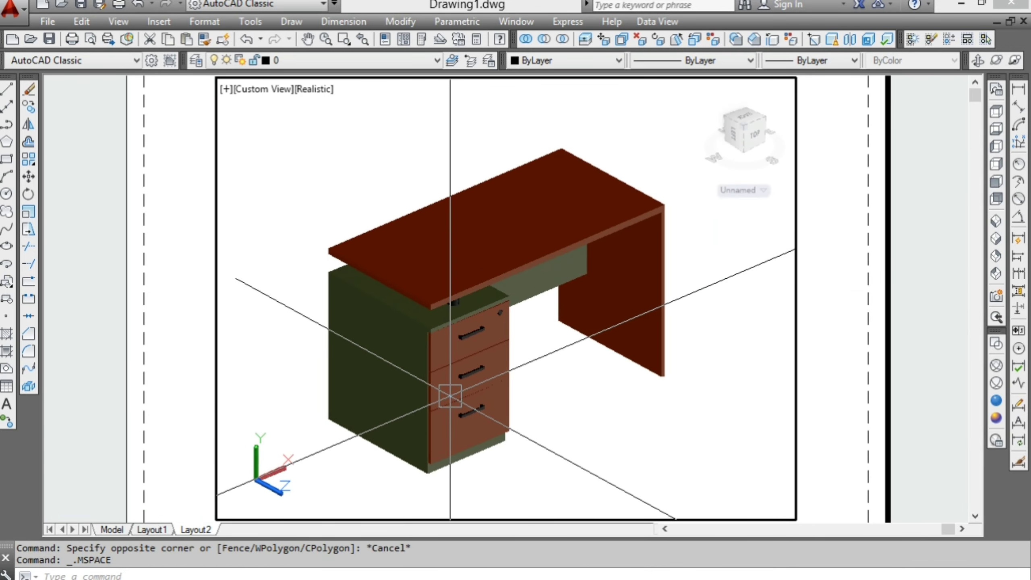
scroll(471, 388, up, 2)
scroll(483, 386, up, 2)
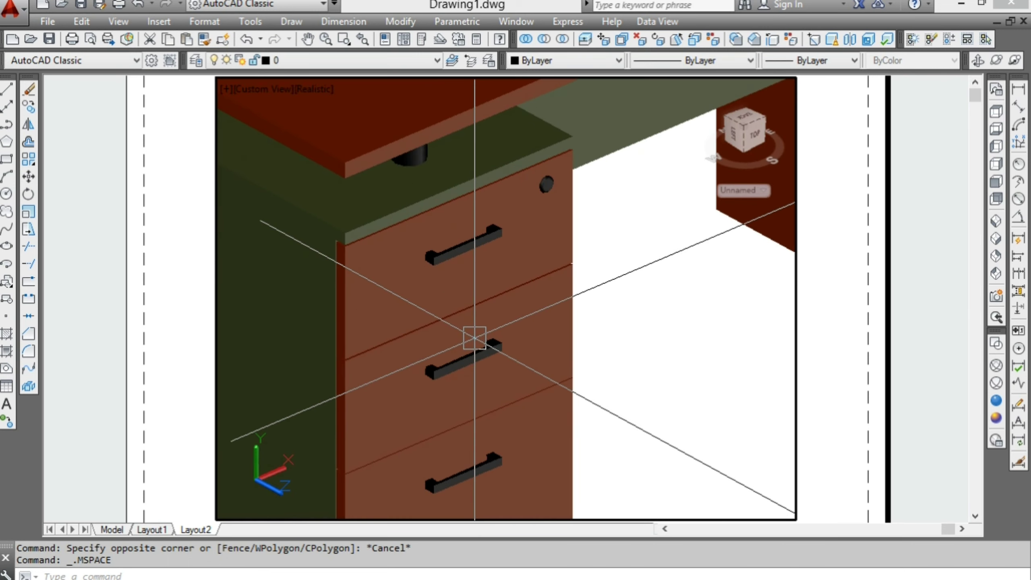
scroll(500, 347, down, 6)
scroll(501, 347, up, 1)
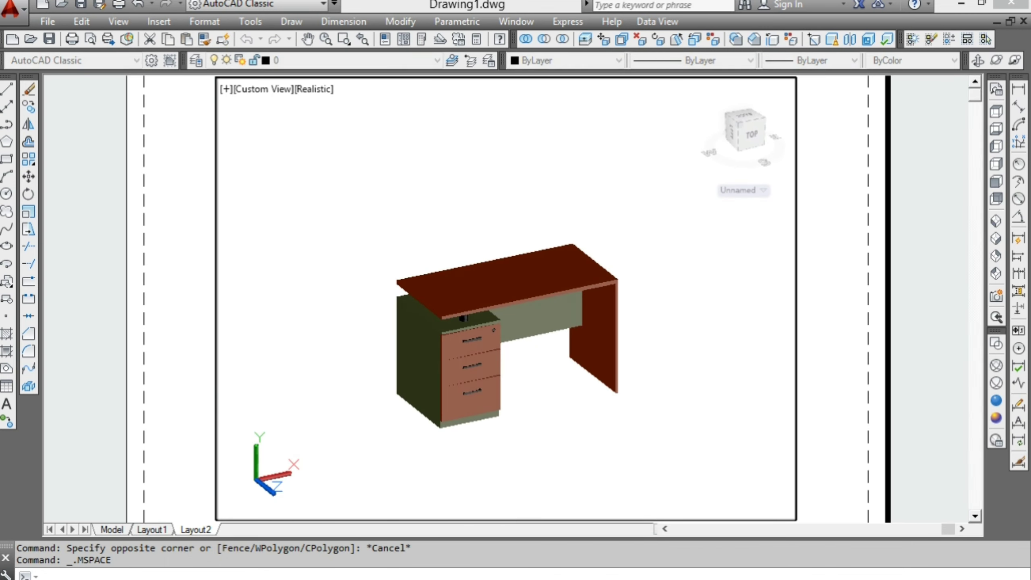
scroll(507, 402, up, 3)
middle_drag(512, 402, 480, 450)
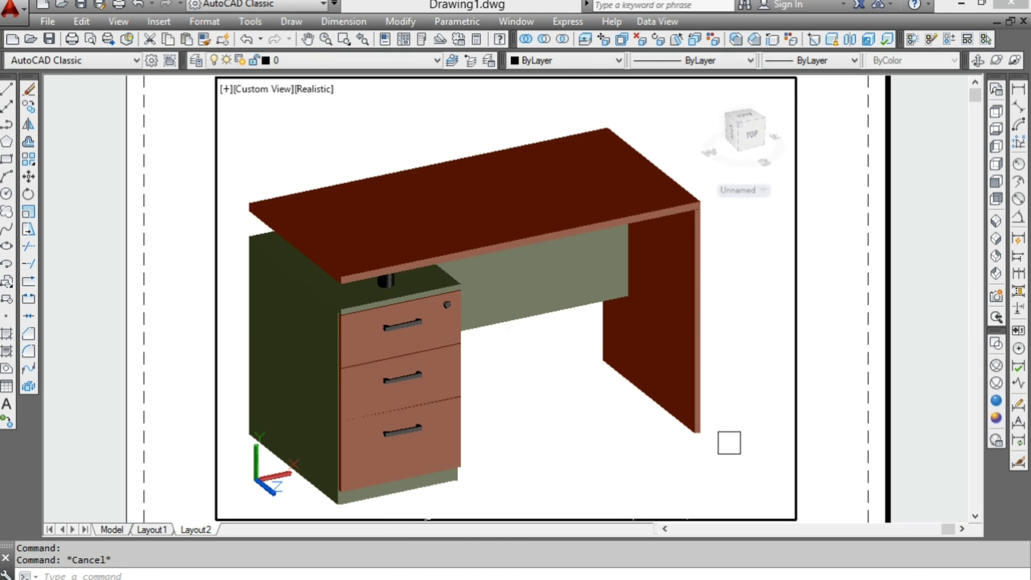
double_click(902, 424)
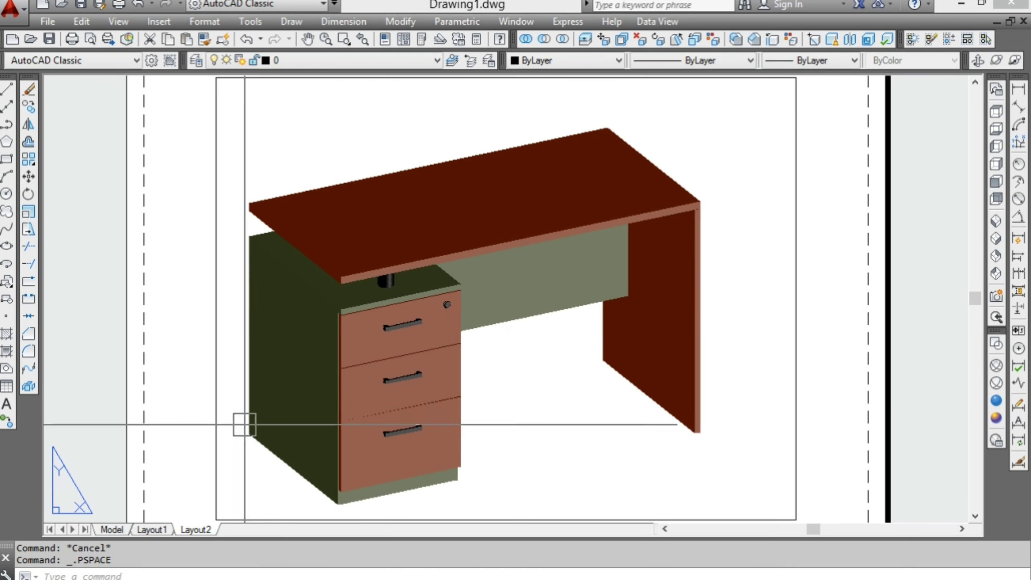